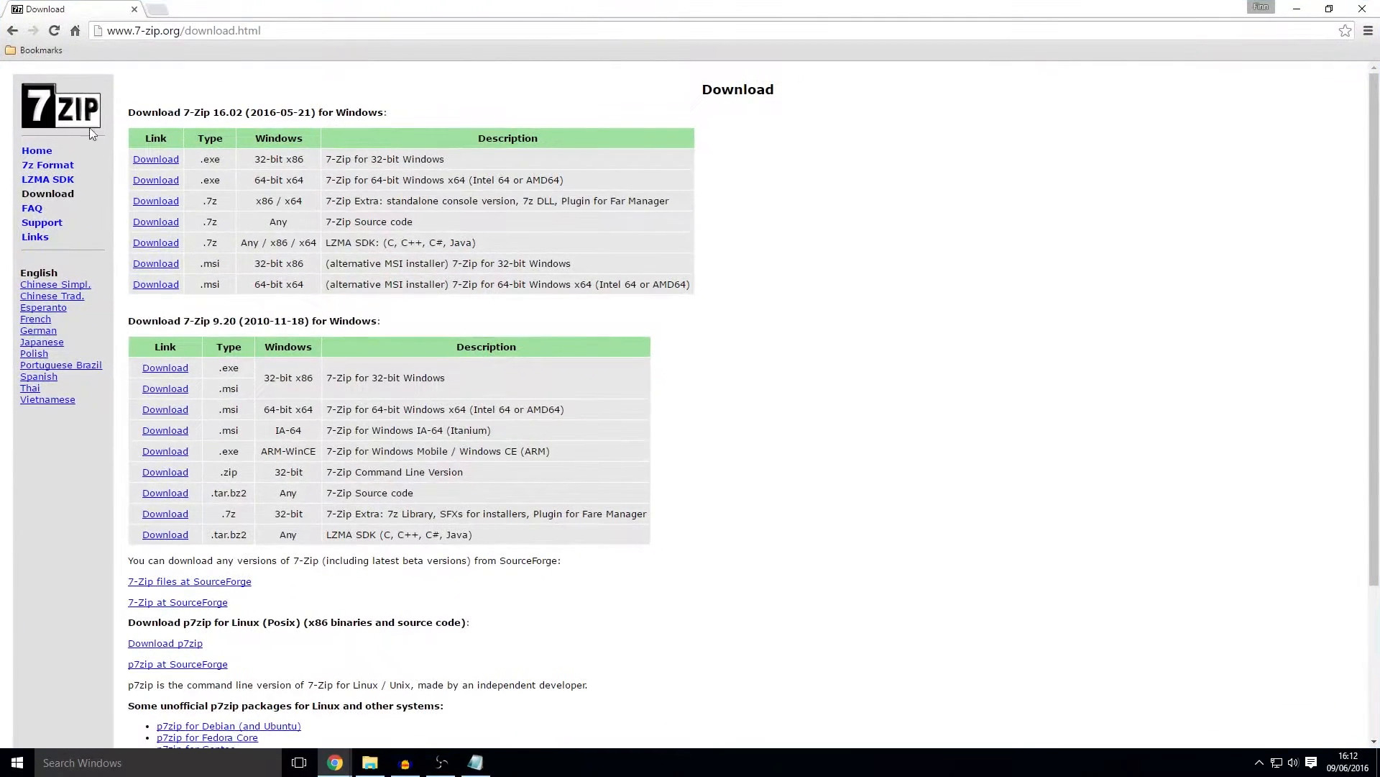
Step: Download and keep the 64-bit 7-Zip 16.02 installer, then drag the MySQL Workbench 6.3.6 tab into Chrome
left_click_drag(444, 181, 378, 179)
left_click(379, 179)
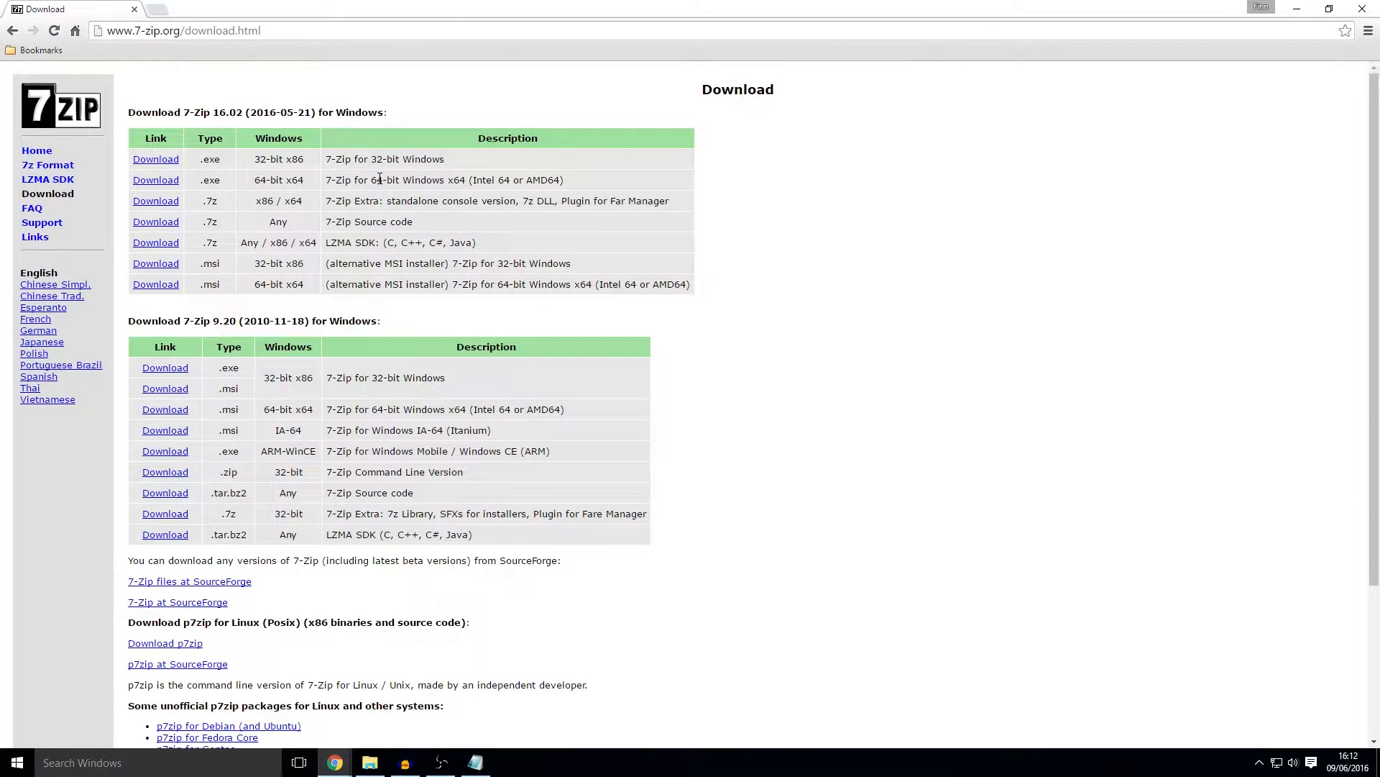
double_click(271, 179)
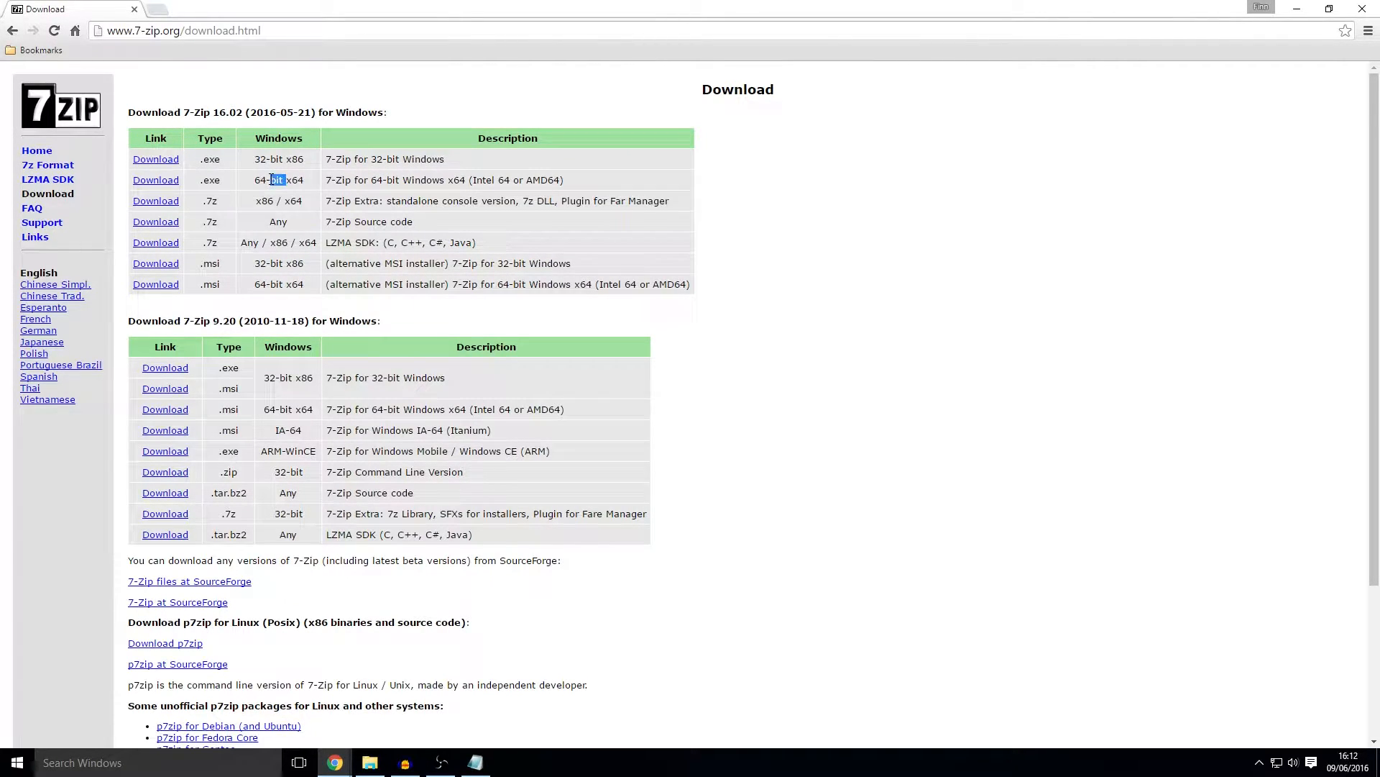
left_click(156, 185)
left_click(244, 732)
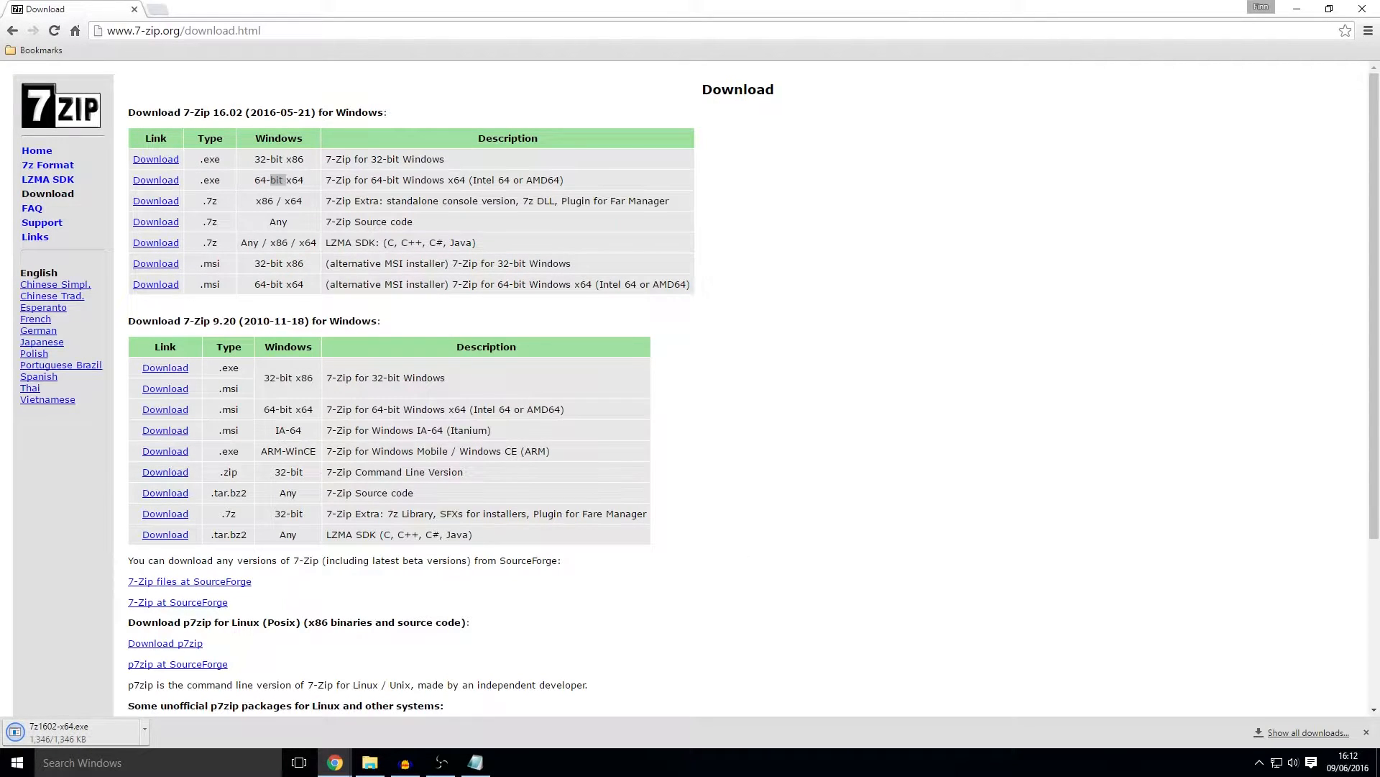
left_click_drag(1379, 7, 243, 8)
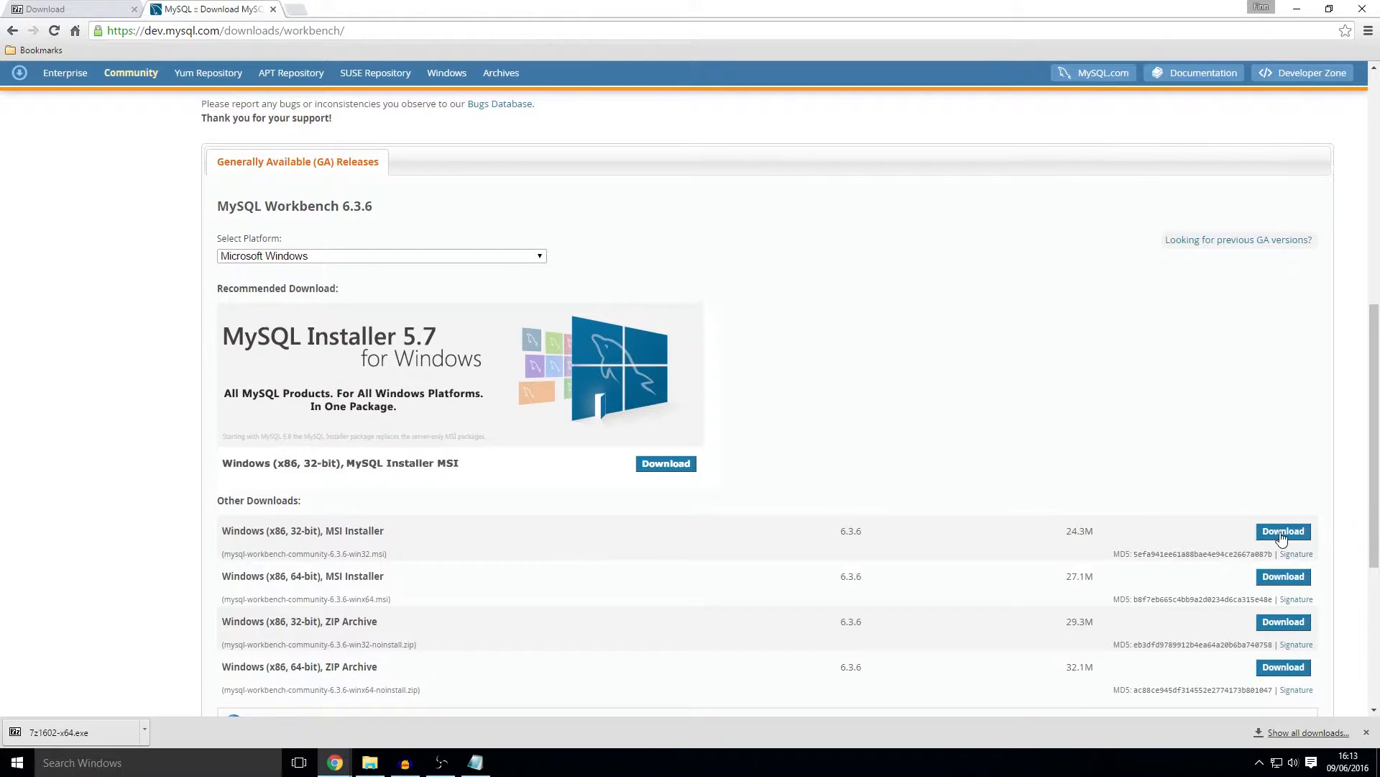
Step: Download the 64-bit MySQL Workbench 6.3.6 MSI without signing in, and bring in the EpochMod tab
left_click(1281, 582)
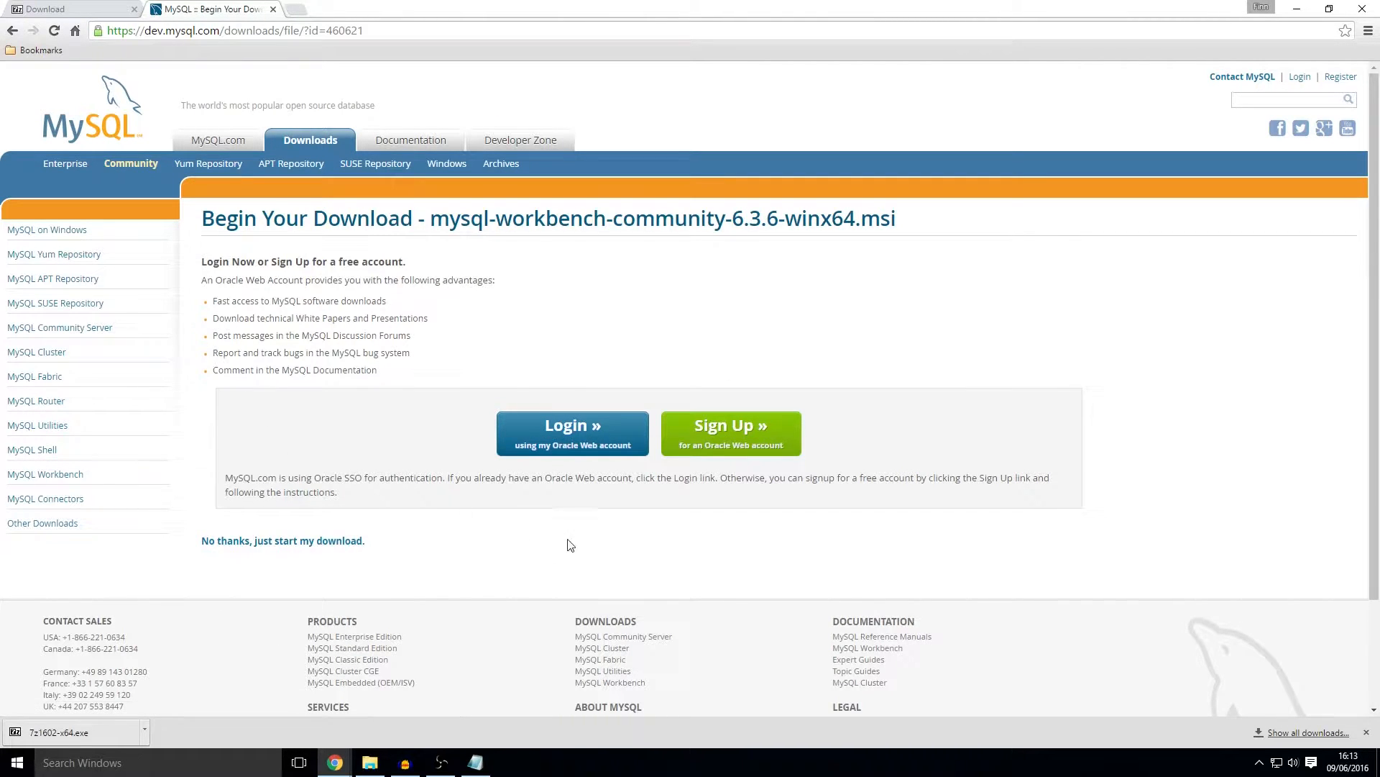
left_click(257, 548)
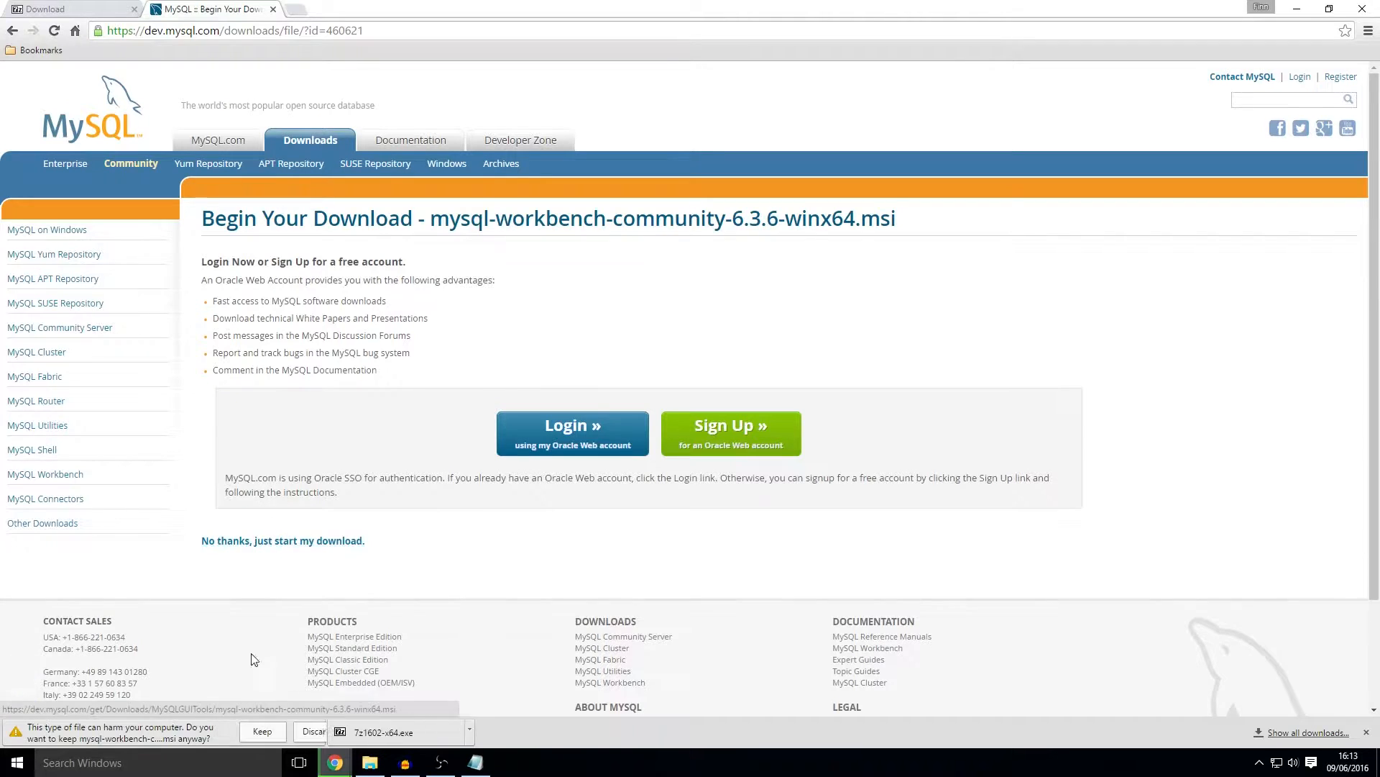
left_click(262, 732)
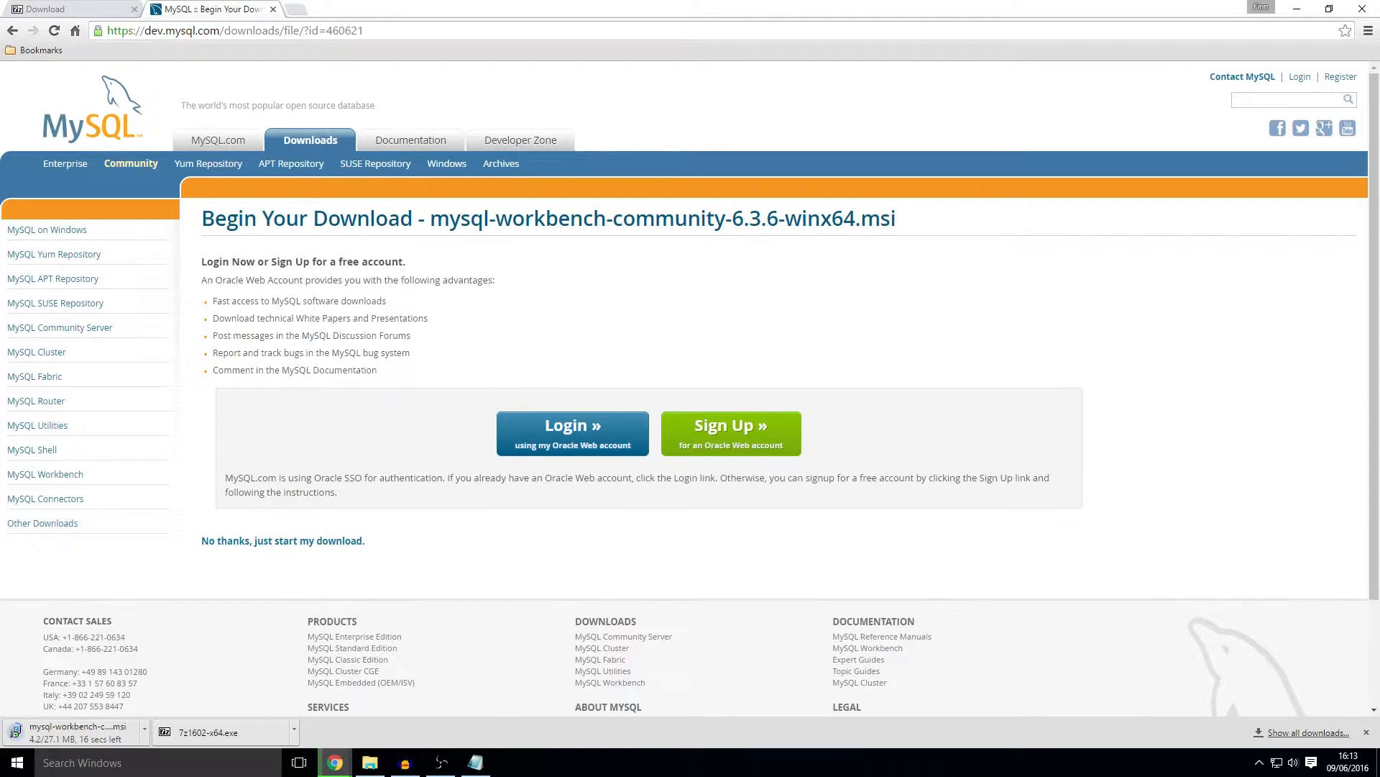
left_click_drag(1379, 137, 240, 16)
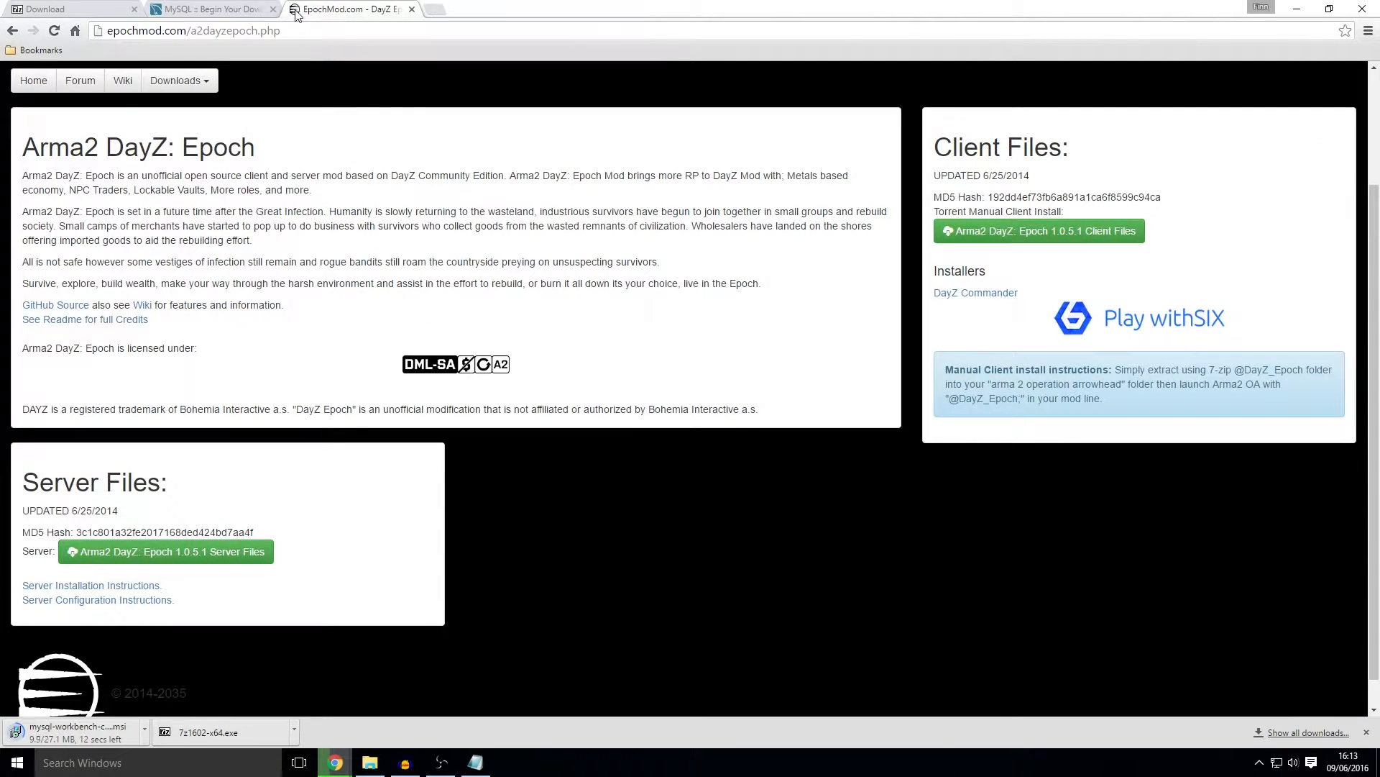
Step: Download the DayZ Epoch 1.0.5.1 client files torrent and the server files
scroll(787, 288, "up", 2)
scroll(594, 450, "down", 2)
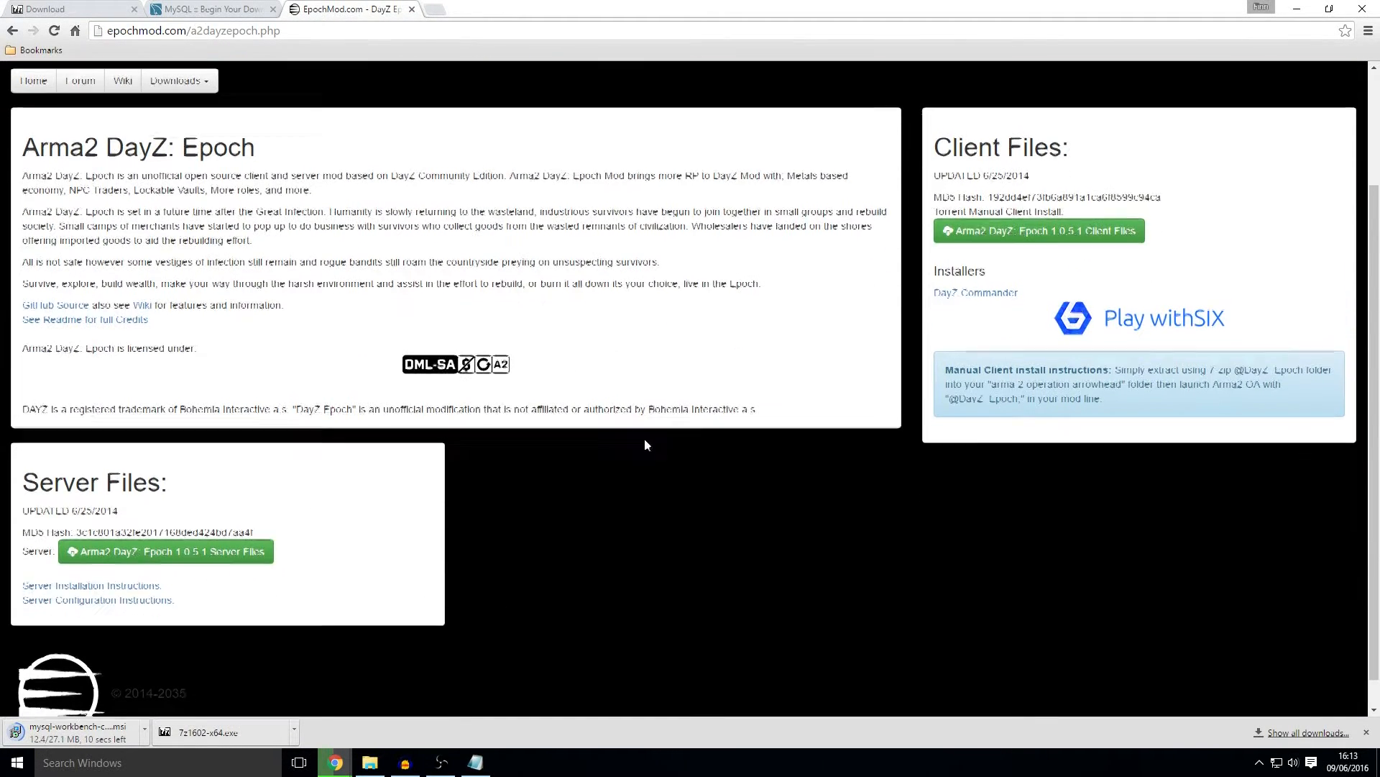
left_click(1089, 241)
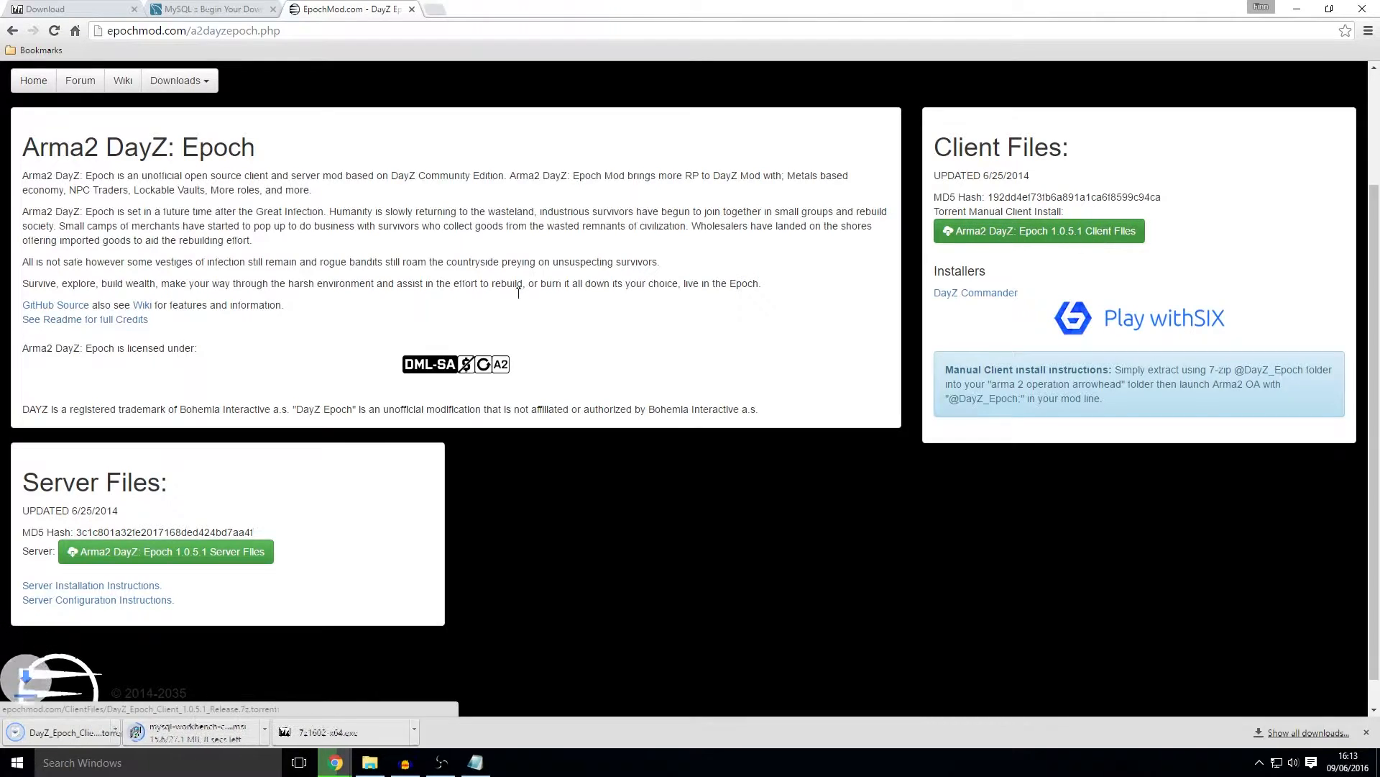
left_click(165, 559)
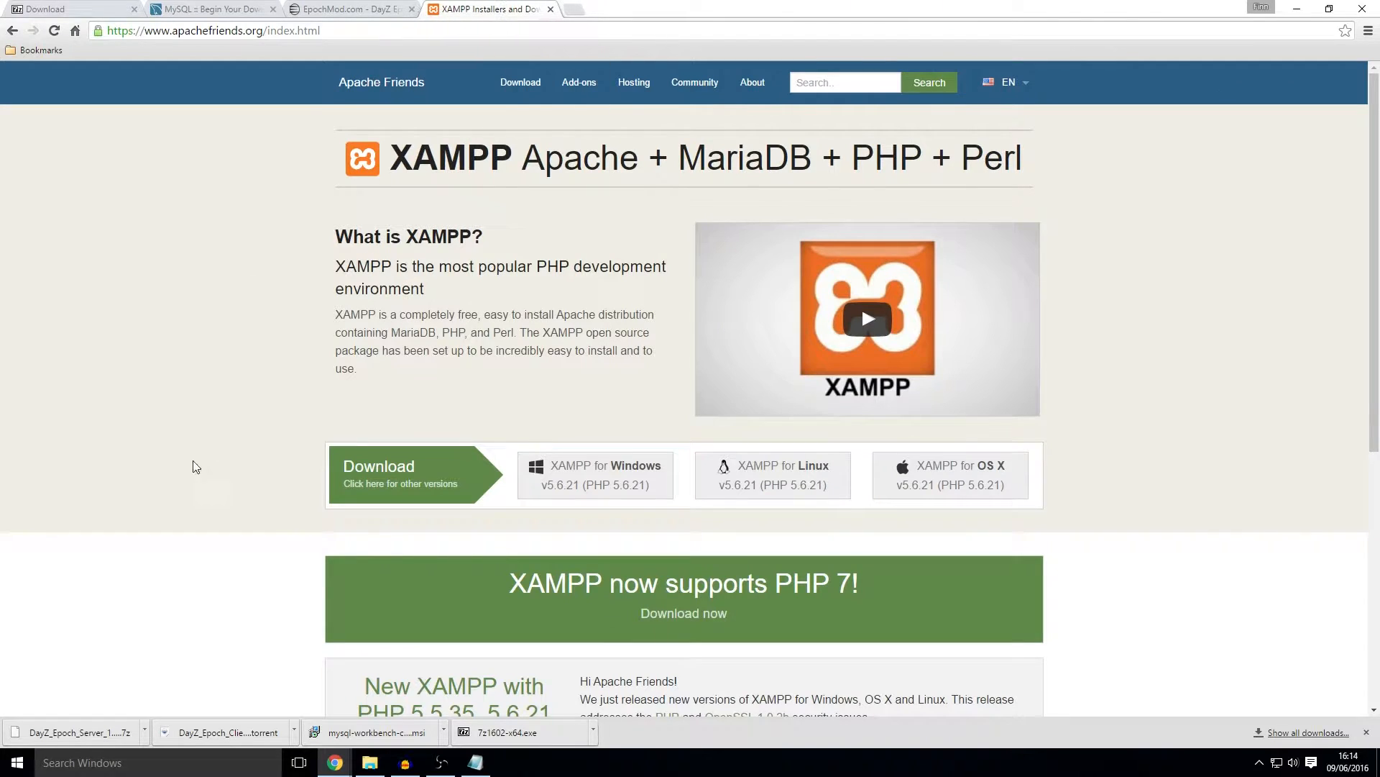
Step: Download and keep the XAMPP for Windows installer
scroll(649, 269, "down", 1)
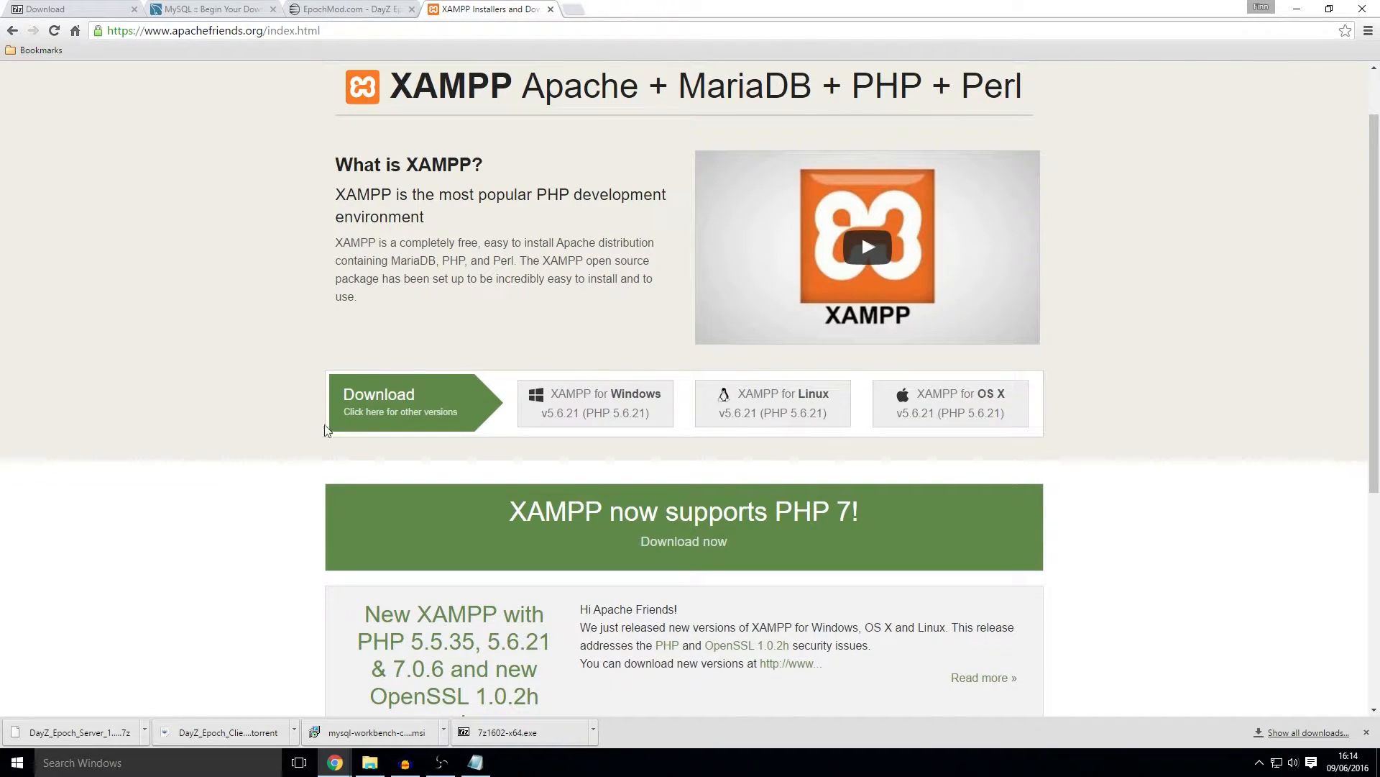
left_click(582, 411)
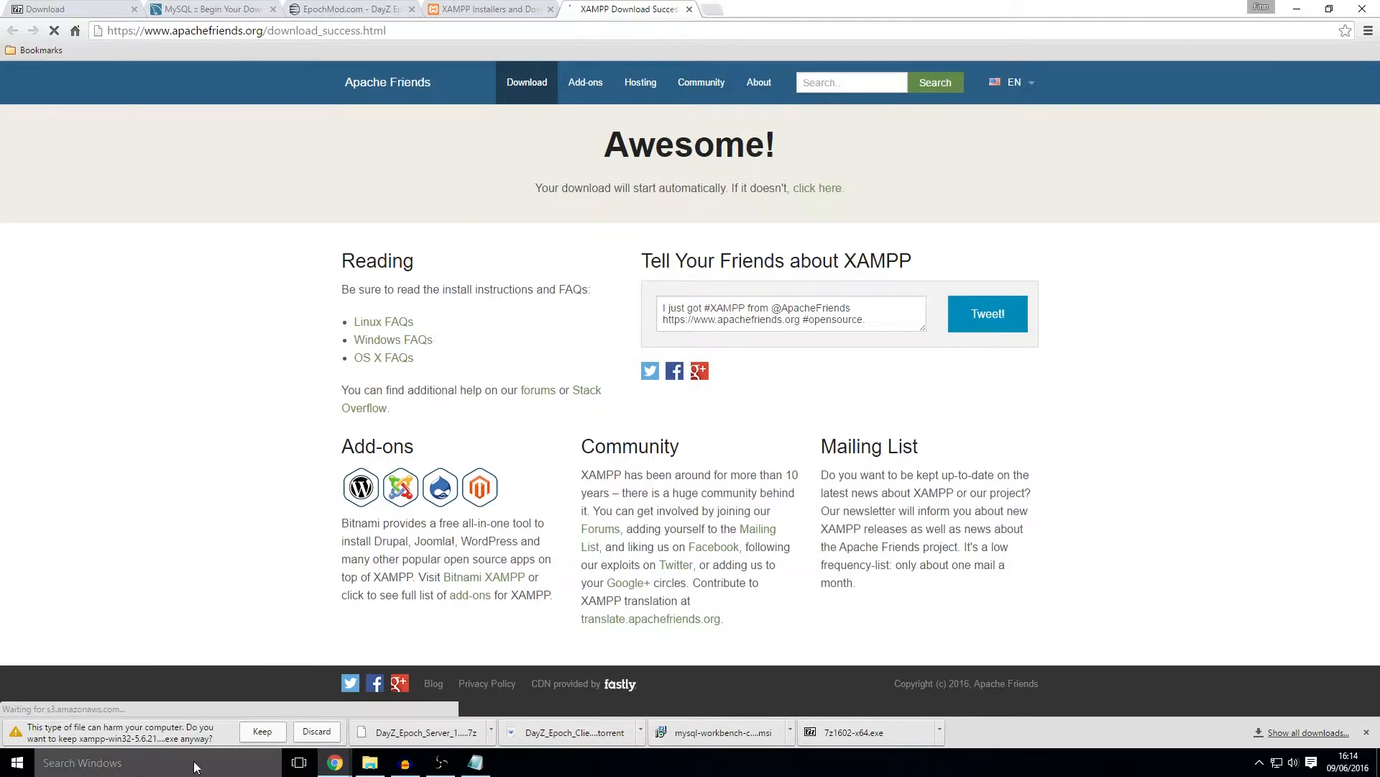
left_click(262, 732)
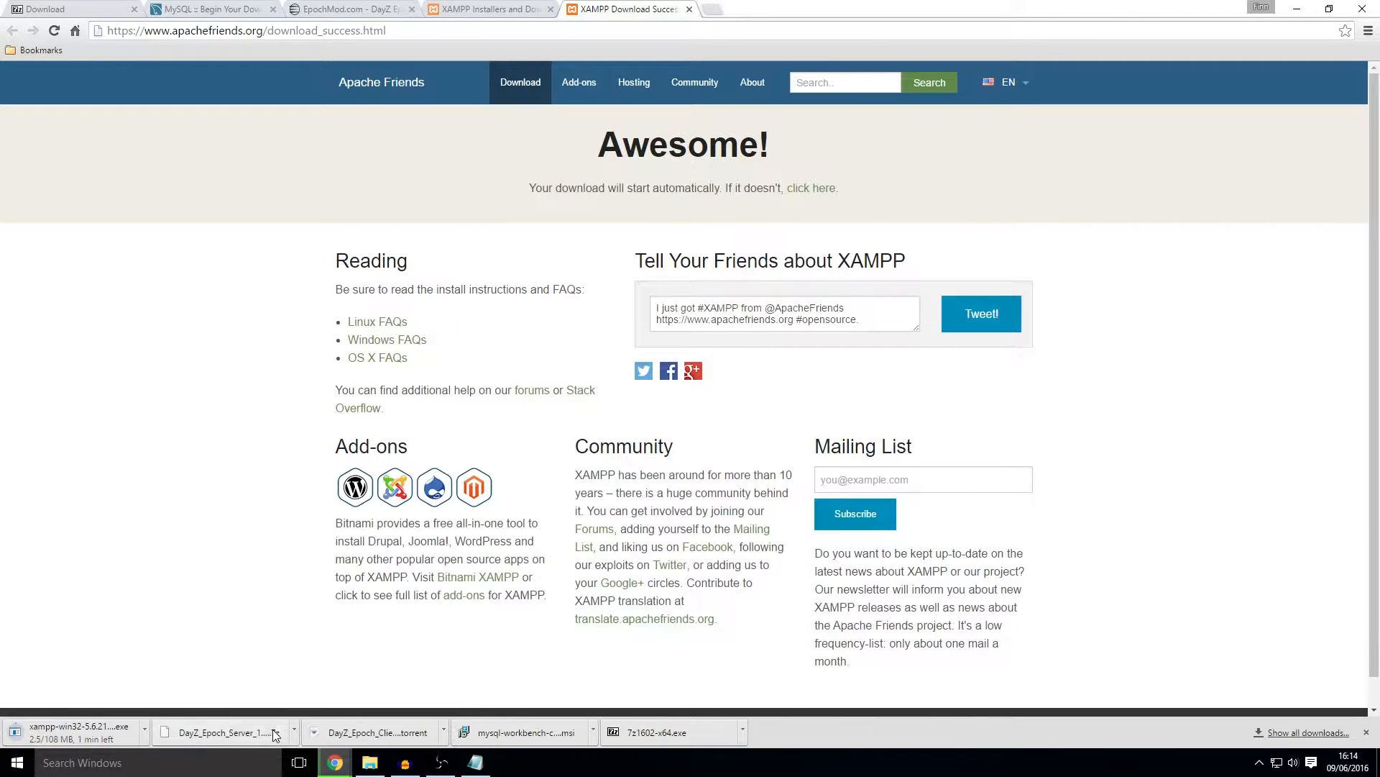
Step: Download and keep the free µTorrent for Windows installer from utorrent.com, then restore the window
left_click_drag(1379, 14, 665, 9)
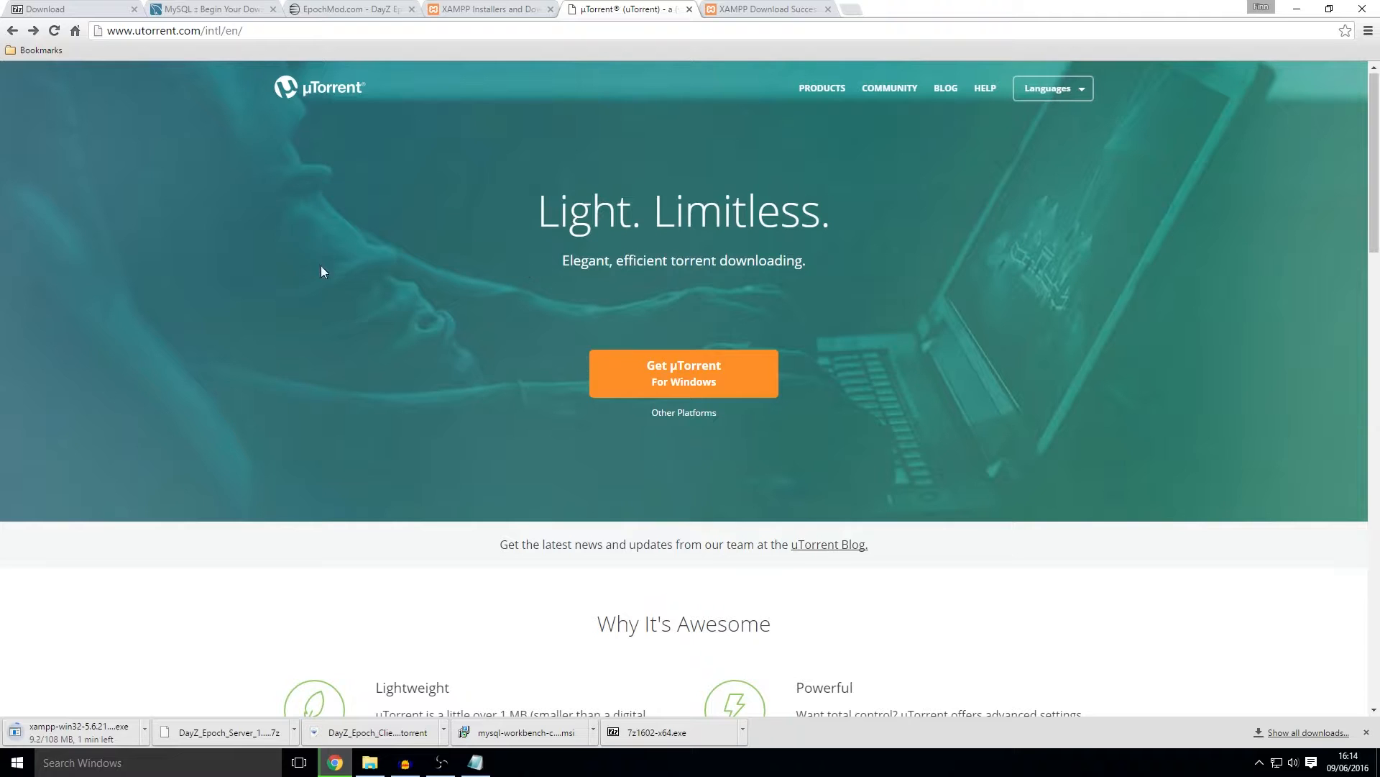
scroll(575, 288, "down", 1)
left_click(670, 305)
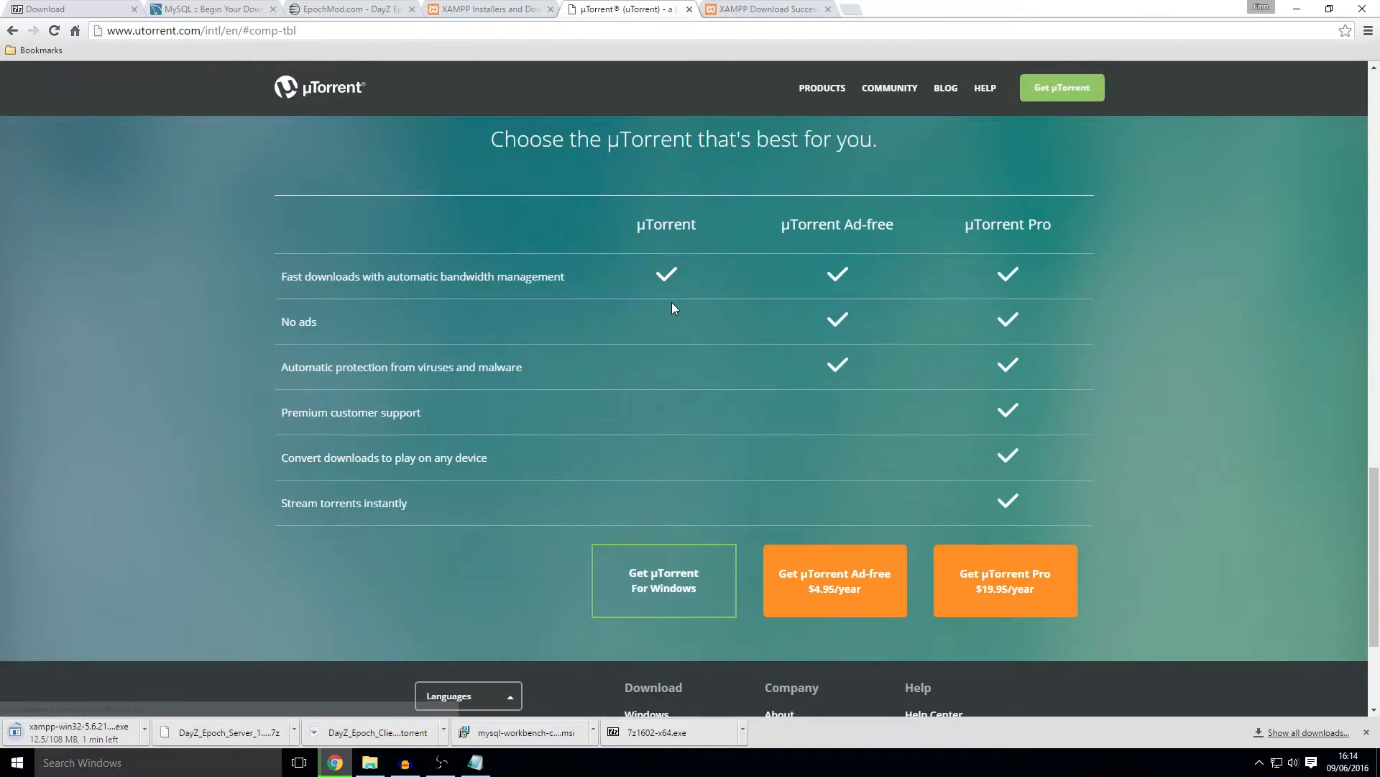
left_click(668, 582)
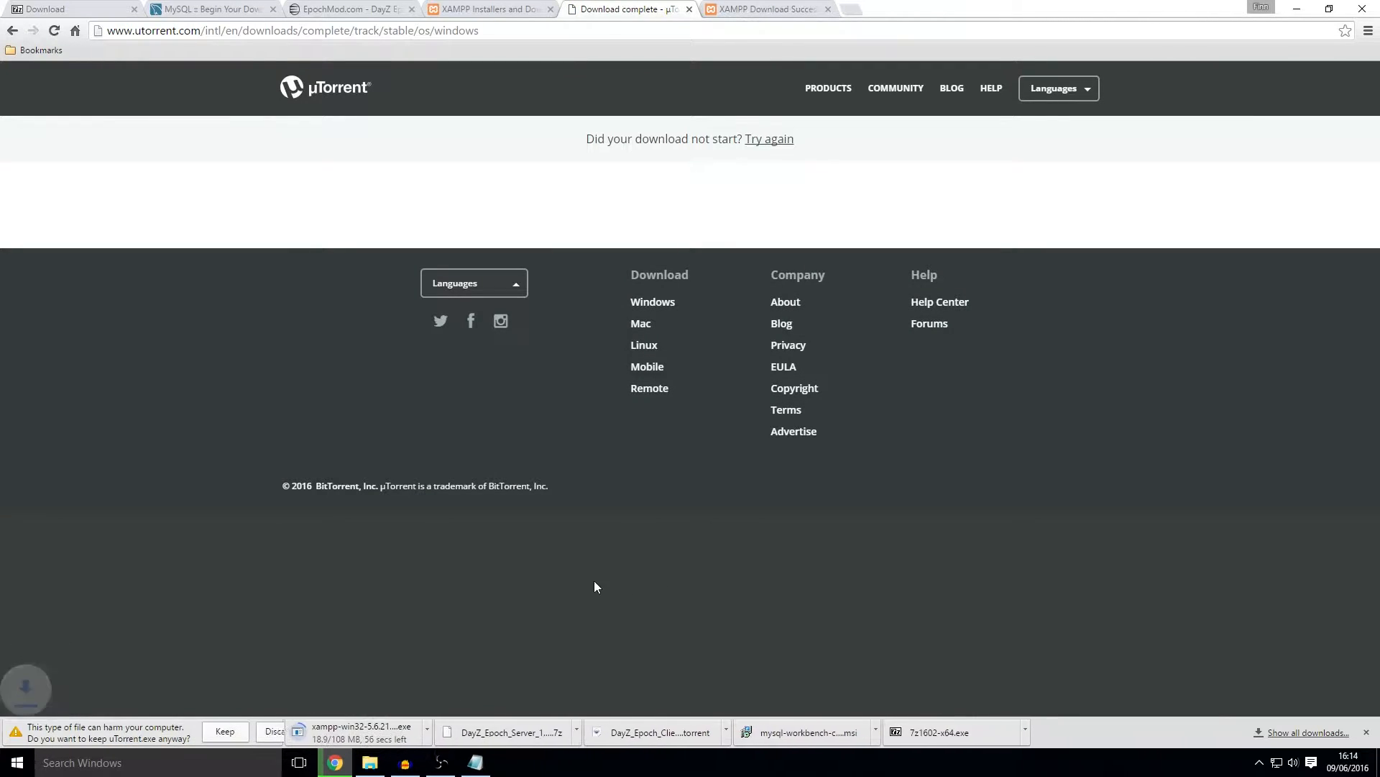
left_click(225, 731)
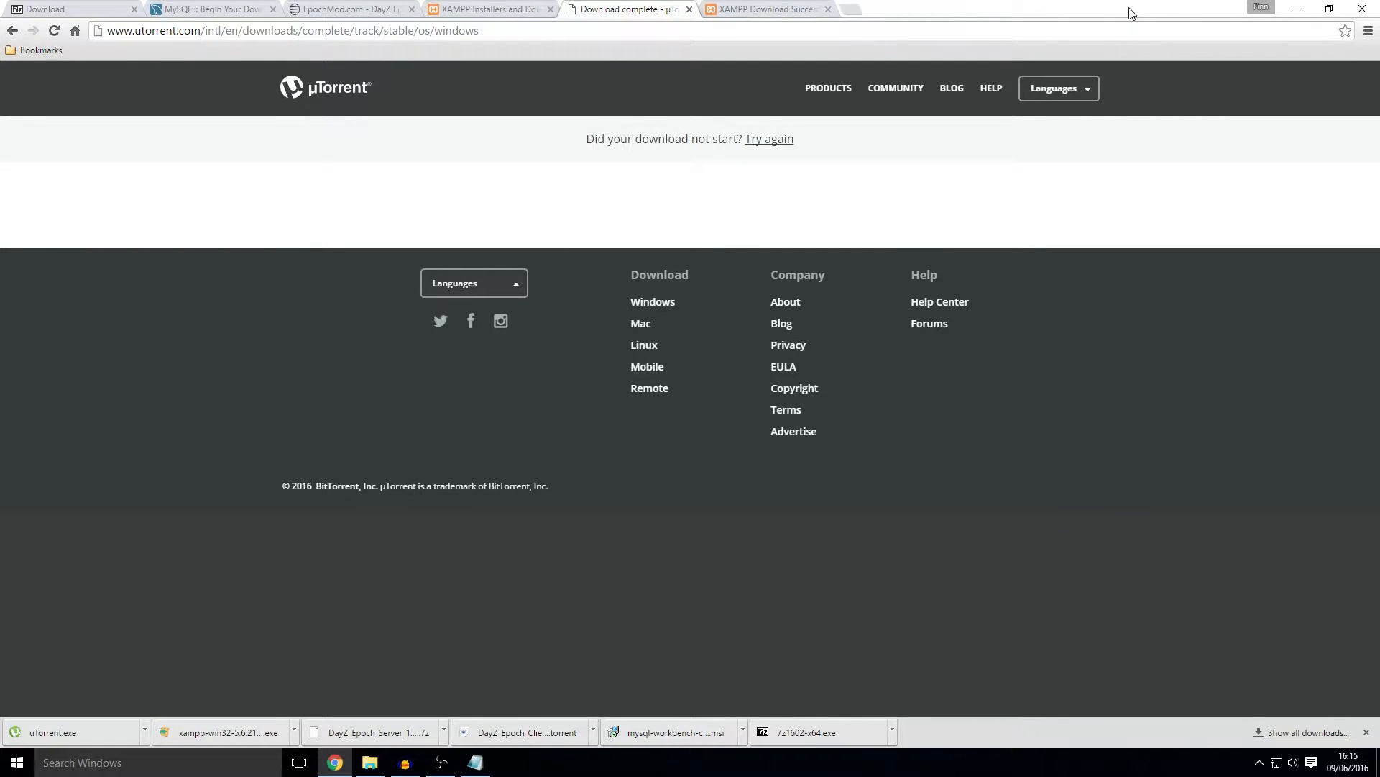
left_click_drag(1109, 16, 1379, 130)
Step: Create a desktop folder 'Dayz Epoch Datastore' below the Recycle Bin and list all Chrome downloads
left_click(502, 33)
right_click(197, 188)
mouse_move(331, 323)
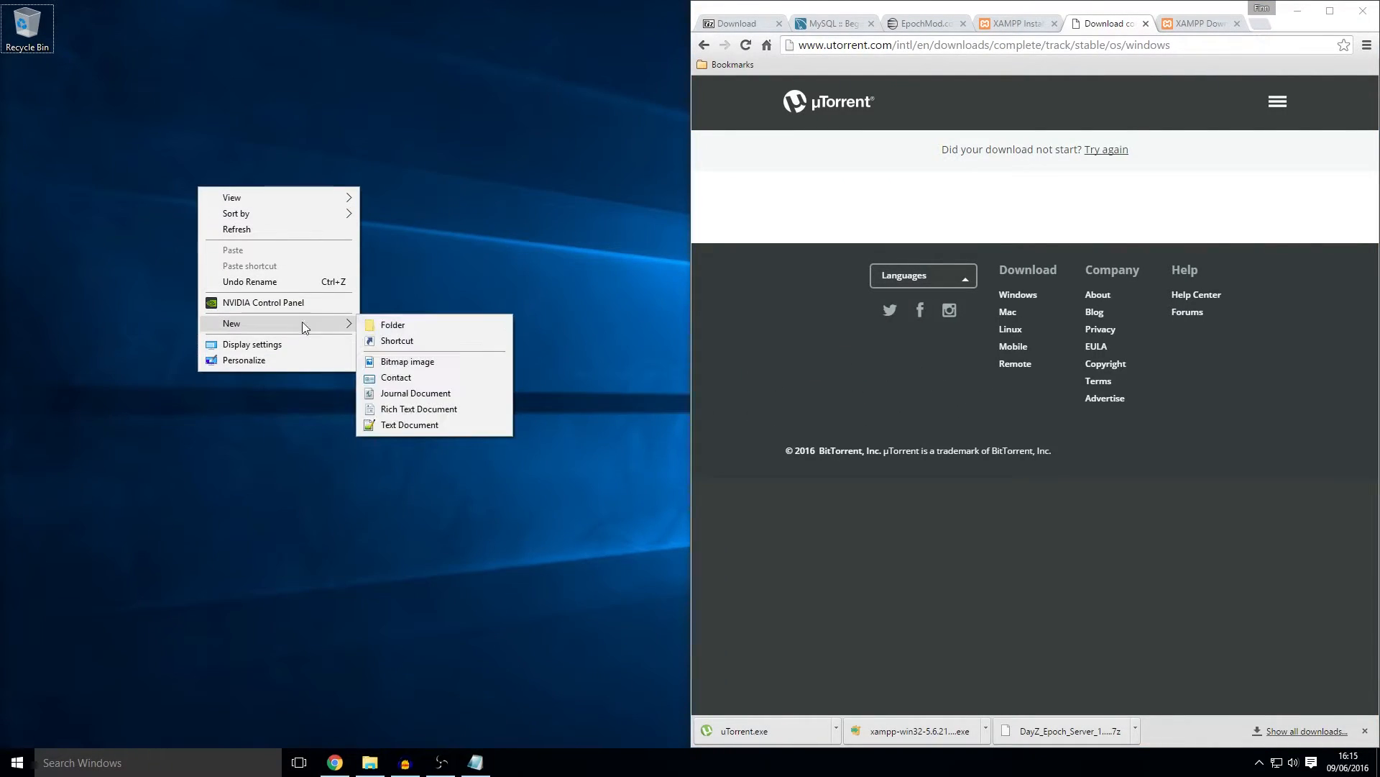
left_click(436, 325)
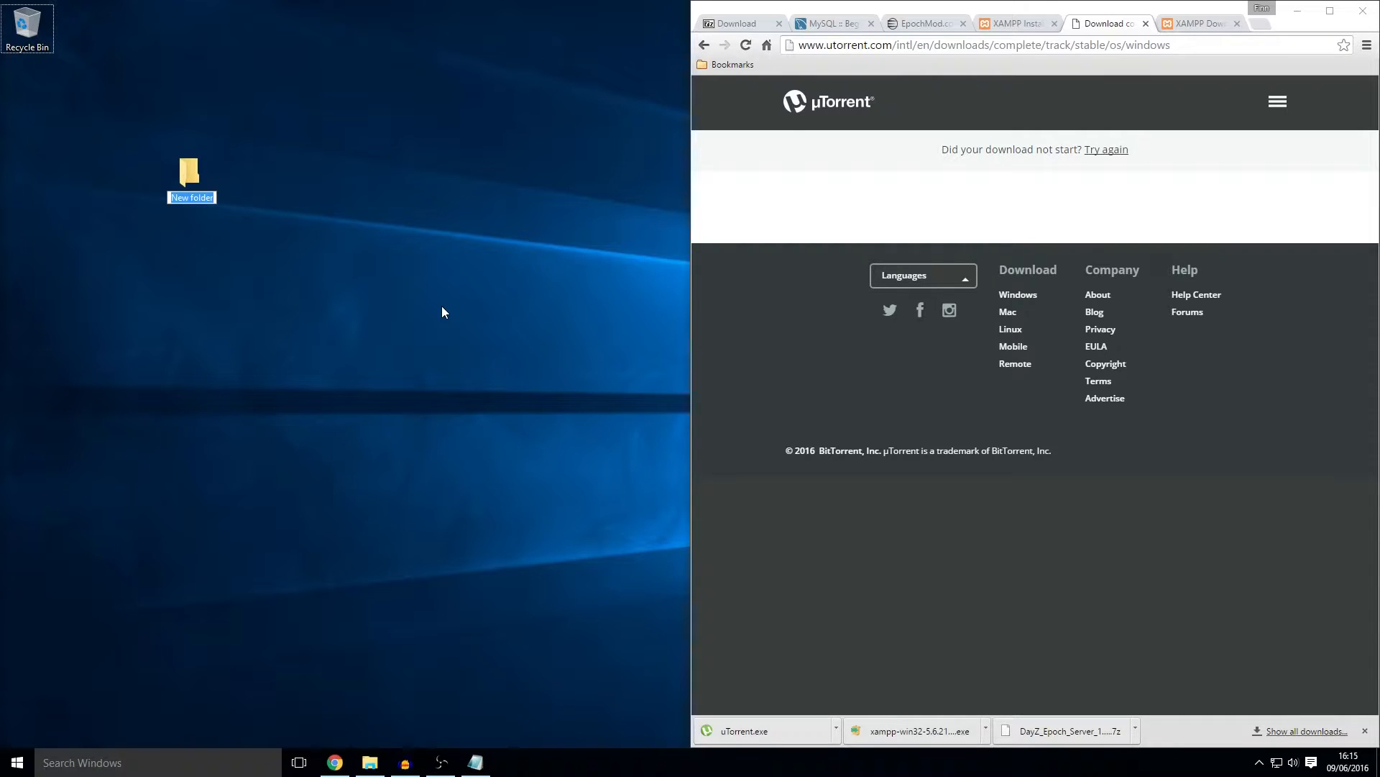
type("Dayz Epoch Datast")
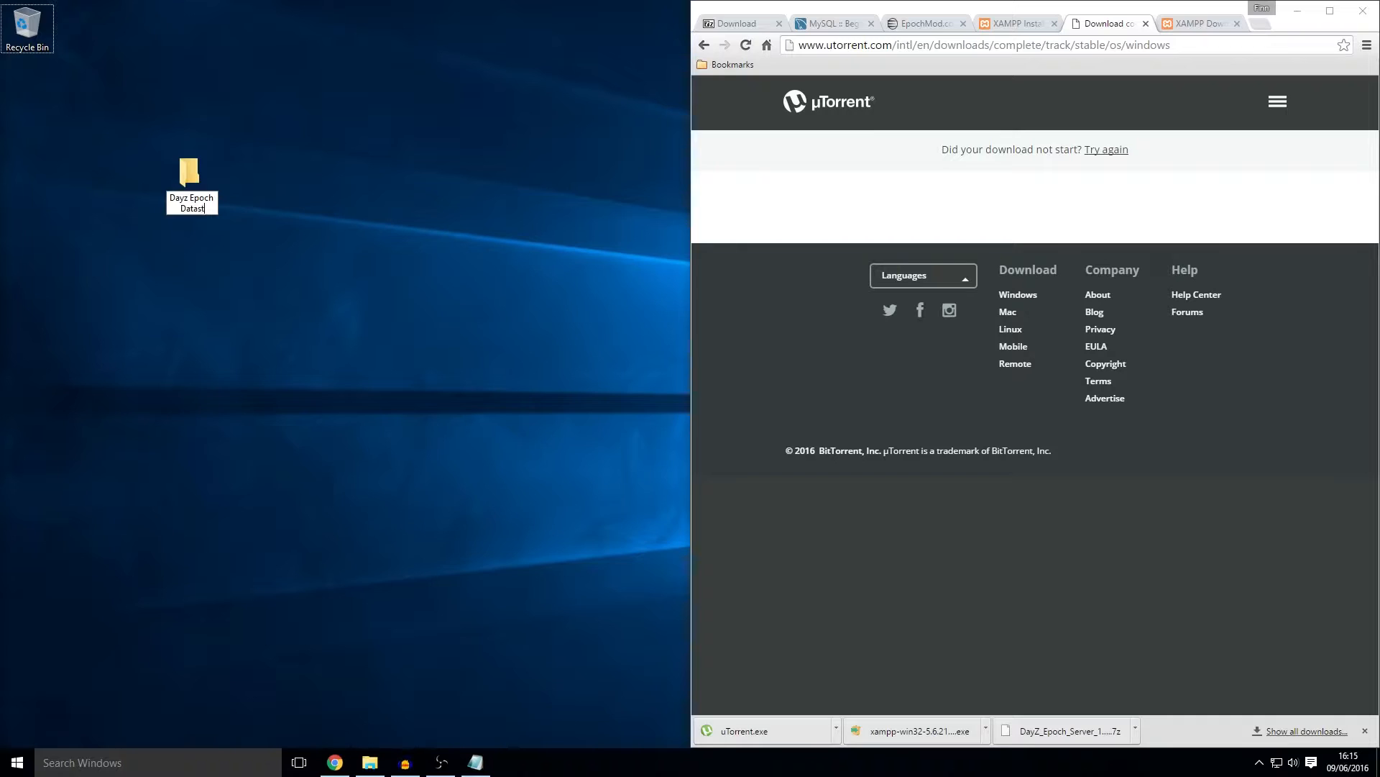
type("ore")
key("Return")
left_click_drag(189, 178, 67, 123)
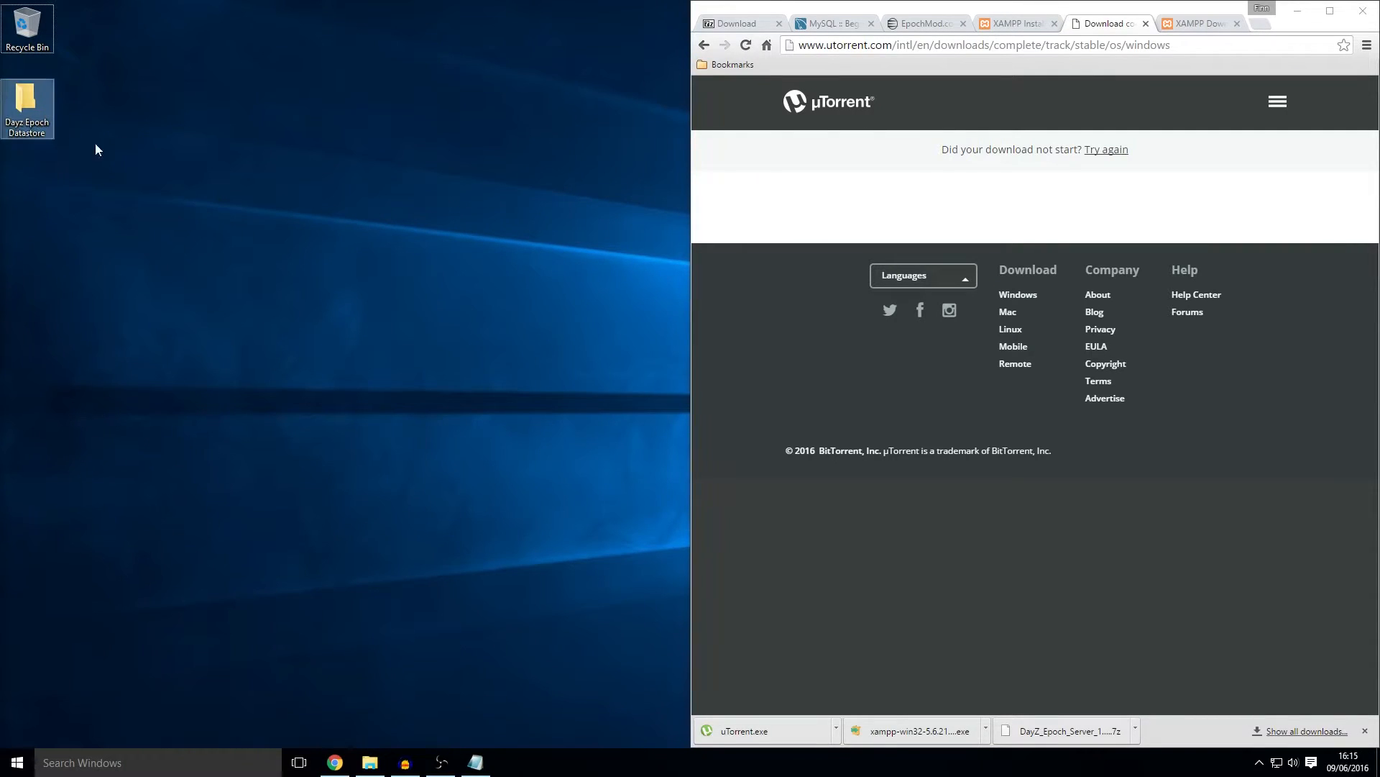
left_click(1283, 731)
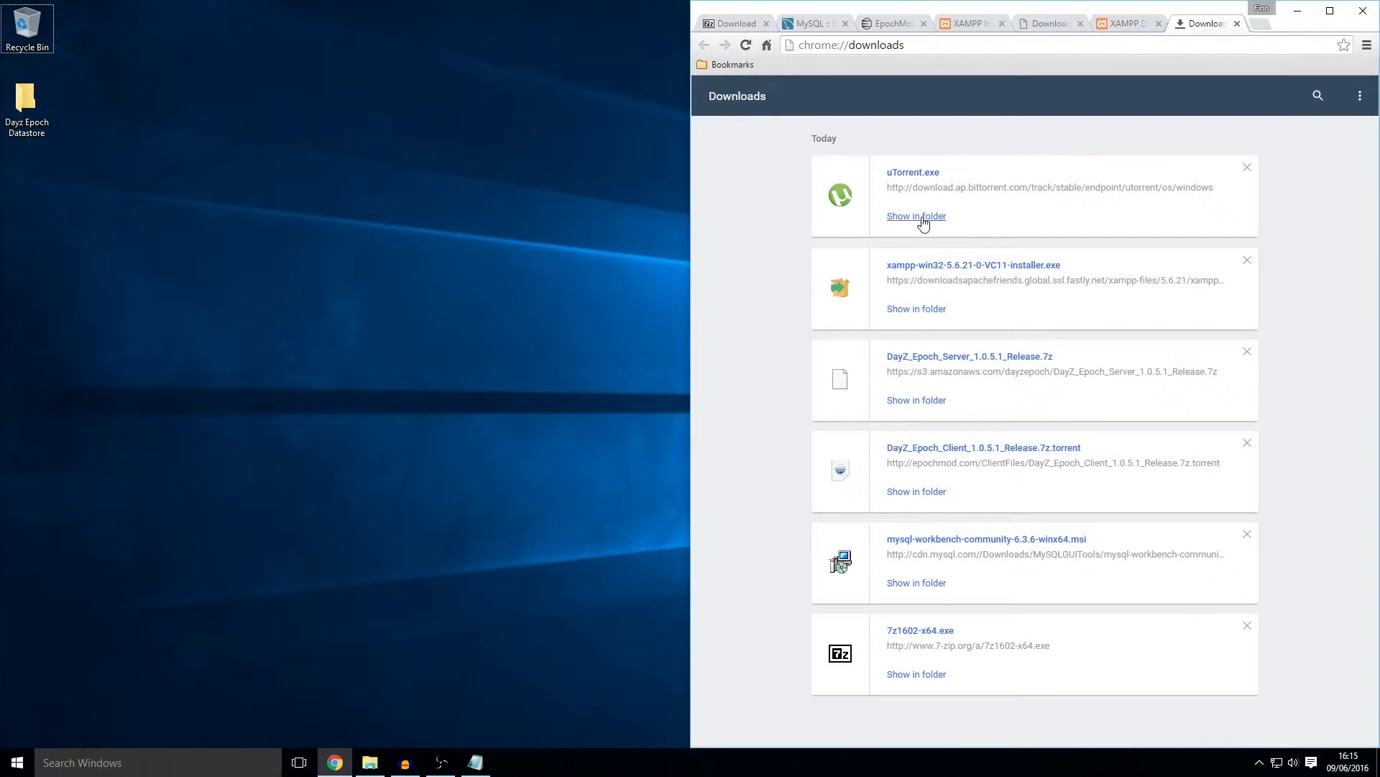
Step: Place the Downloads folder and the Dayz Epoch Datastore folder side by side
left_click(926, 215)
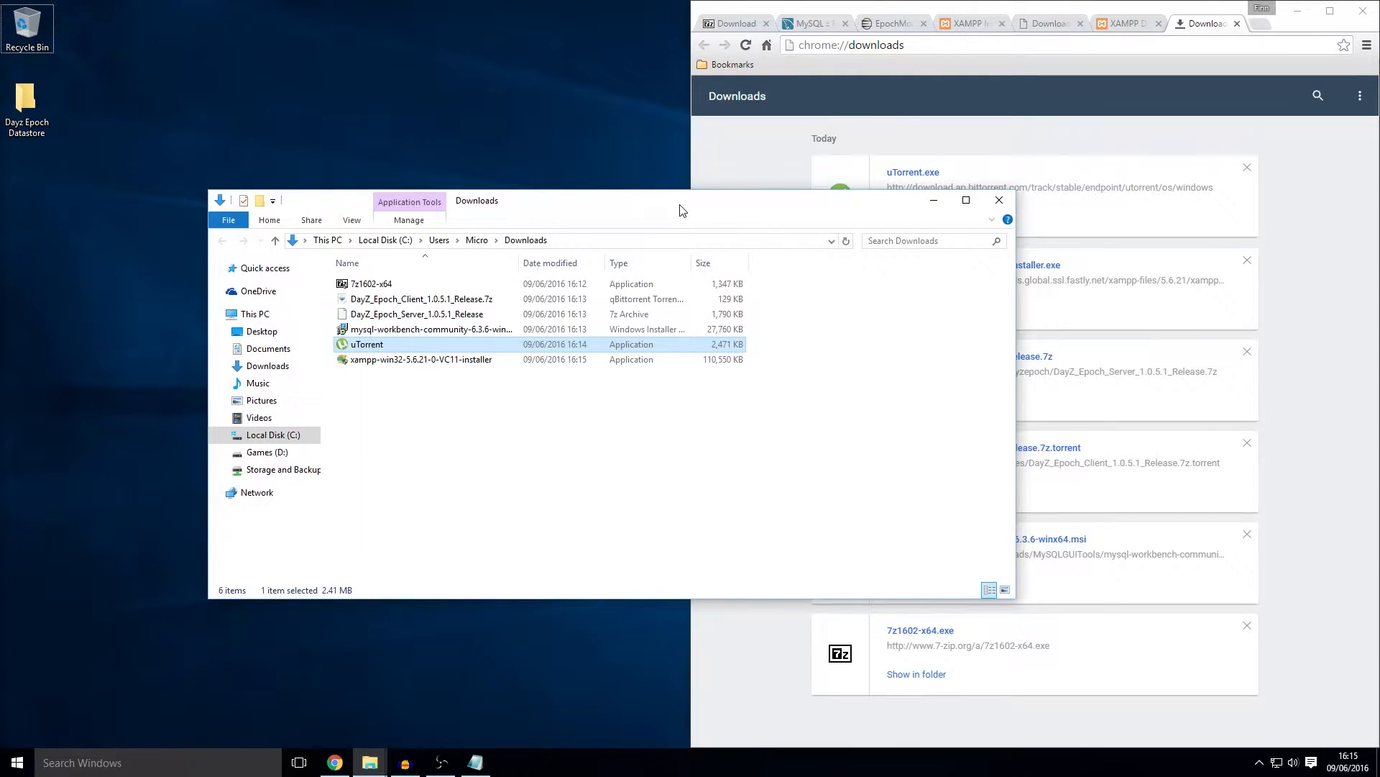
key("super+Right")
left_click(453, 68)
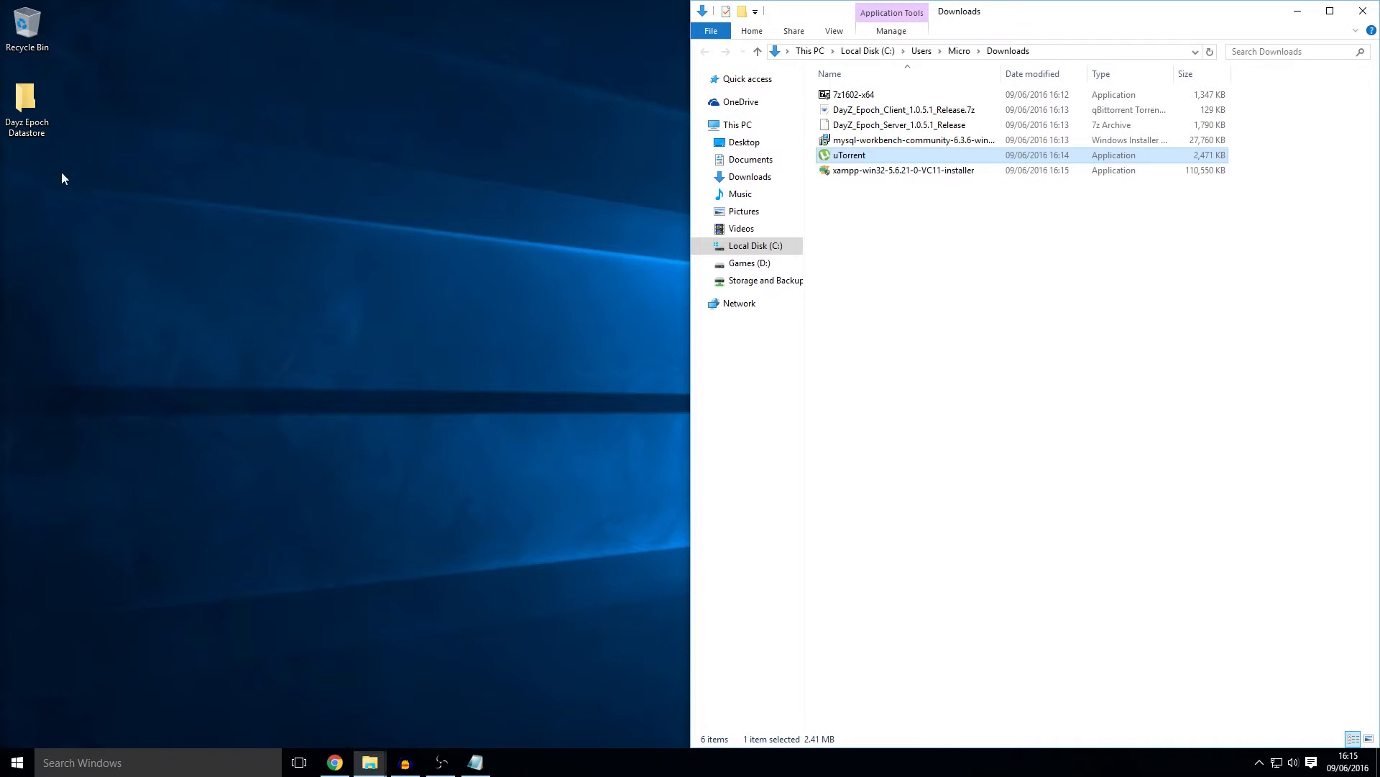
double_click(23, 130)
left_click_drag(488, 229, 136, 241)
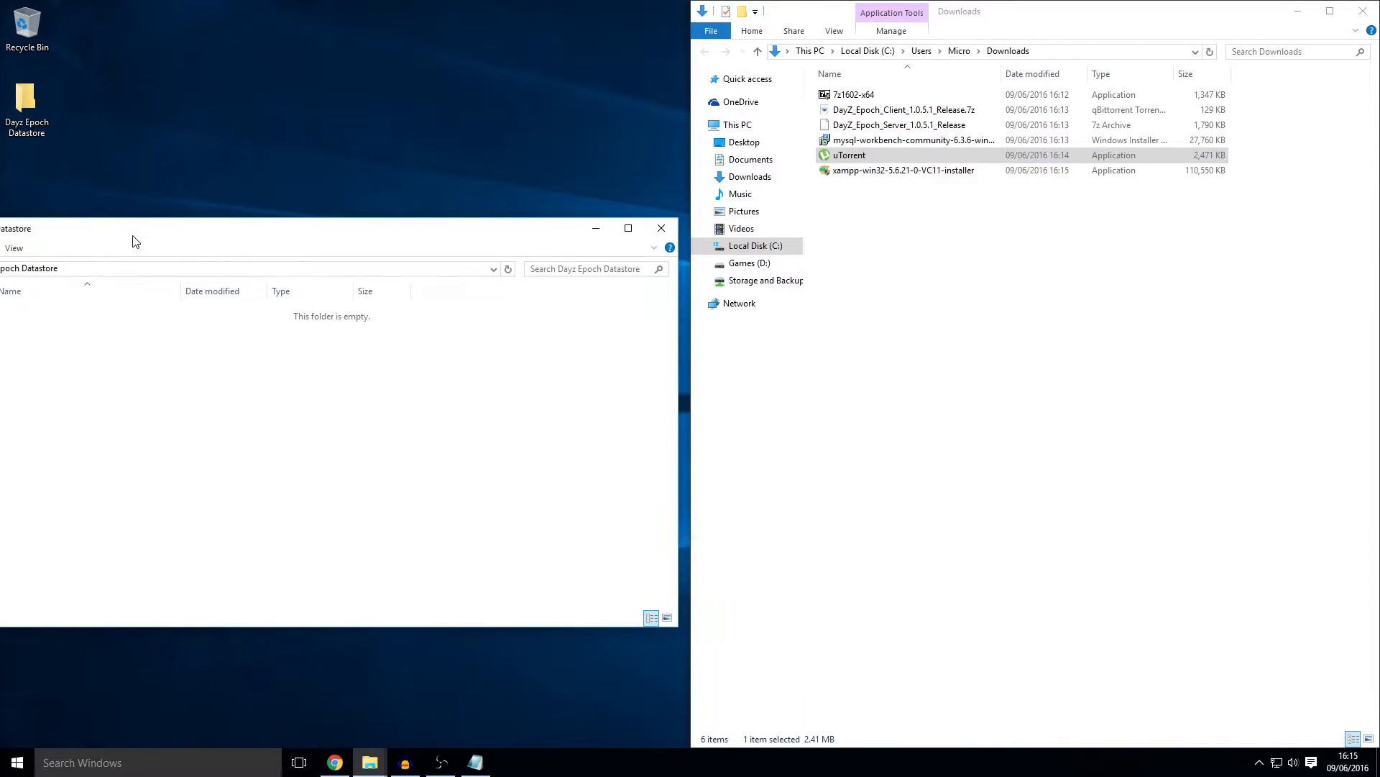
key("super+Left")
Step: Move all six downloaded files into Dayz Epoch Datastore and close the Downloads window
left_click_drag(991, 293, 891, 80)
left_click_drag(891, 165, 404, 221)
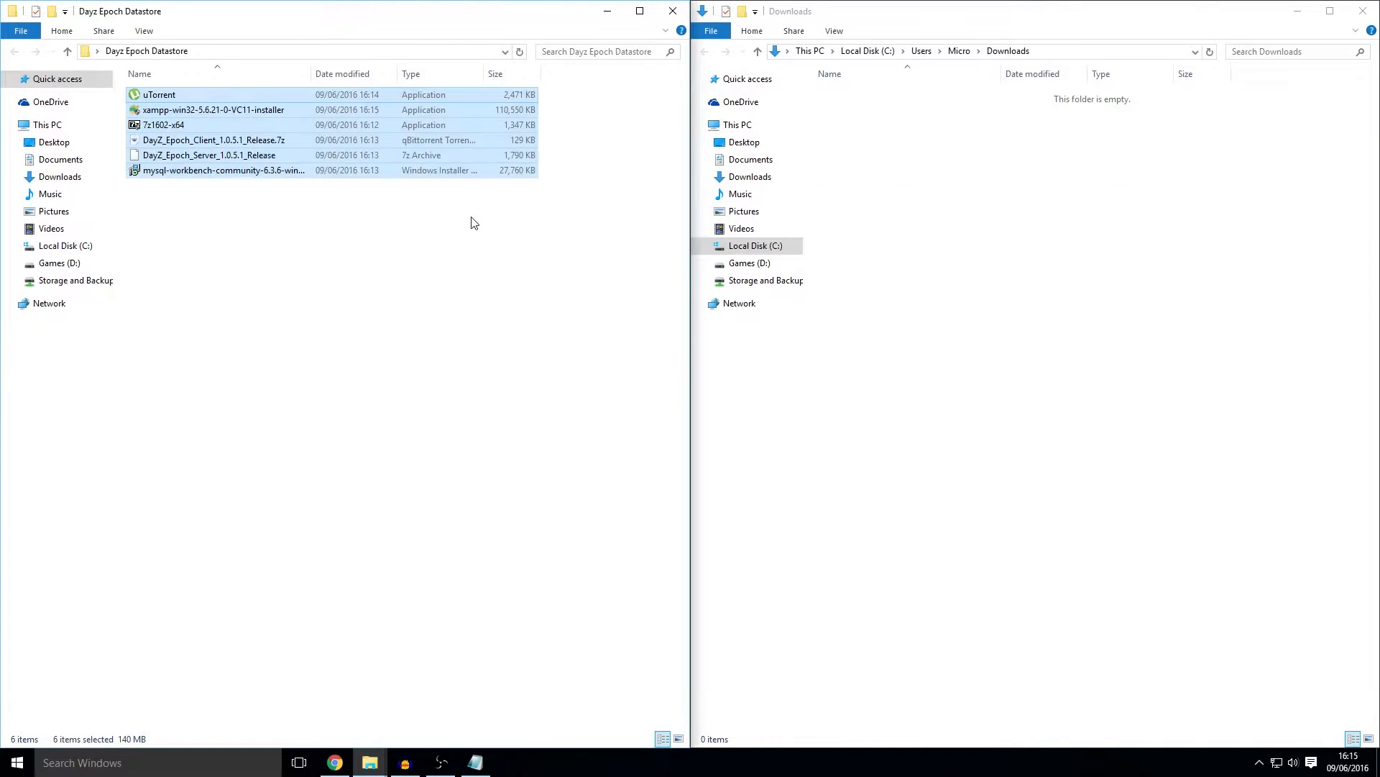
left_click(1363, 11)
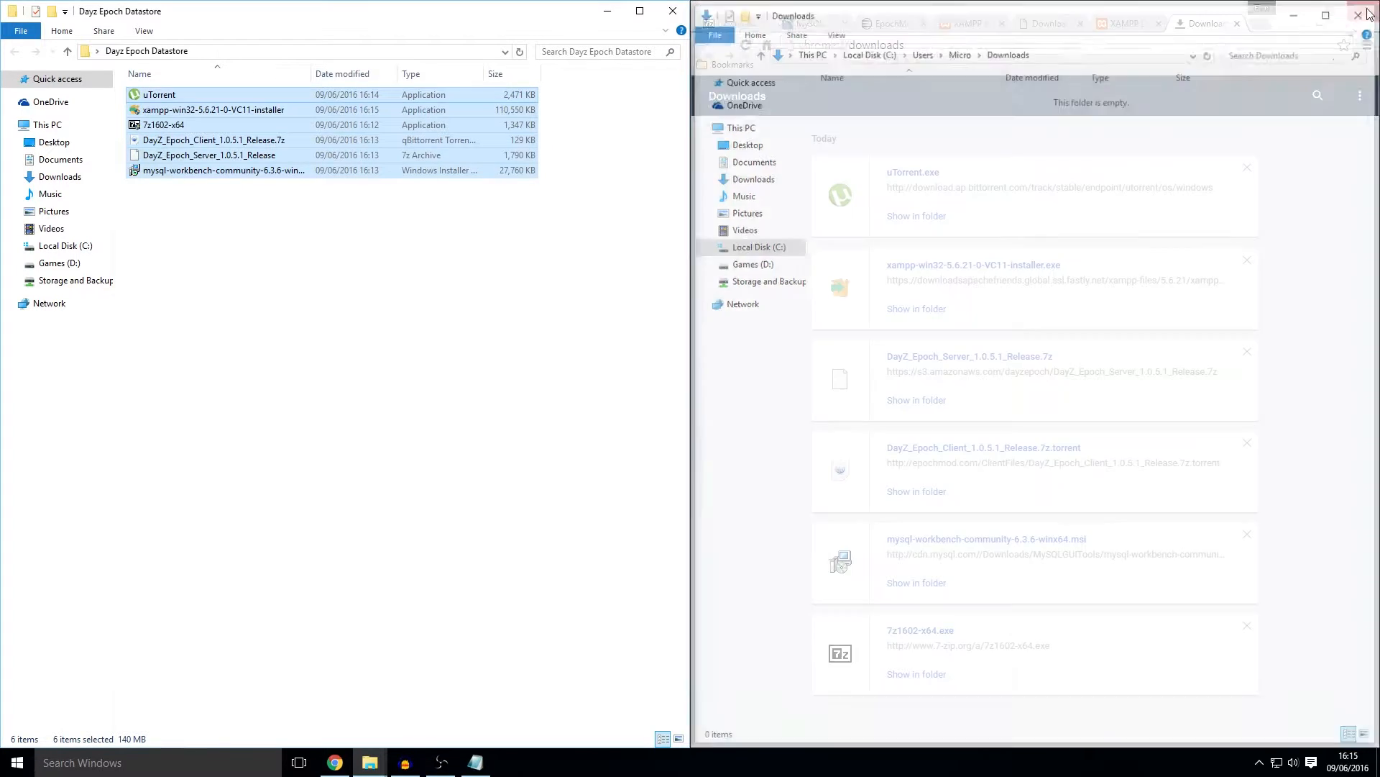
left_click(1298, 11)
left_click_drag(503, 16, 896, 249)
left_click(671, 110)
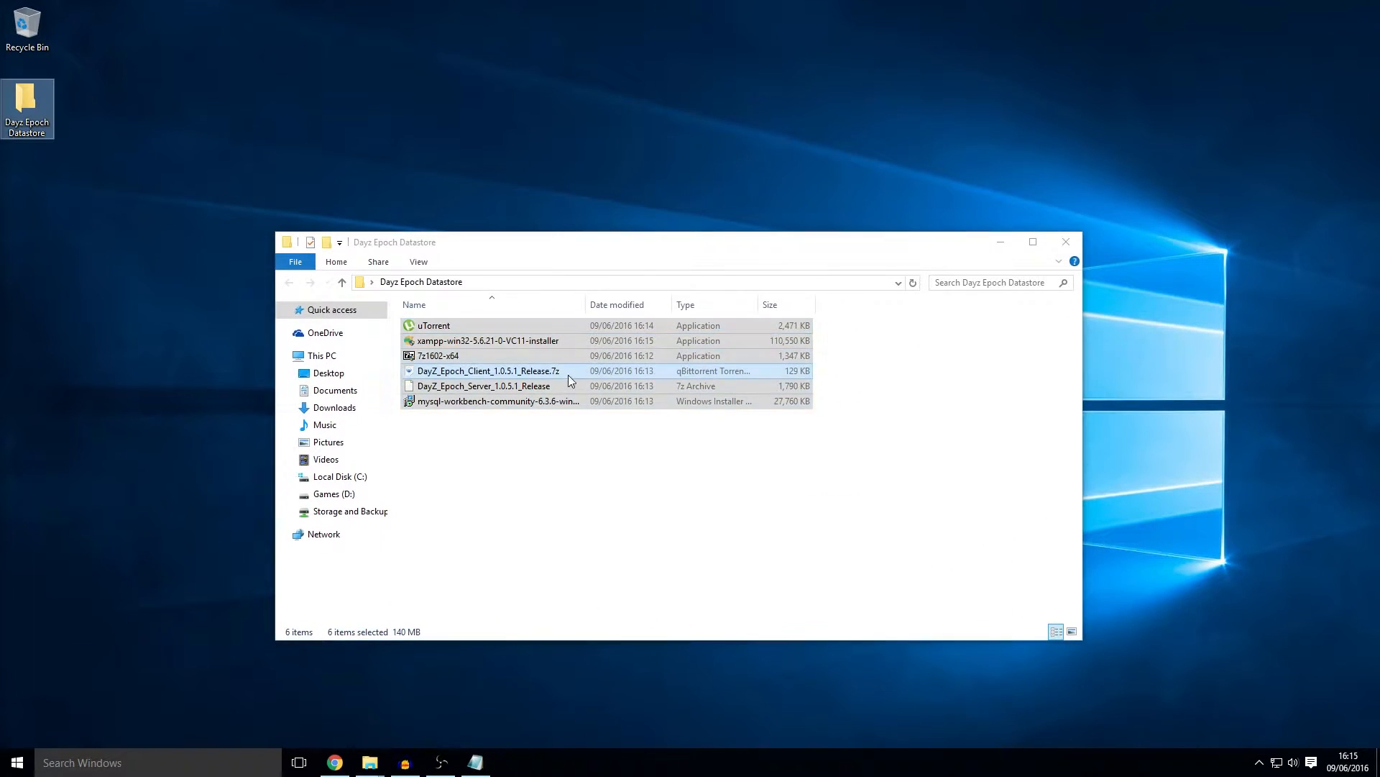
Step: Select the DayZ Epoch client archive in the Datastore folder
left_click(567, 372)
left_click(550, 389)
left_click(579, 372)
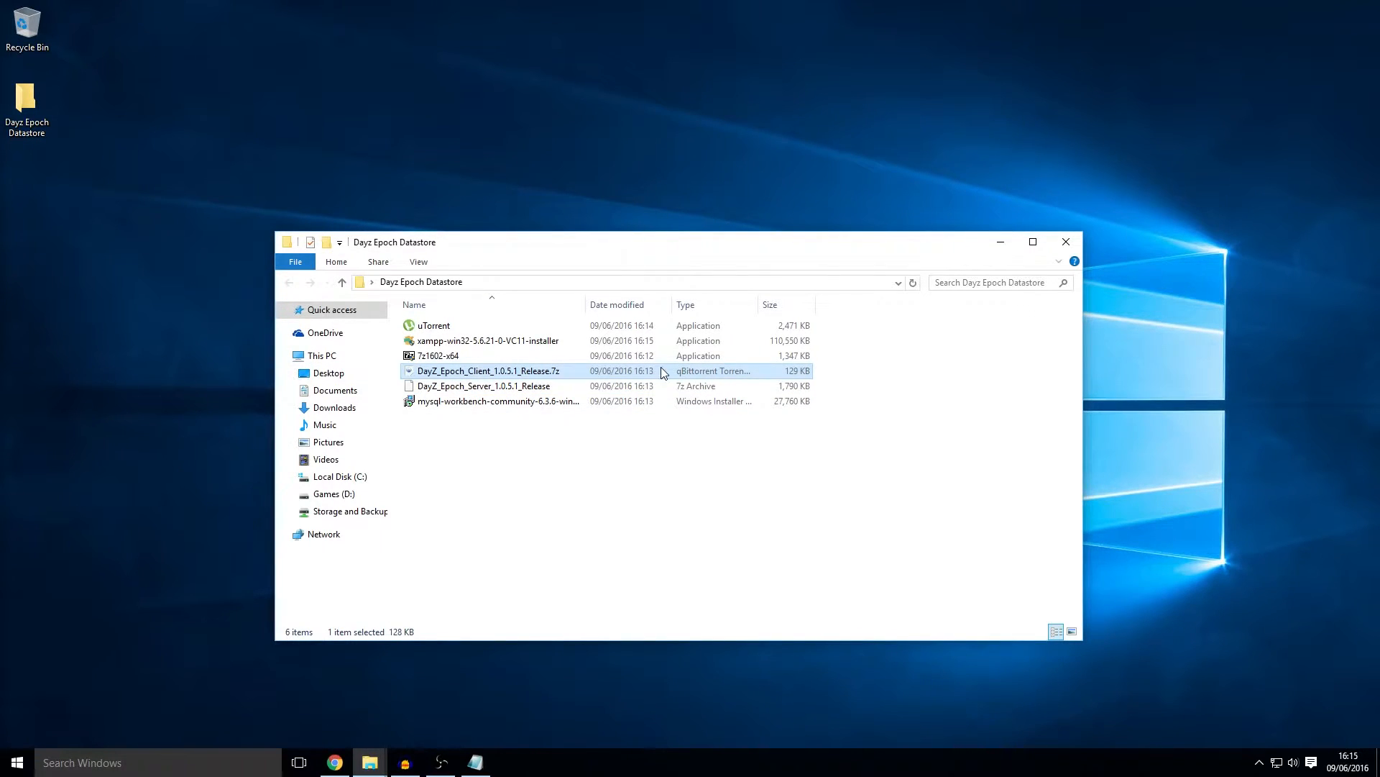
Step: Install µTorrent without Start menu or Quick Launch entries, skipping the BitTorrent Bundle and Yahoo offer
double_click(434, 329)
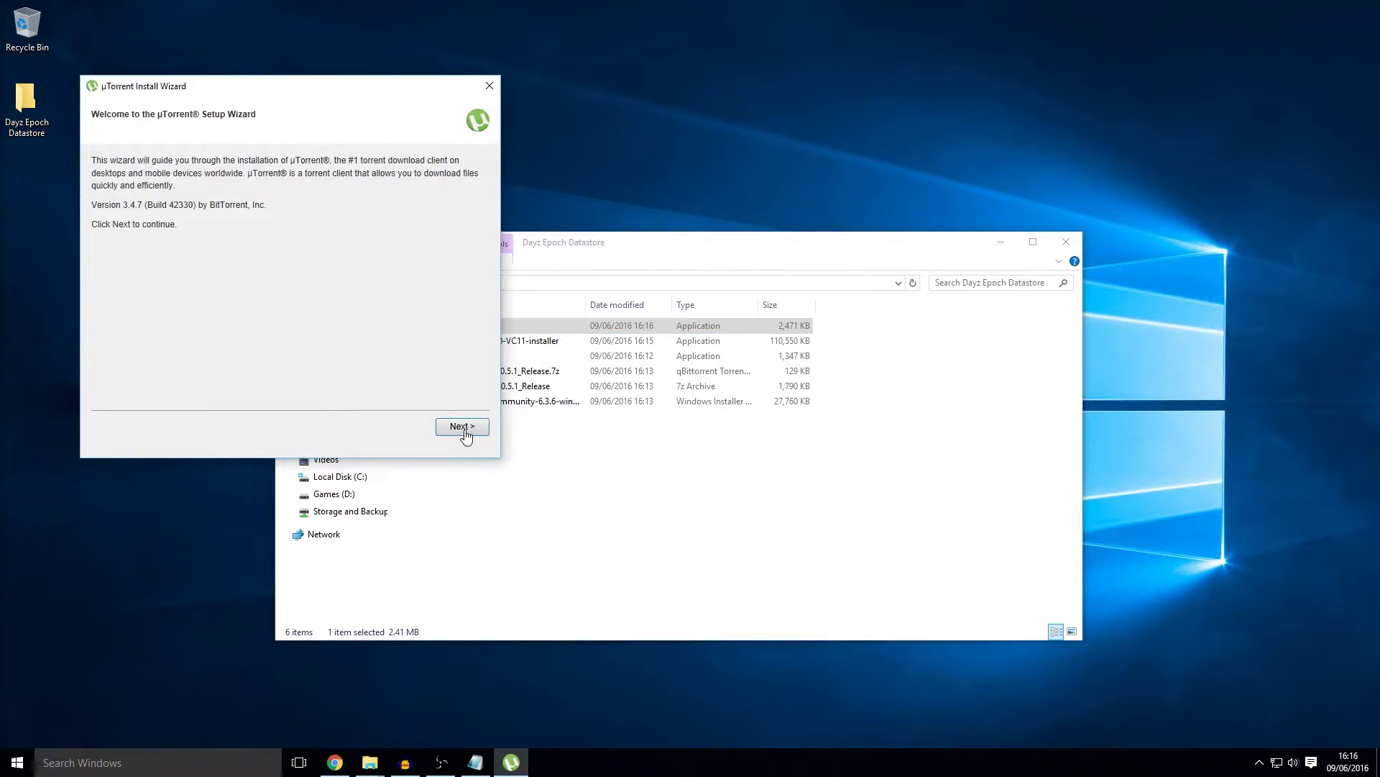
left_click(462, 427)
left_click(464, 430)
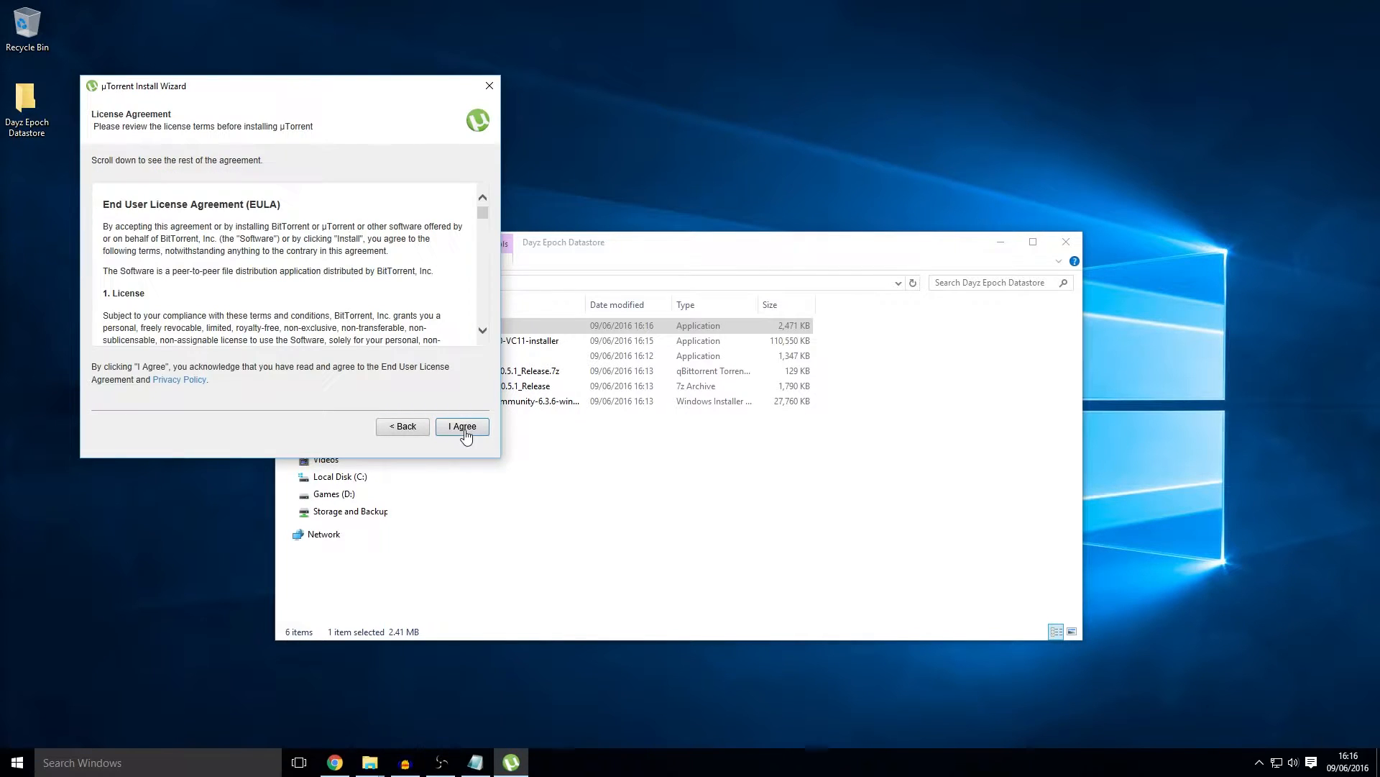
left_click(465, 431)
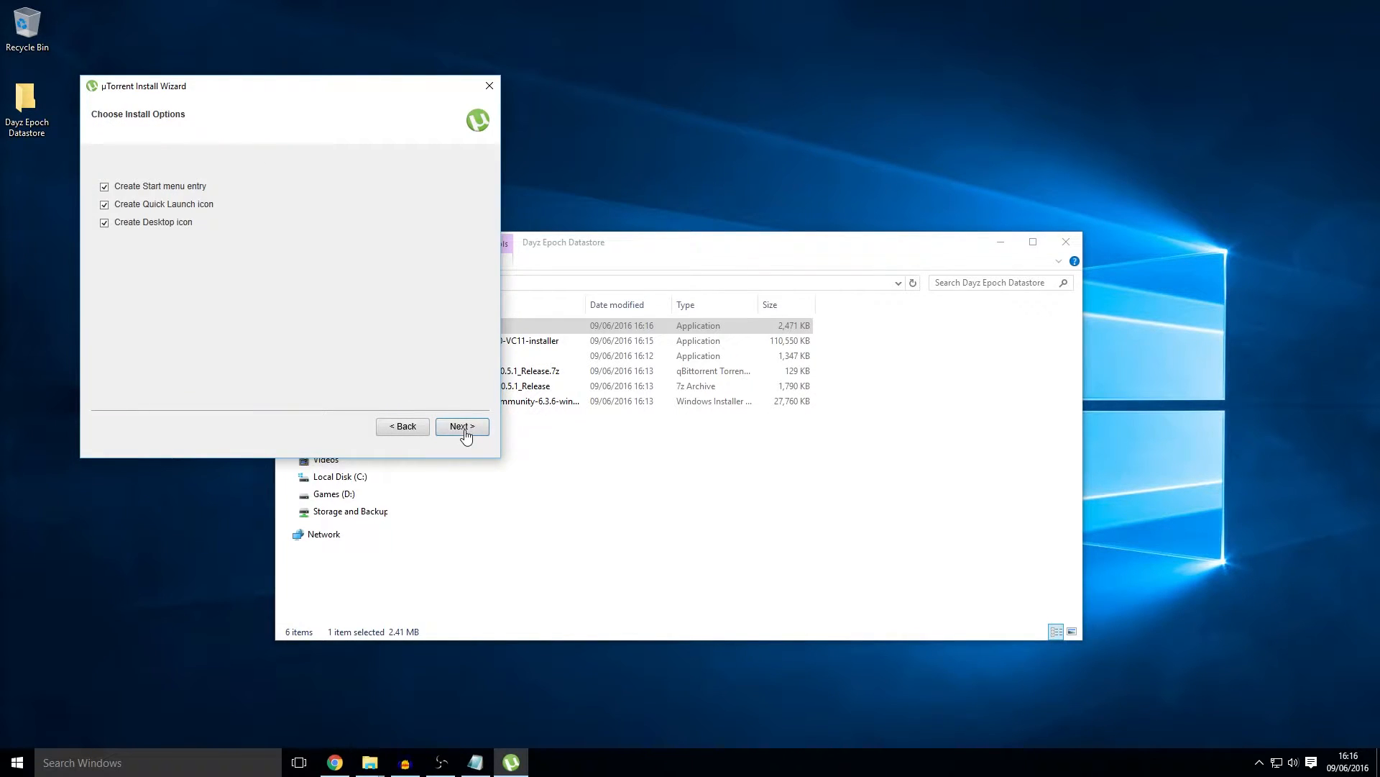
left_click(175, 187)
left_click(165, 207)
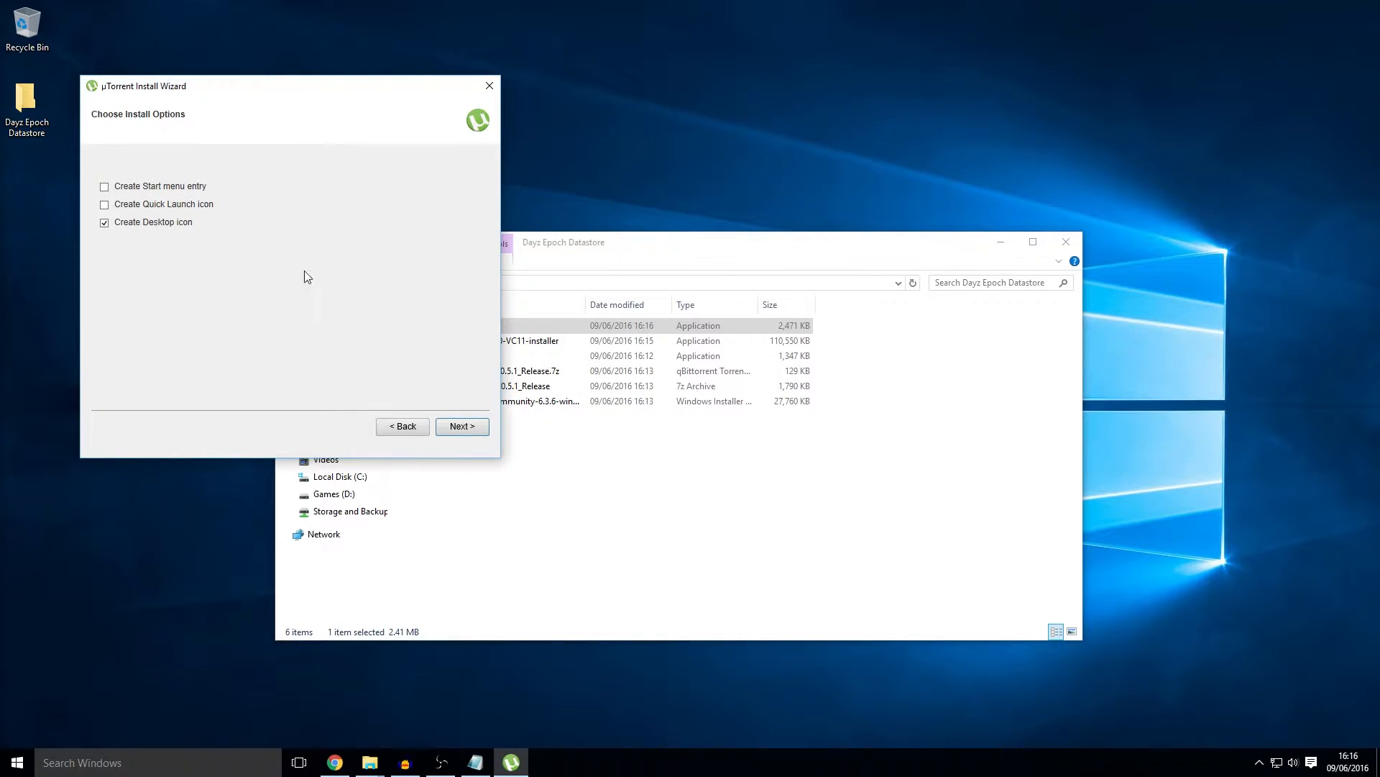
left_click(464, 429)
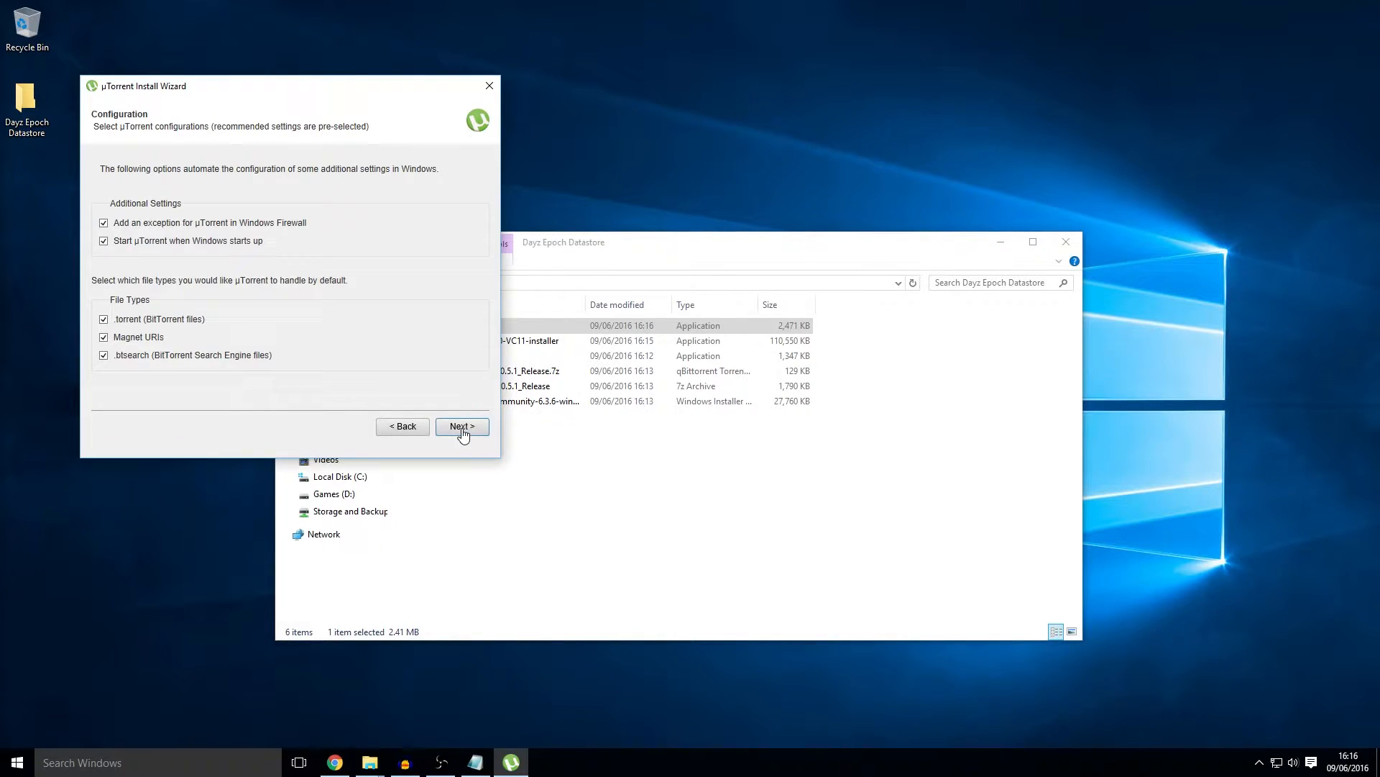
left_click(462, 427)
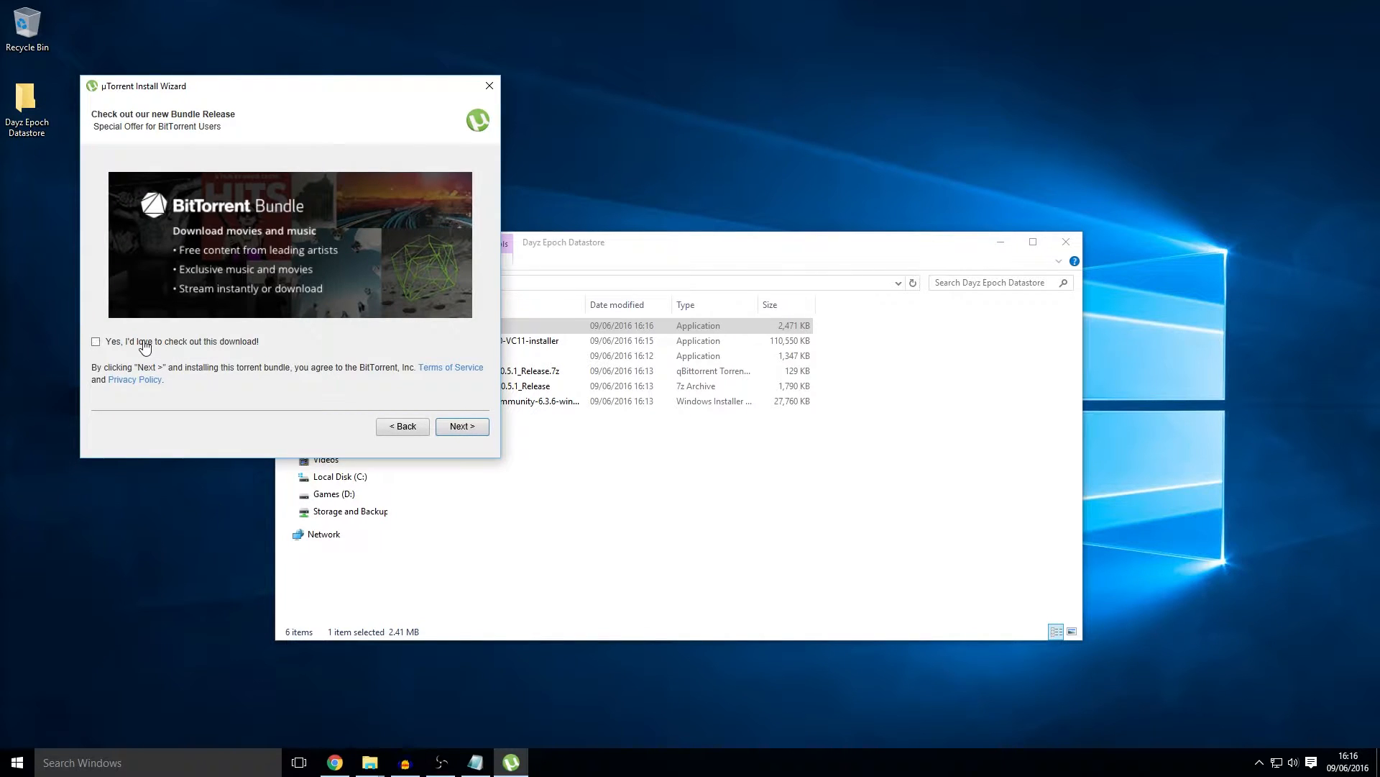
left_click(471, 428)
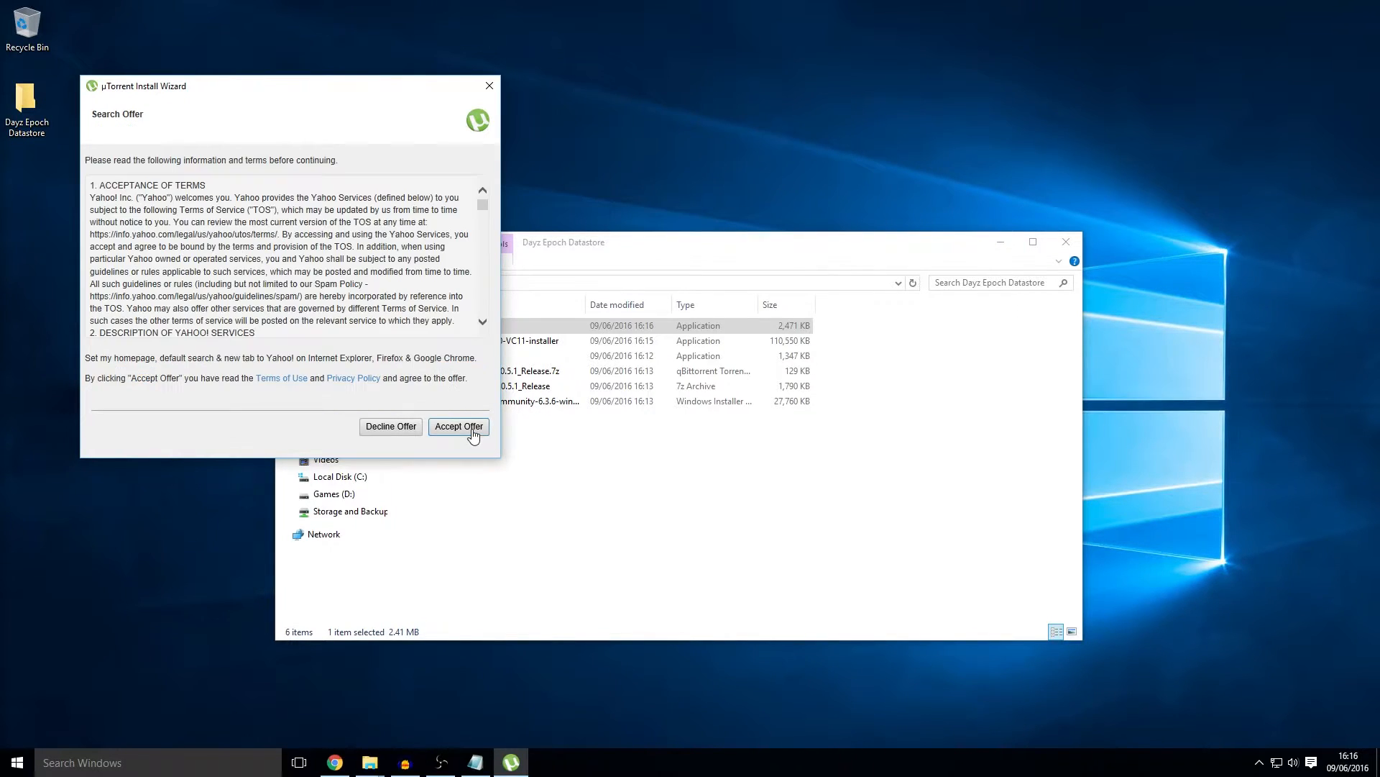
left_click(393, 428)
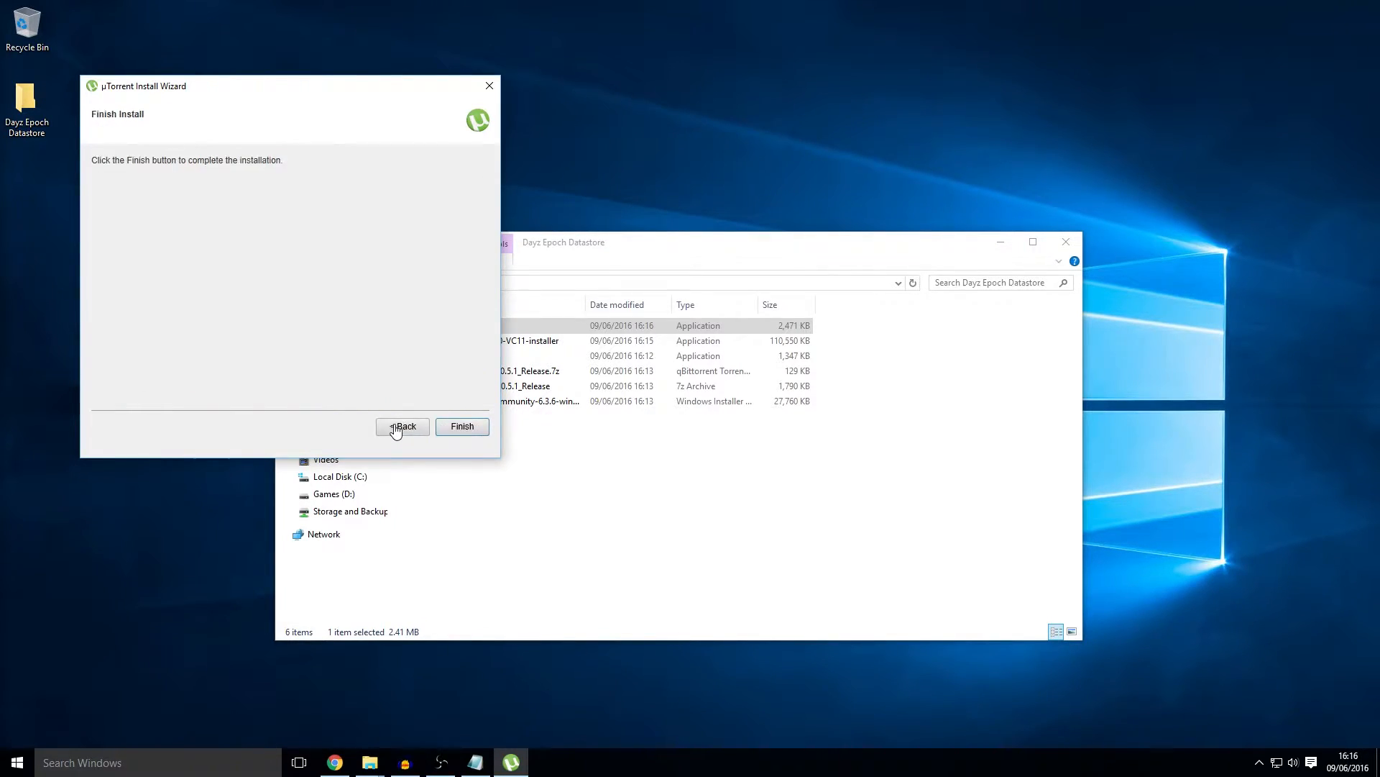
left_click(462, 430)
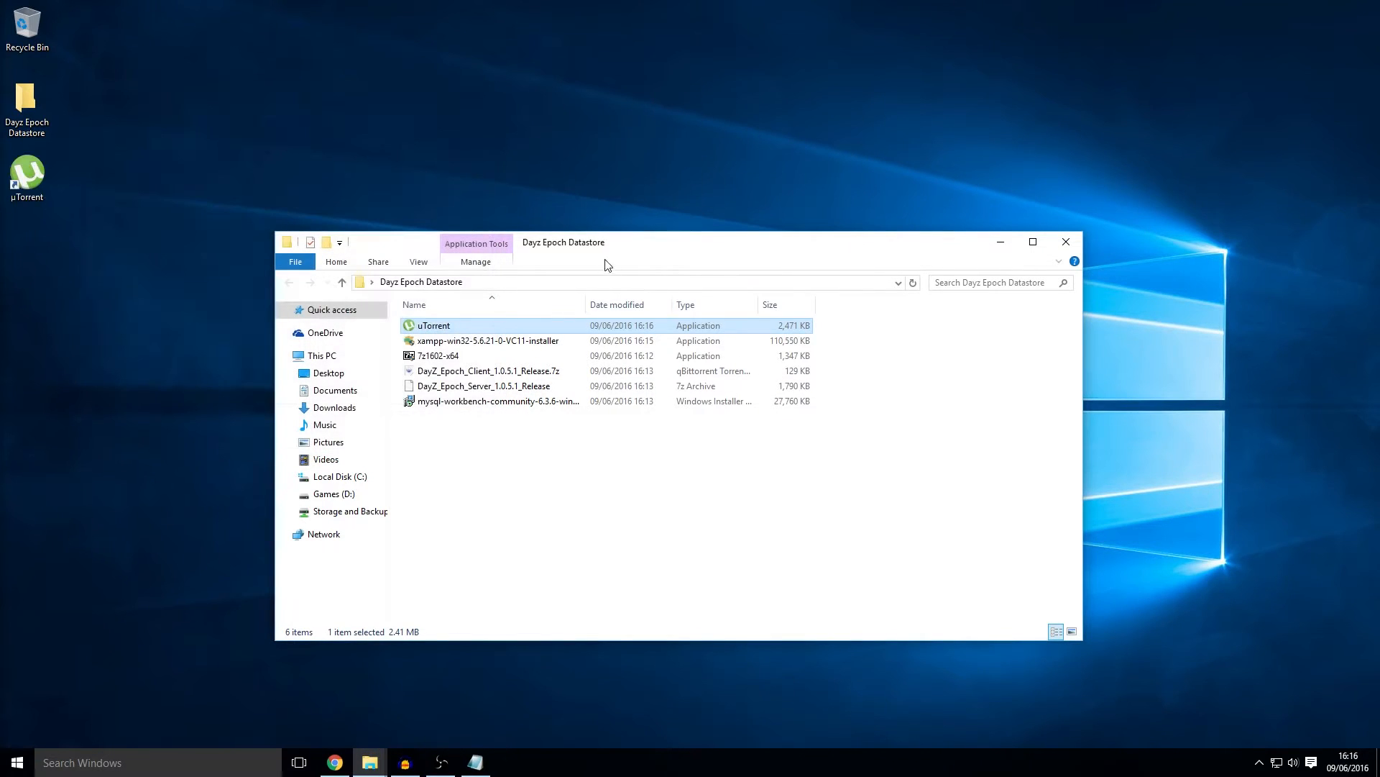
Step: Launch µTorrent and open the DayZ_Epoch_Client_1.0.5.1_Release.7z torrent from the Datastore folder
left_click_drag(618, 247, 678, 294)
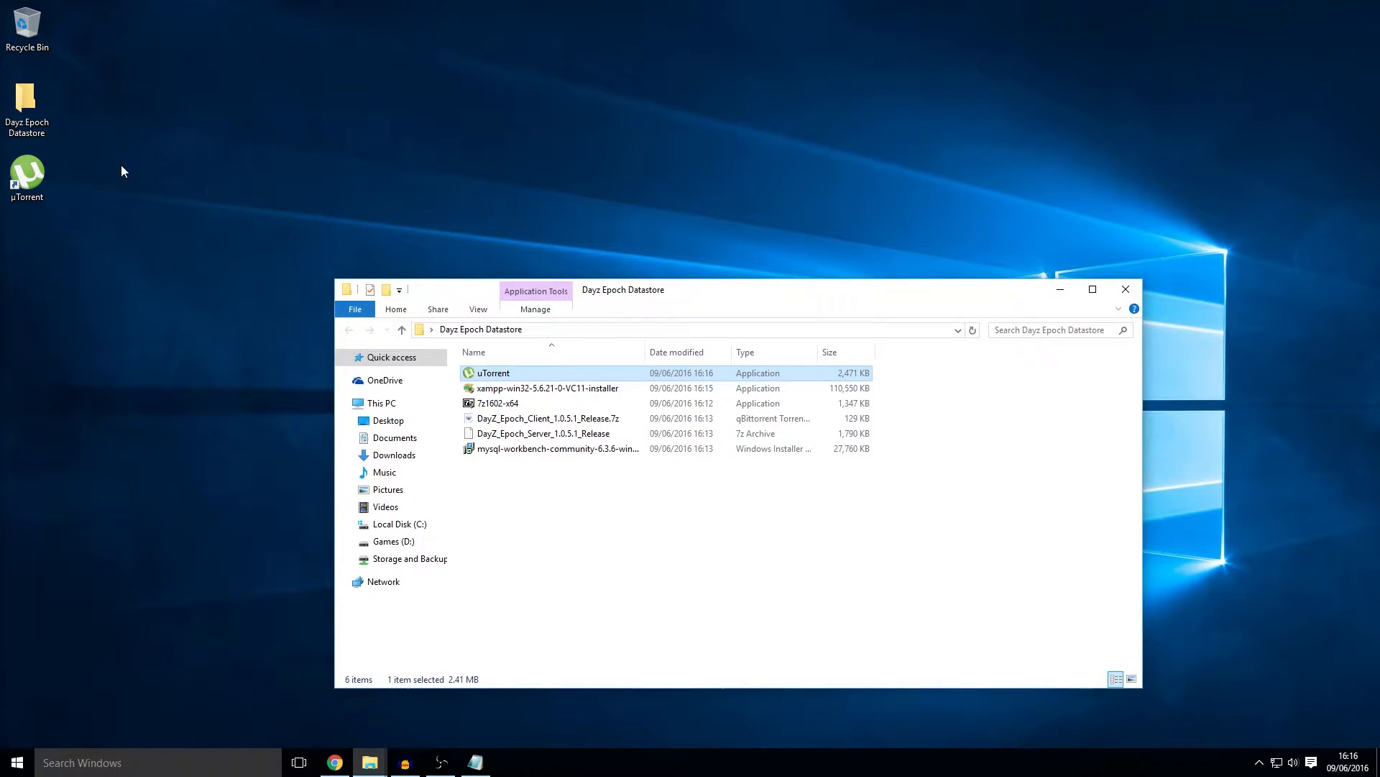
double_click(28, 180)
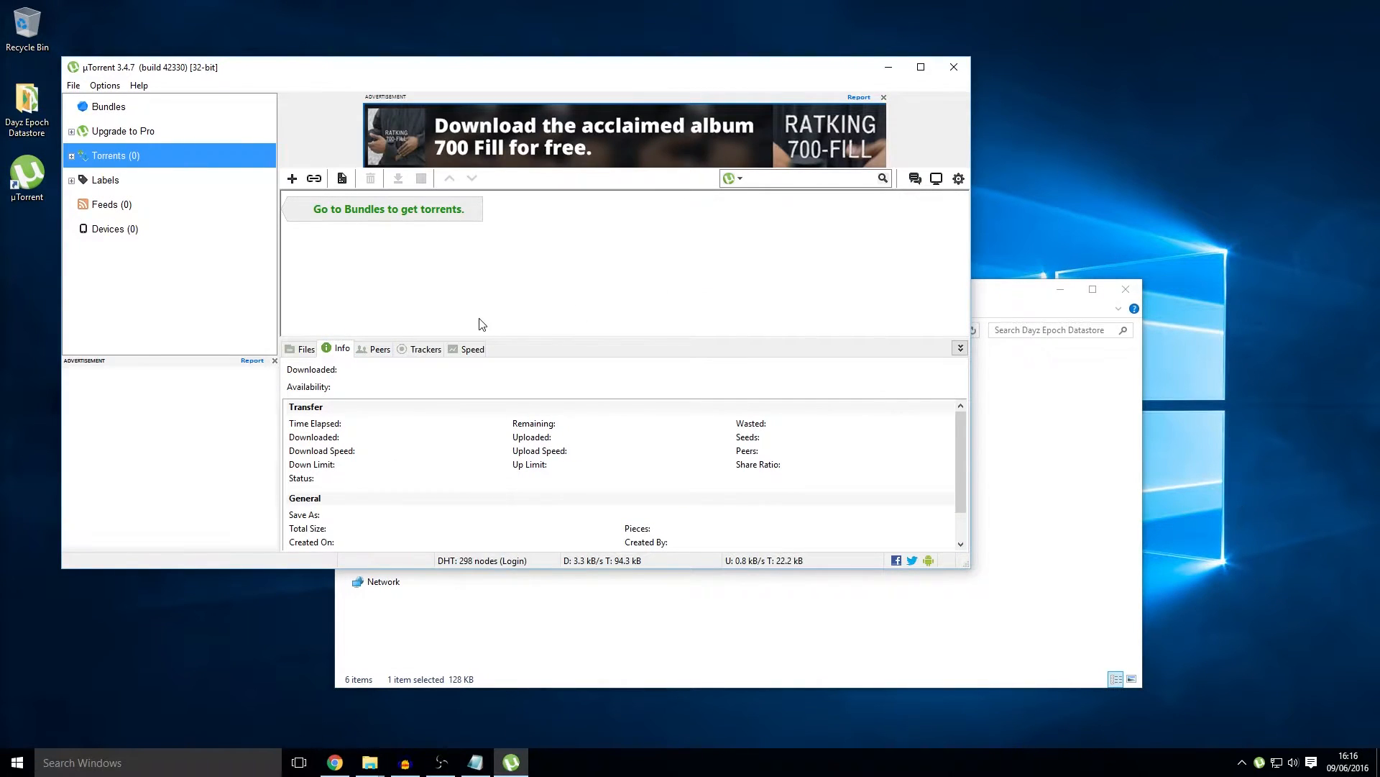
left_click(1051, 548)
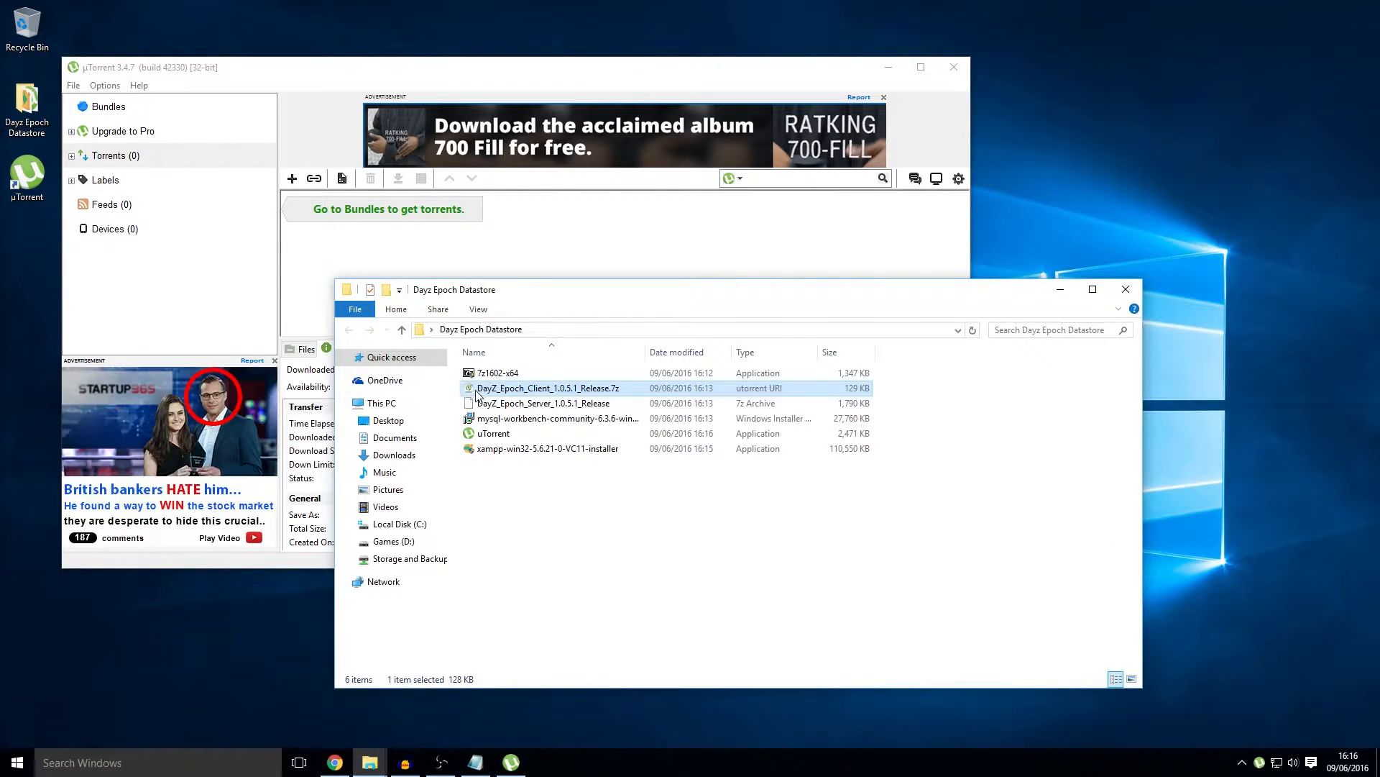
double_click(555, 389)
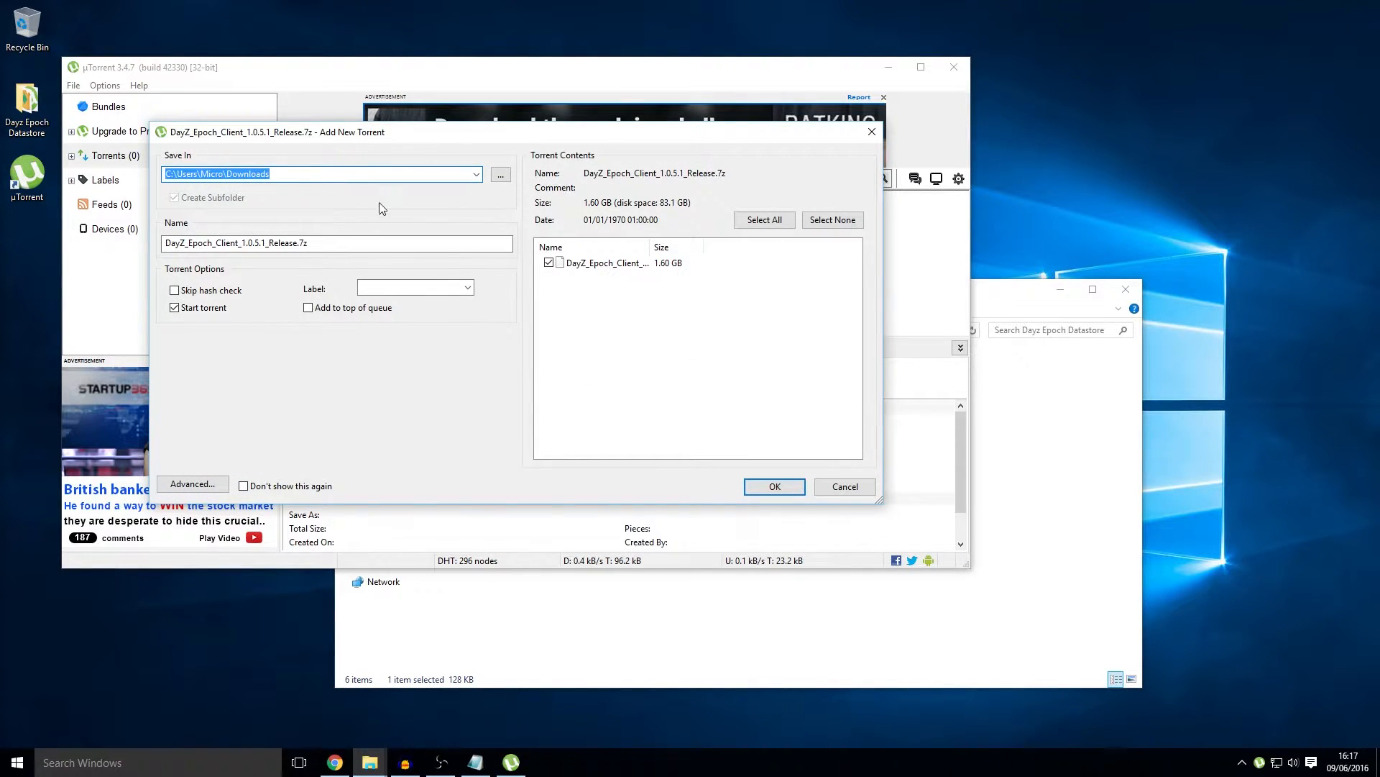
Step: Save the client download to Desktop\Dayz Epoch Datastore and start the torrent
left_click(501, 176)
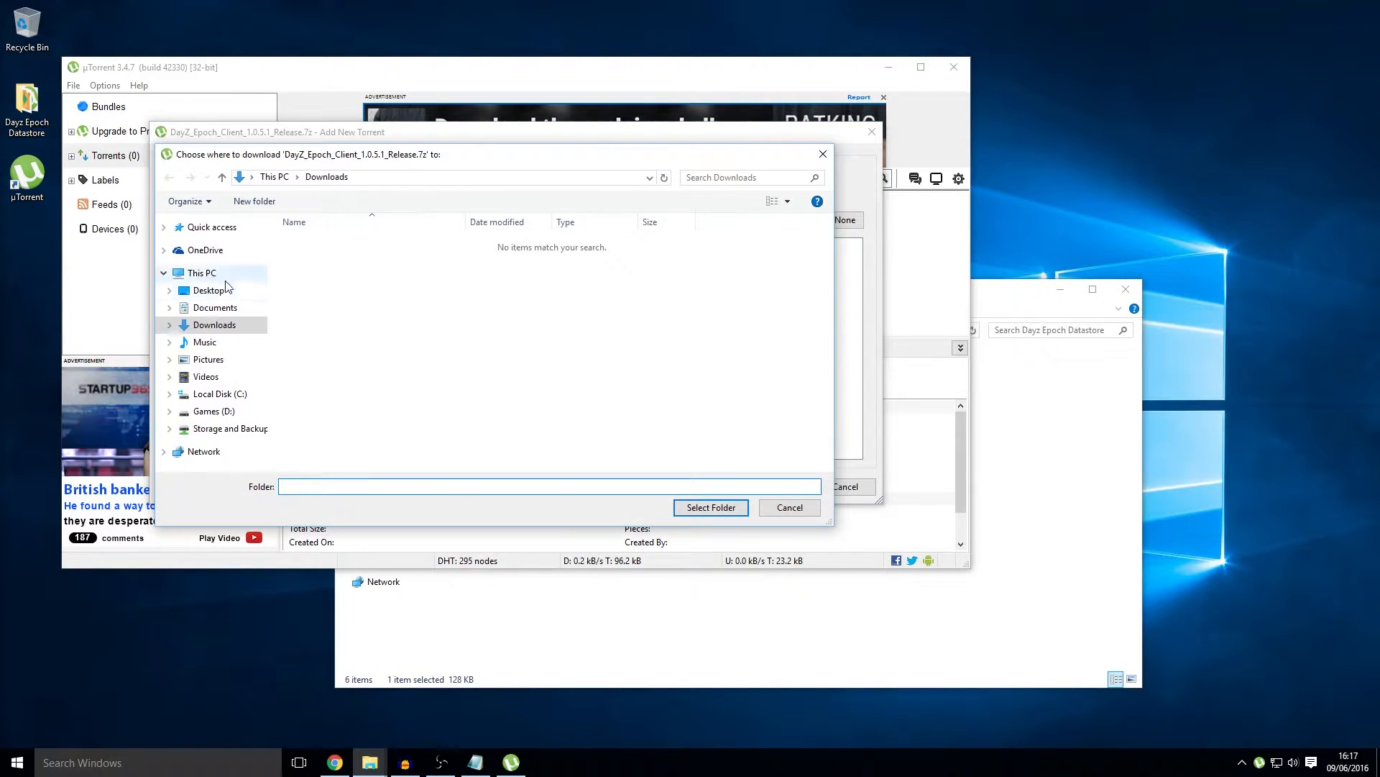
left_click(212, 290)
left_click(343, 246)
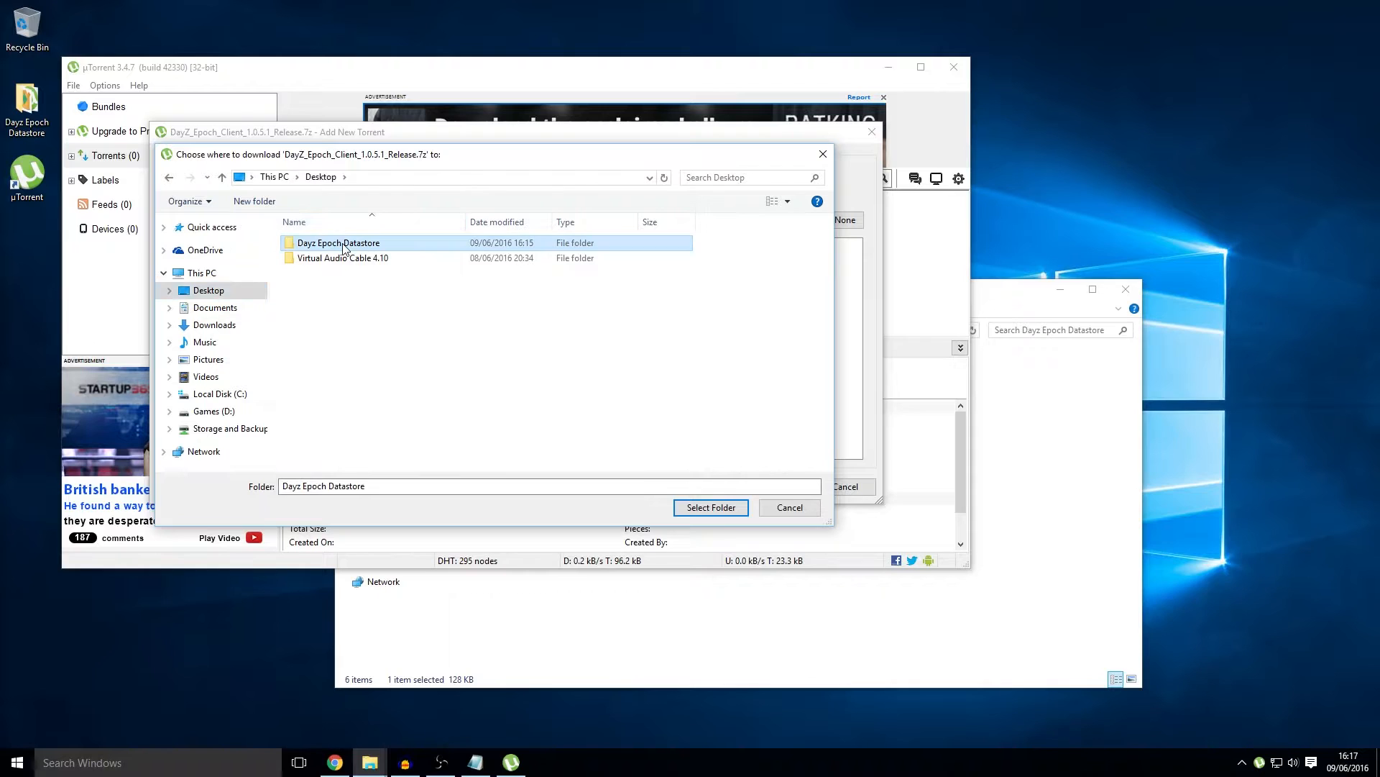
double_click(386, 249)
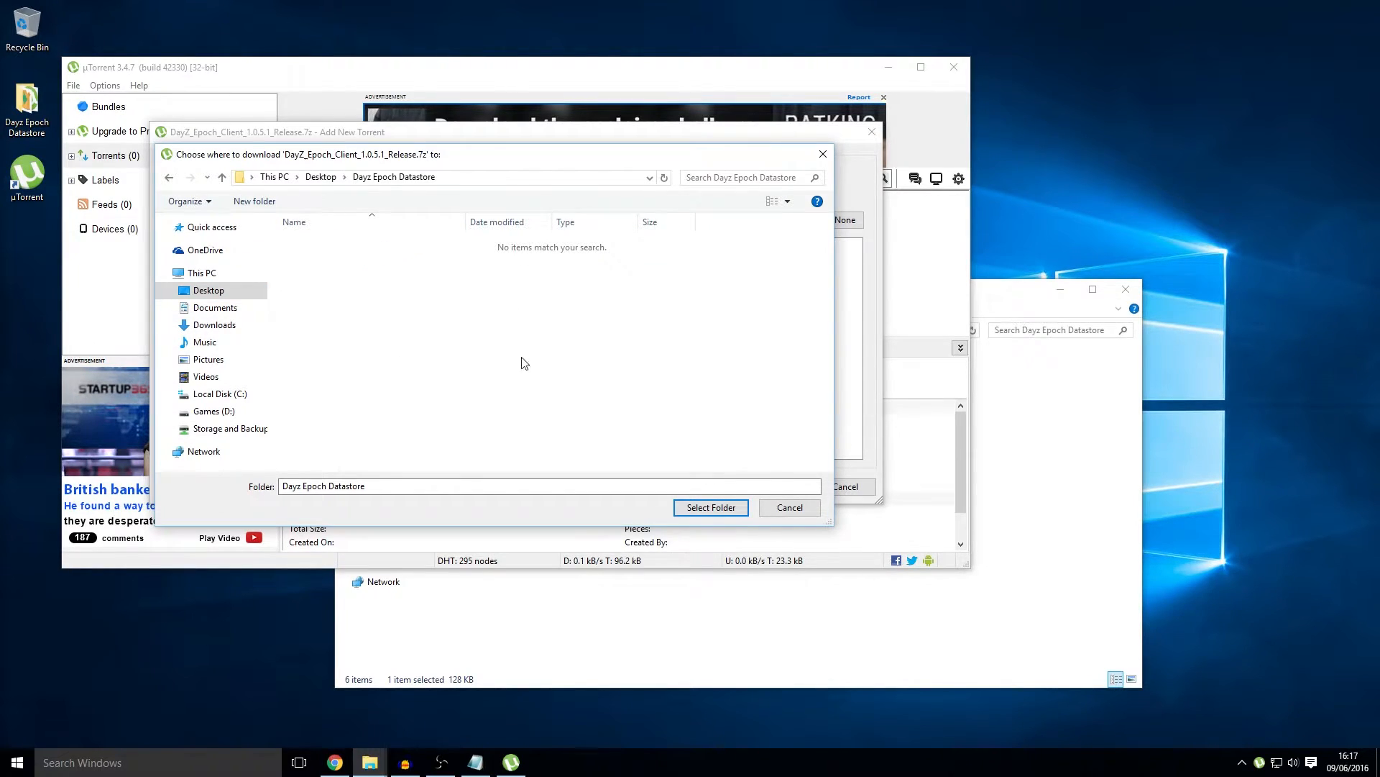
left_click(711, 506)
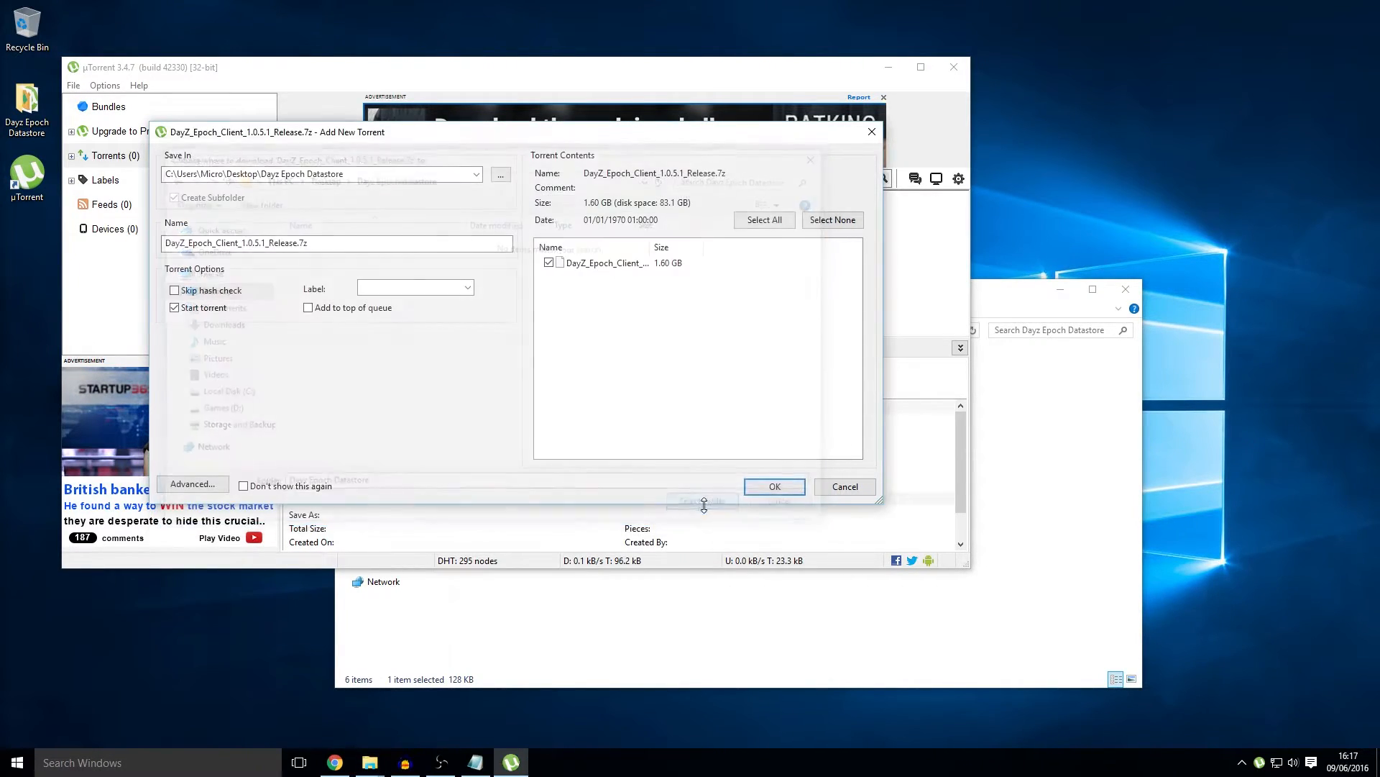
left_click(774, 486)
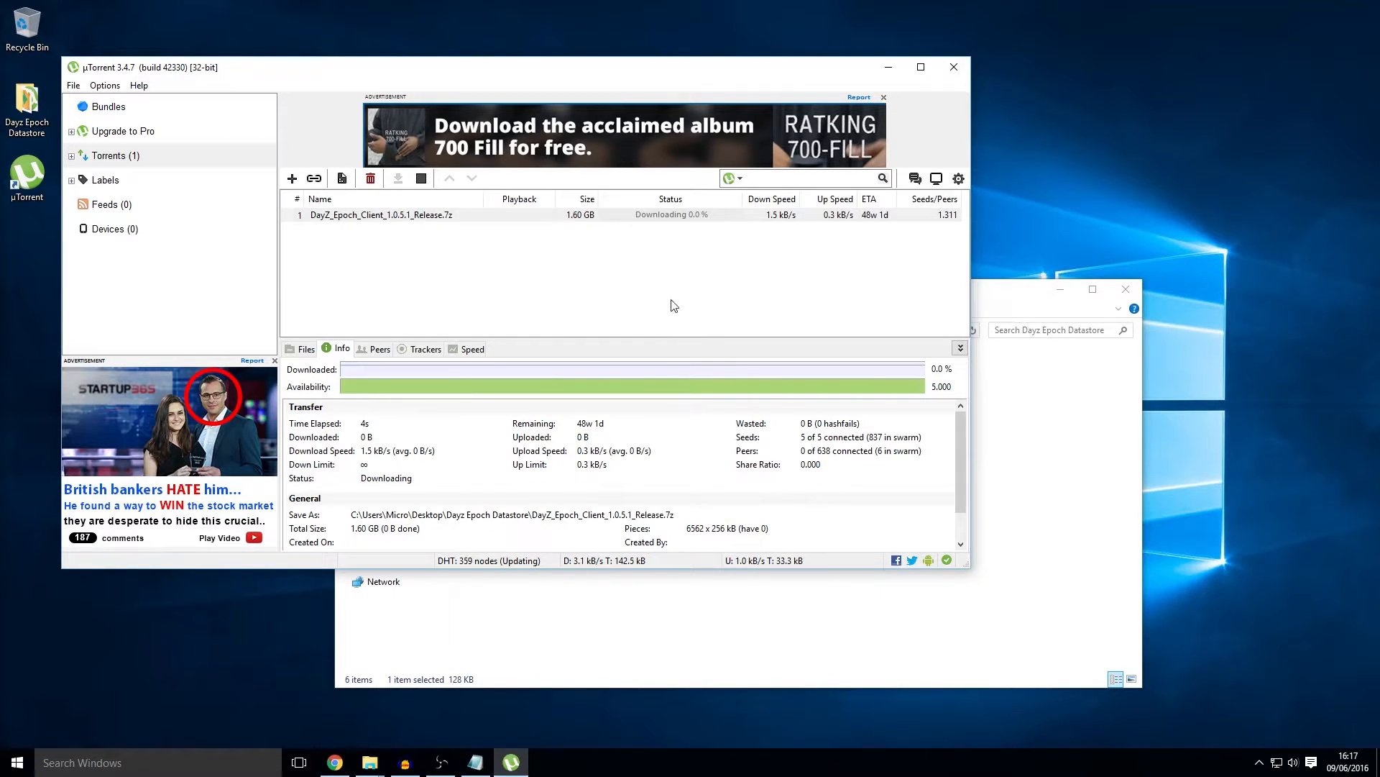
left_click(673, 281)
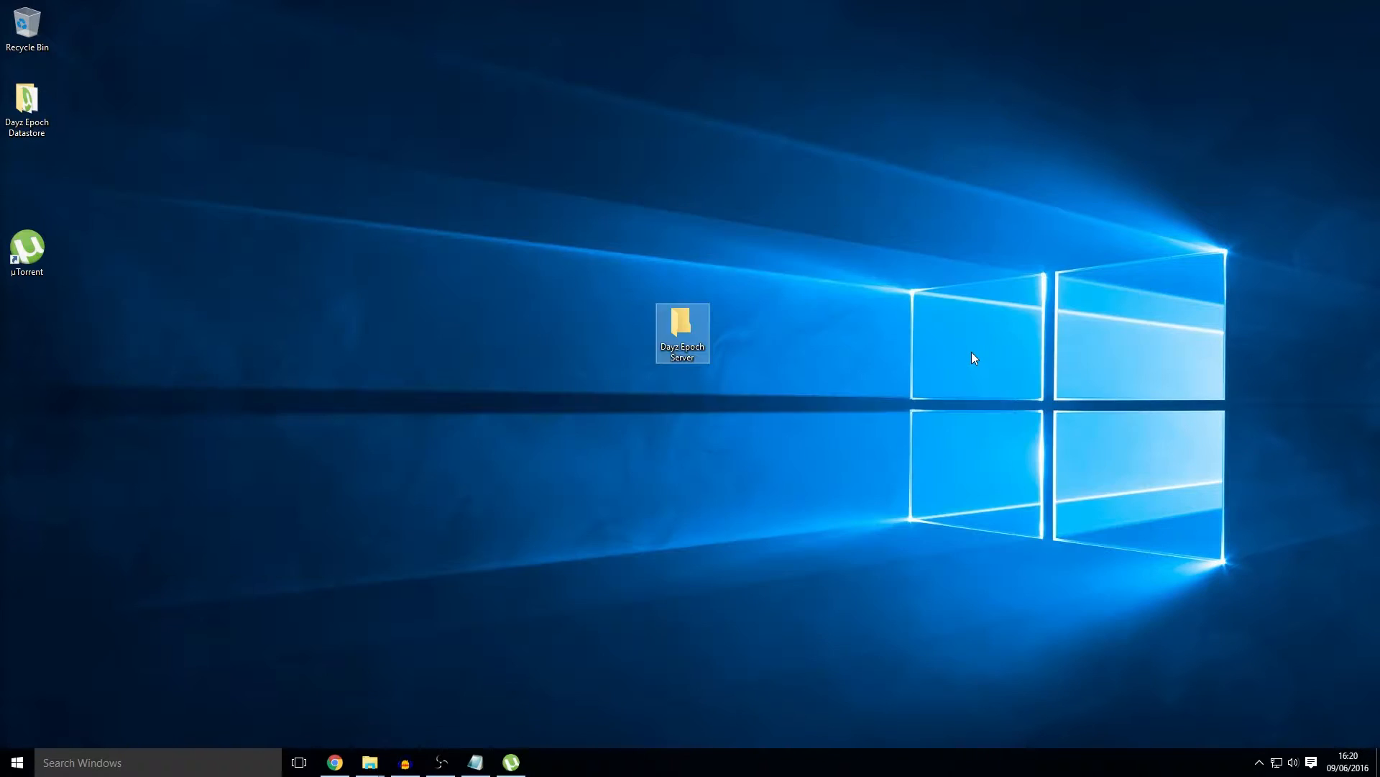
left_click(972, 352)
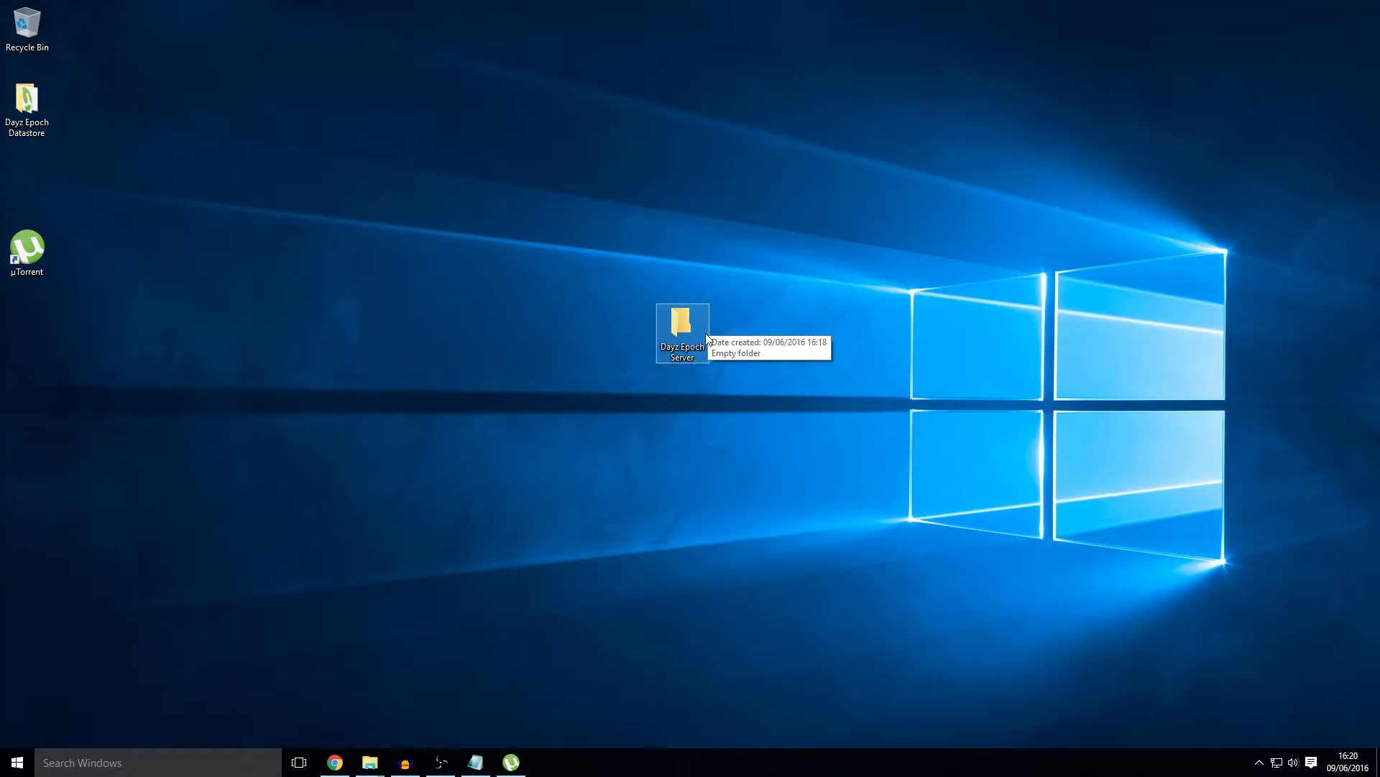
Step: Open the Dayz Epoch Server folder beside steamapps\common\Arma 2
double_click(671, 318)
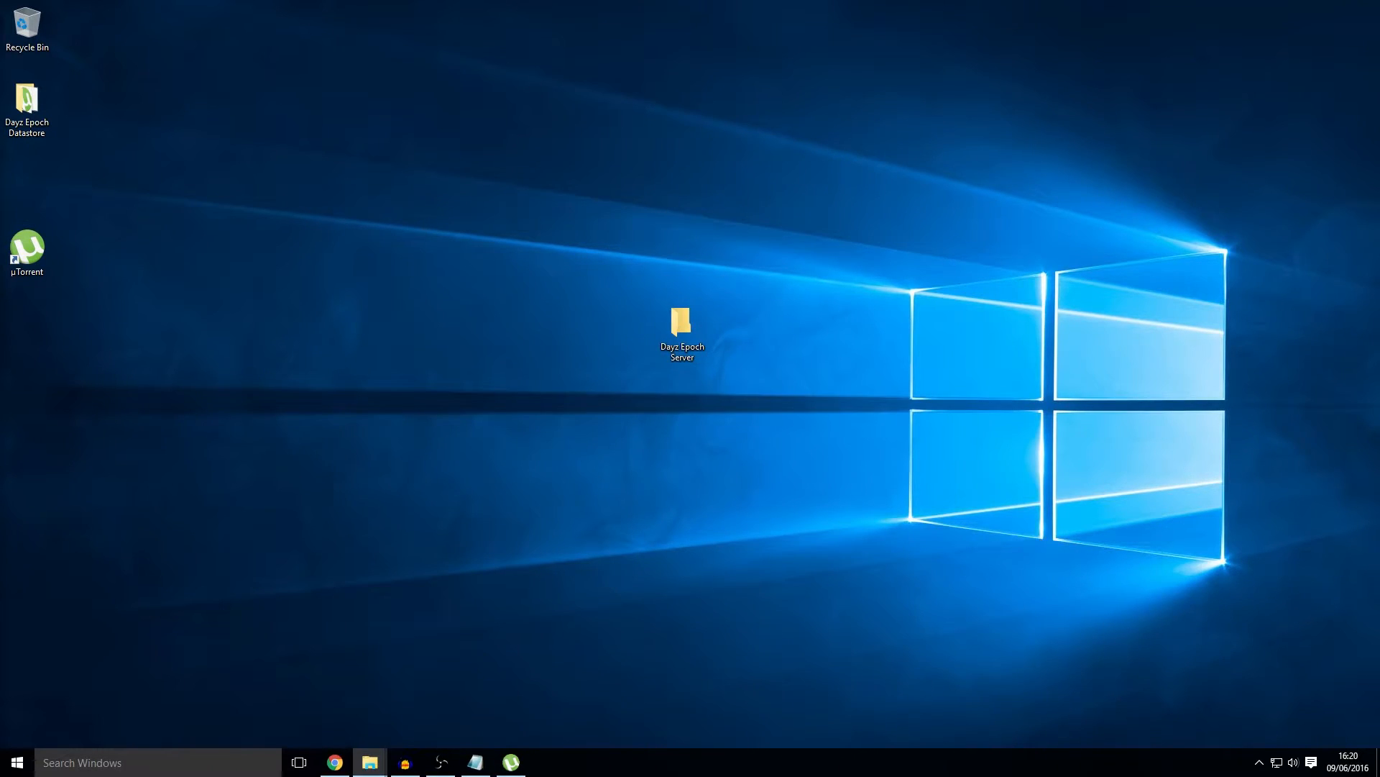
left_click_drag(1158, 268, 253, 123)
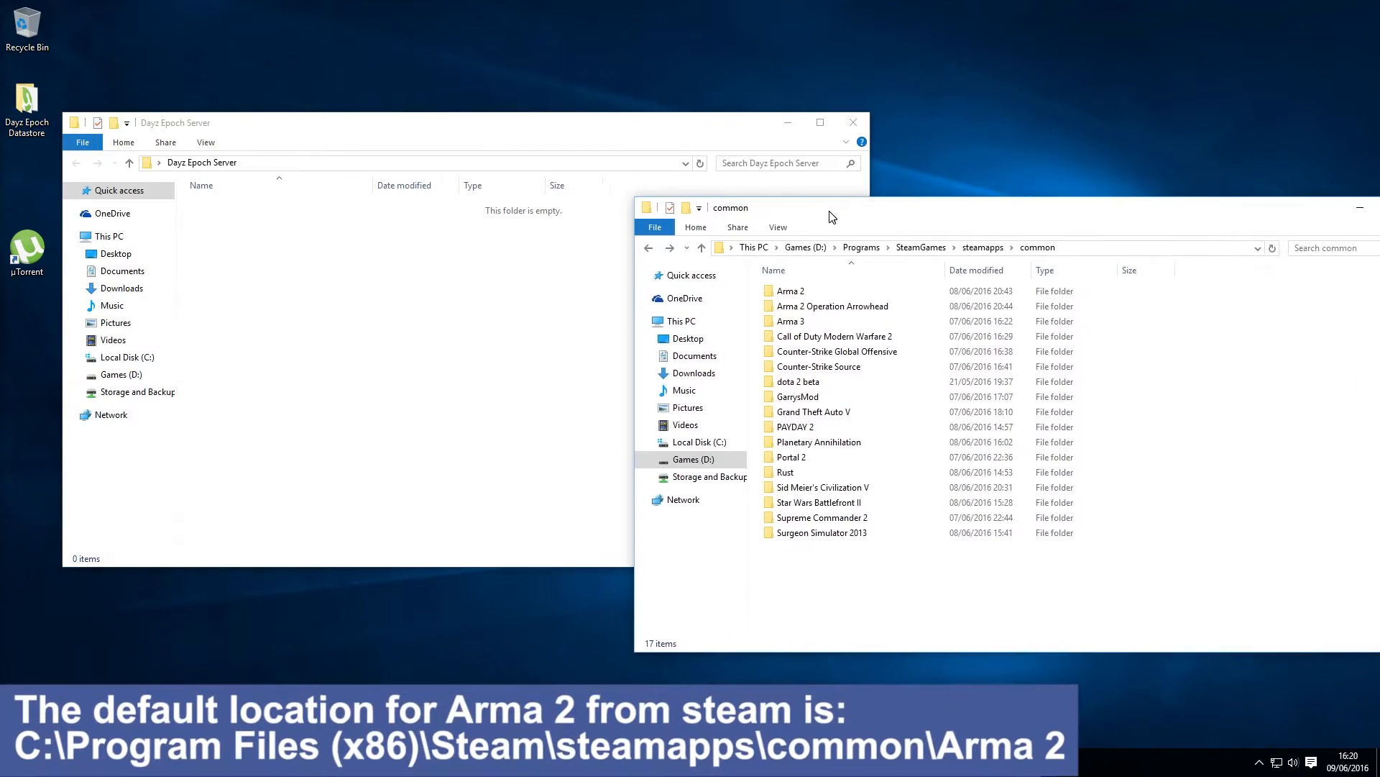
left_click_drag(832, 218, 758, 197)
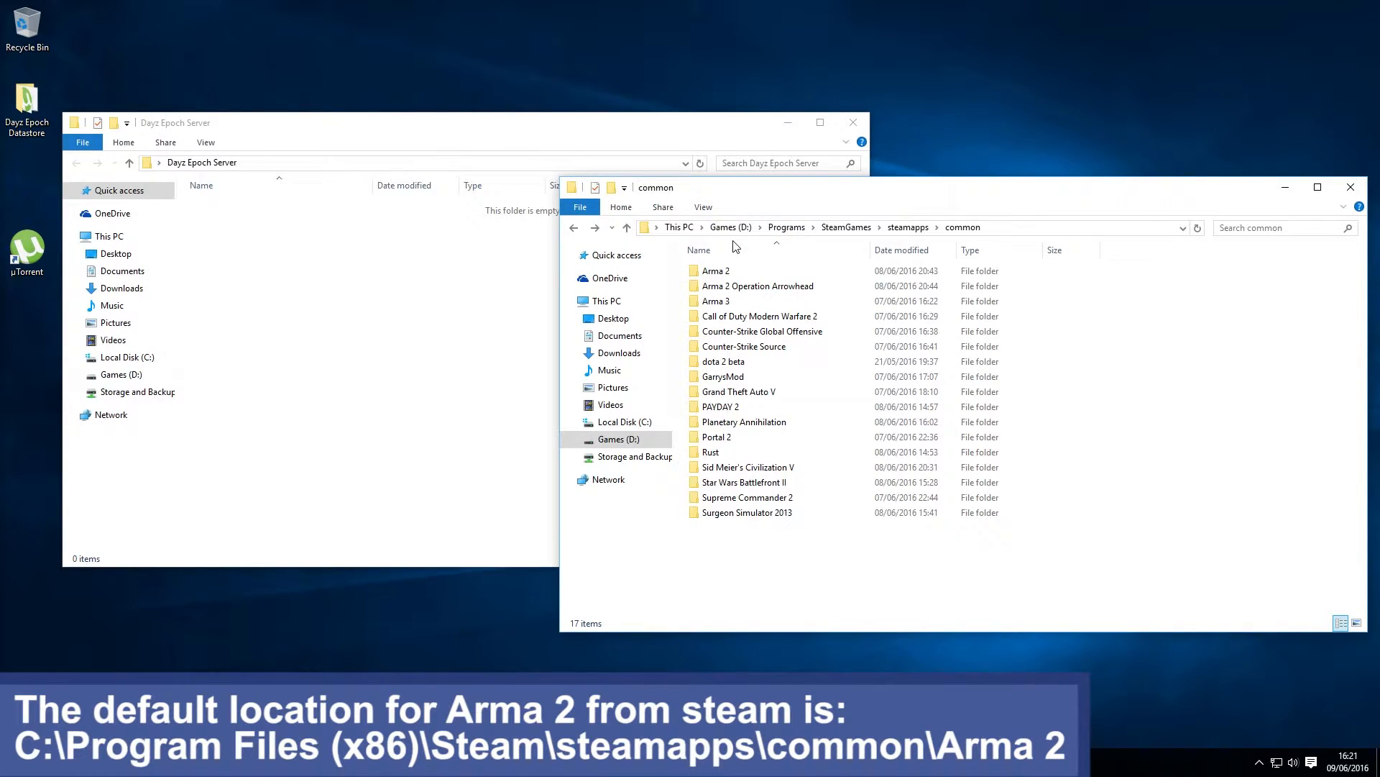
left_click(738, 273)
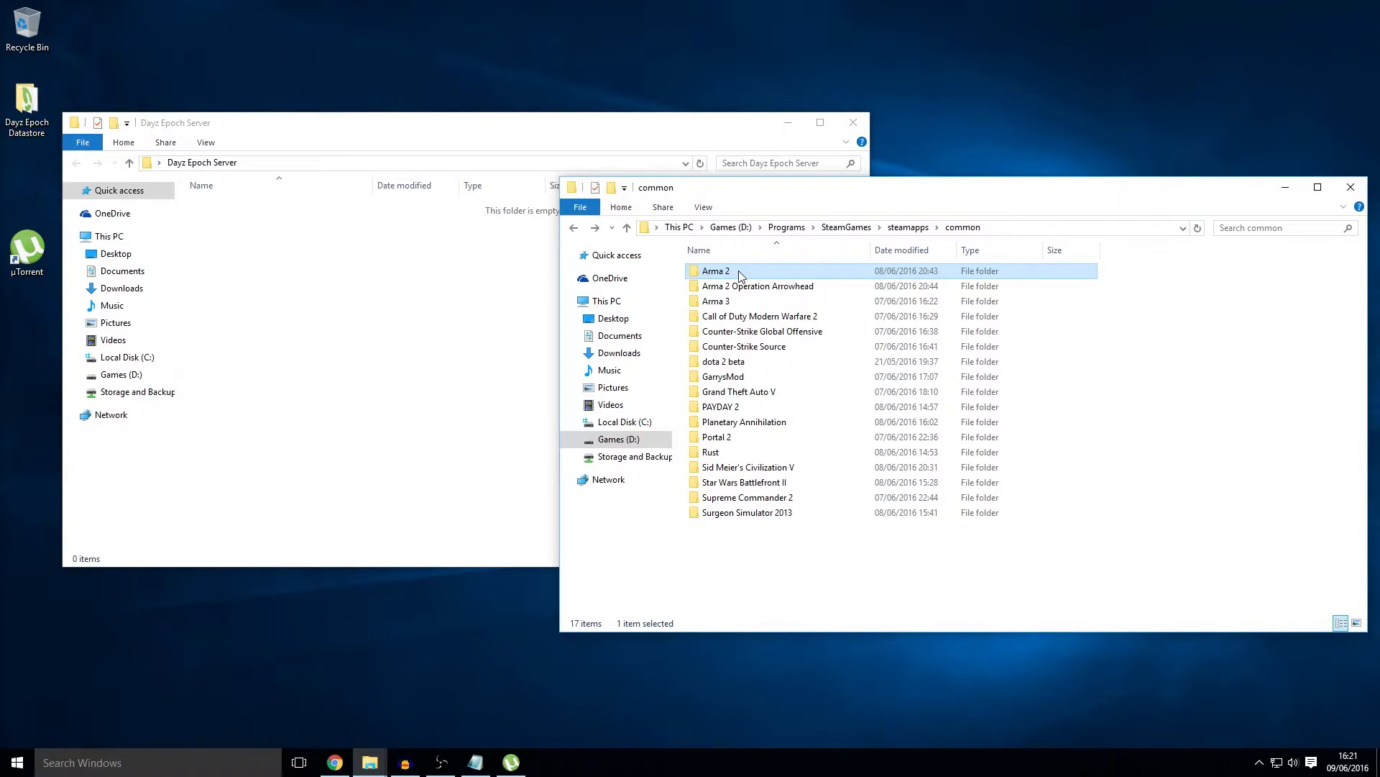
double_click(740, 274)
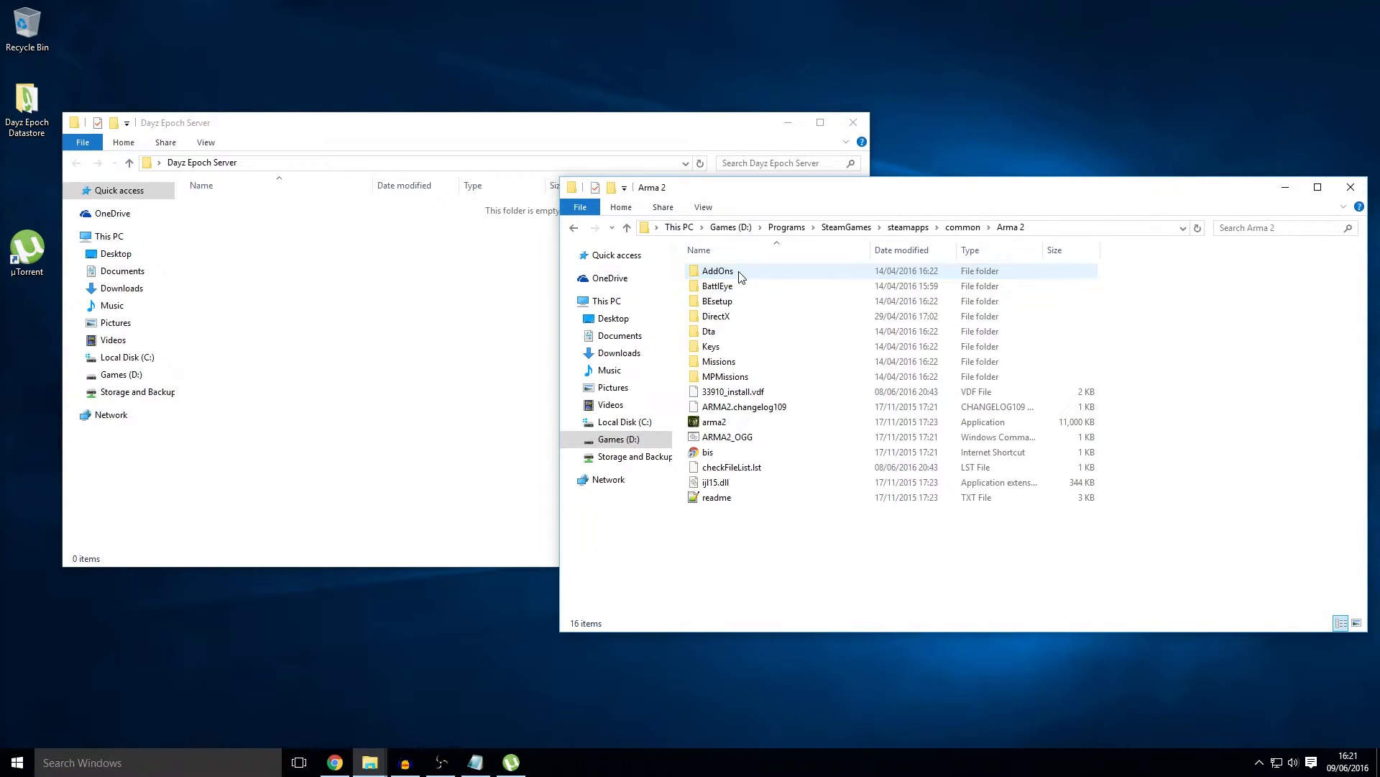
Step: Copy all 16 Arma 2 items into the Dayz Epoch Server folder
left_click_drag(782, 572, 710, 260)
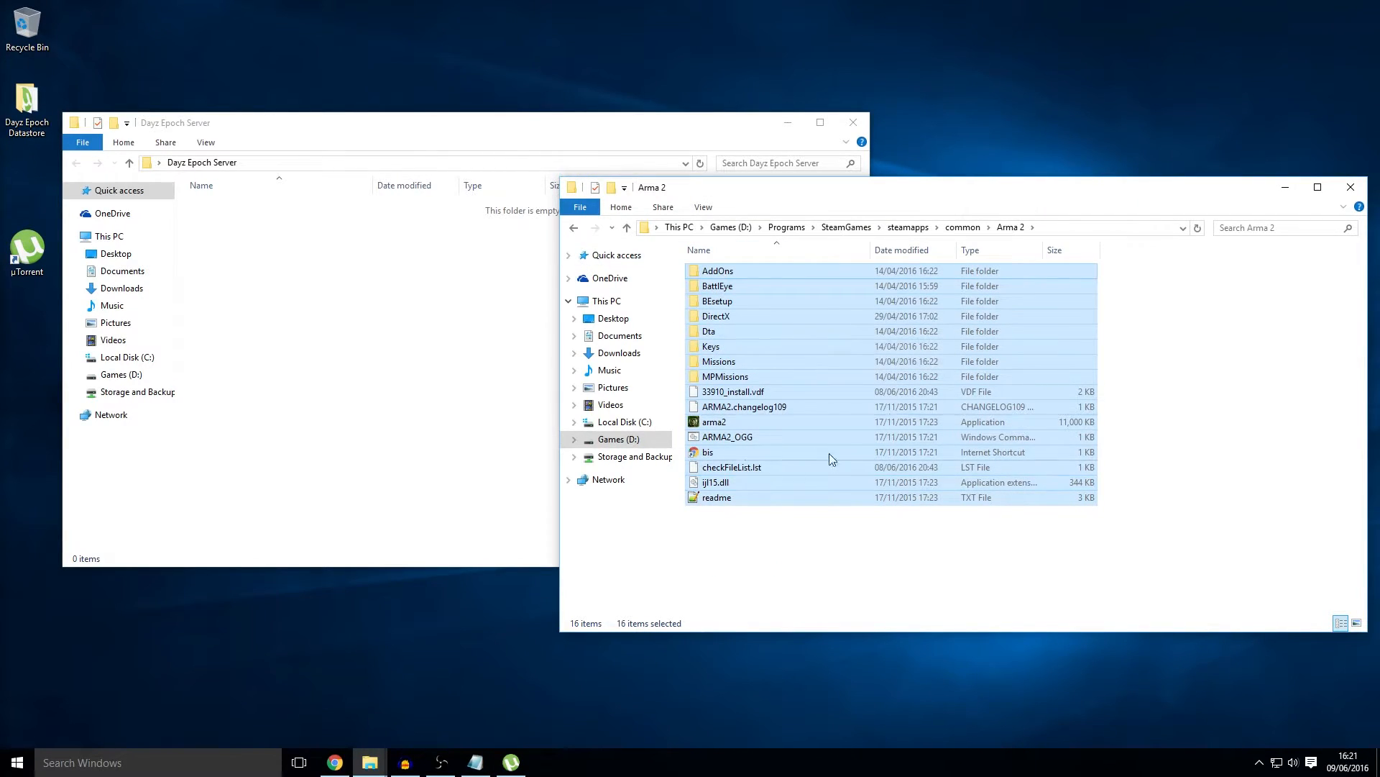
left_click(288, 297)
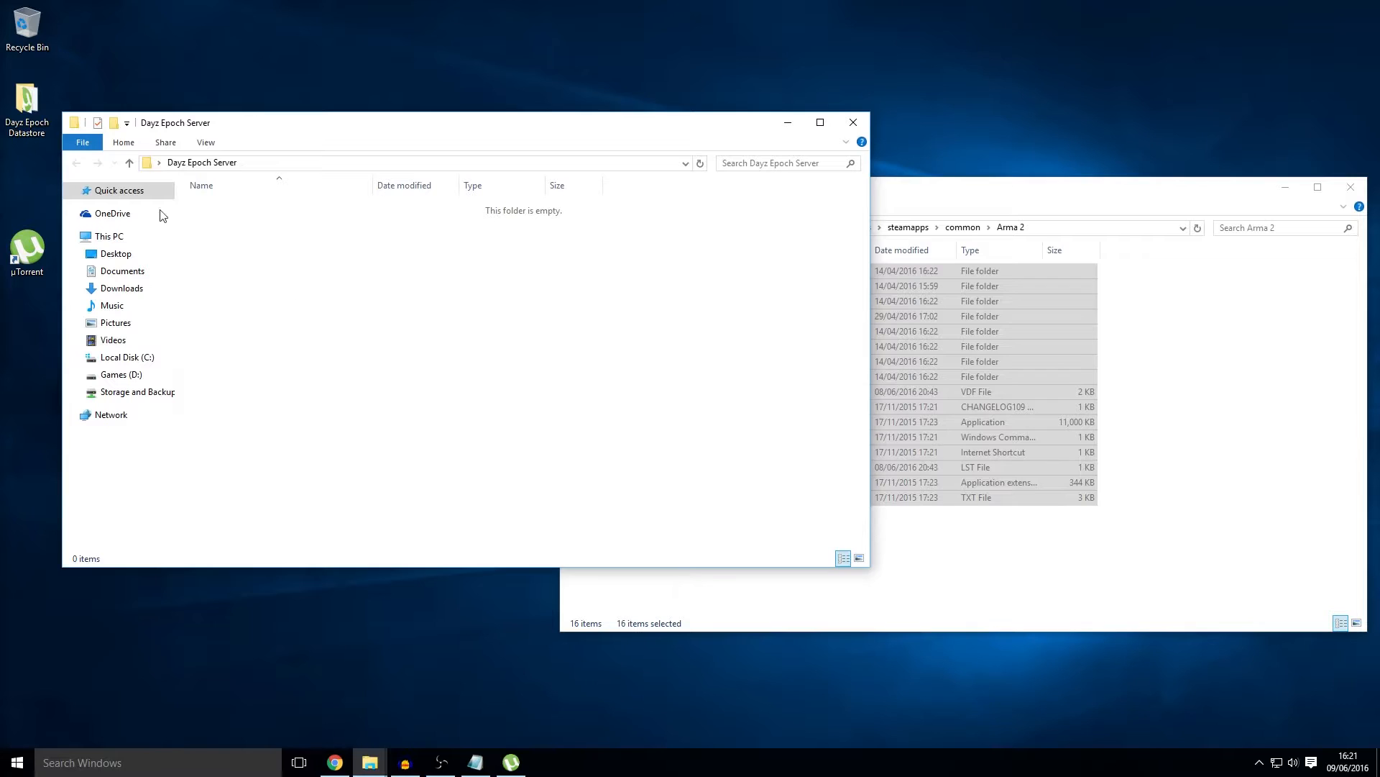
key("ctrl+v")
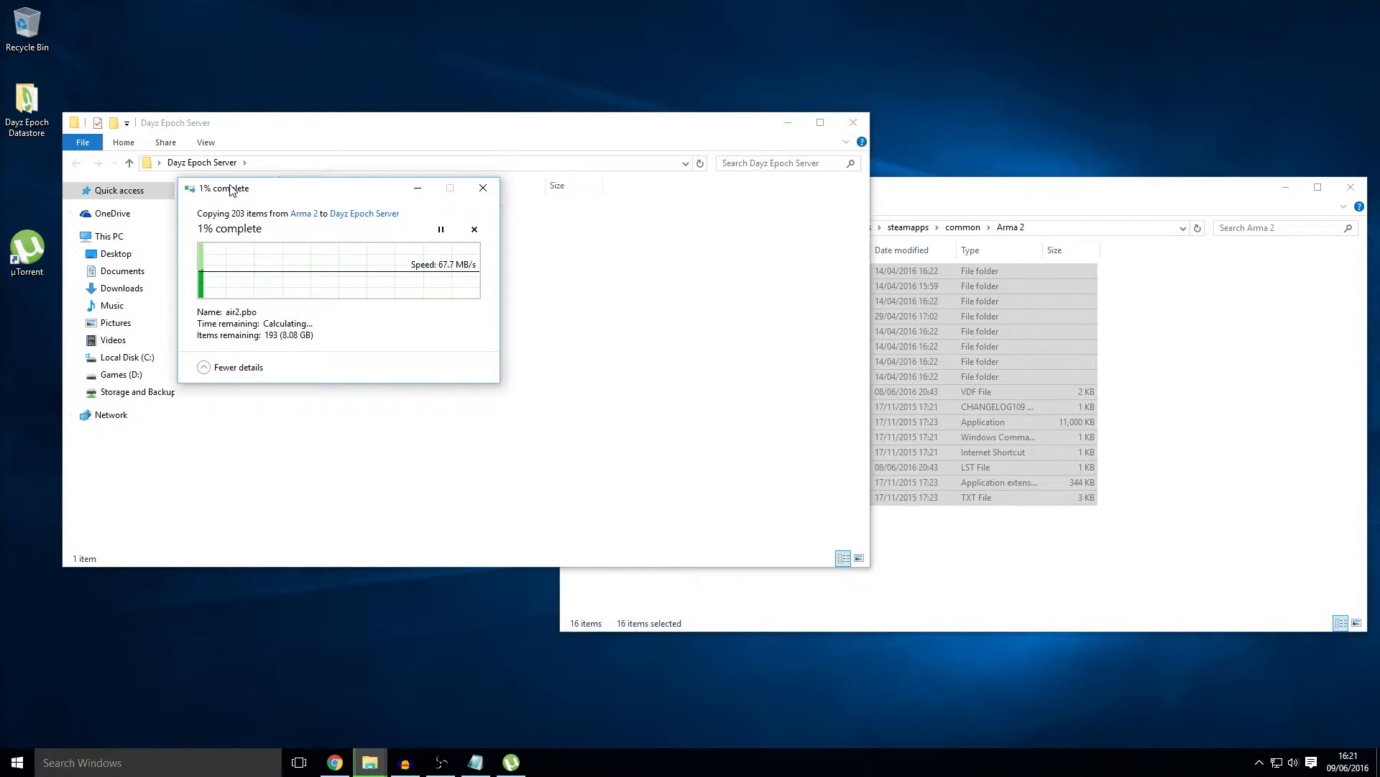
left_click_drag(349, 199, 446, 207)
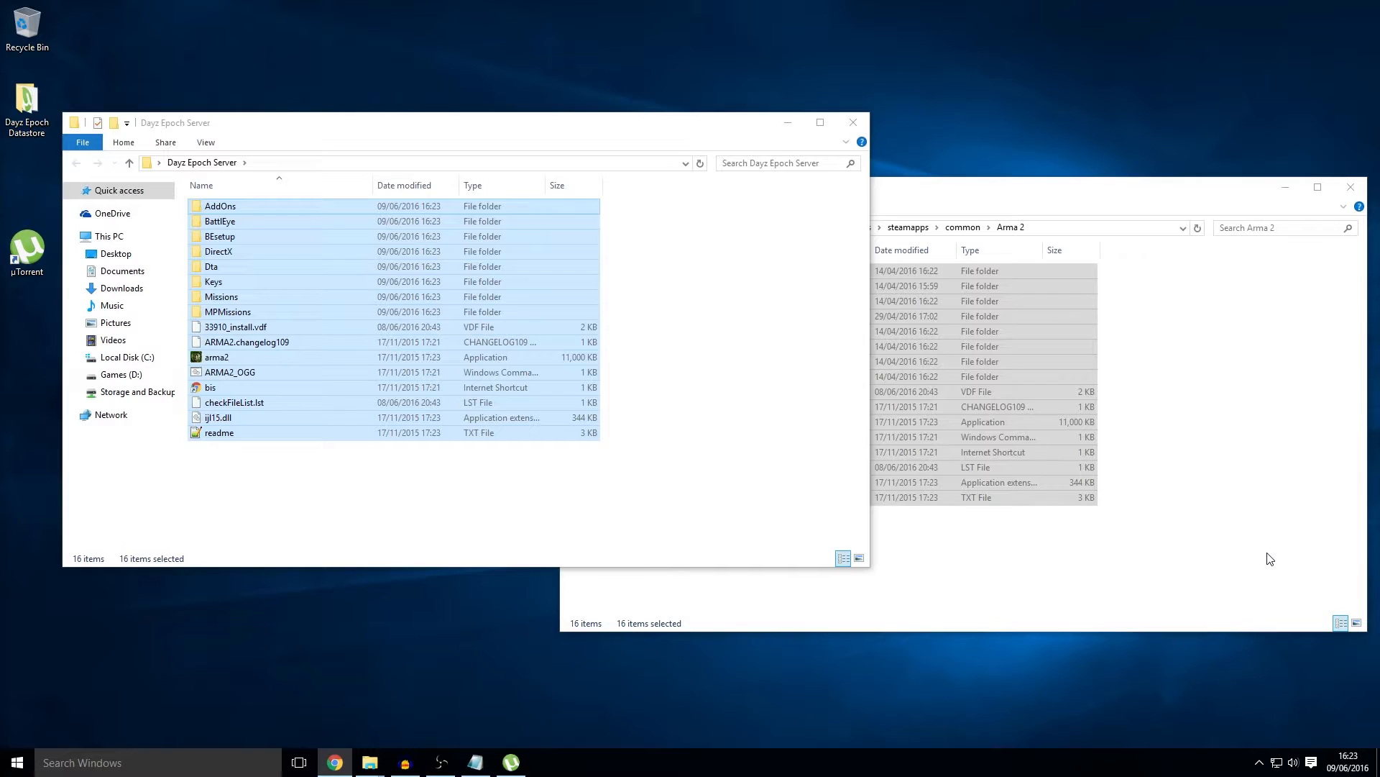
Step: Open Arma 2 Operation Arrowhead and select everything from BAF to vstdlib_s.dll
left_click(1270, 558)
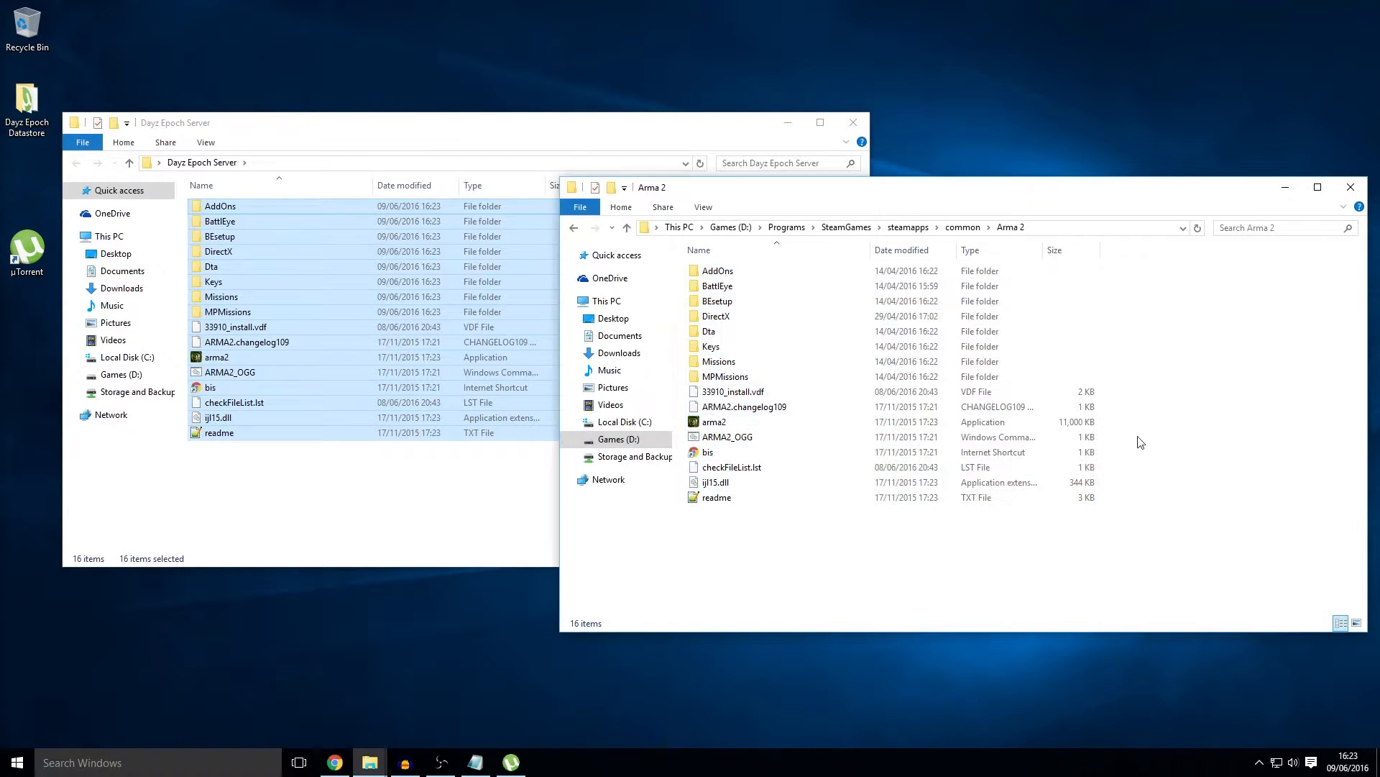
left_click(962, 228)
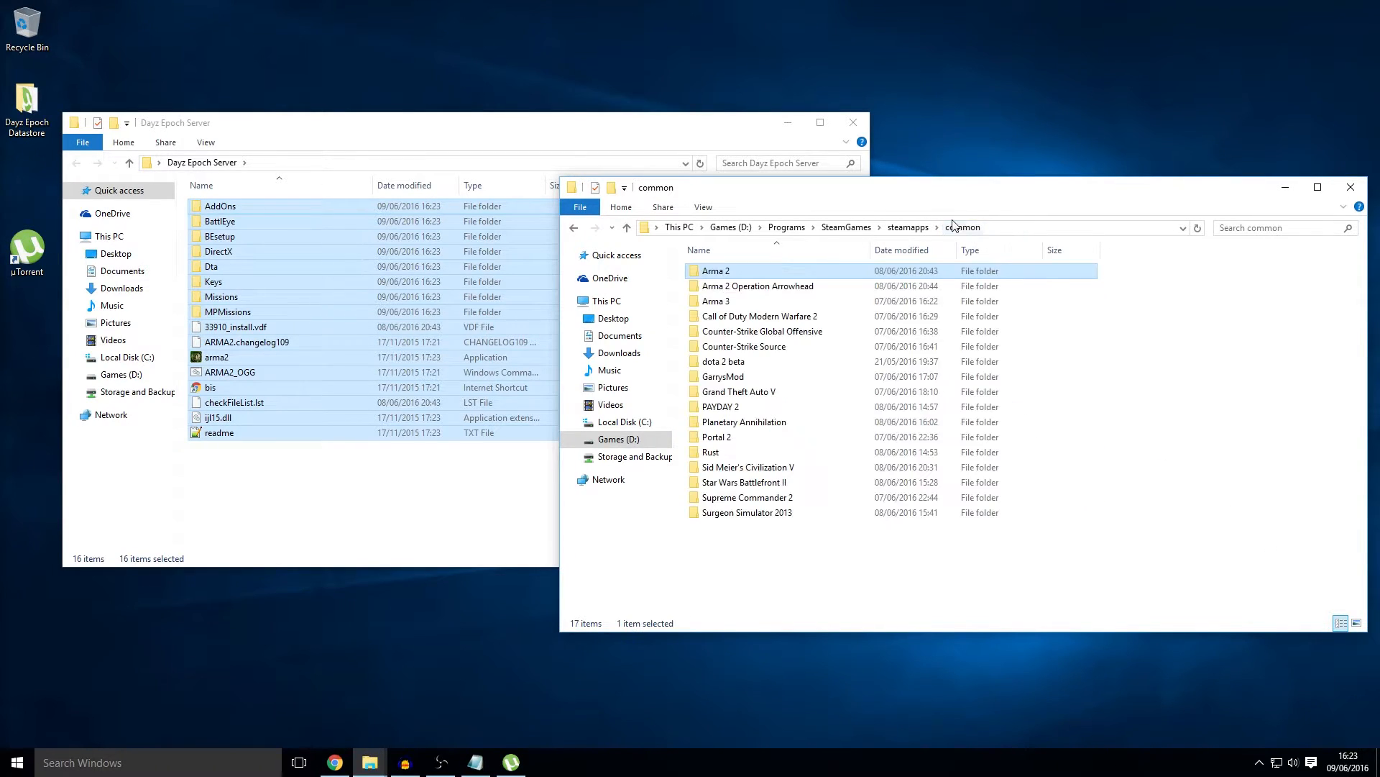
double_click(782, 287)
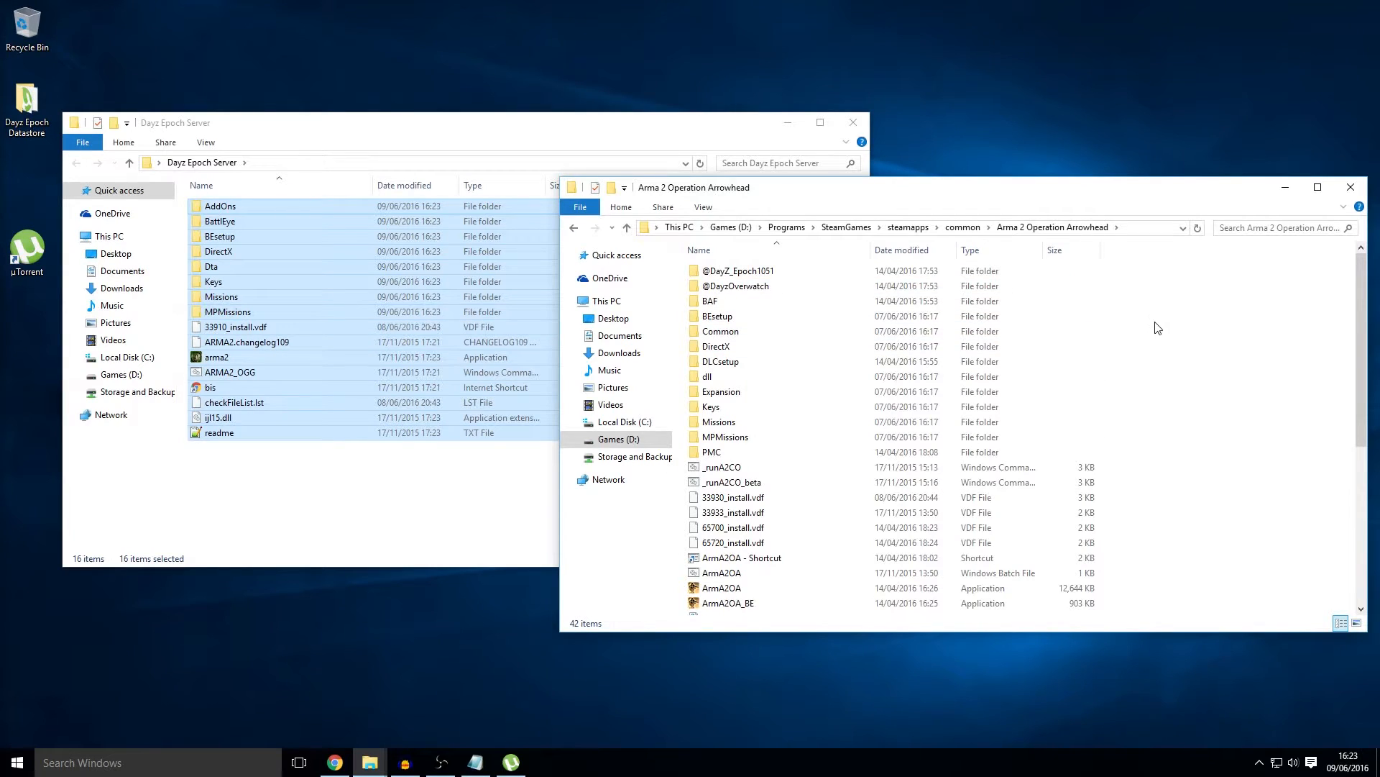
left_click_drag(1152, 297, 1265, 368)
left_click(771, 286)
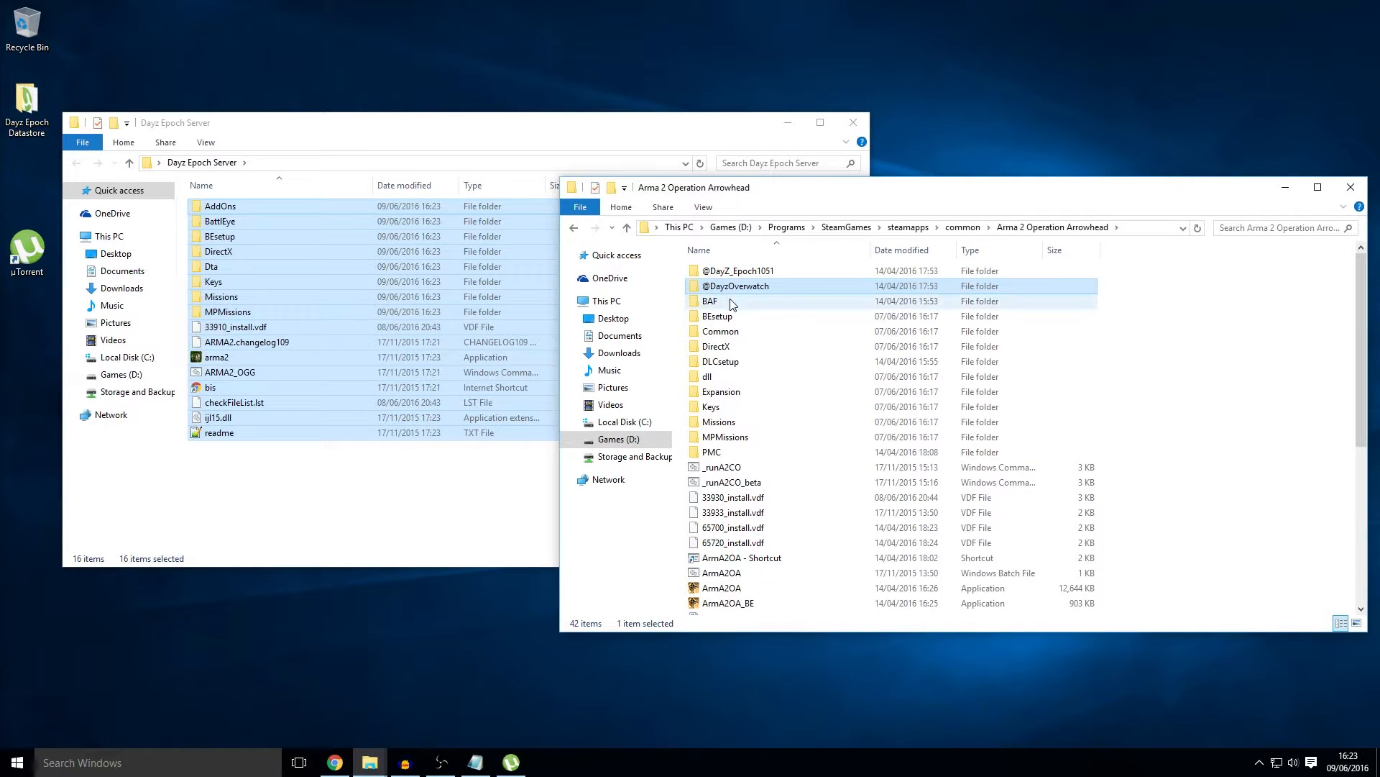
left_click(754, 302)
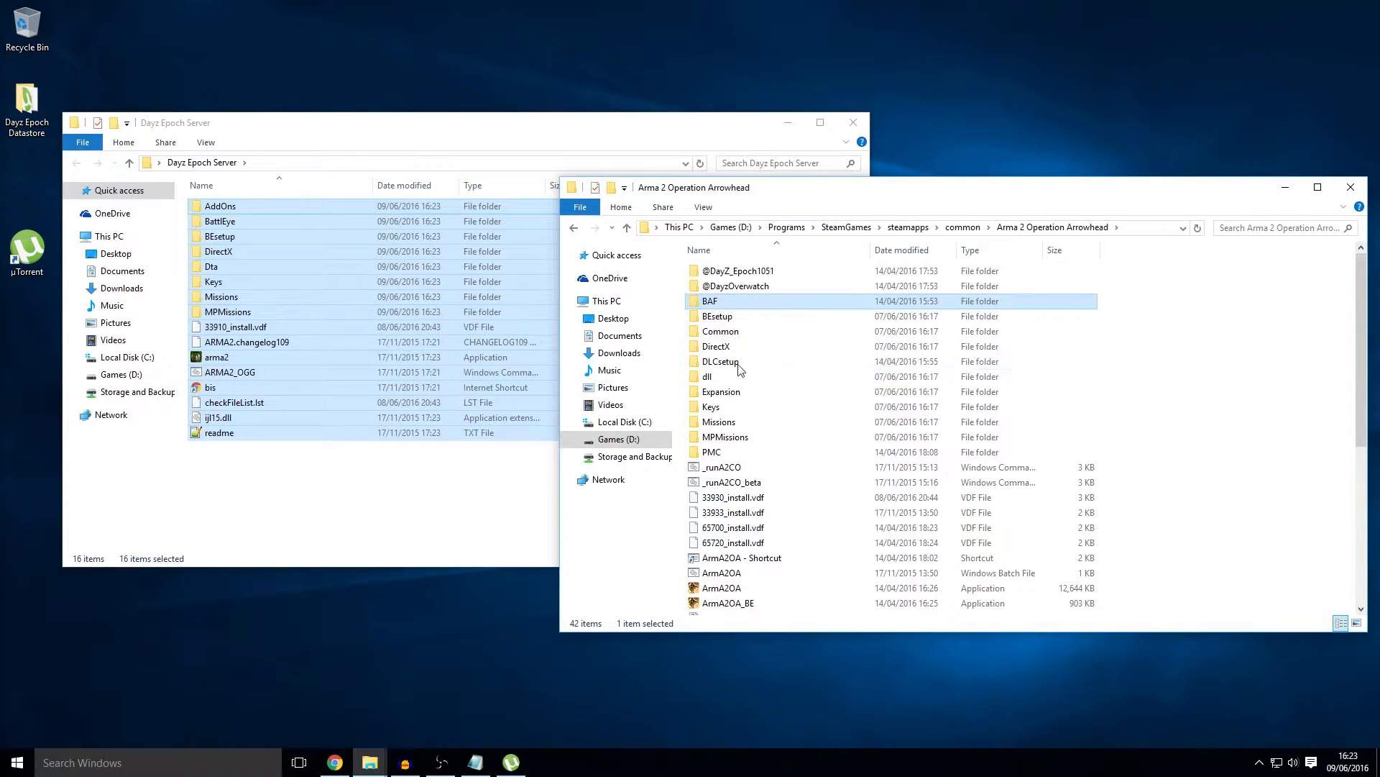
scroll(826, 494, "down", 1)
scroll(826, 494, "down", 5)
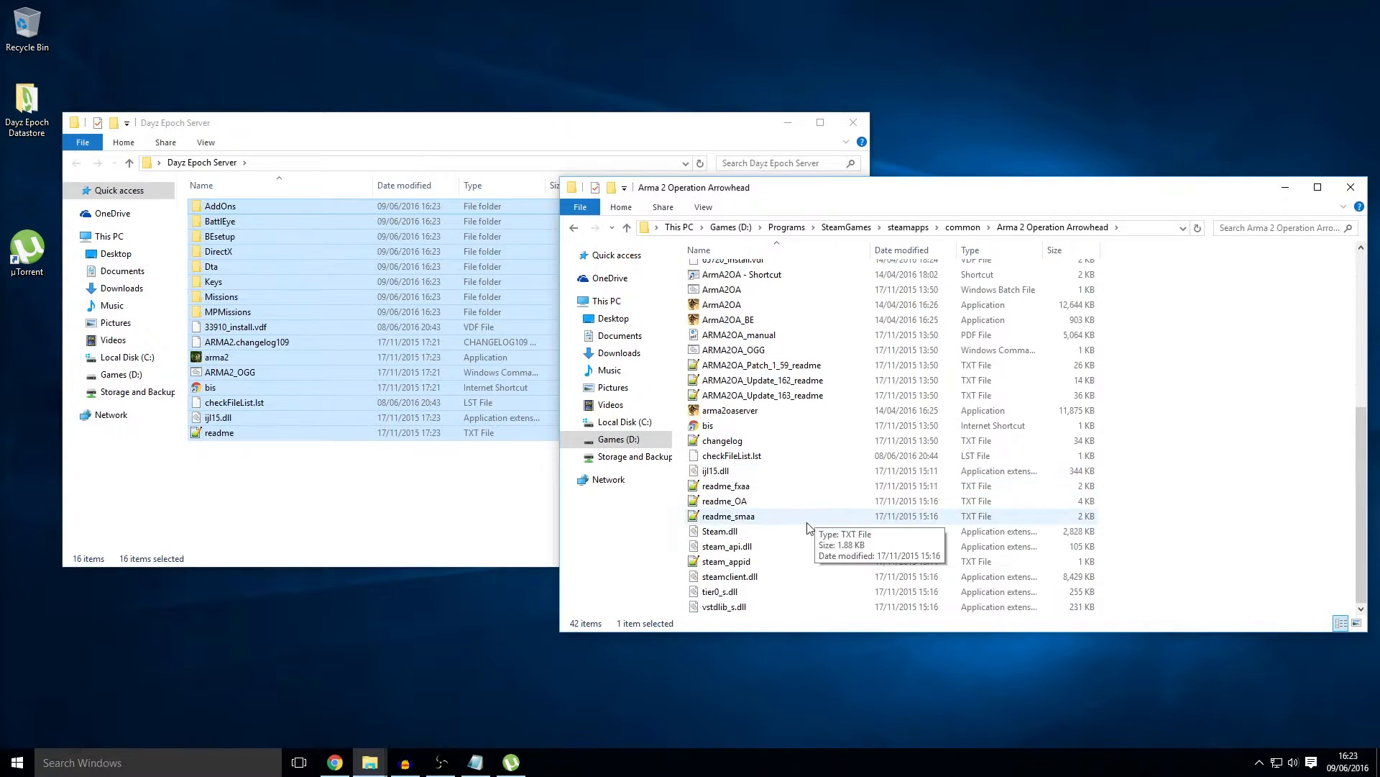
left_click(768, 607, "shift")
scroll(827, 590, "up", 7)
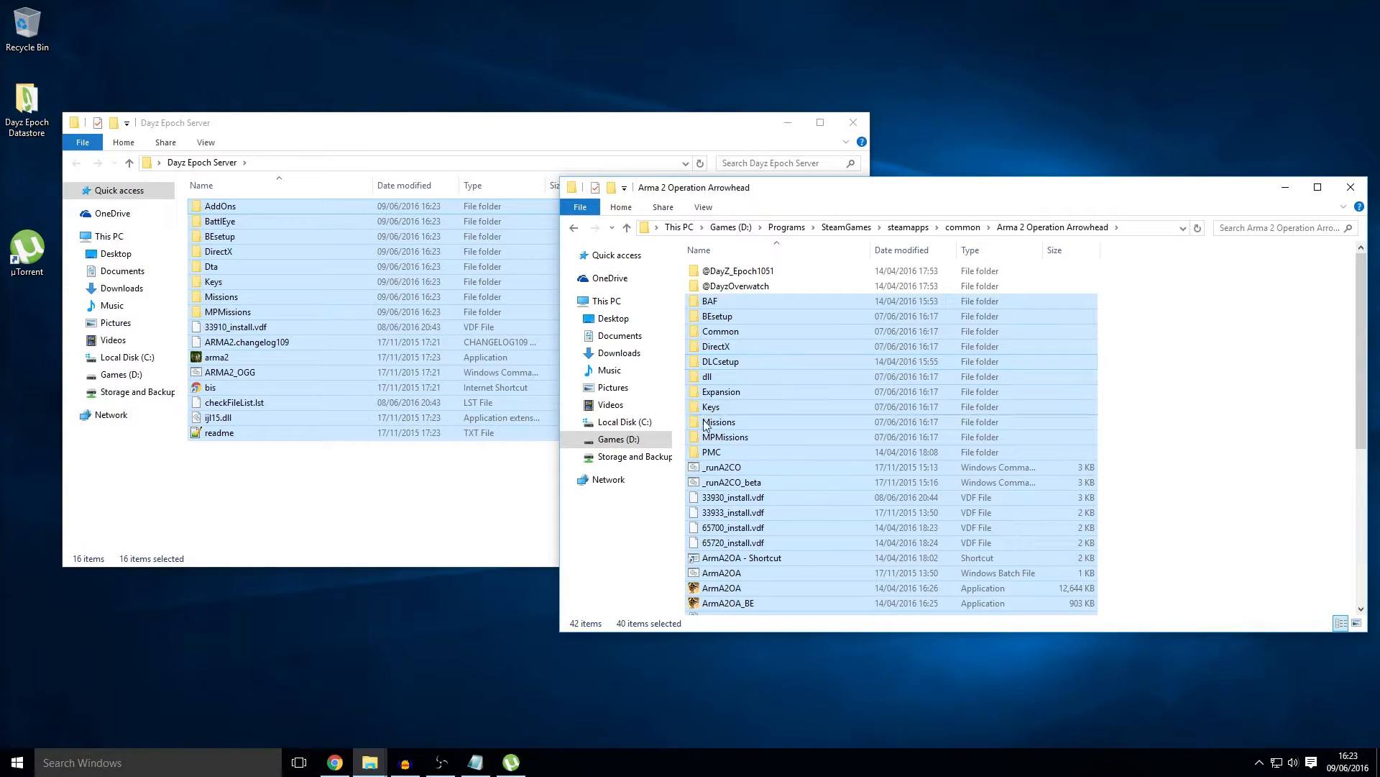
Step: Paste the files into Dayz Epoch Server, replacing the 8 same-named files
left_click(362, 510)
key("ctrl+v")
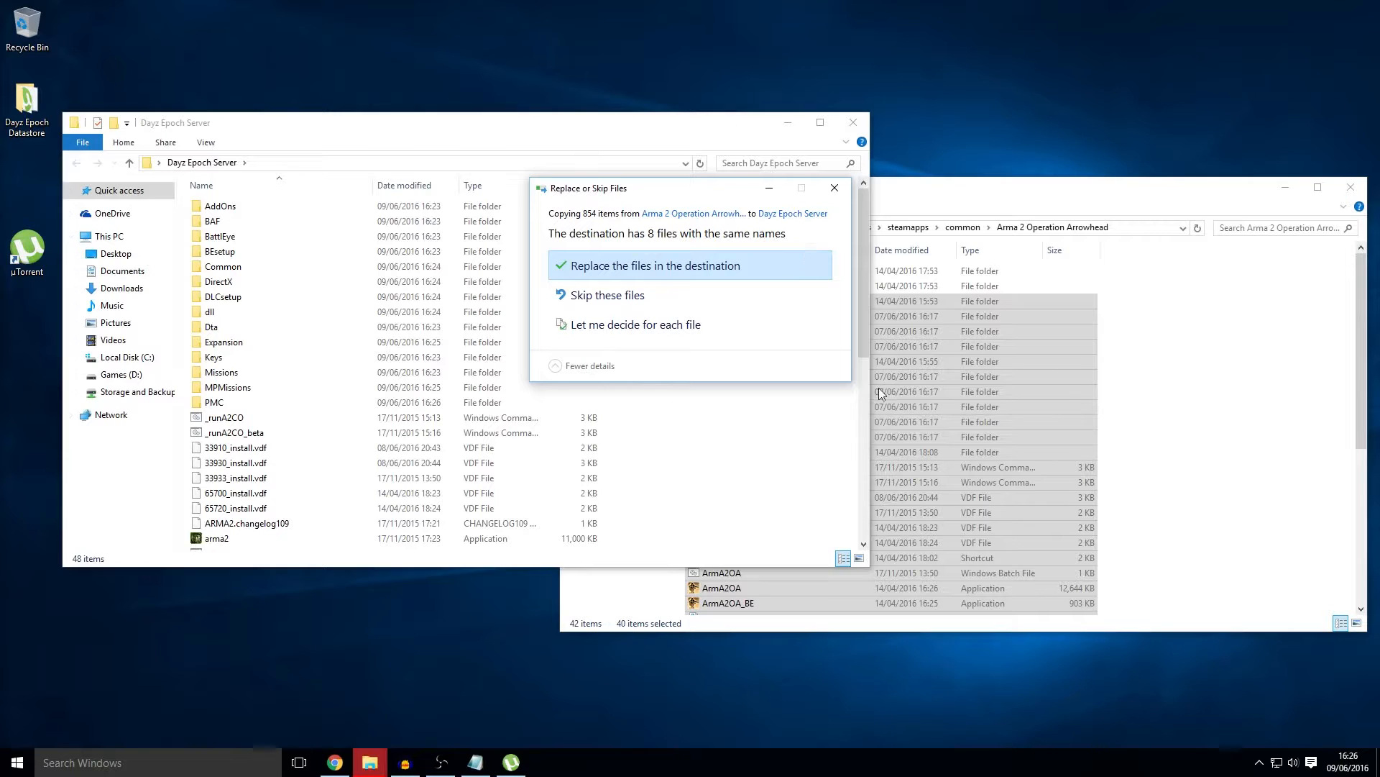
left_click(608, 270)
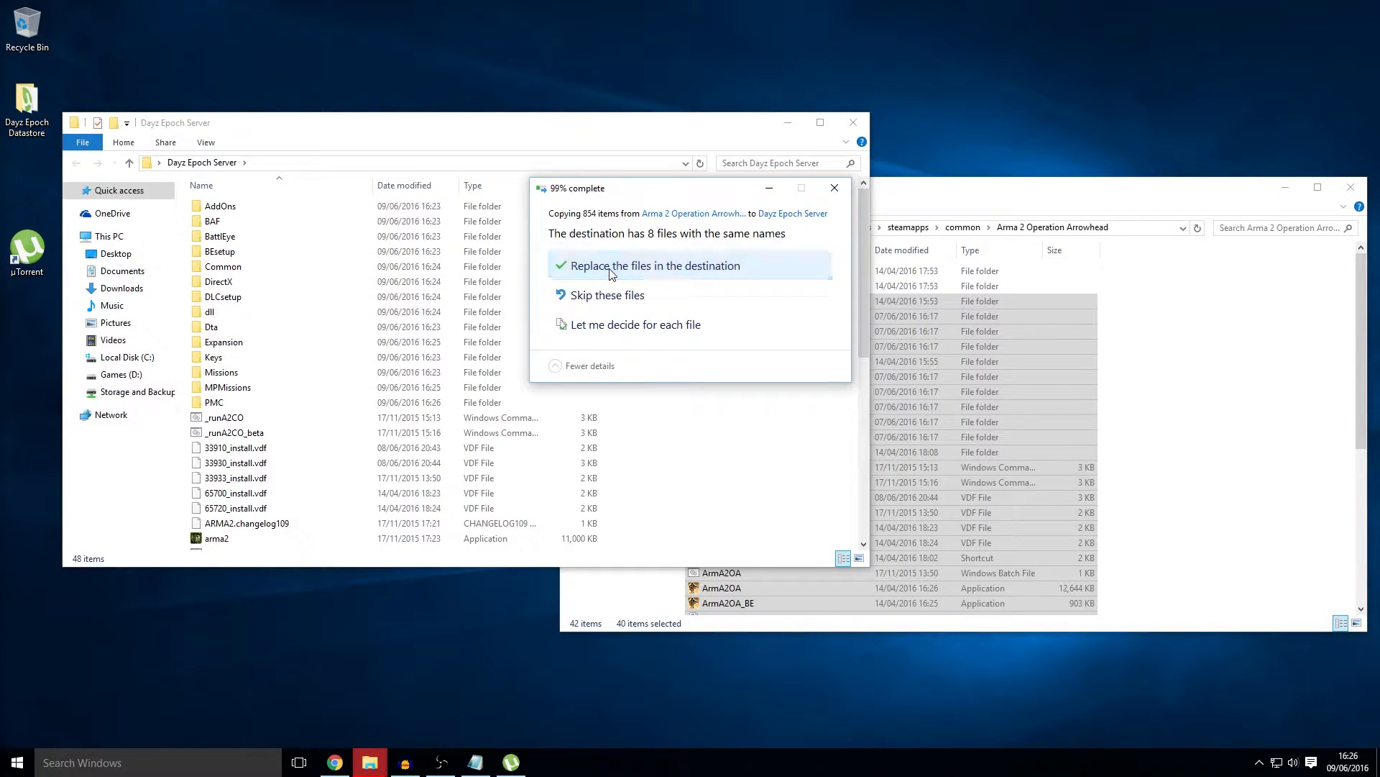
scroll(662, 316, "up", 8)
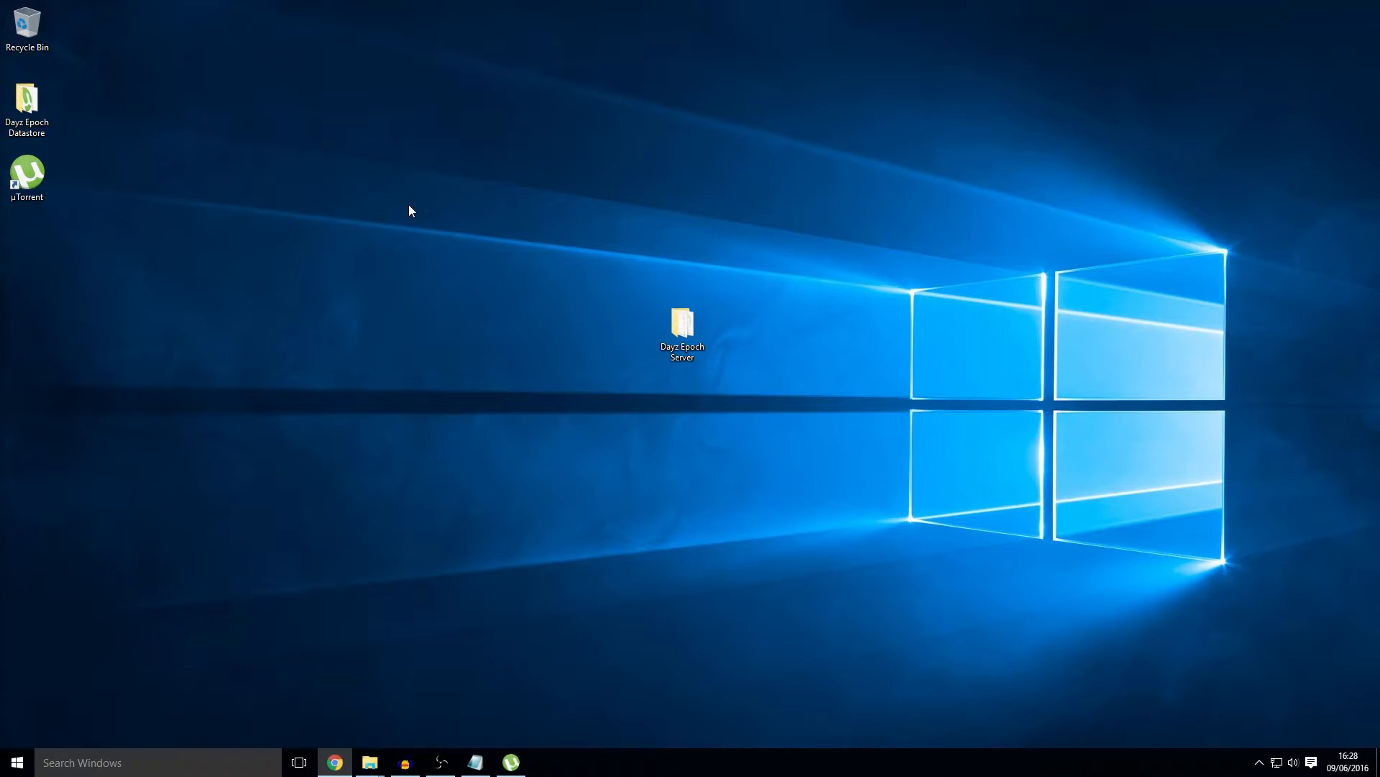
Step: Run the XAMPP installer from the Datastore folder, leaving only Apache, MySQL and PHP selected
double_click(36, 108)
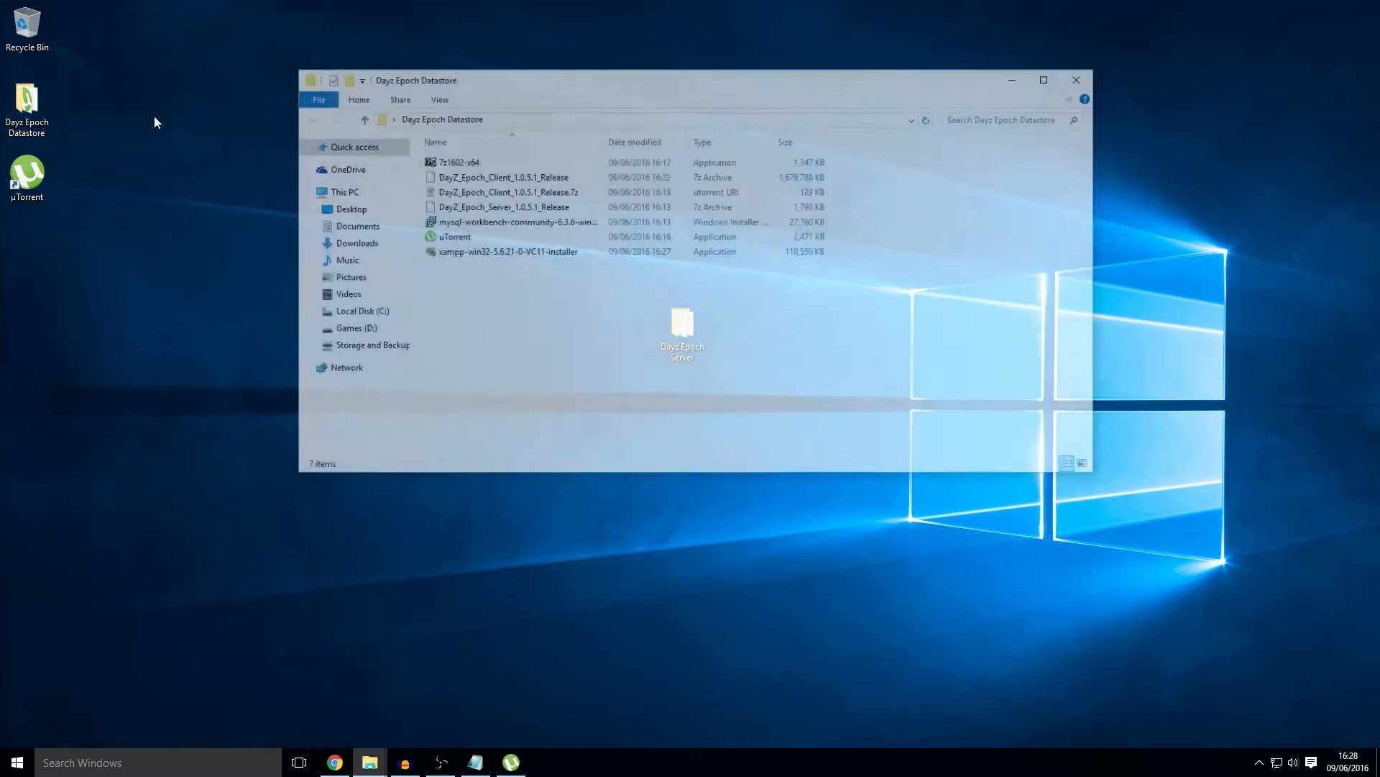
left_click(514, 253)
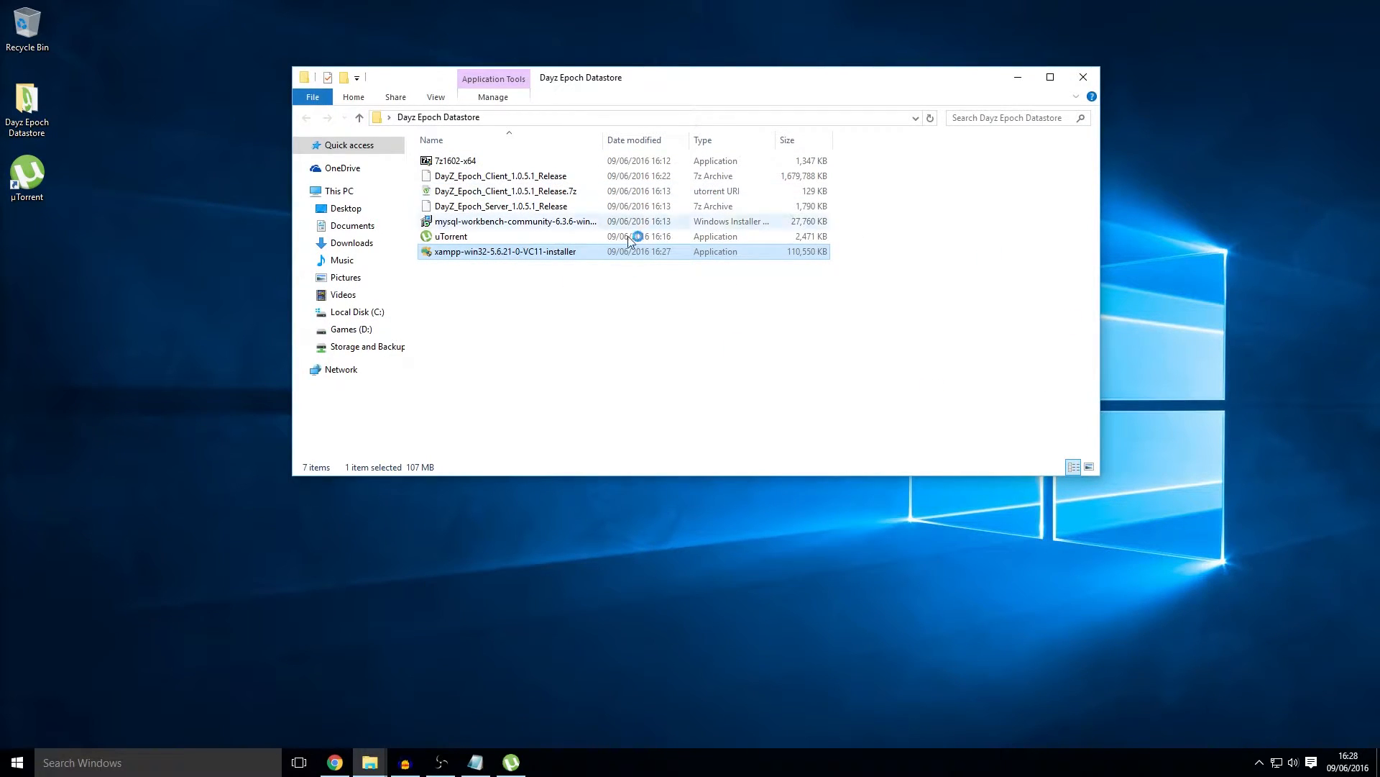
left_click(779, 522)
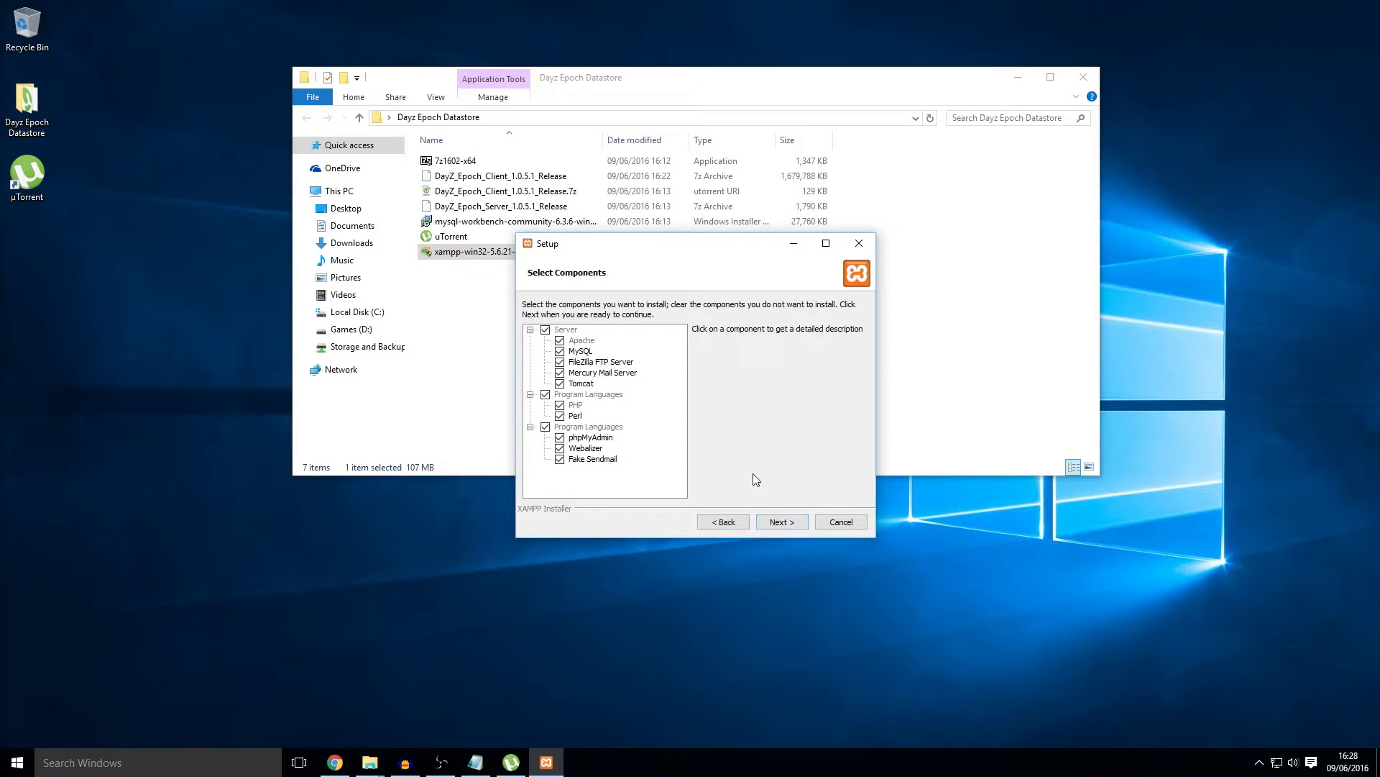
left_click(560, 416)
left_click(546, 429)
left_click(560, 448)
left_click(560, 459)
left_click(560, 438)
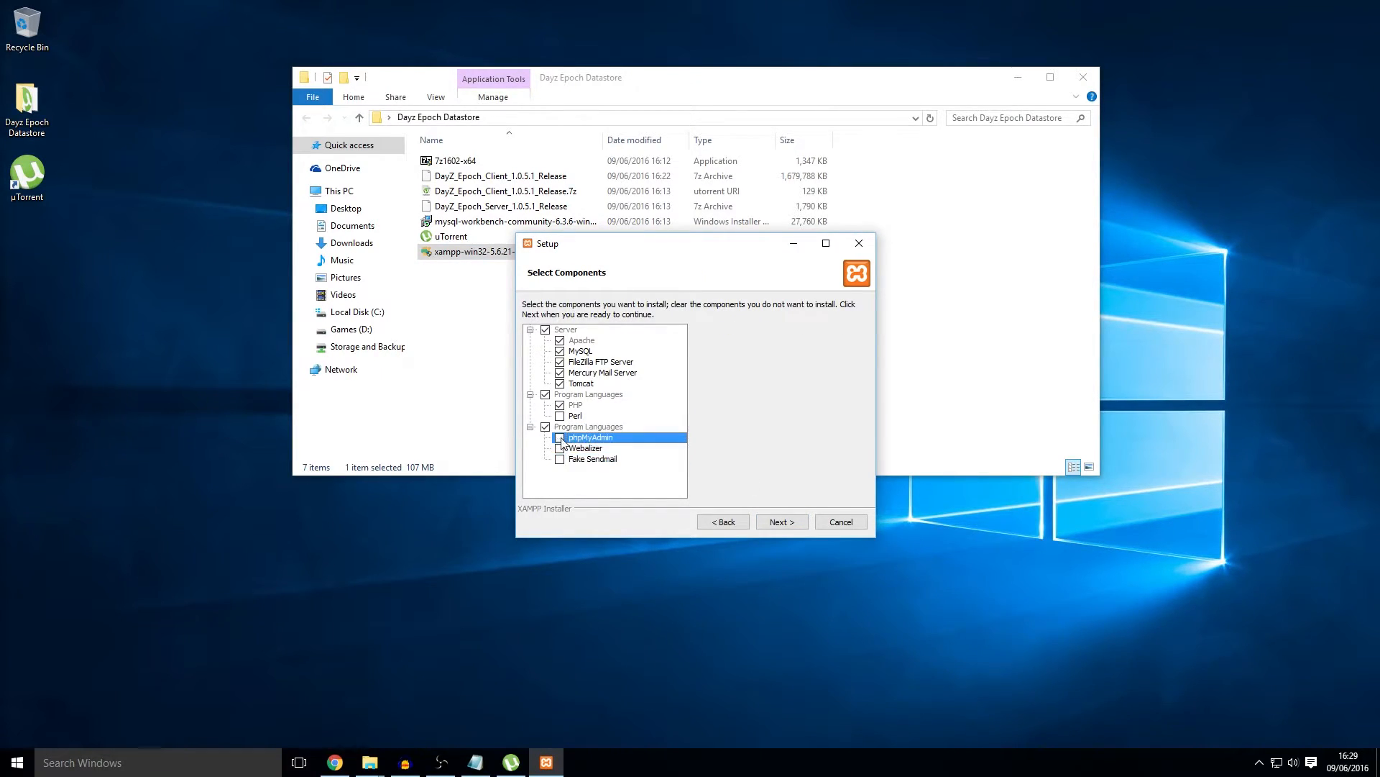
left_click(560, 383)
left_click(561, 373)
left_click(561, 362)
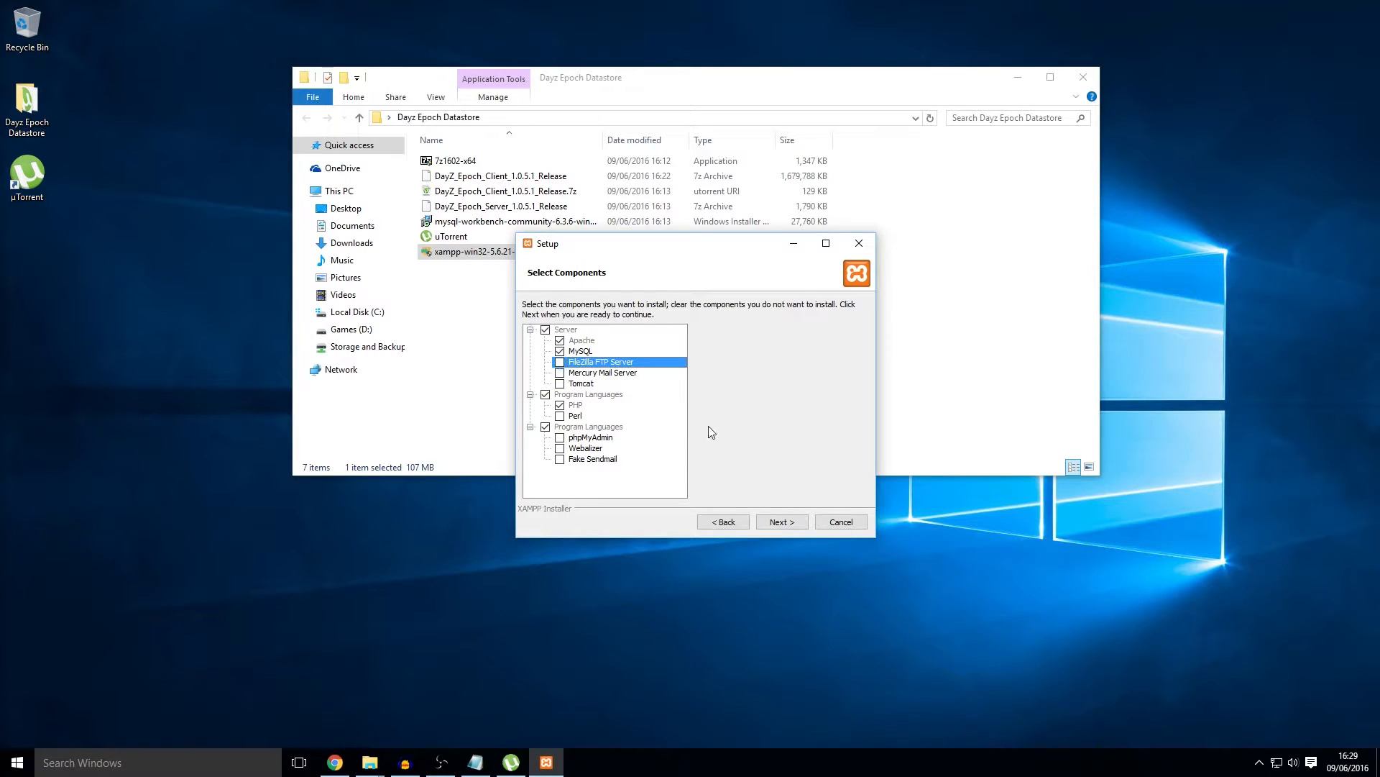
Step: Install to C:\xampp without Bitnami, allow Apache through the firewall, and finish without the Control Panel
left_click(777, 521)
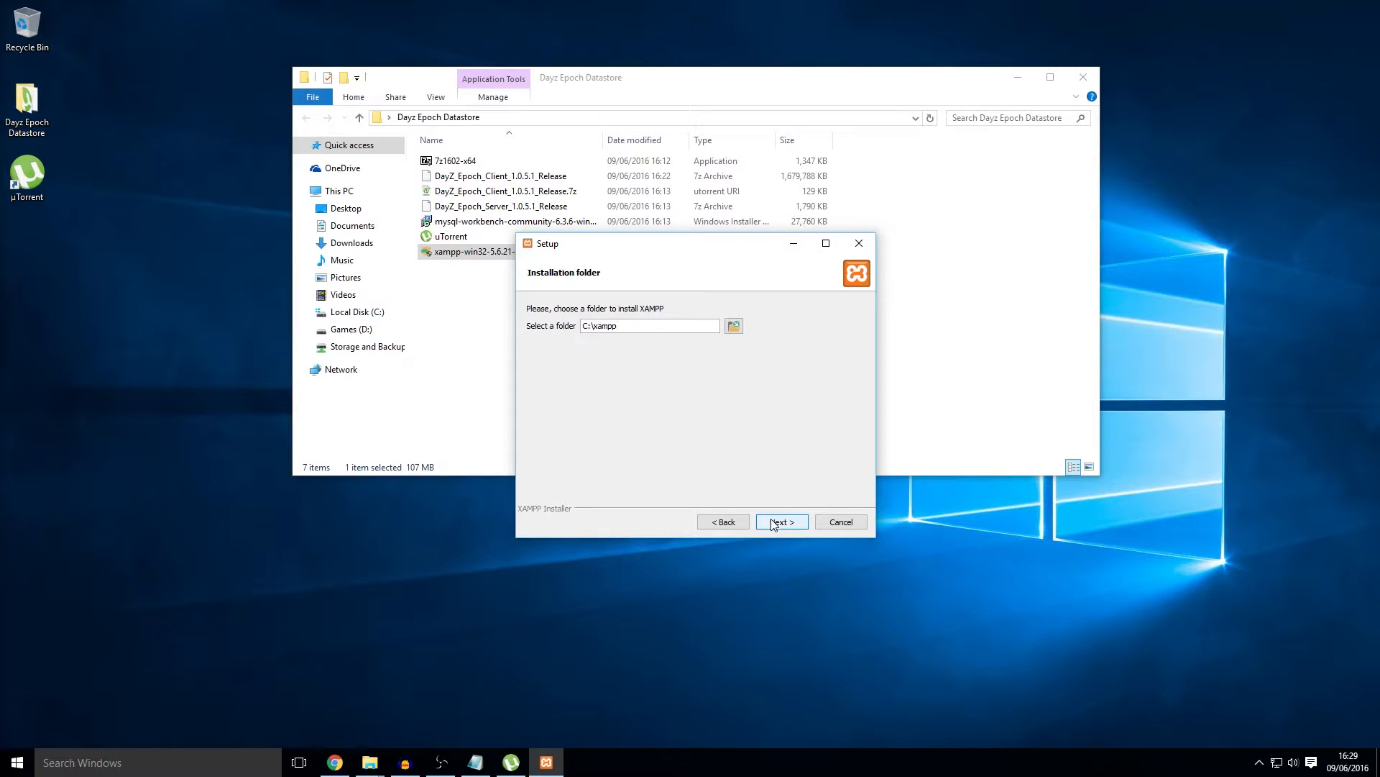
left_click(777, 522)
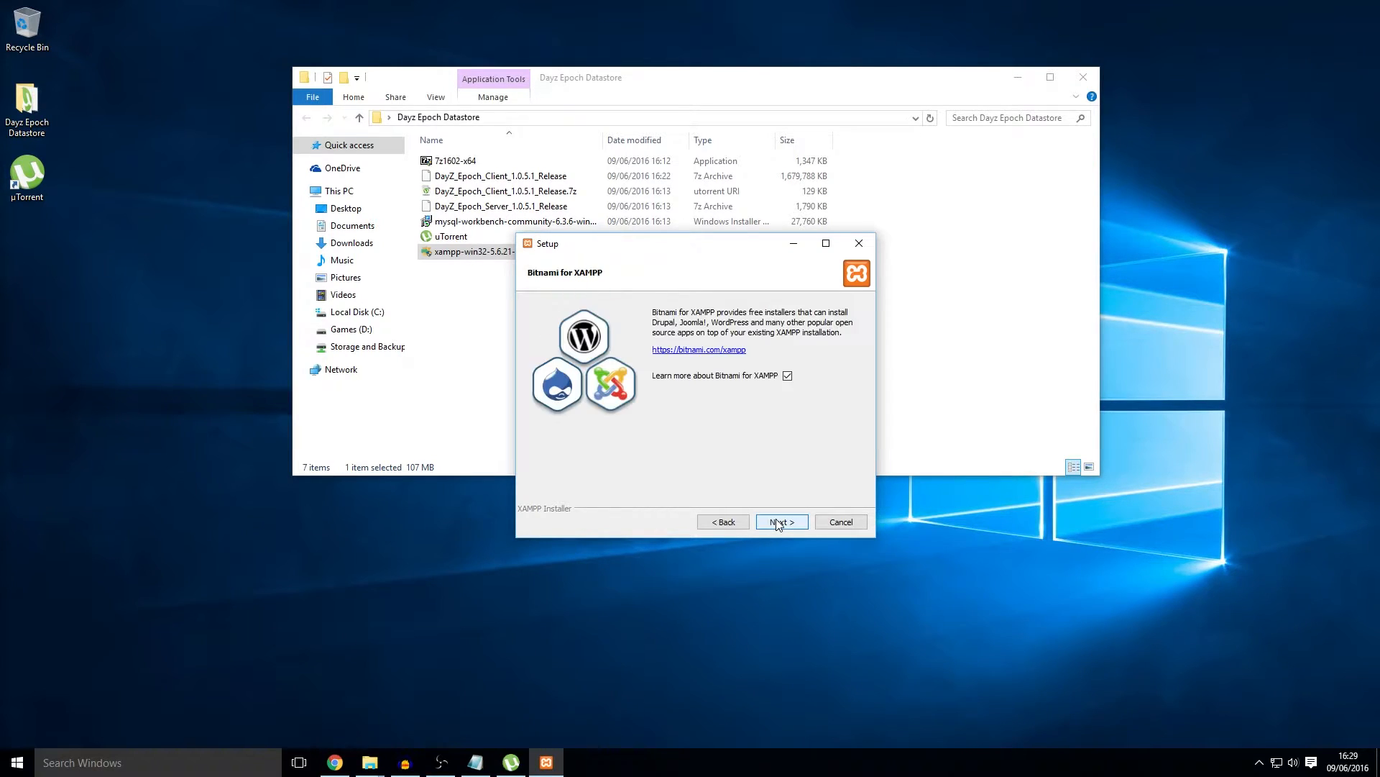
left_click(788, 376)
left_click(781, 522)
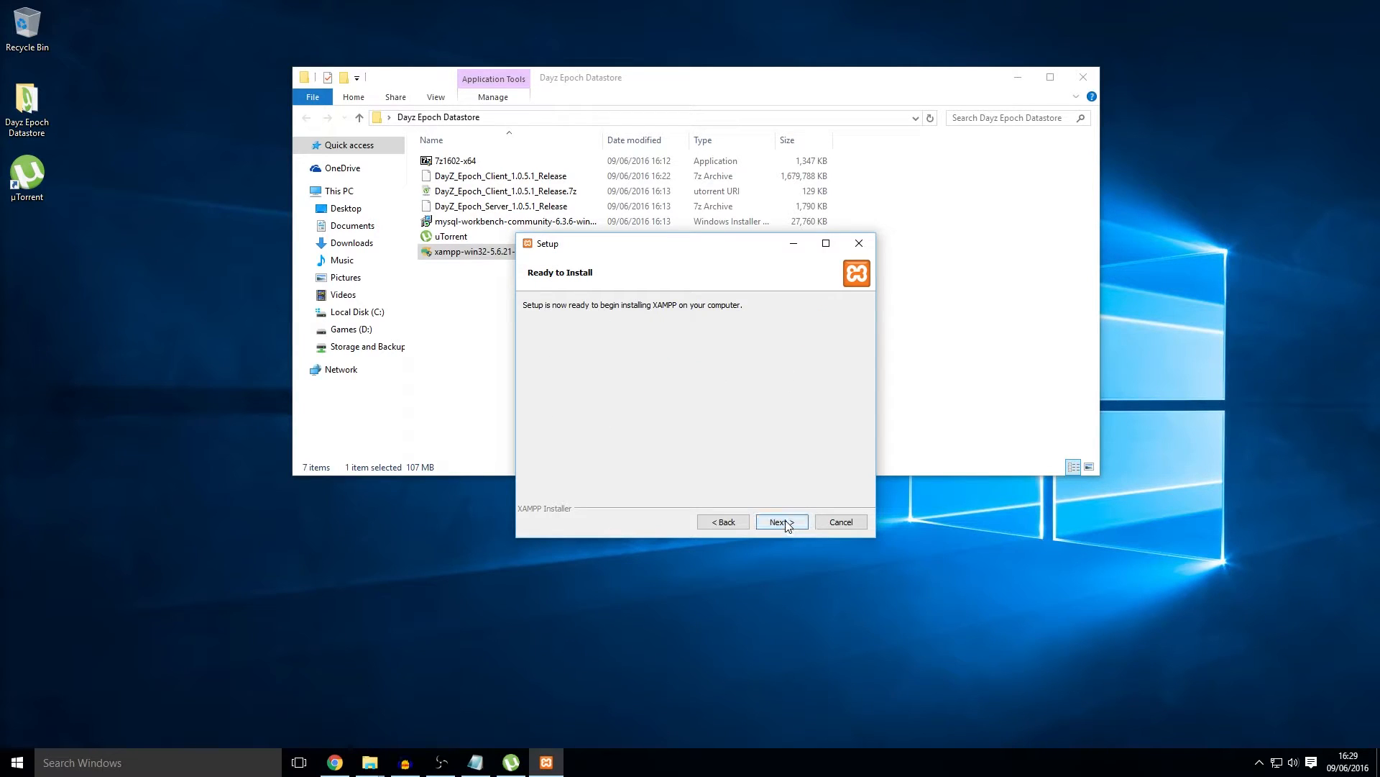
left_click(784, 522)
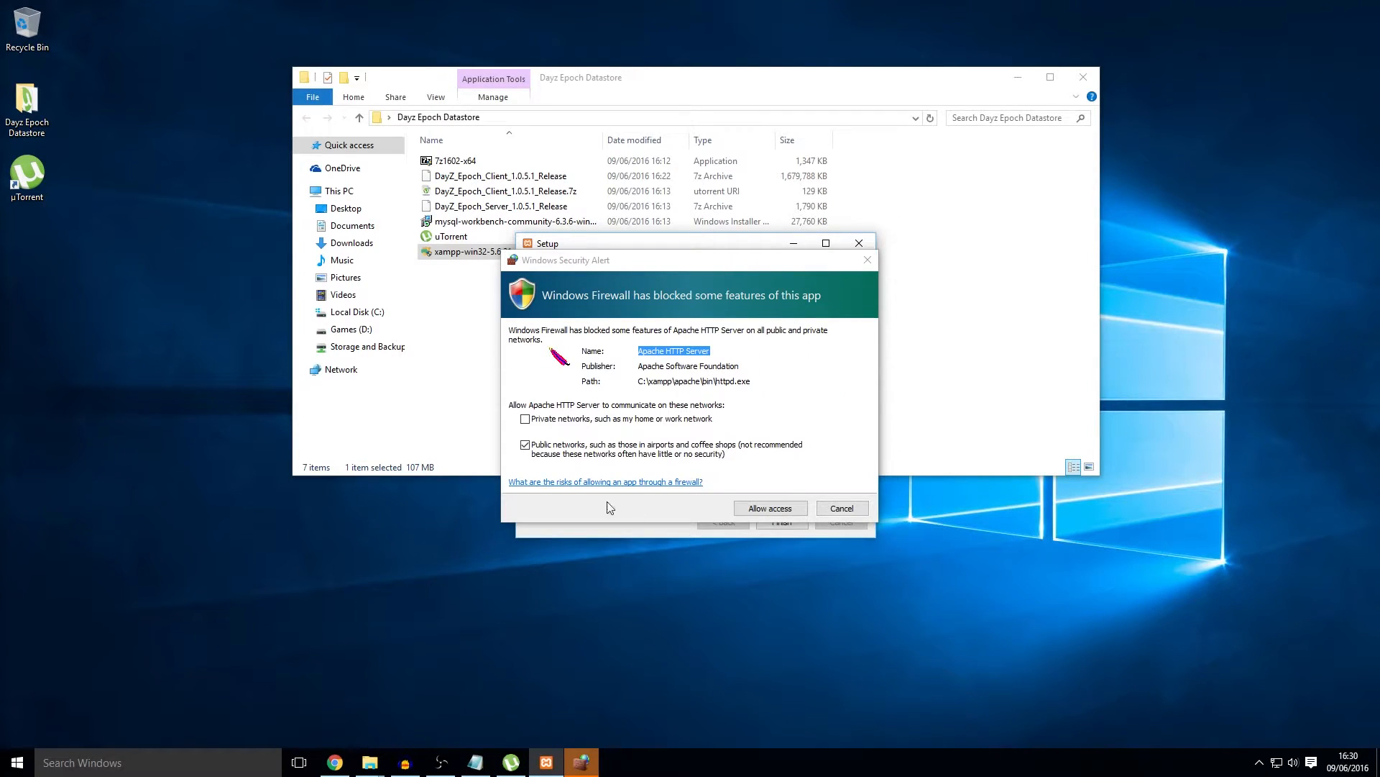
left_click(791, 509)
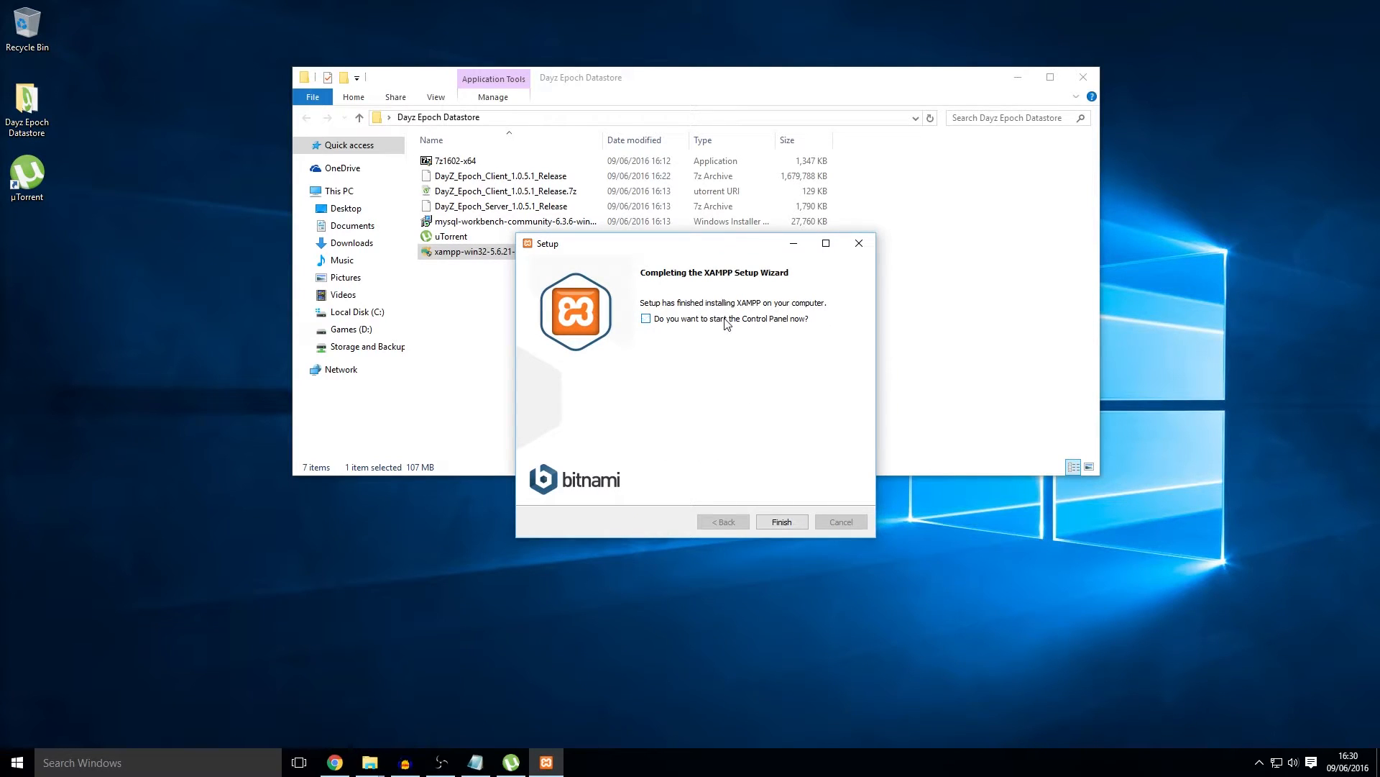
left_click(782, 522)
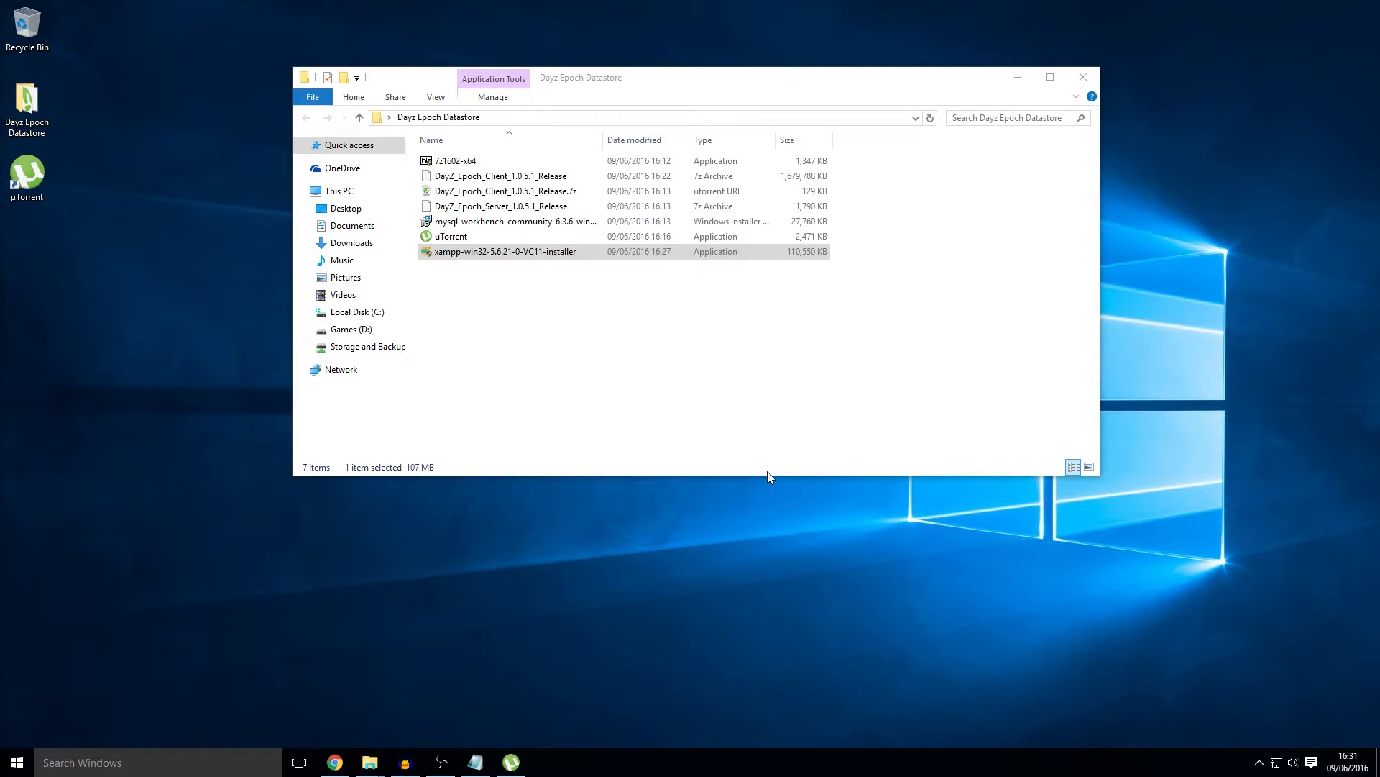
Step: Launch the XAMPP Control Panel with English as its language and centre it on screen
key("super")
type("xam")
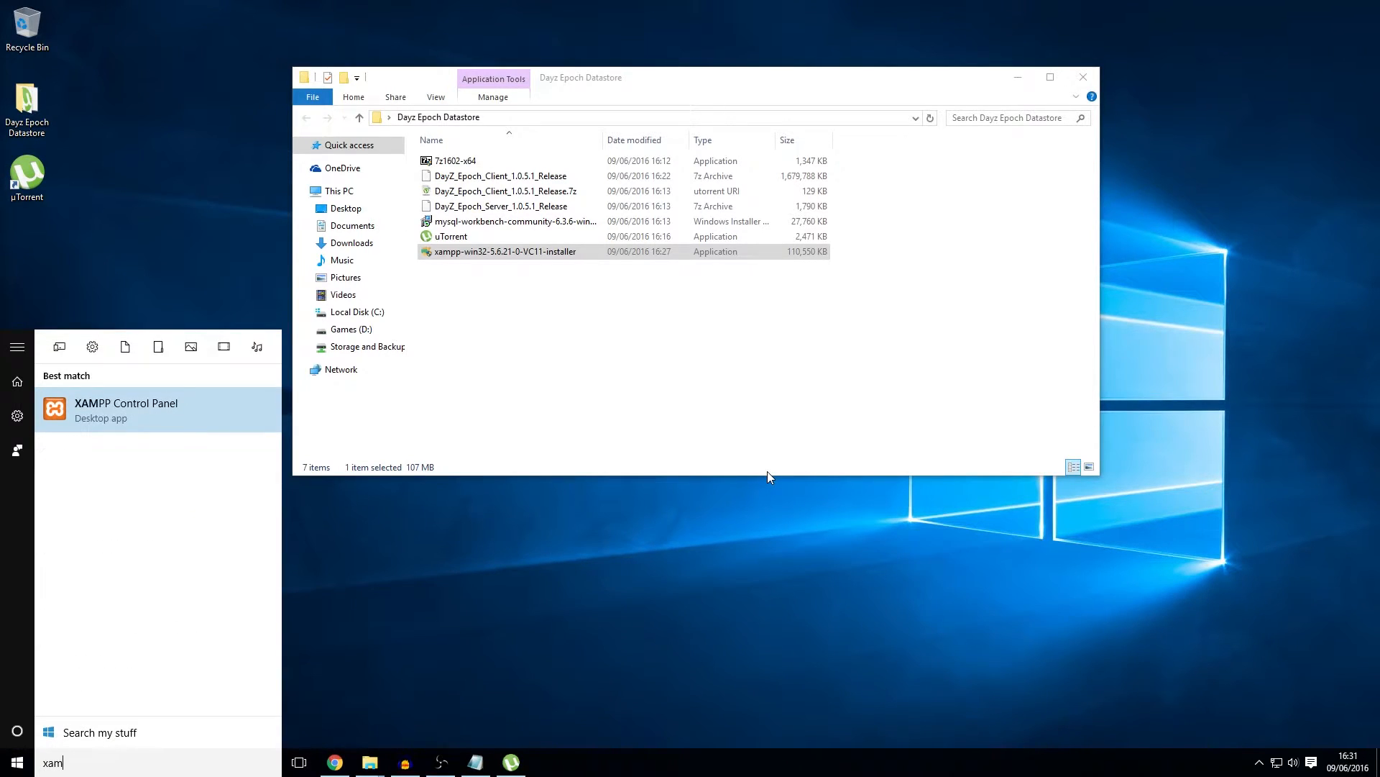
key("Return")
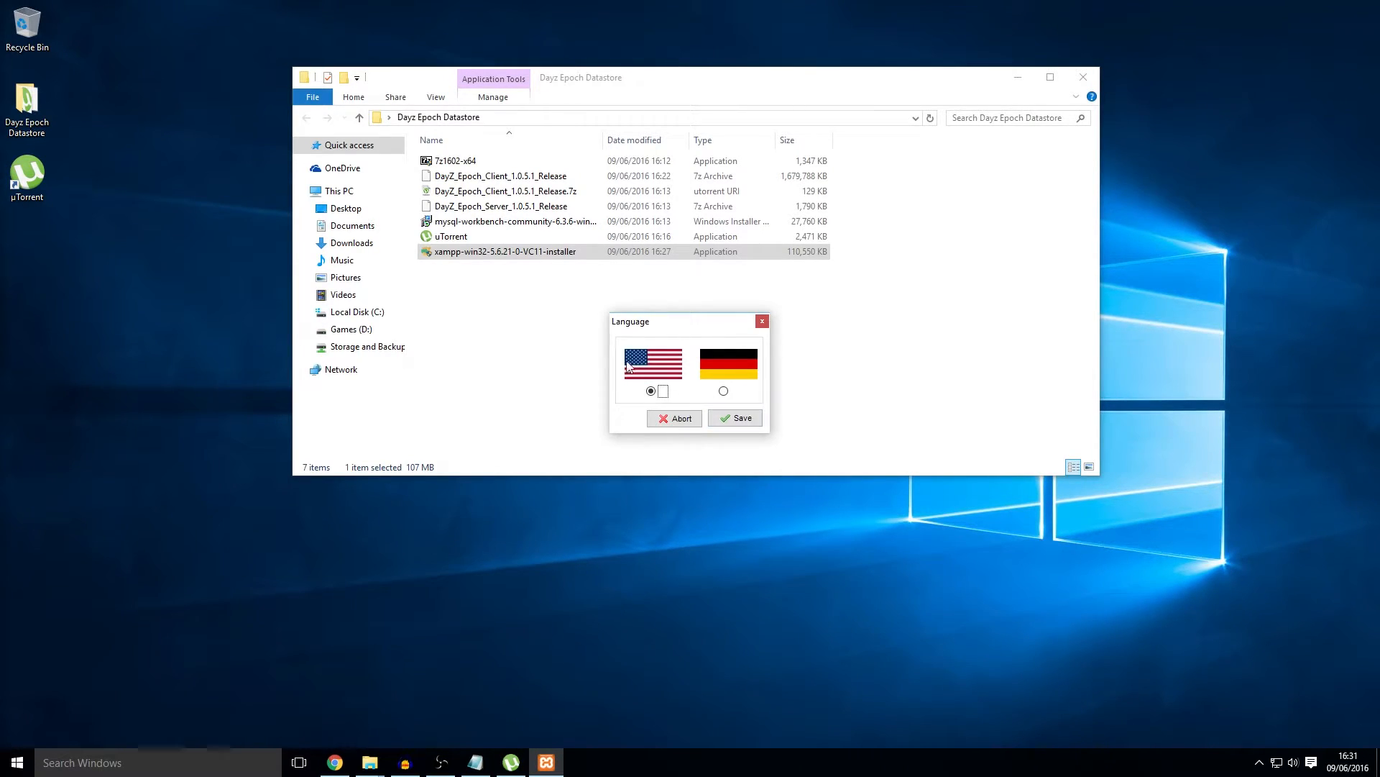
left_click(731, 419)
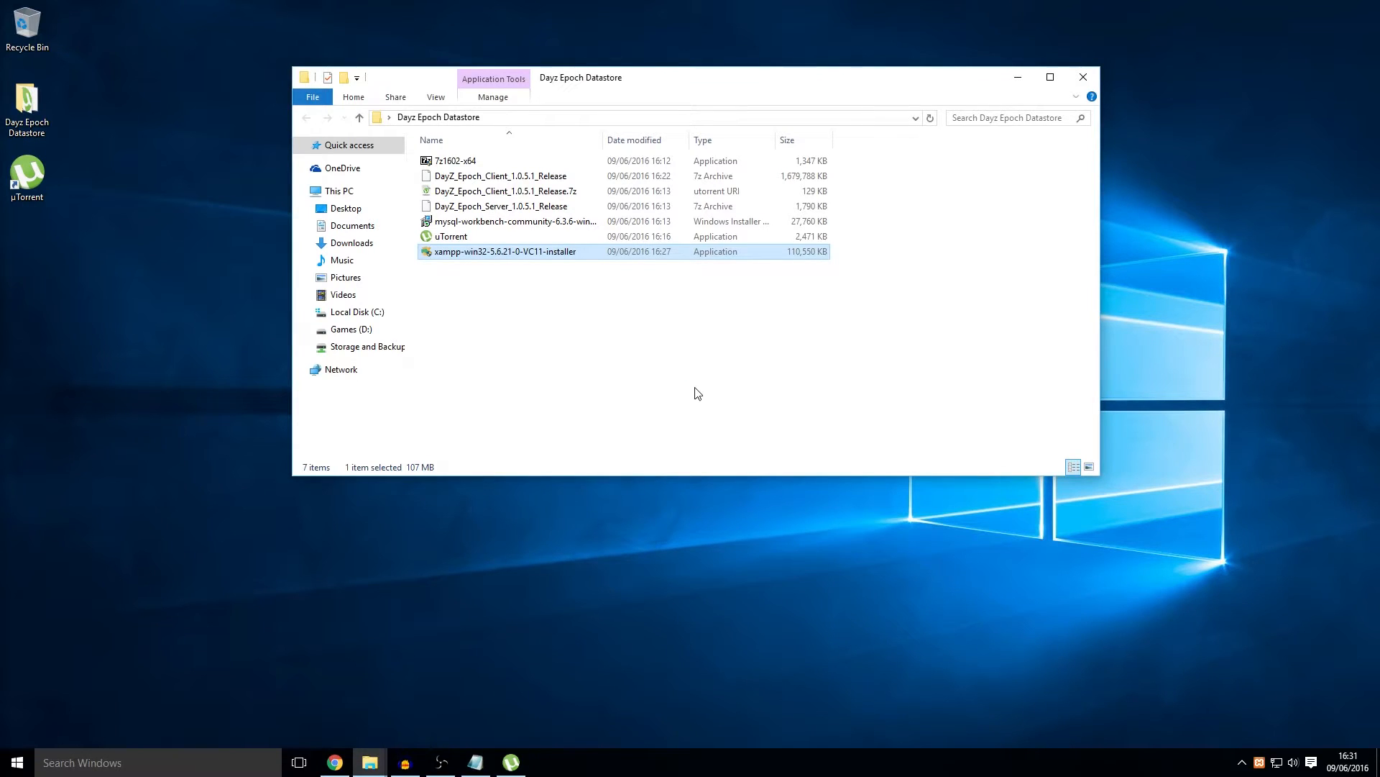
left_click_drag(319, 16, 750, 318)
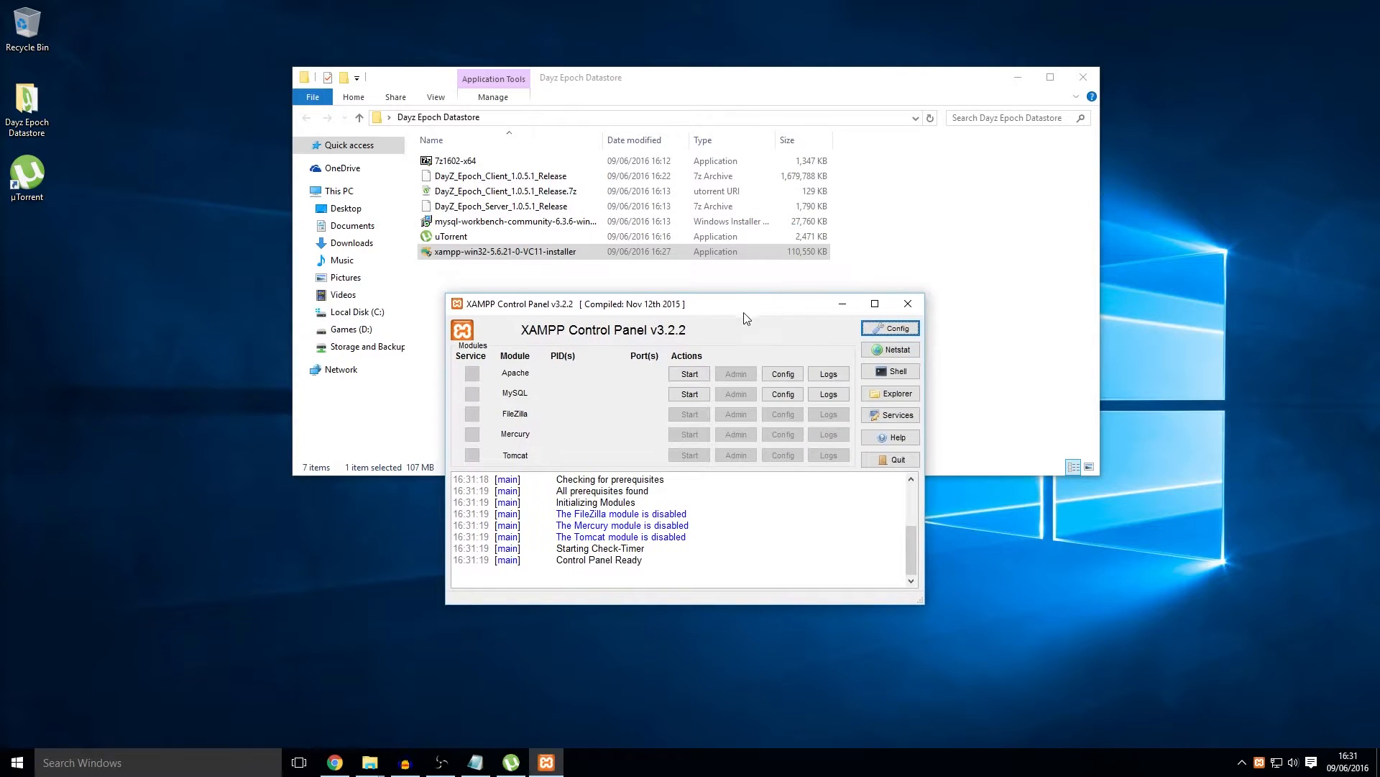
Step: Start MySQL on port 3306, allow mysqld through the firewall, and hide the panel
left_click(693, 400)
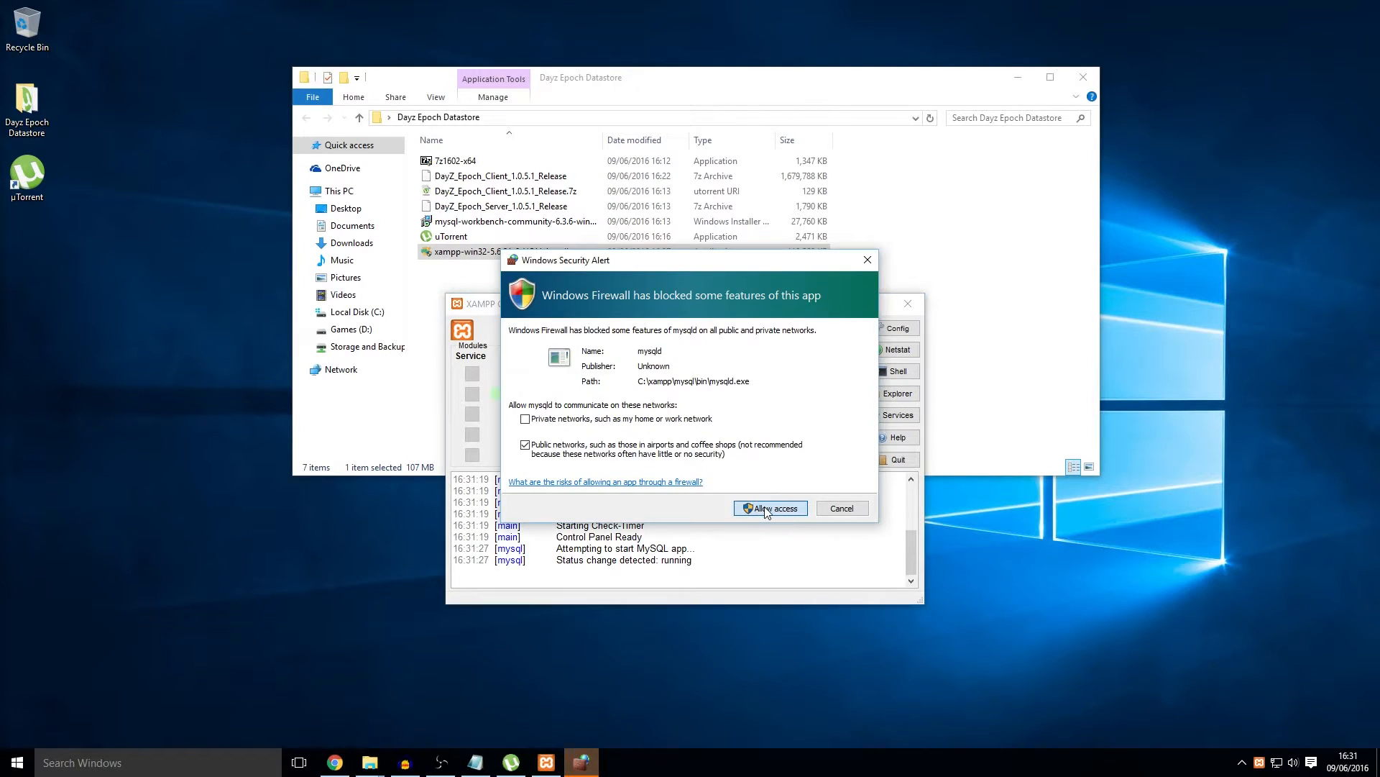
left_click(767, 509)
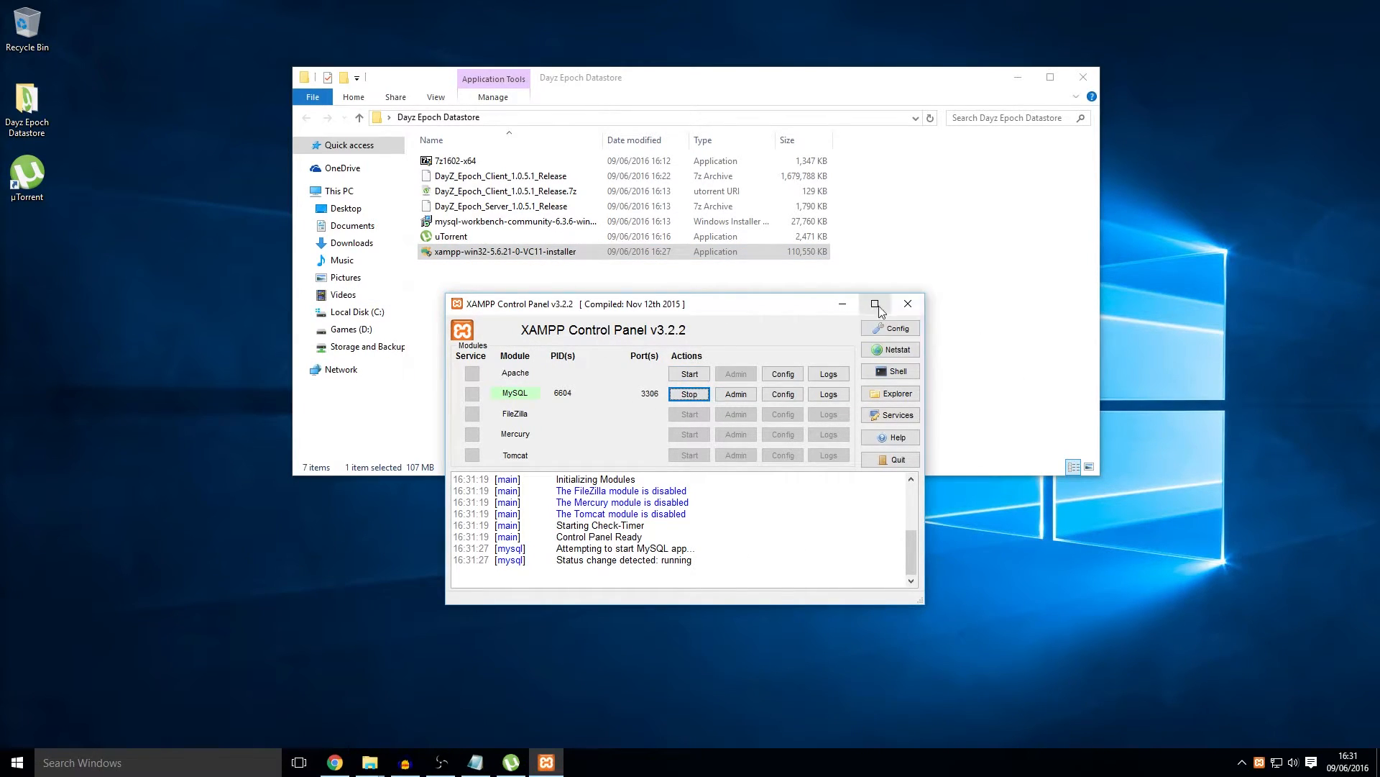
left_click(908, 305)
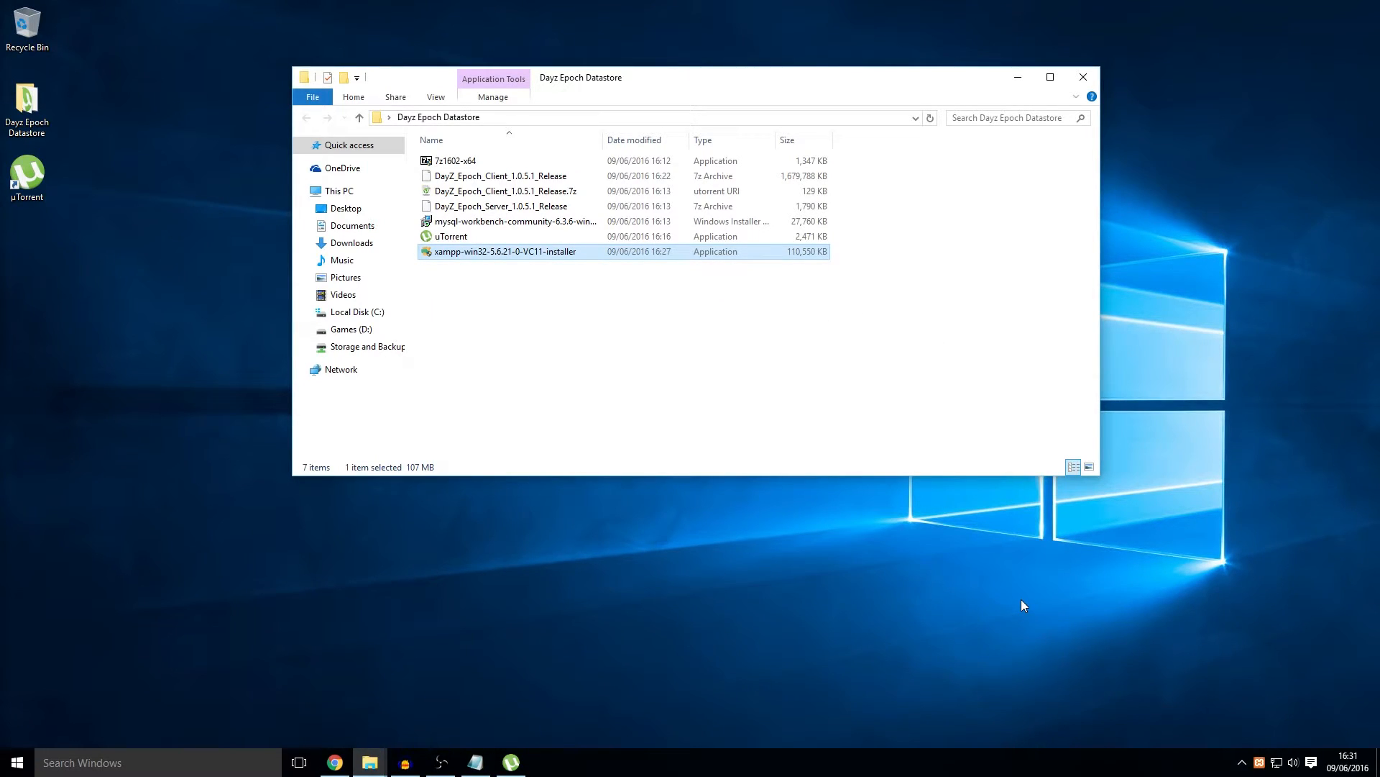
Step: Install MySQL Workbench 6.3 CE as a Complete setup in the default folder, then launch it
left_click(501, 223)
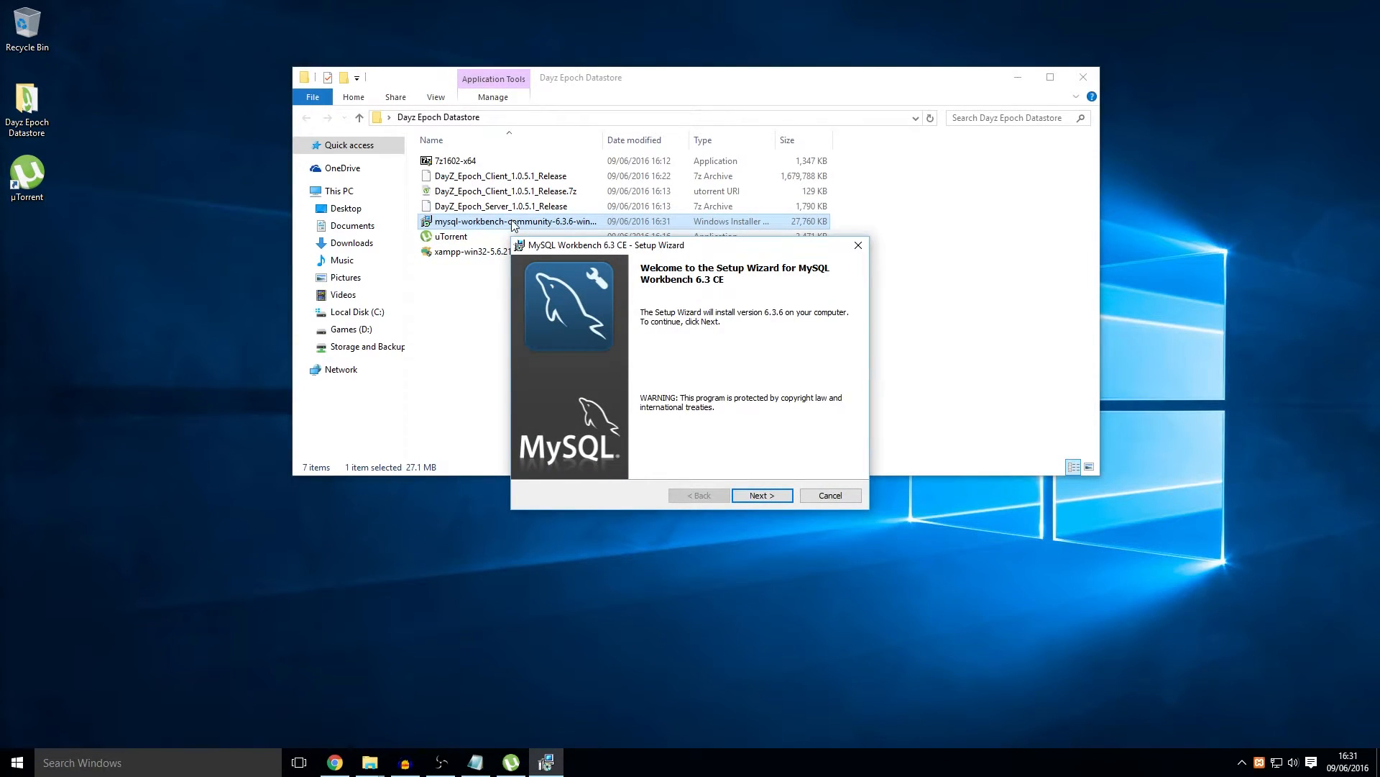
left_click(762, 496)
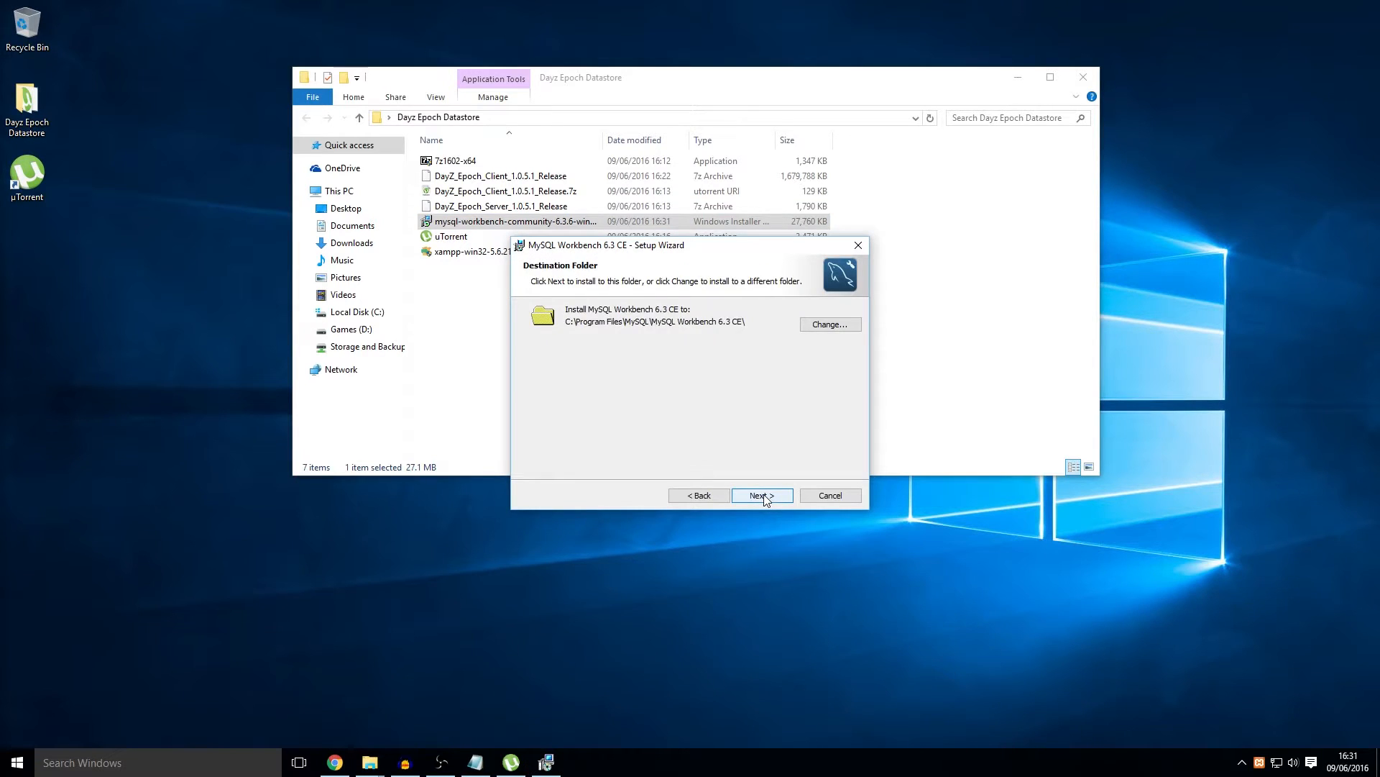
left_click(762, 497)
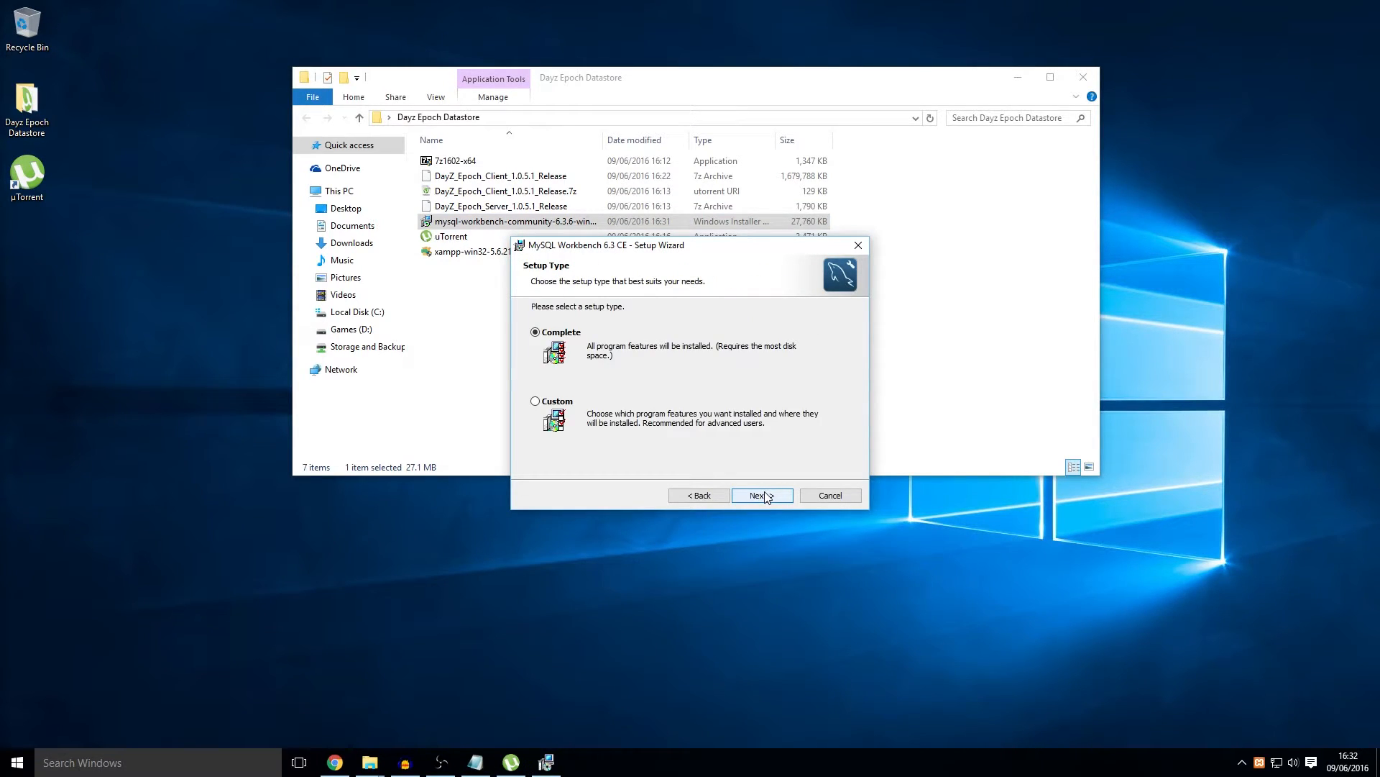
left_click(763, 497)
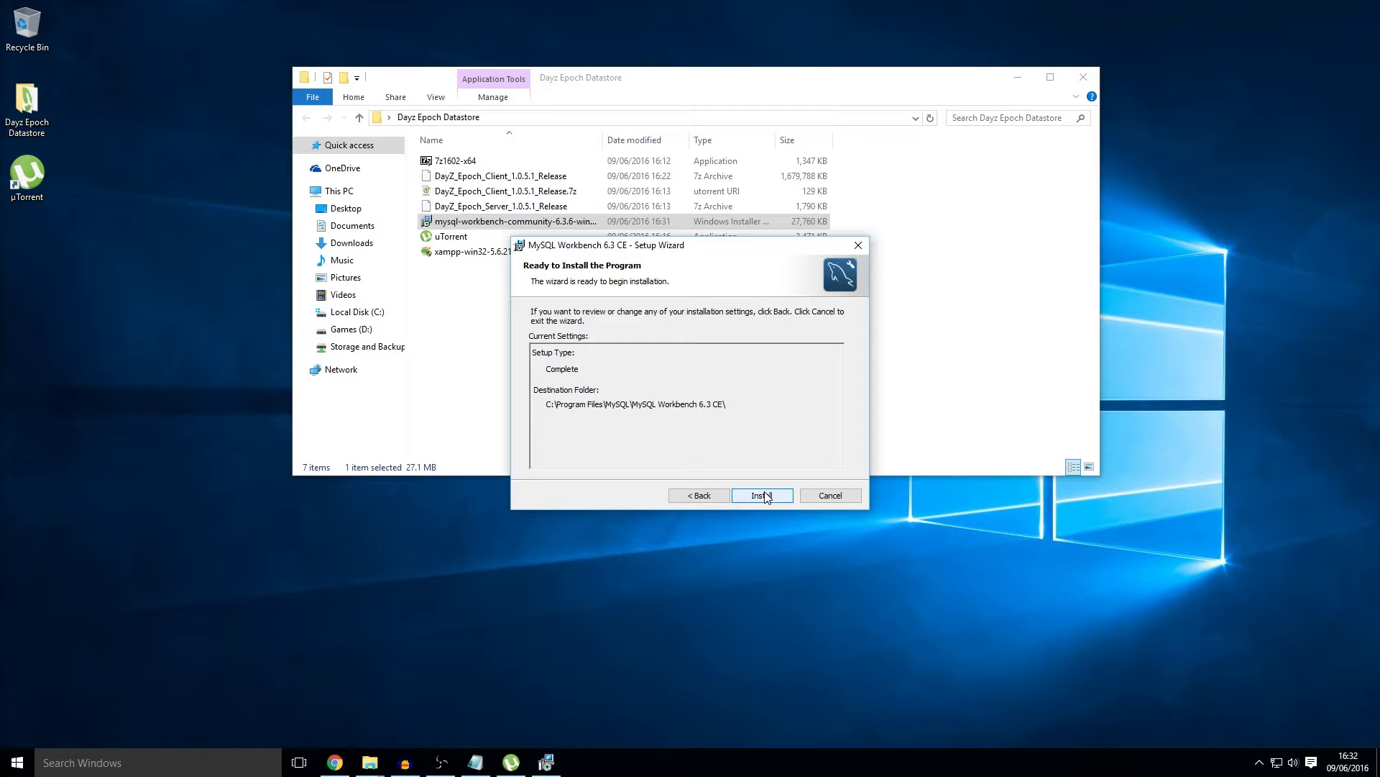
left_click(763, 496)
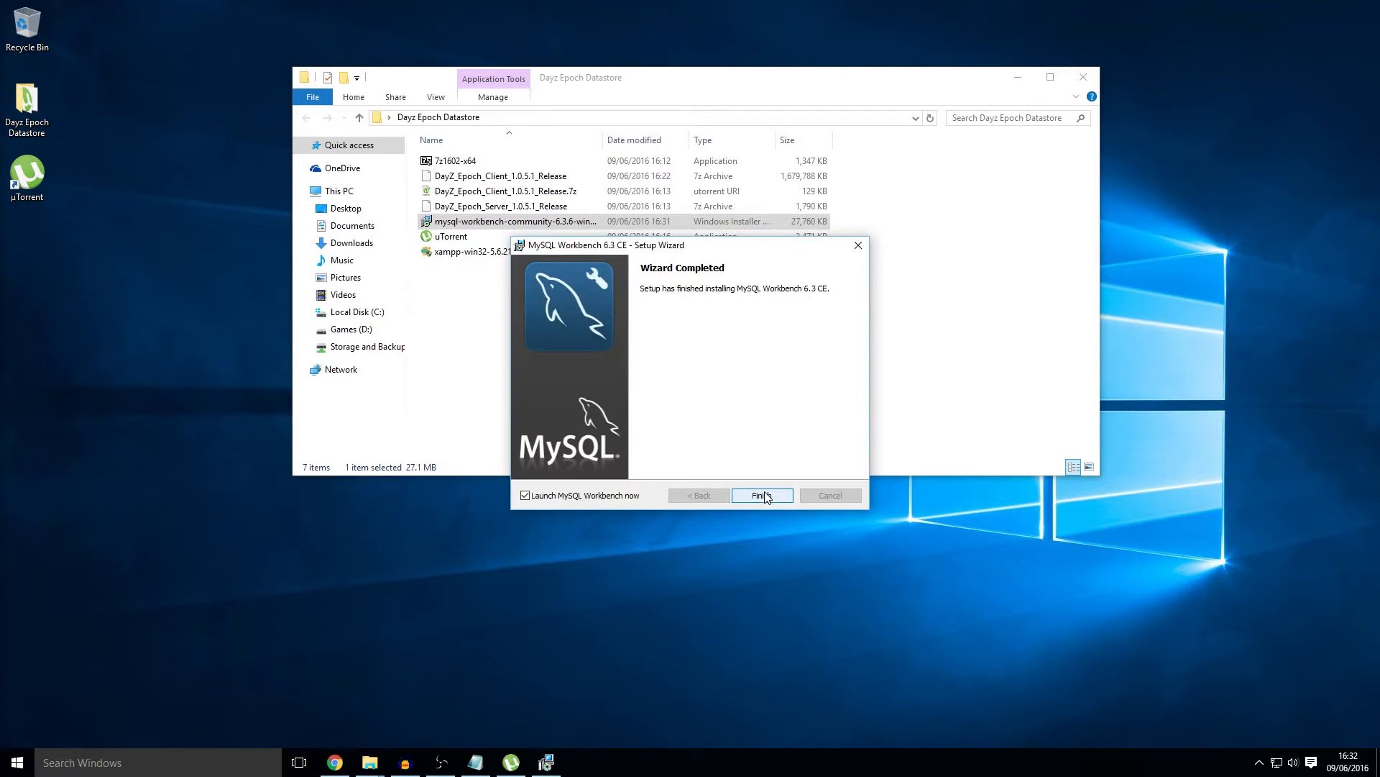
left_click(764, 495)
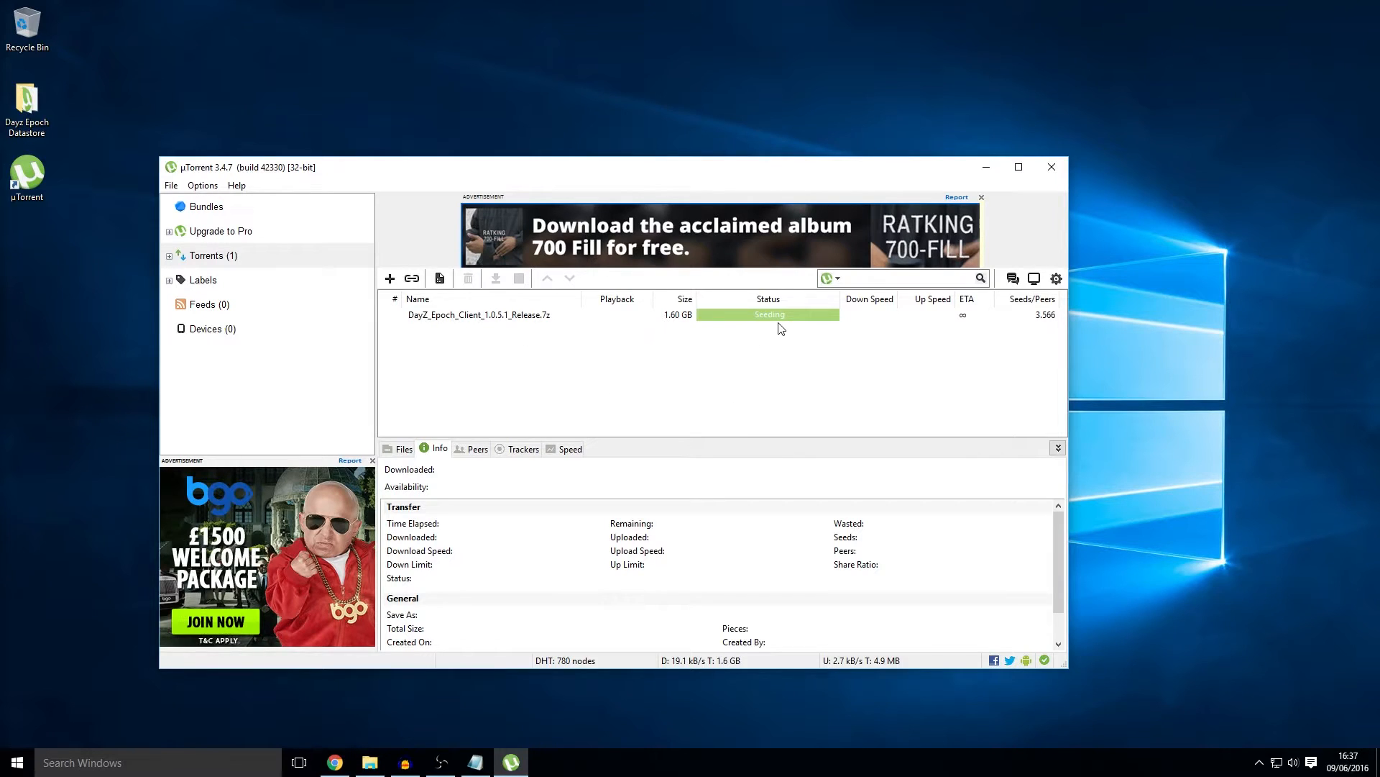
Step: Stop the finished DayZ_Epoch_Client_1.0.5.1_Release.7z torrent in µTorrent
left_click(465, 317)
left_click(519, 279)
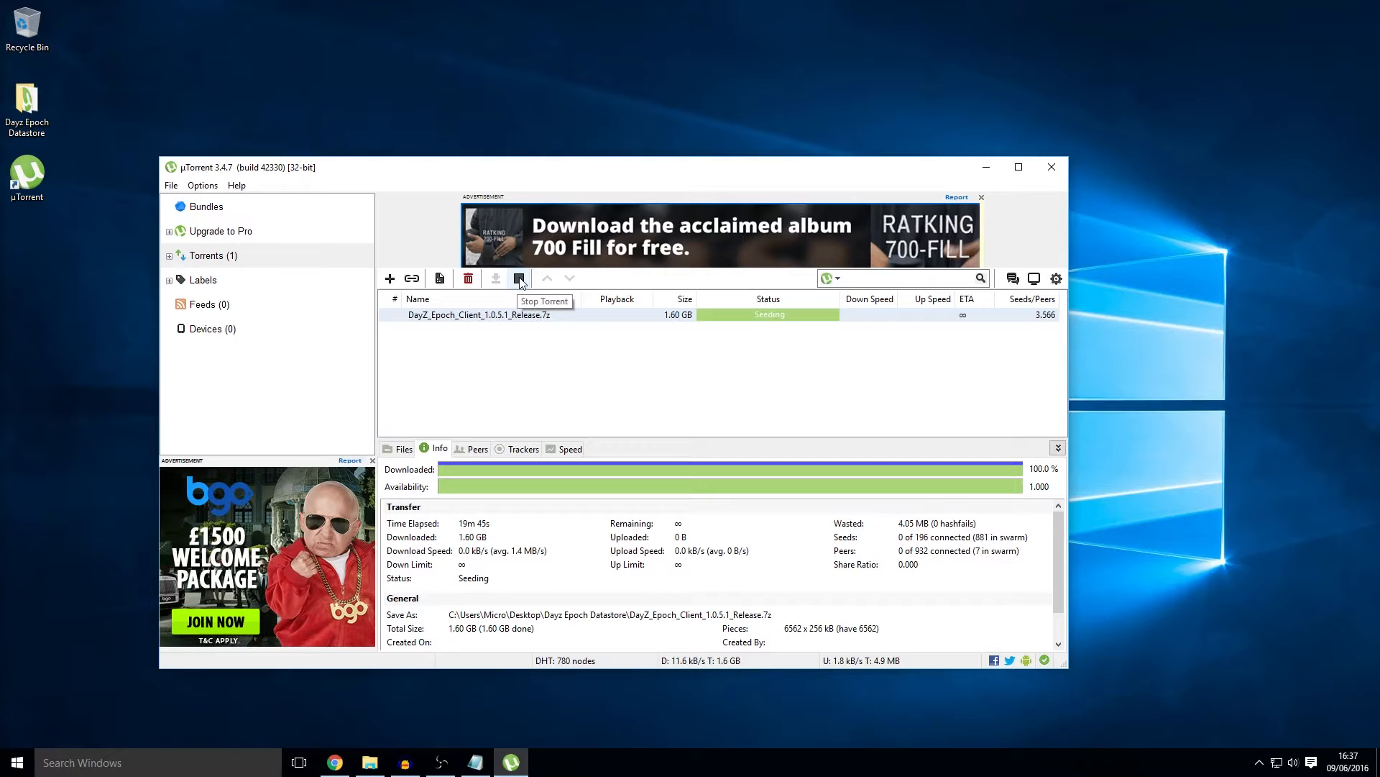
Step: Install 7-Zip 16.02 (x64) to C:\Program Files\7-Zip and close the finished installer
double_click(514, 317)
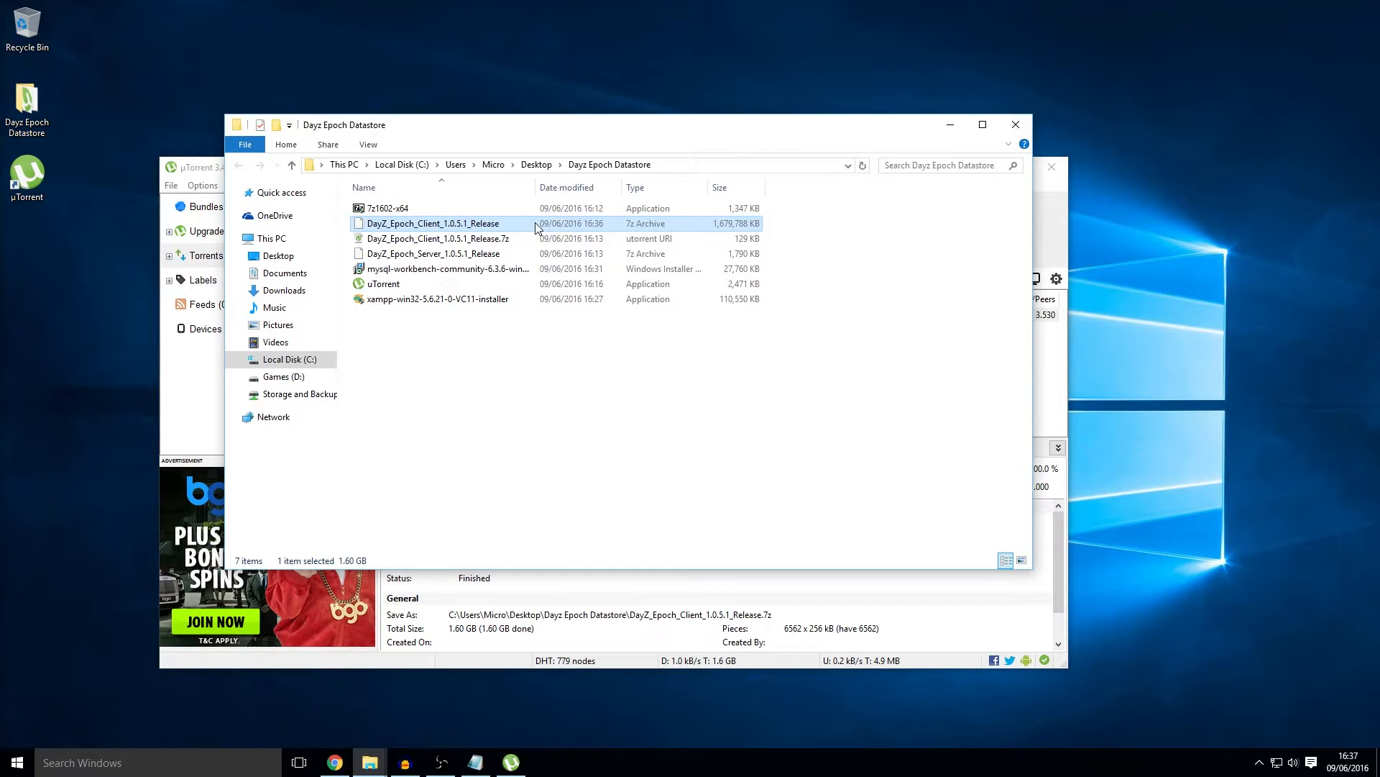
double_click(512, 208)
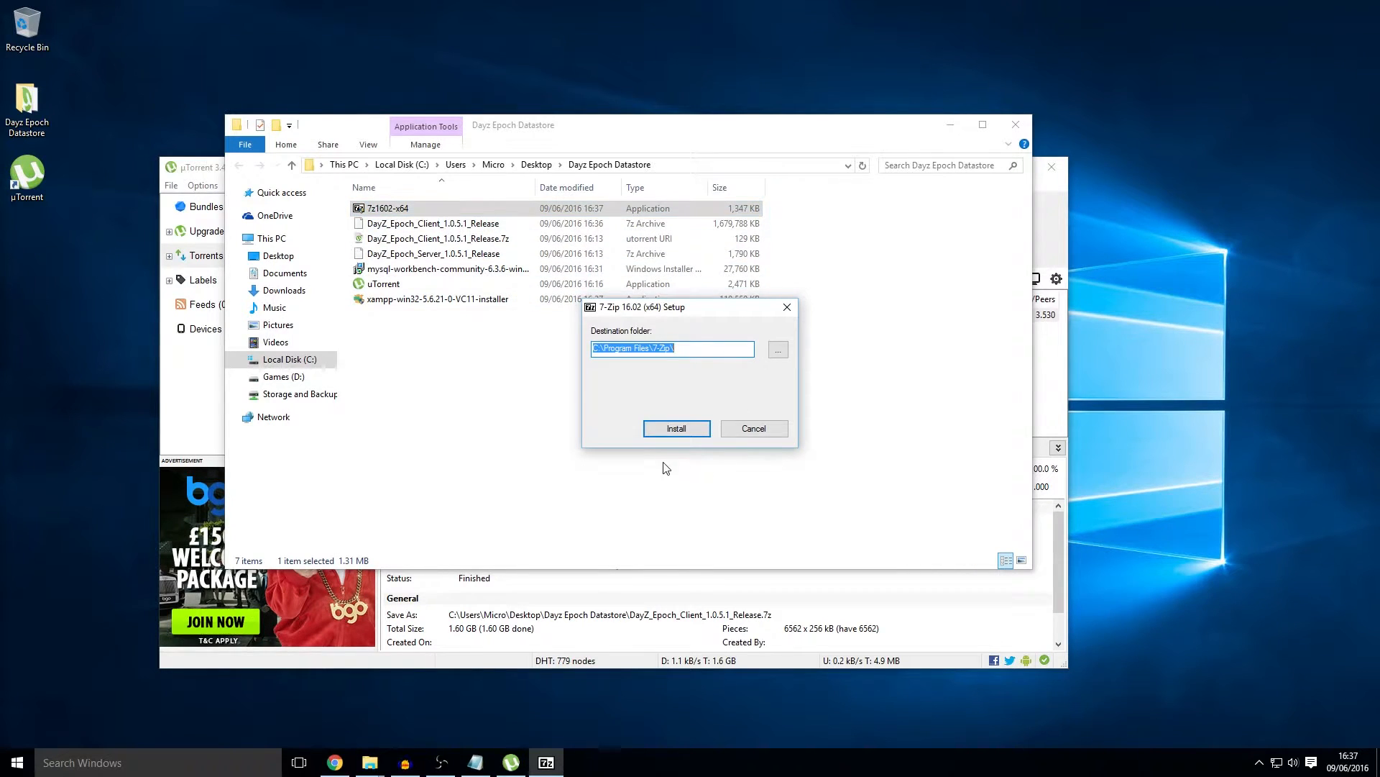
left_click(674, 429)
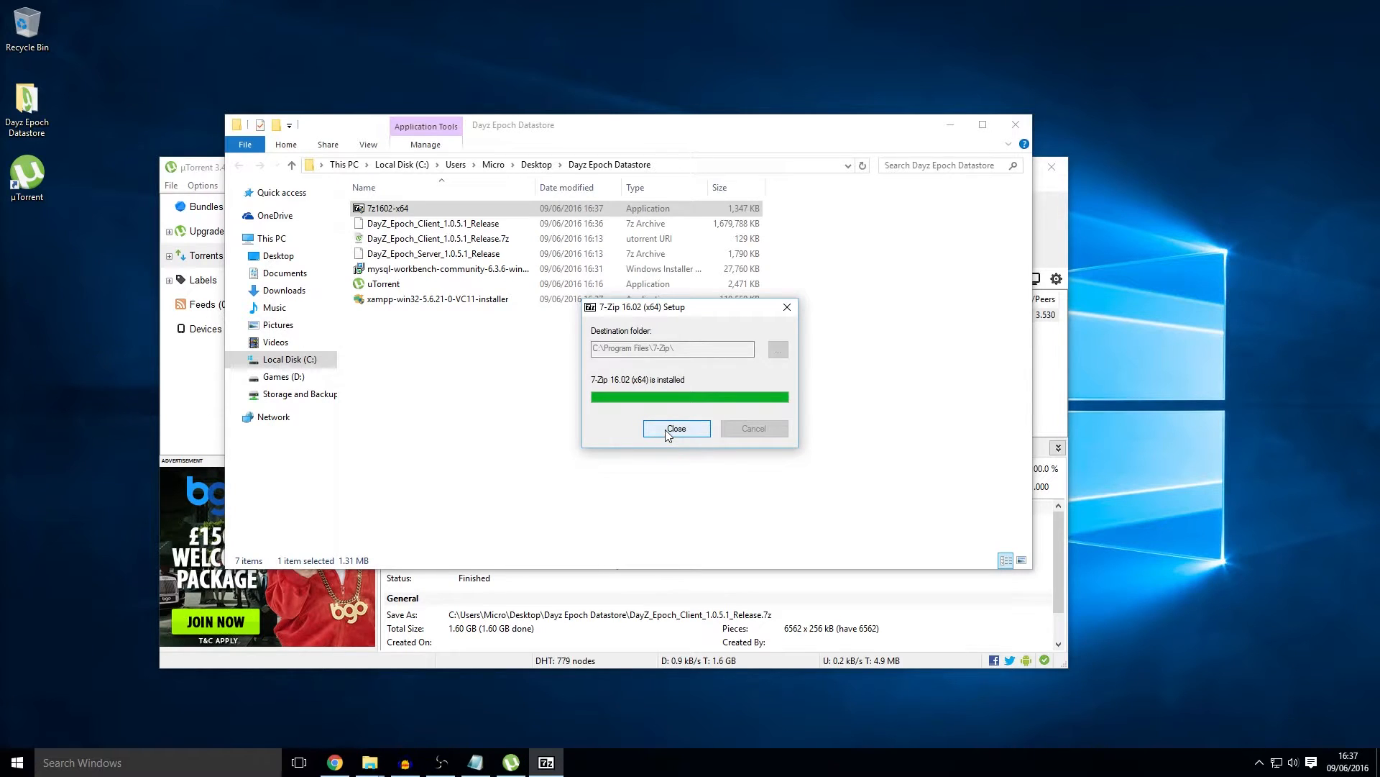
left_click(675, 429)
left_click(489, 224)
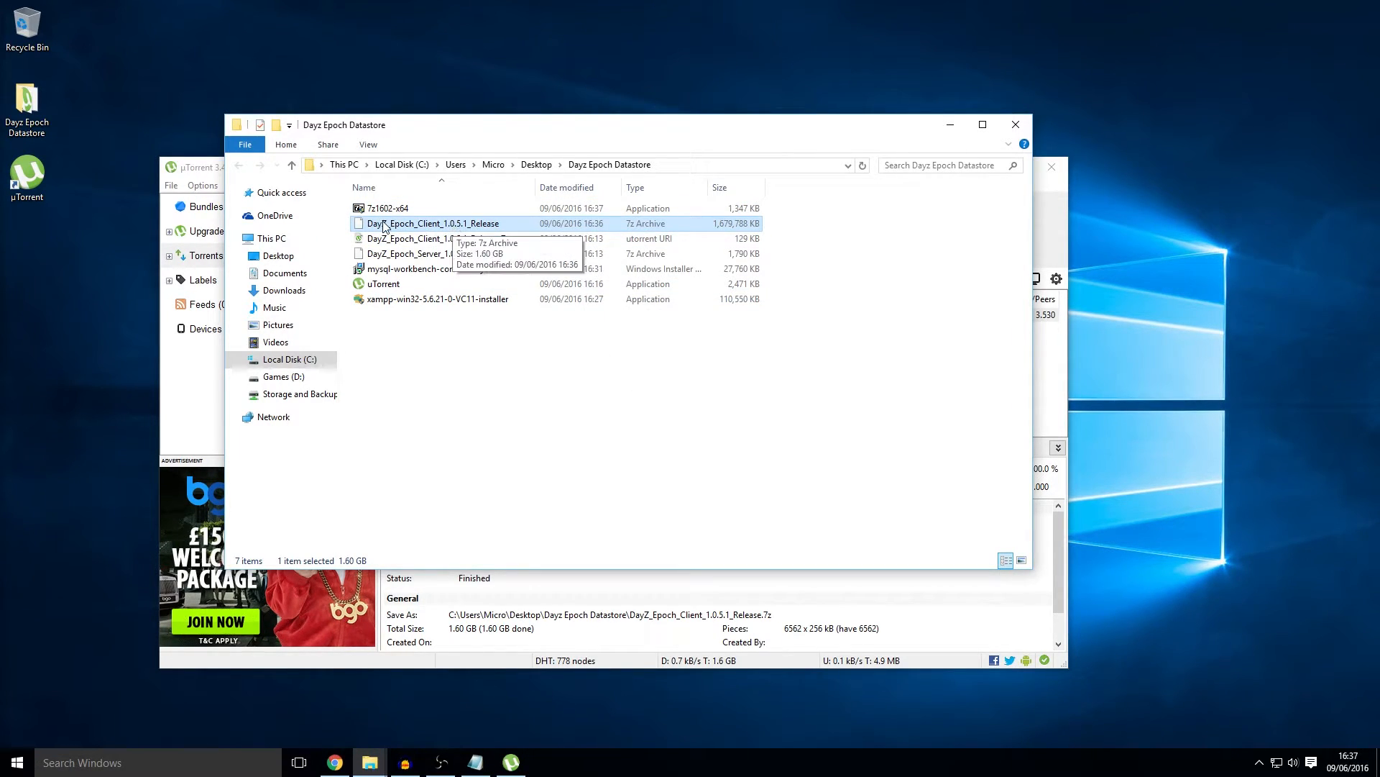
Step: Preview the DayZ client archive, then open its Properties
double_click(638, 226)
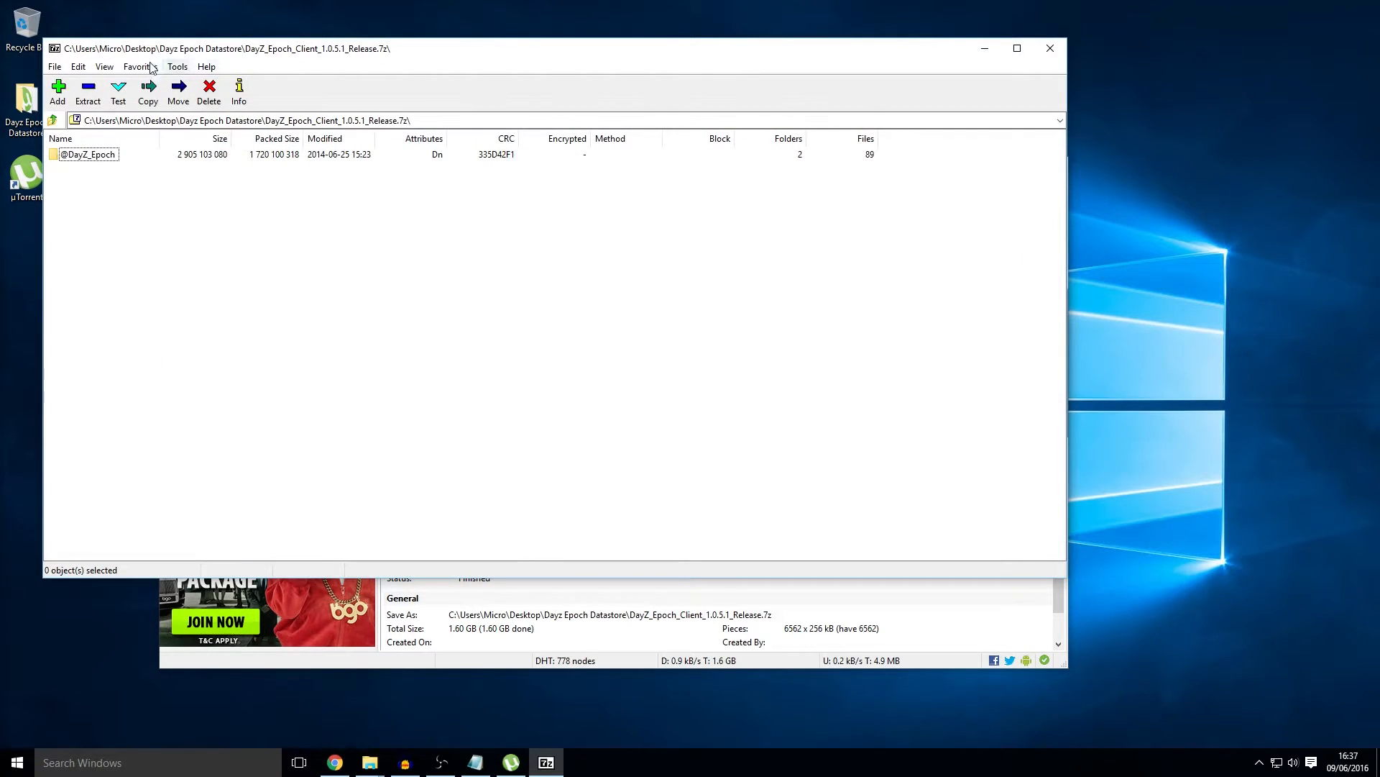
left_click(1051, 49)
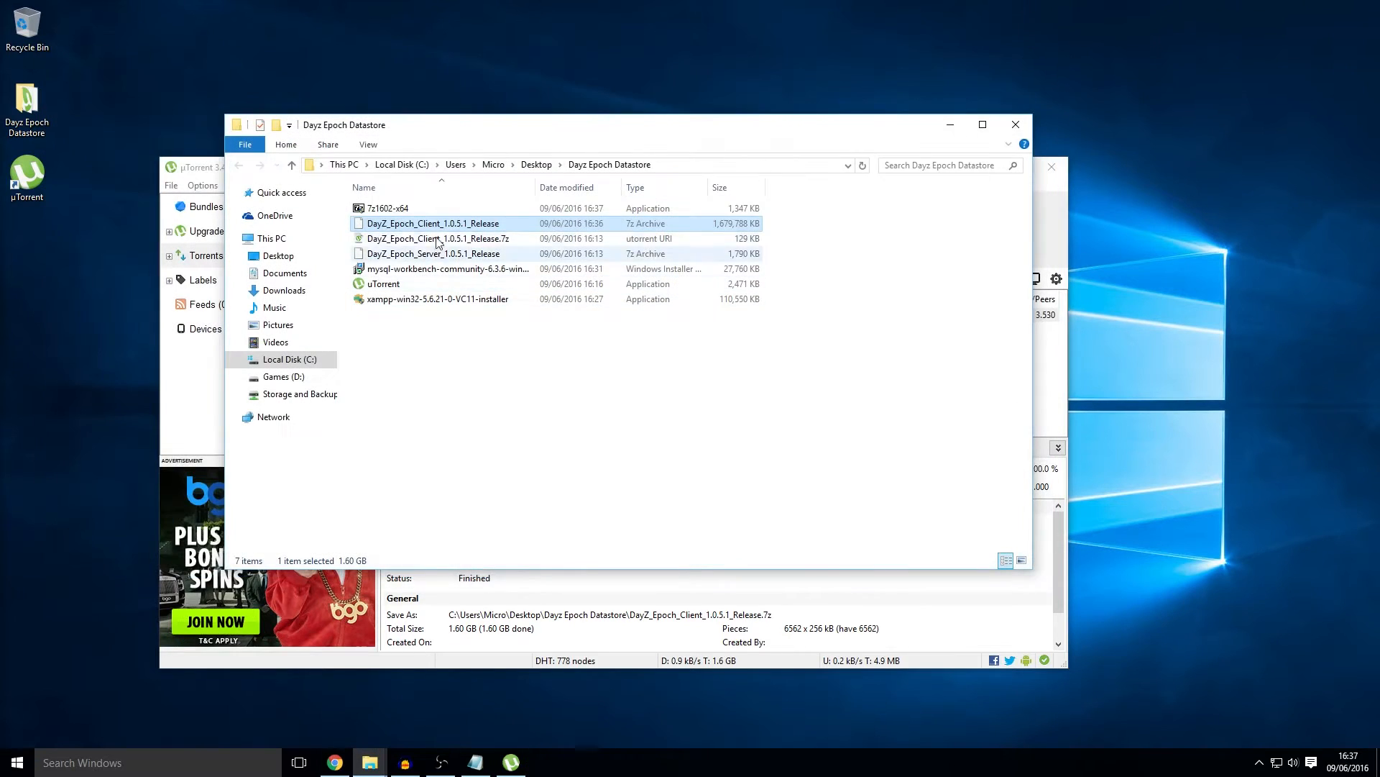
right_click(448, 225)
left_click(532, 498)
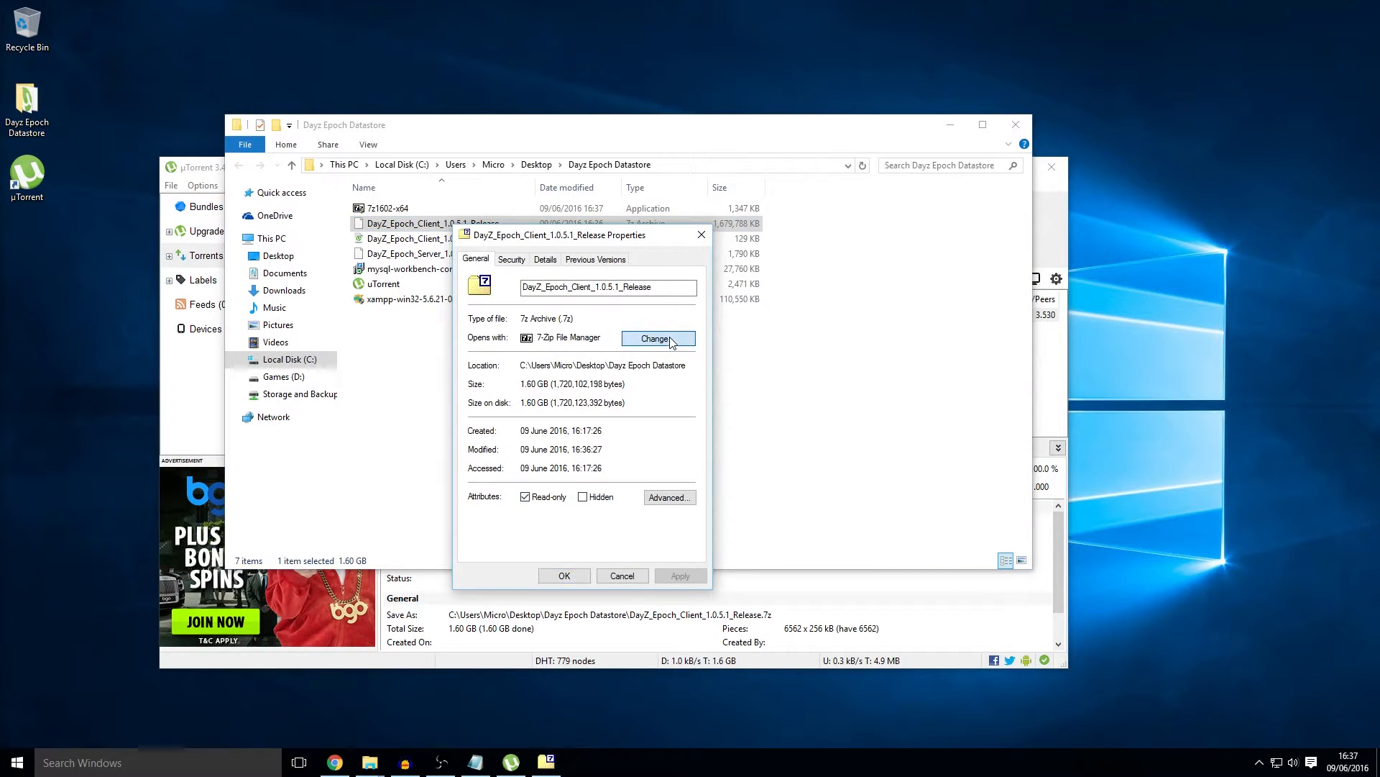
Step: Set 7-Zip File Manager (7zFM in Program Files\7-Zip) as the default .7z opener
left_click(656, 339)
left_click(610, 401)
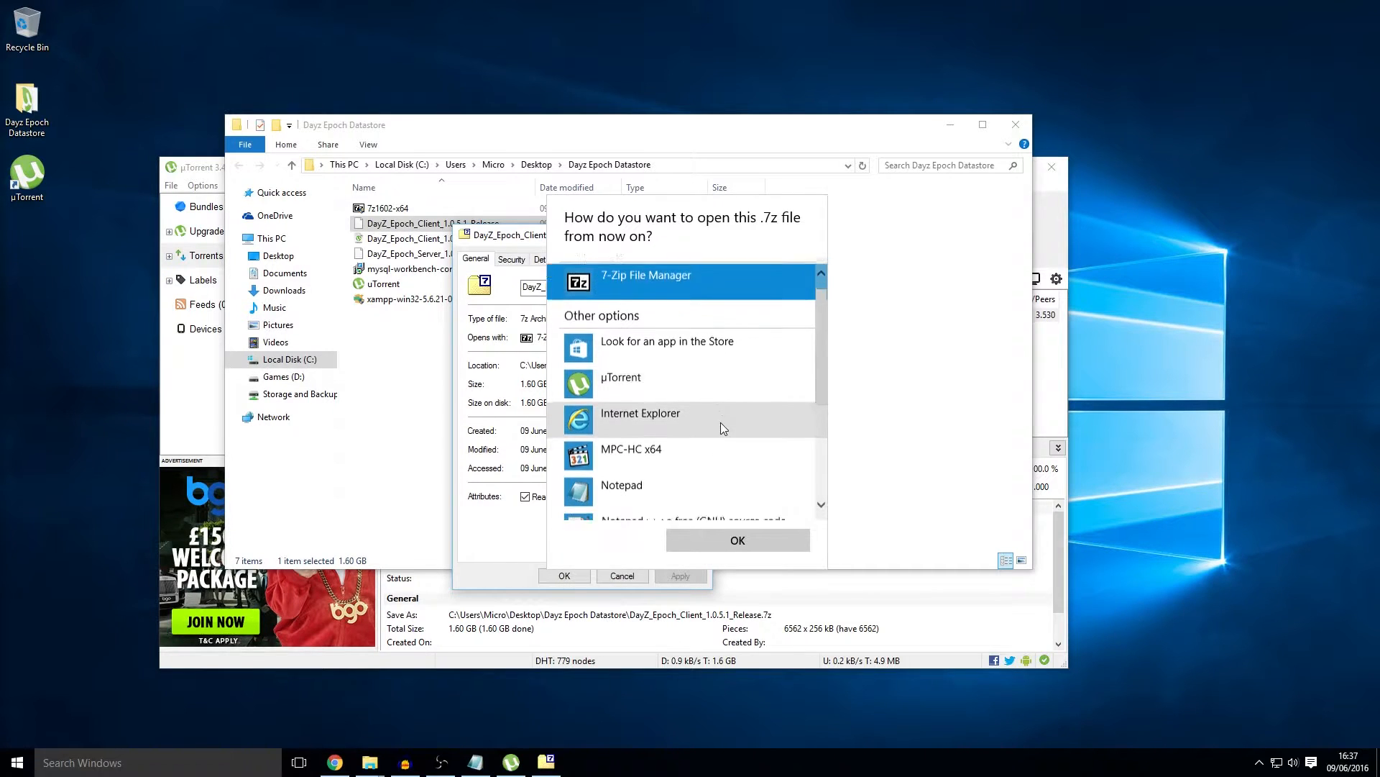
scroll(719, 423, "down", 5)
left_click(661, 503)
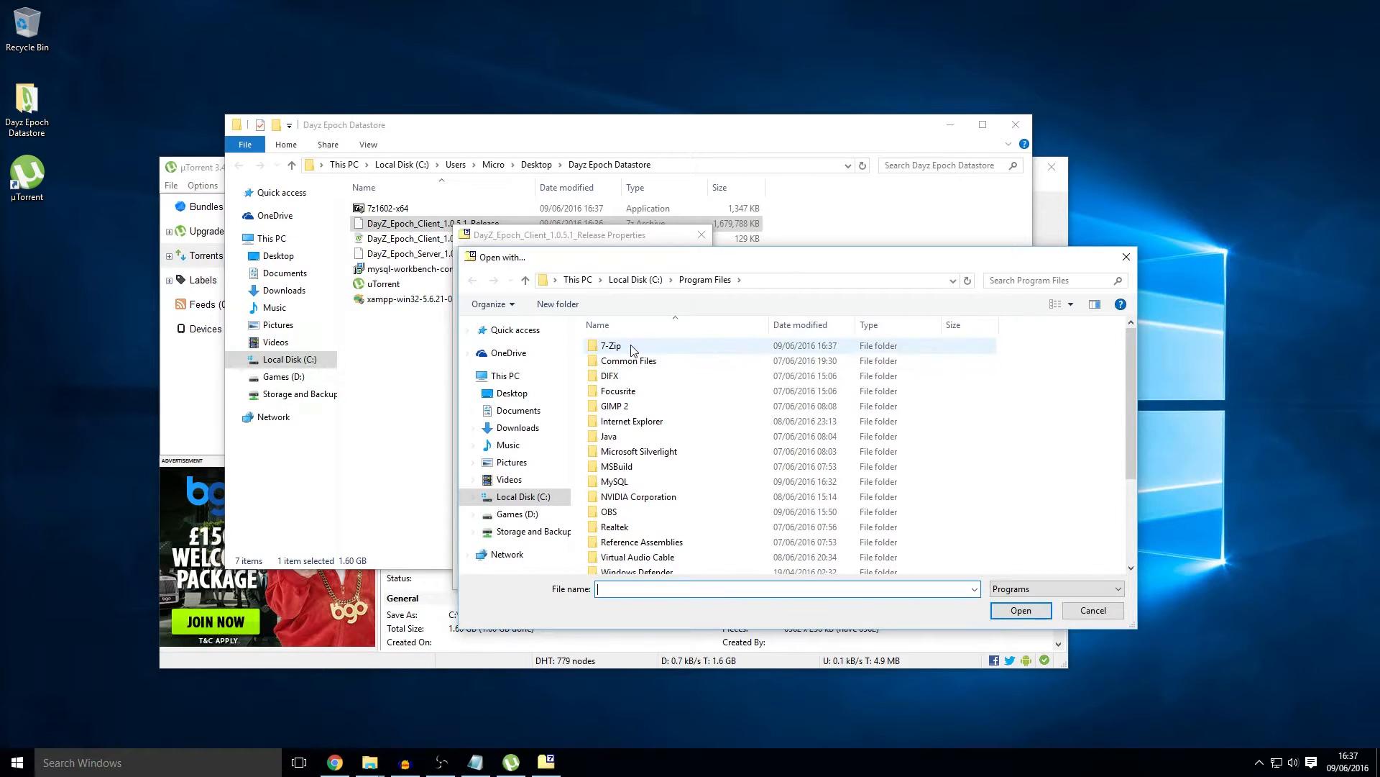
double_click(633, 350)
left_click(653, 379)
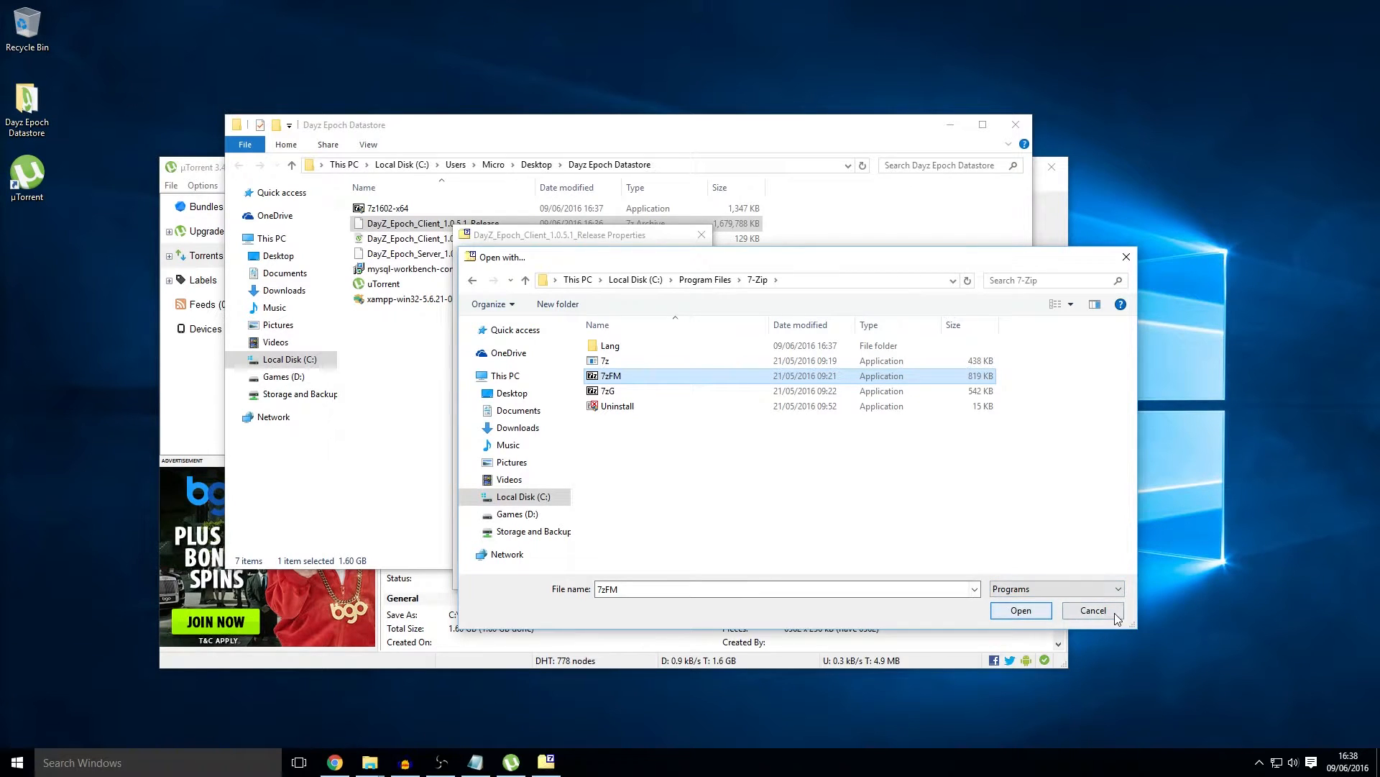
left_click(1016, 610)
left_click(565, 576)
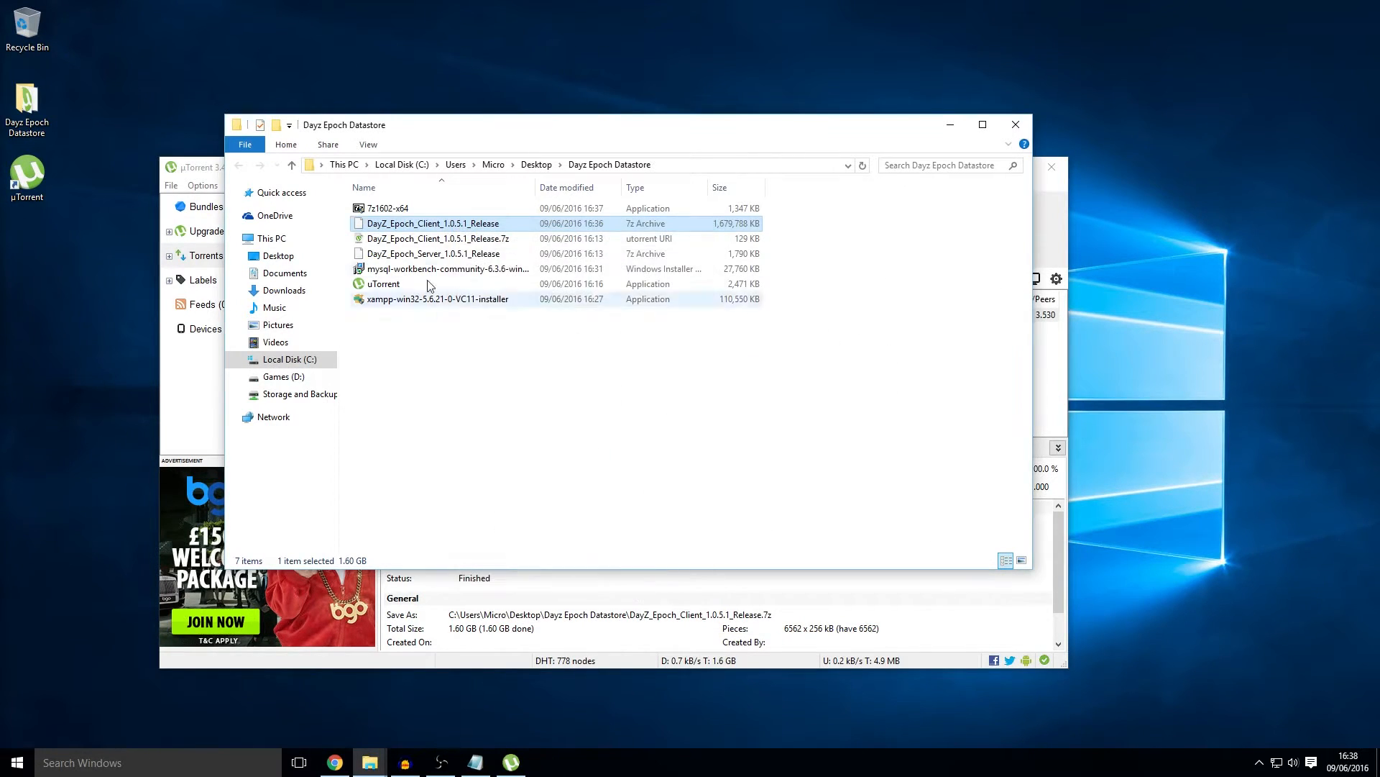
double_click(460, 225)
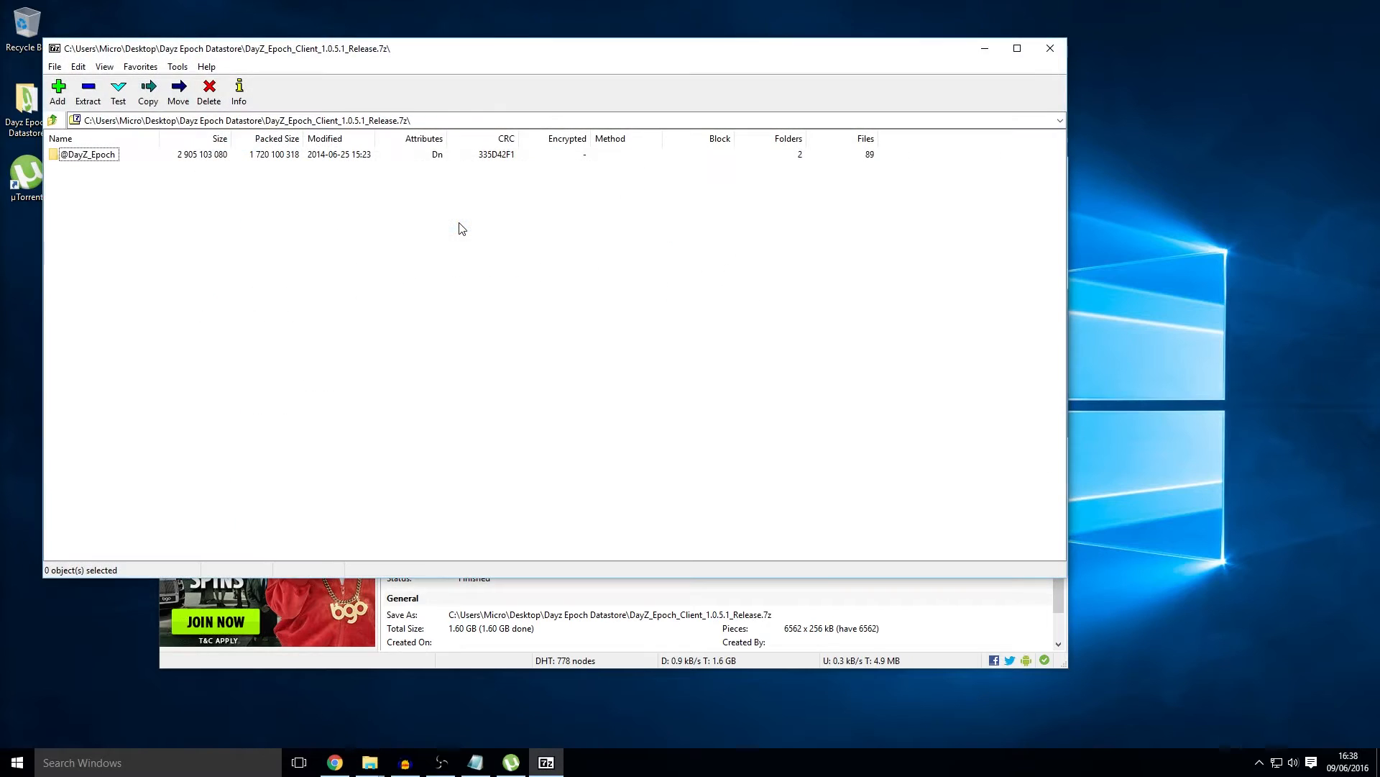
left_click_drag(404, 49, 967, 103)
left_click(649, 205)
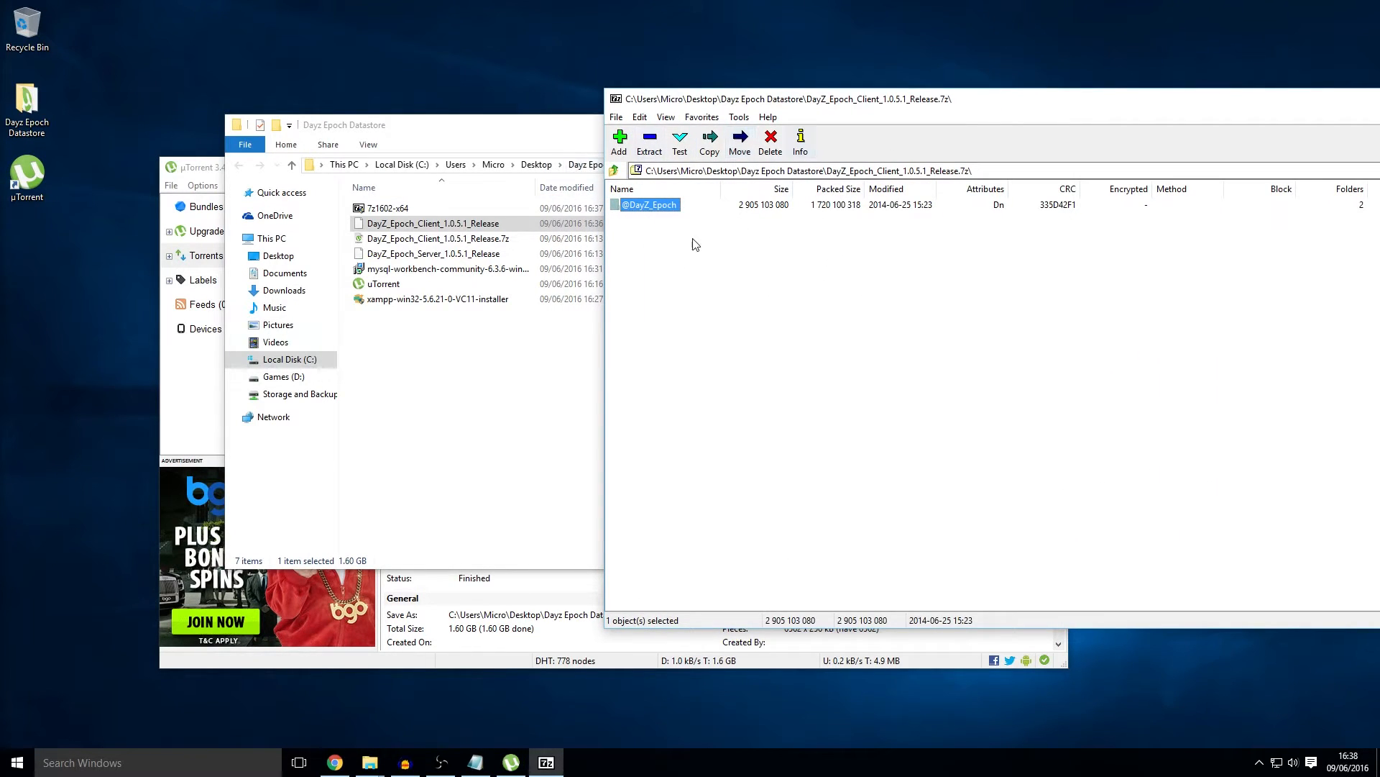
left_click_drag(656, 208, 425, 356)
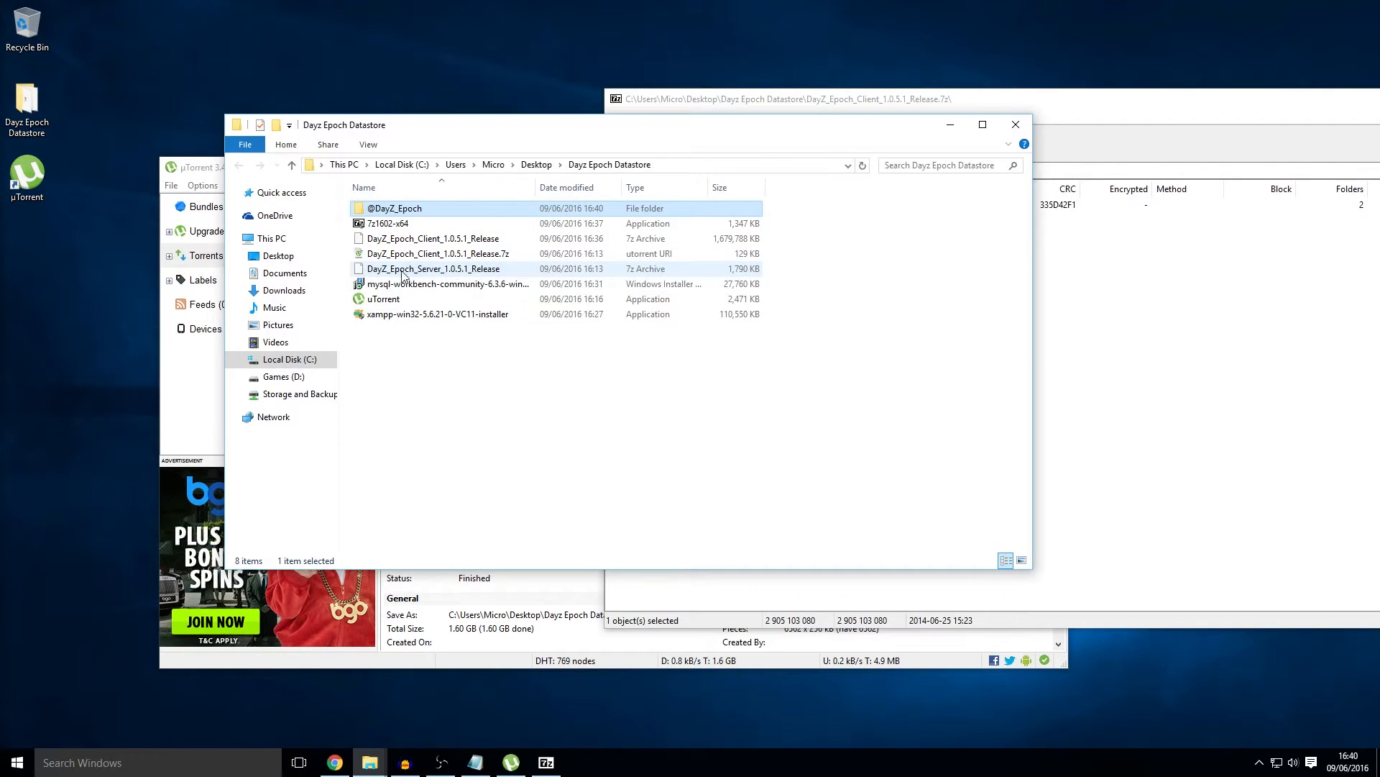
Step: Open the server archive and create a new 'Dayz Epoch Server' folder in the datastore
double_click(411, 273)
left_click_drag(364, 41, 1145, 151)
left_click(477, 386)
right_click(476, 383)
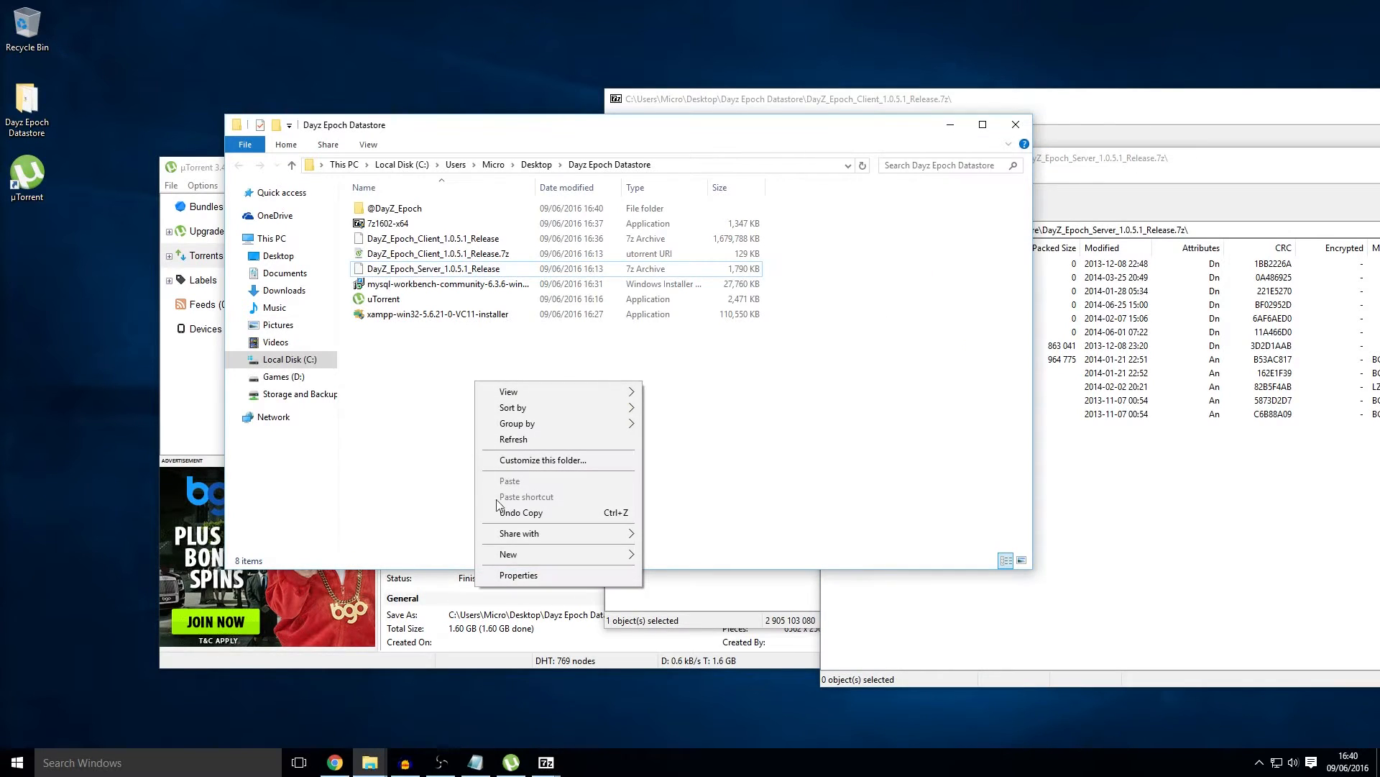
mouse_move(519, 555)
left_click(684, 556)
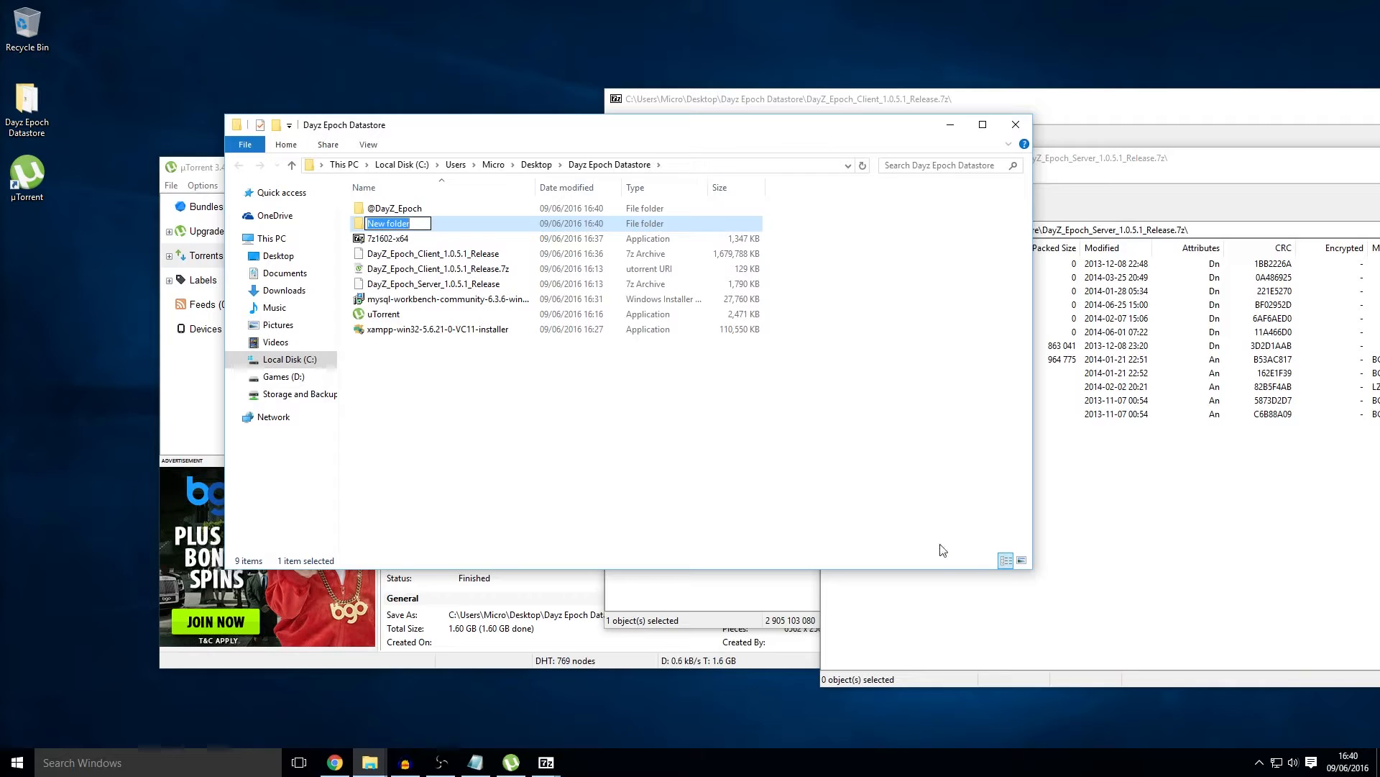
type("Dayz ER")
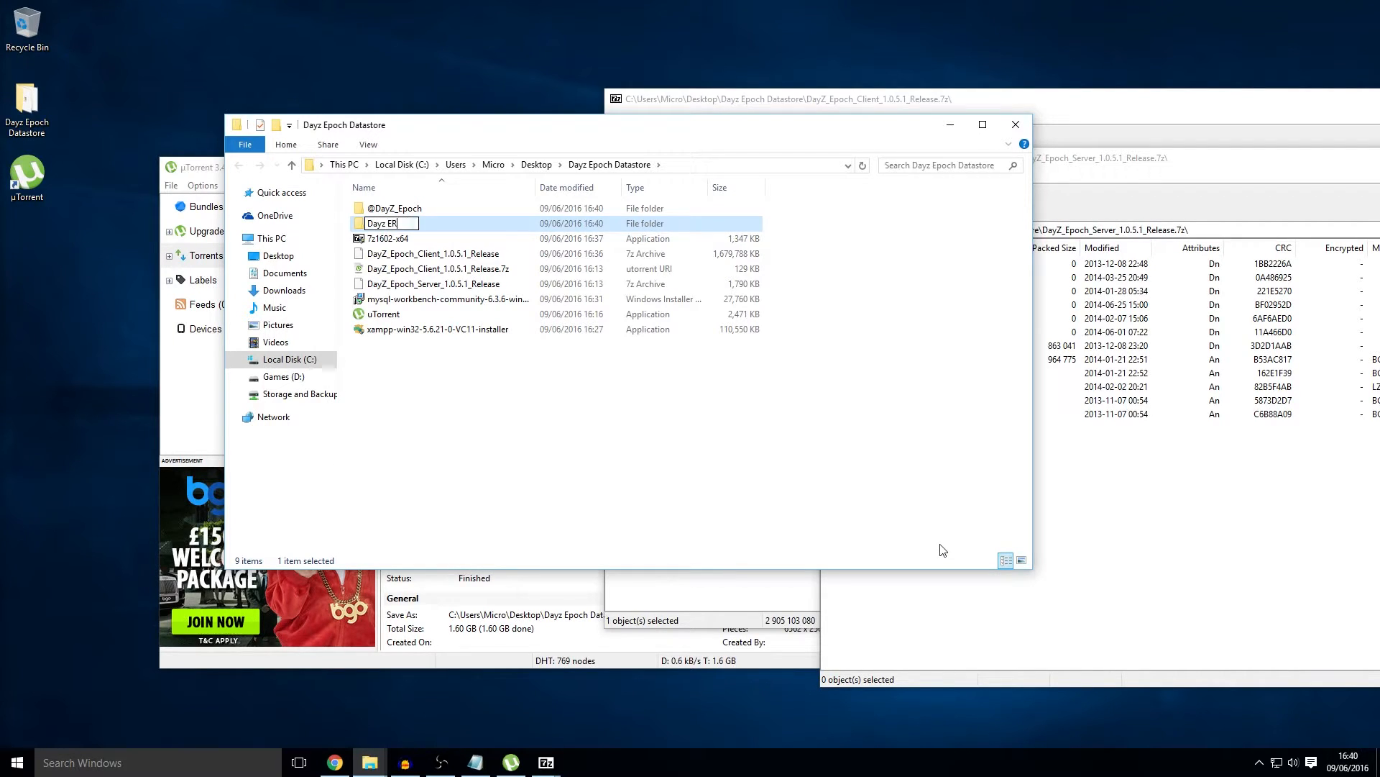
key("BackSpace")
type("poch Serve")
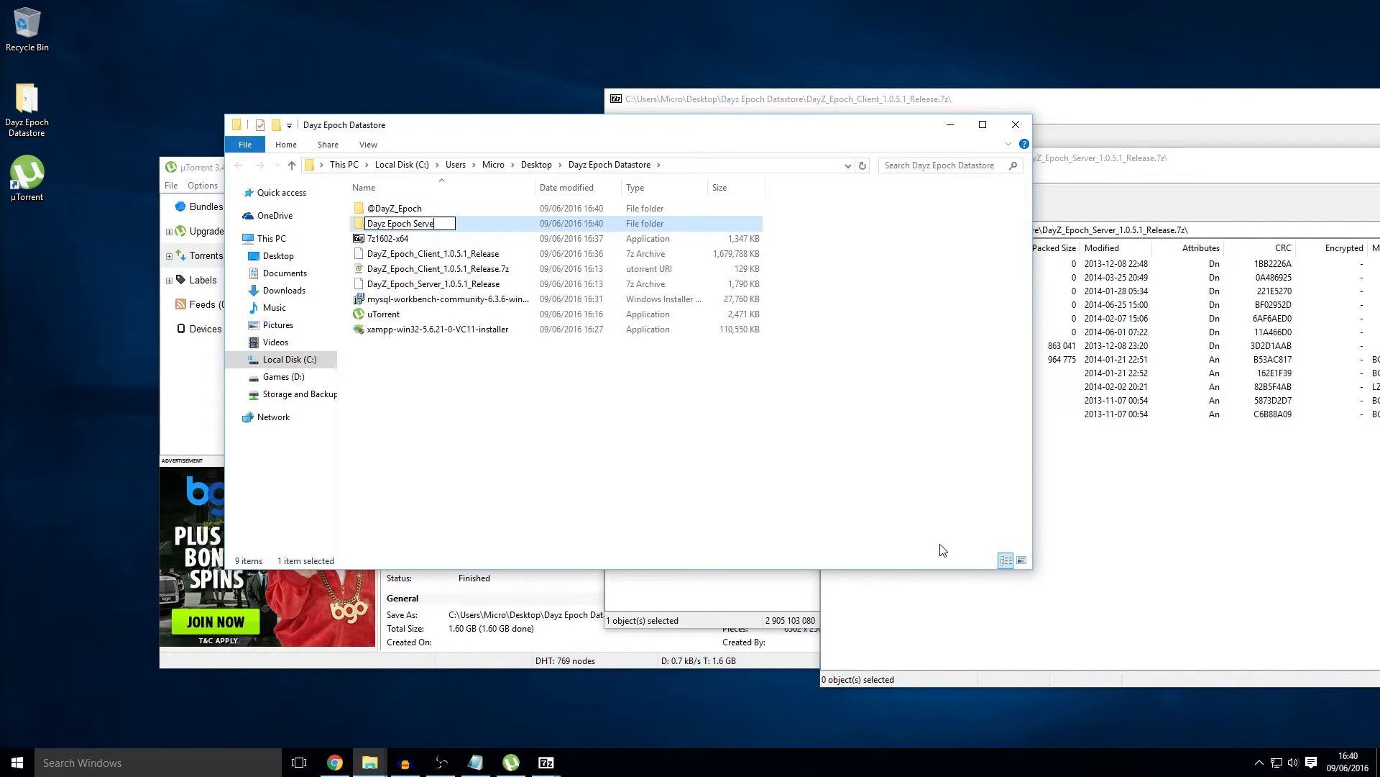
type("r")
left_click(896, 493)
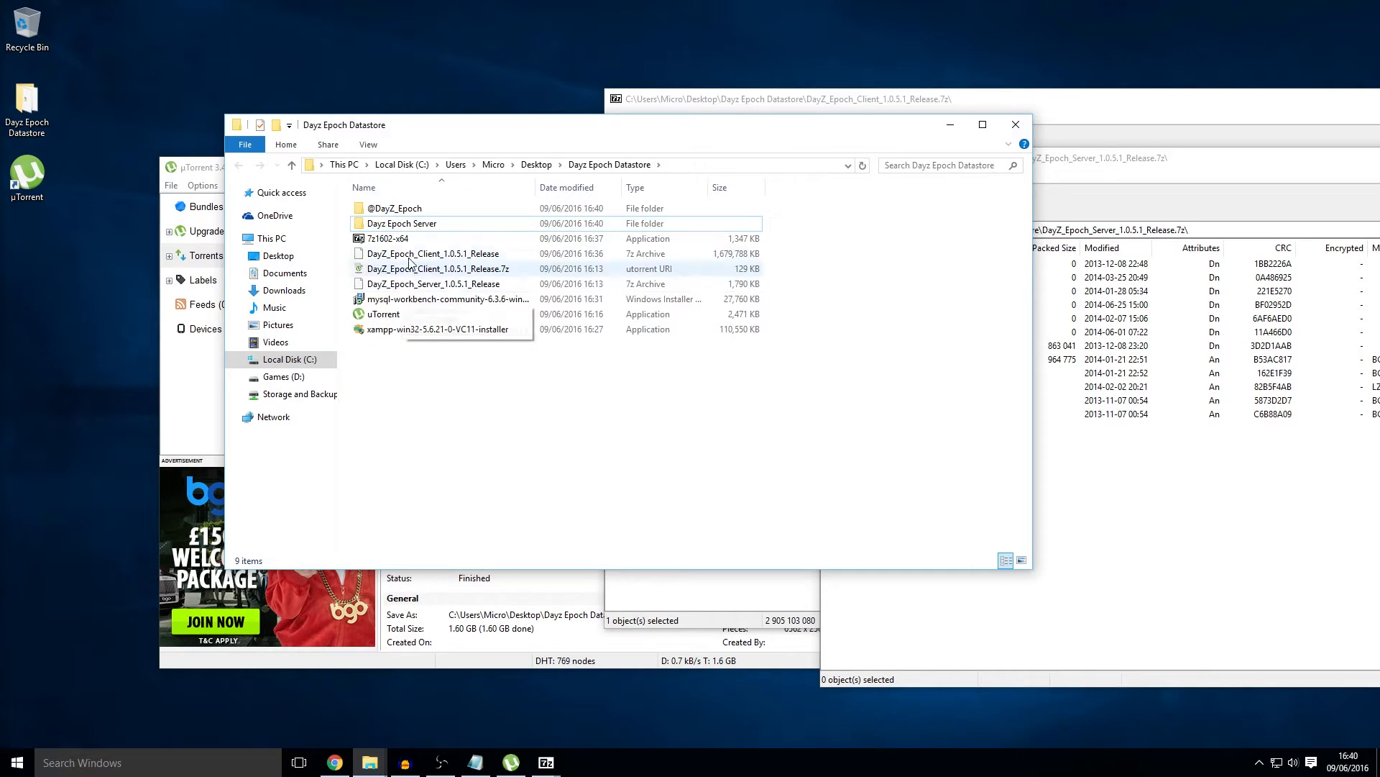
Step: Extract all 12 server archive entries into Dayz Epoch Server and close the server archive
left_click(1205, 549)
left_click_drag(1029, 544, 850, 254)
left_click_drag(974, 550, 737, 198)
left_click_drag(854, 291, 415, 227)
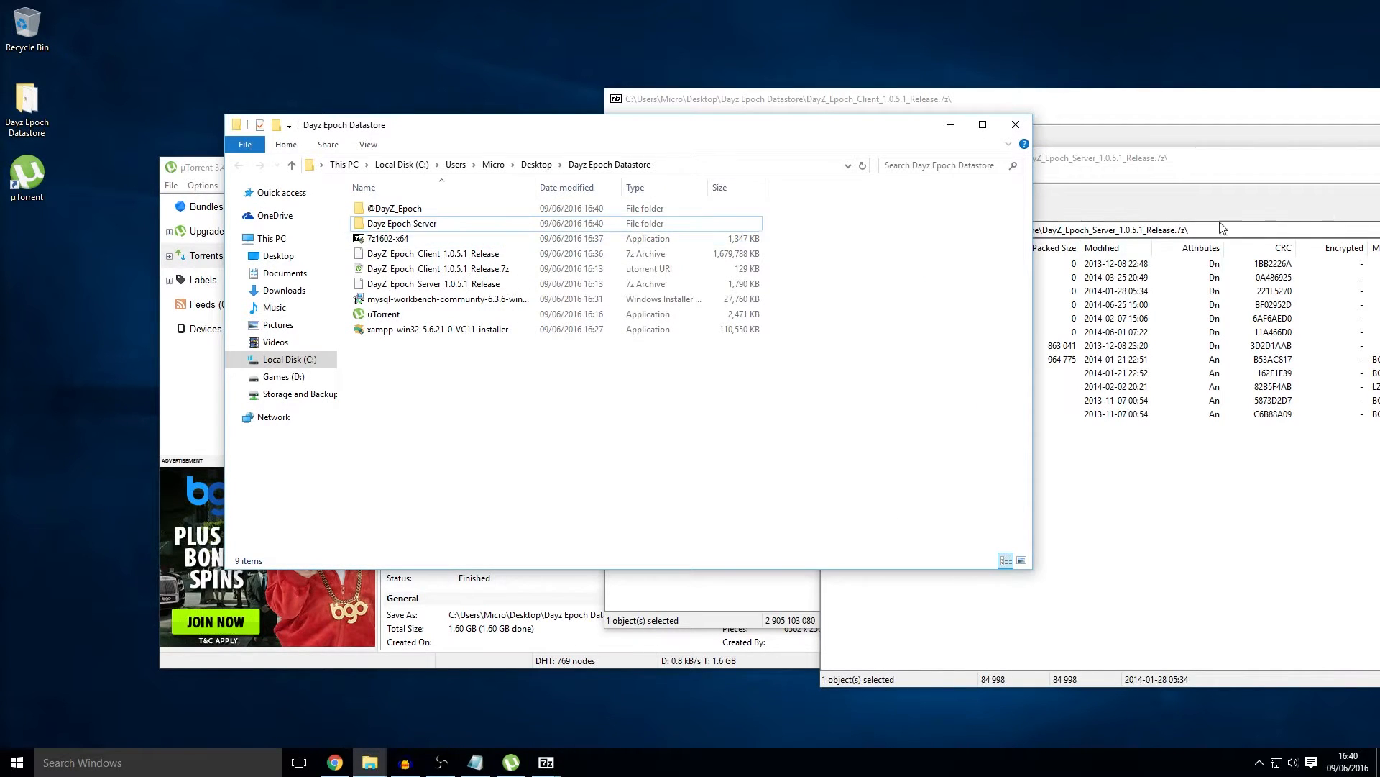
left_click_drag(1285, 164, 397, 245)
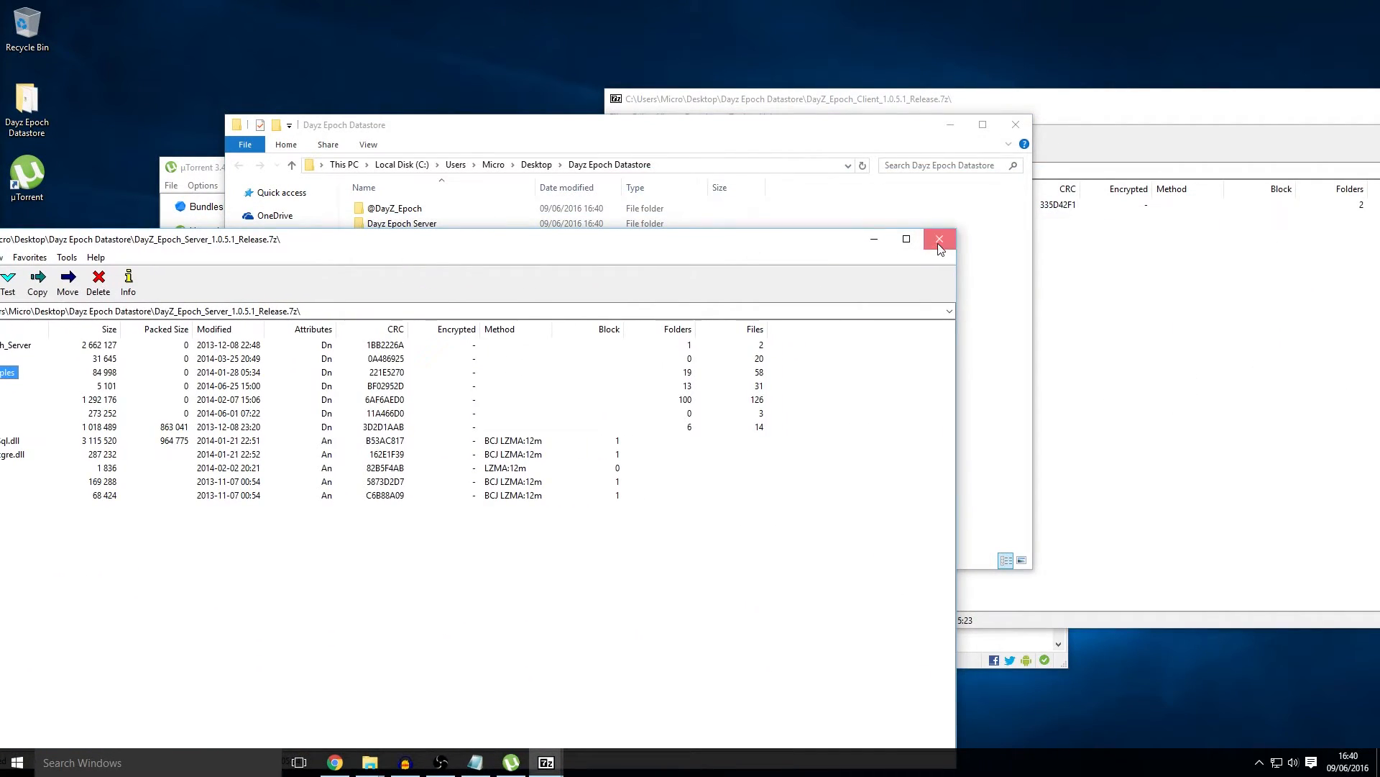
left_click(940, 239)
left_click_drag(1183, 103, 546, 201)
Step: Close the client archive window and quit uTorrent from the taskbar
left_click(976, 196)
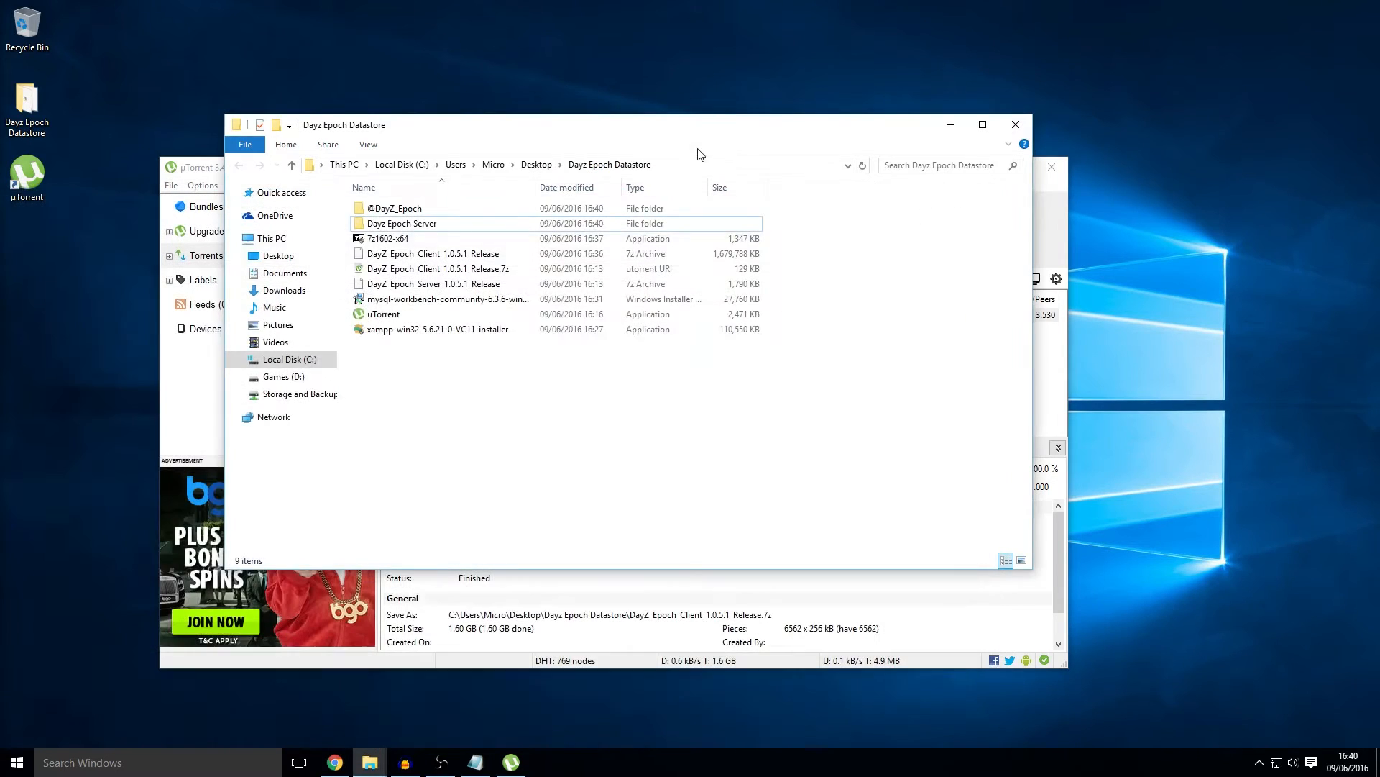
left_click_drag(755, 130, 1014, 110)
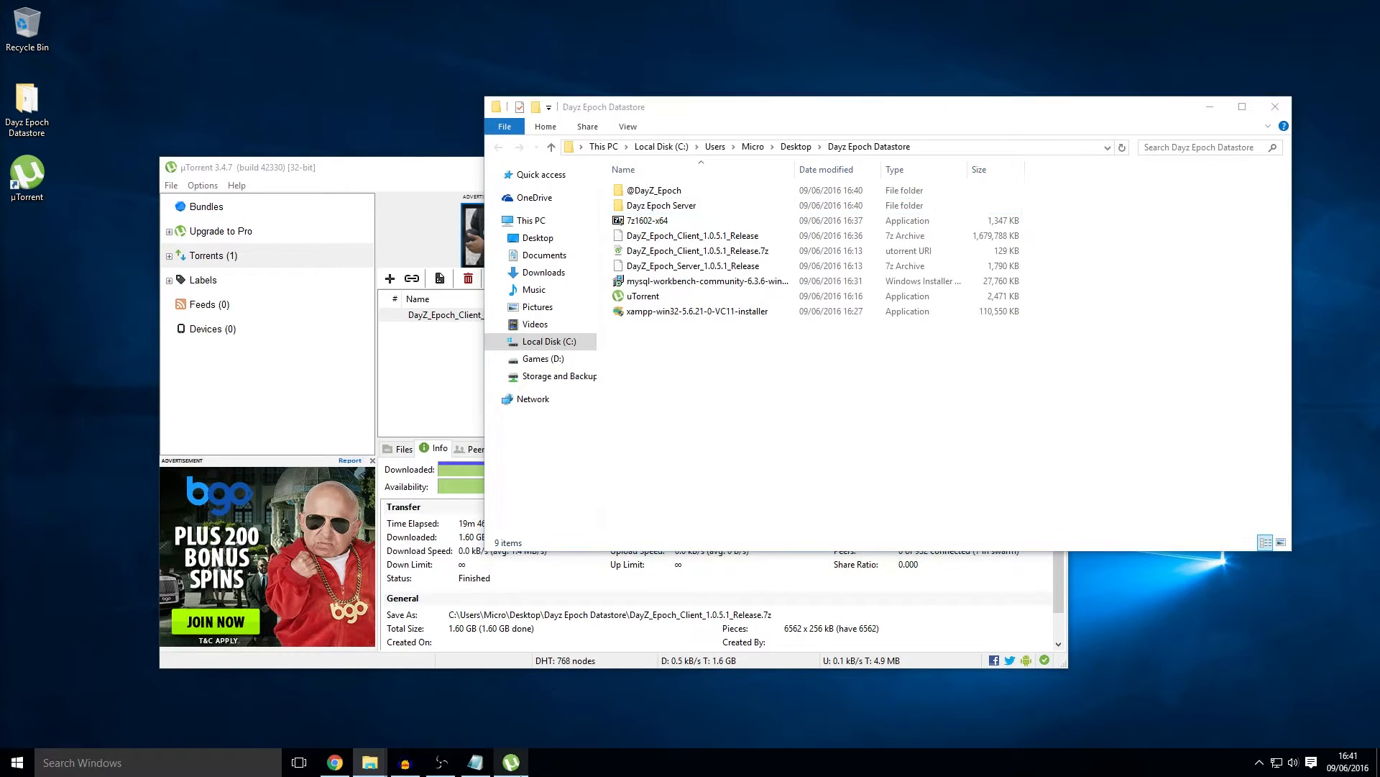
right_click(509, 761)
left_click(500, 737)
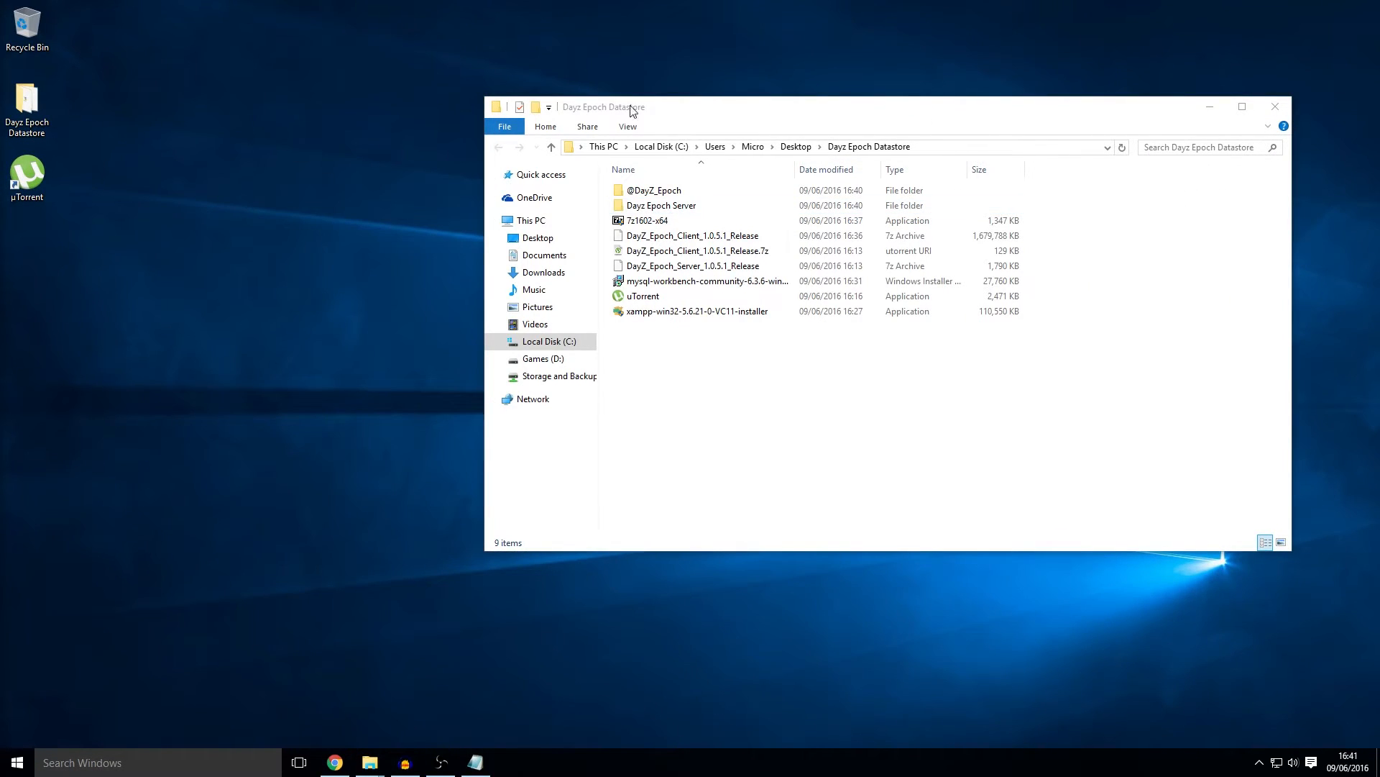
left_click_drag(740, 113, 507, 119)
Step: Open the desktop Dayz Epoch Server folder and snap it left beside the datastore window
left_click_drag(602, 116, 1026, 388)
left_click(695, 333)
double_click(694, 332)
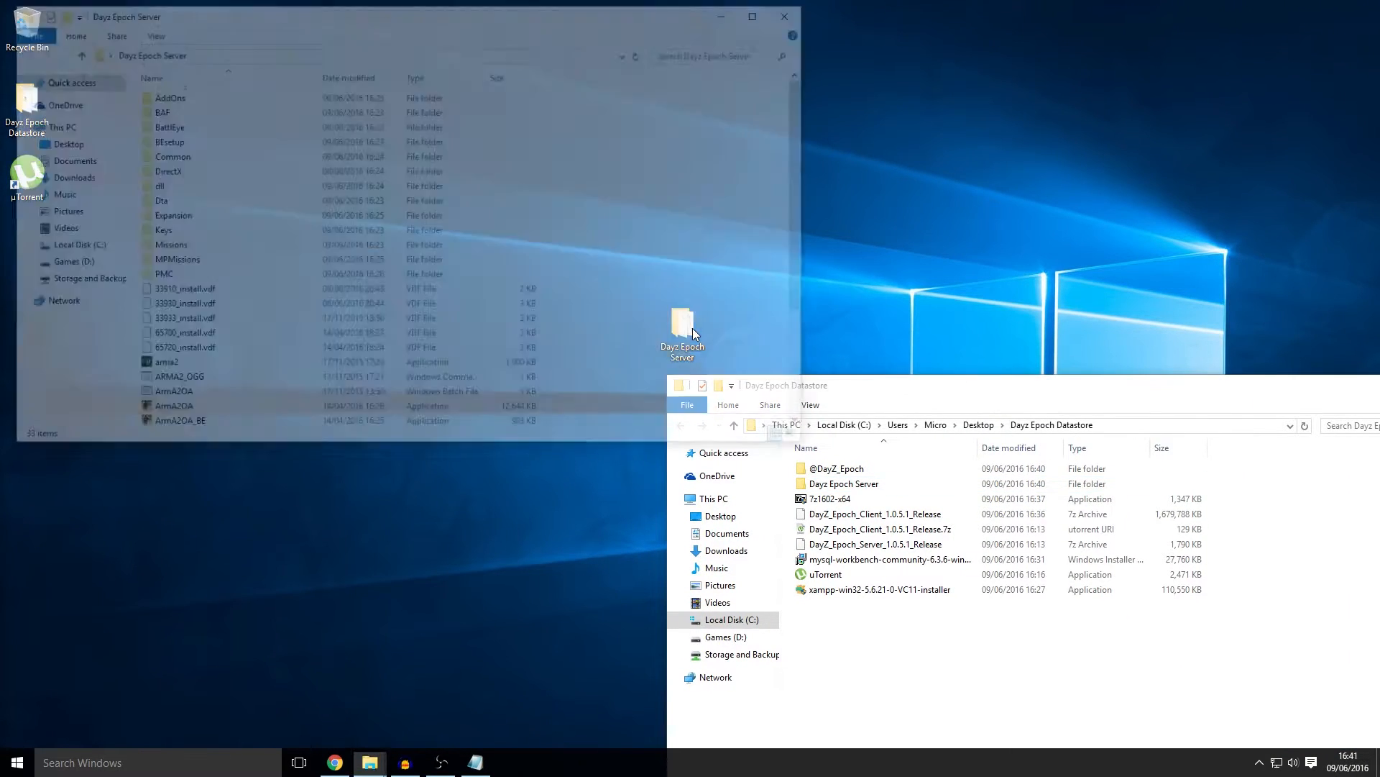
left_click_drag(546, 25, 478, 191)
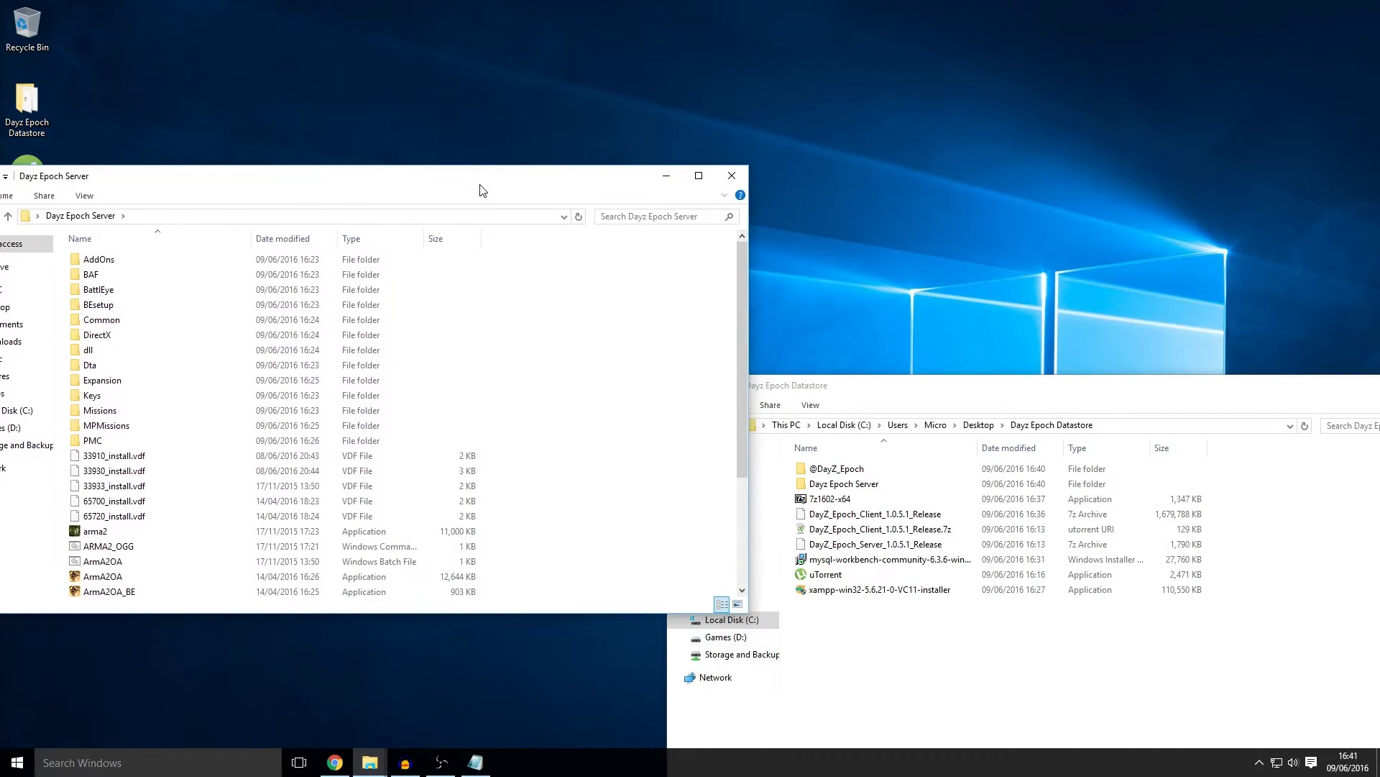
key("super+Left")
left_click(891, 150)
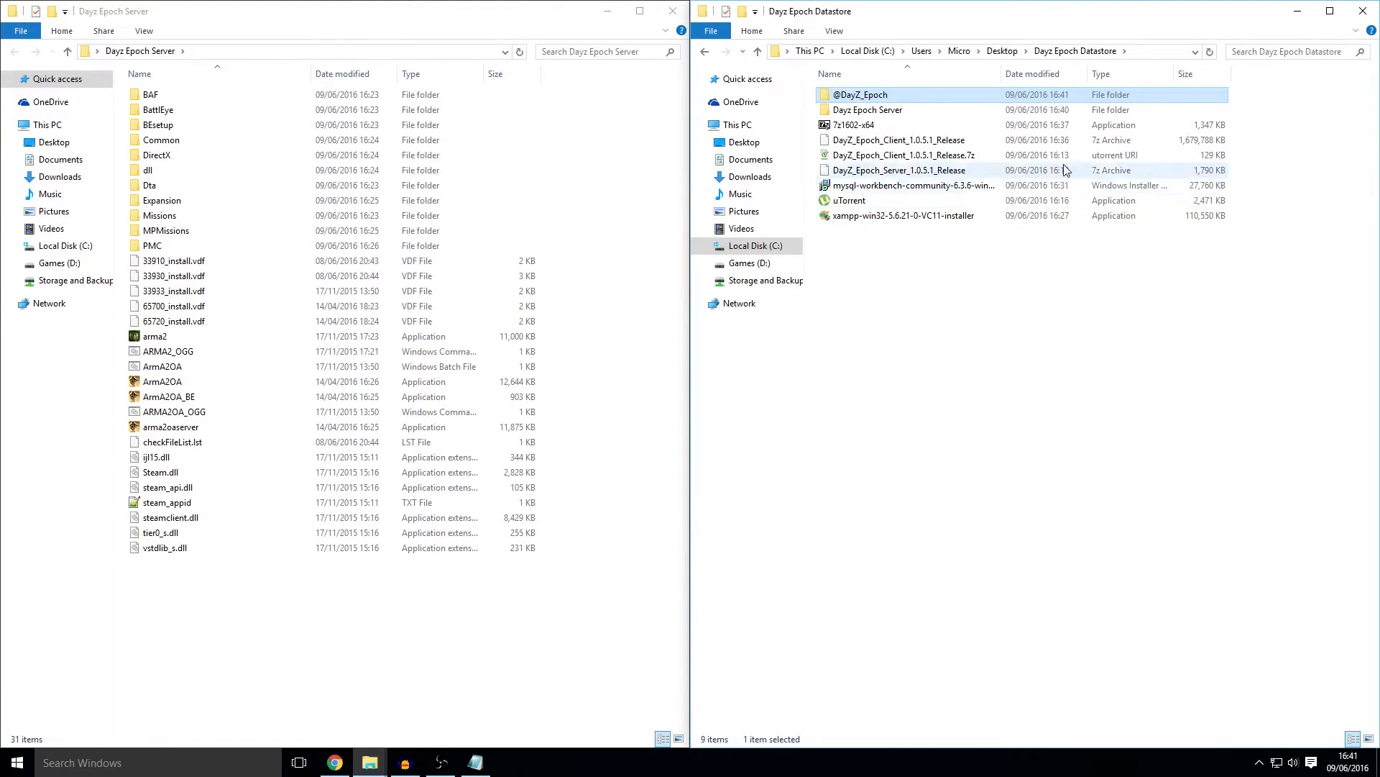
double_click(855, 101)
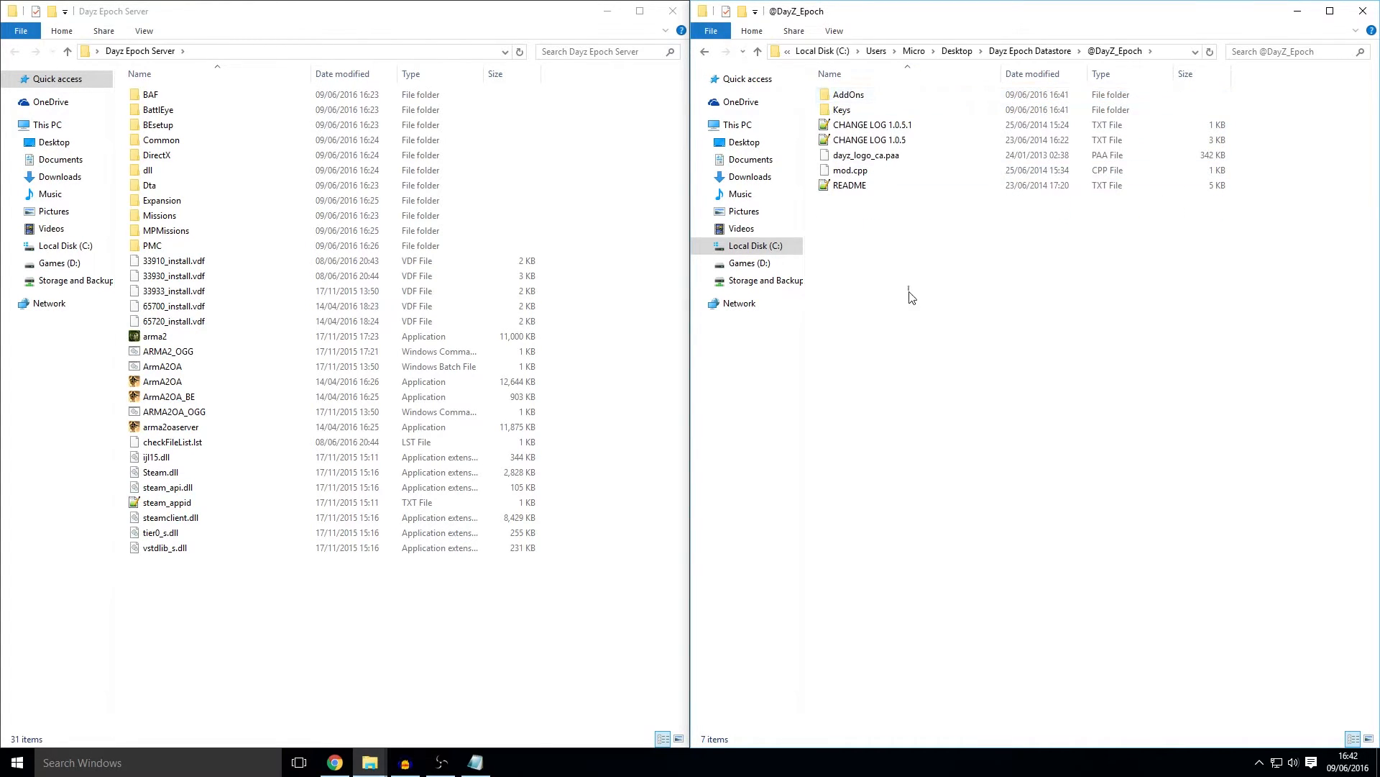
left_click_drag(909, 296, 836, 15)
left_click(611, 455)
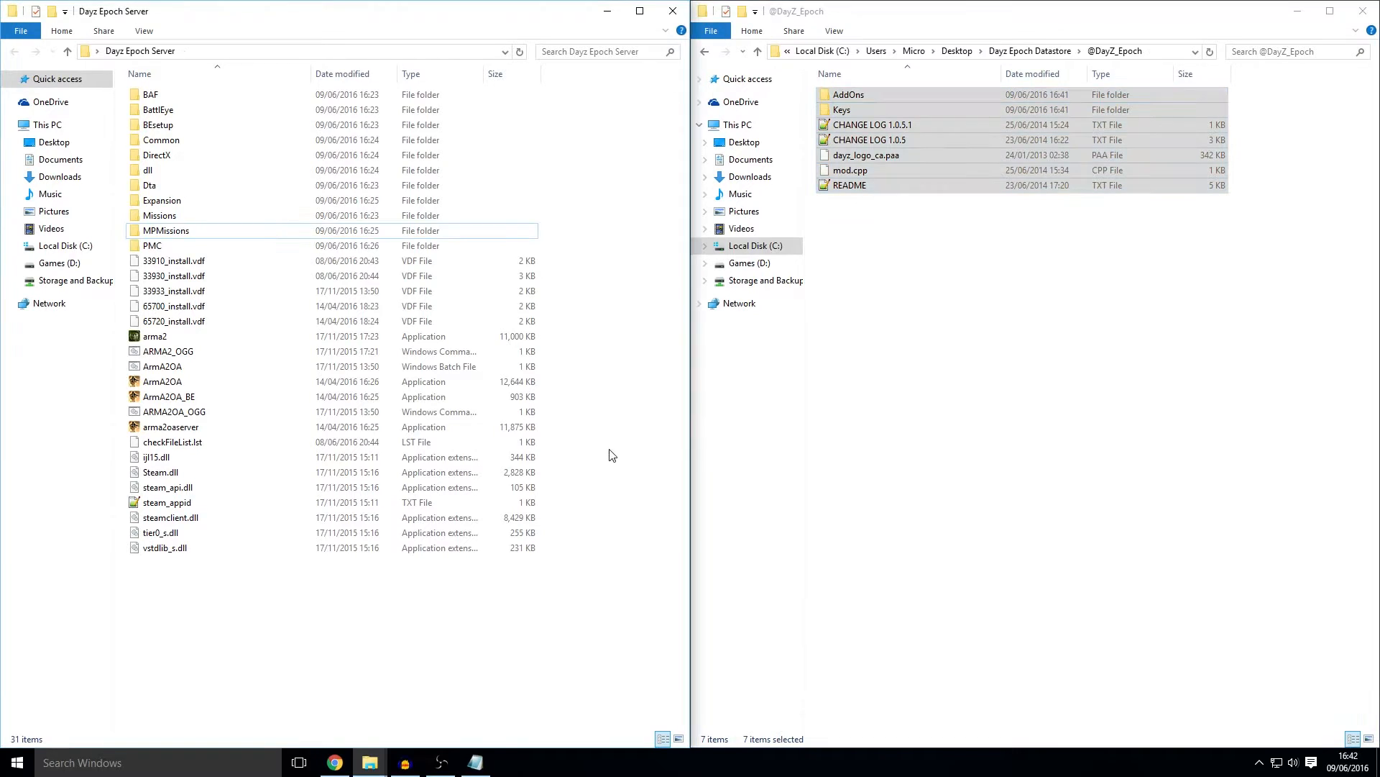
key("ctrl+v")
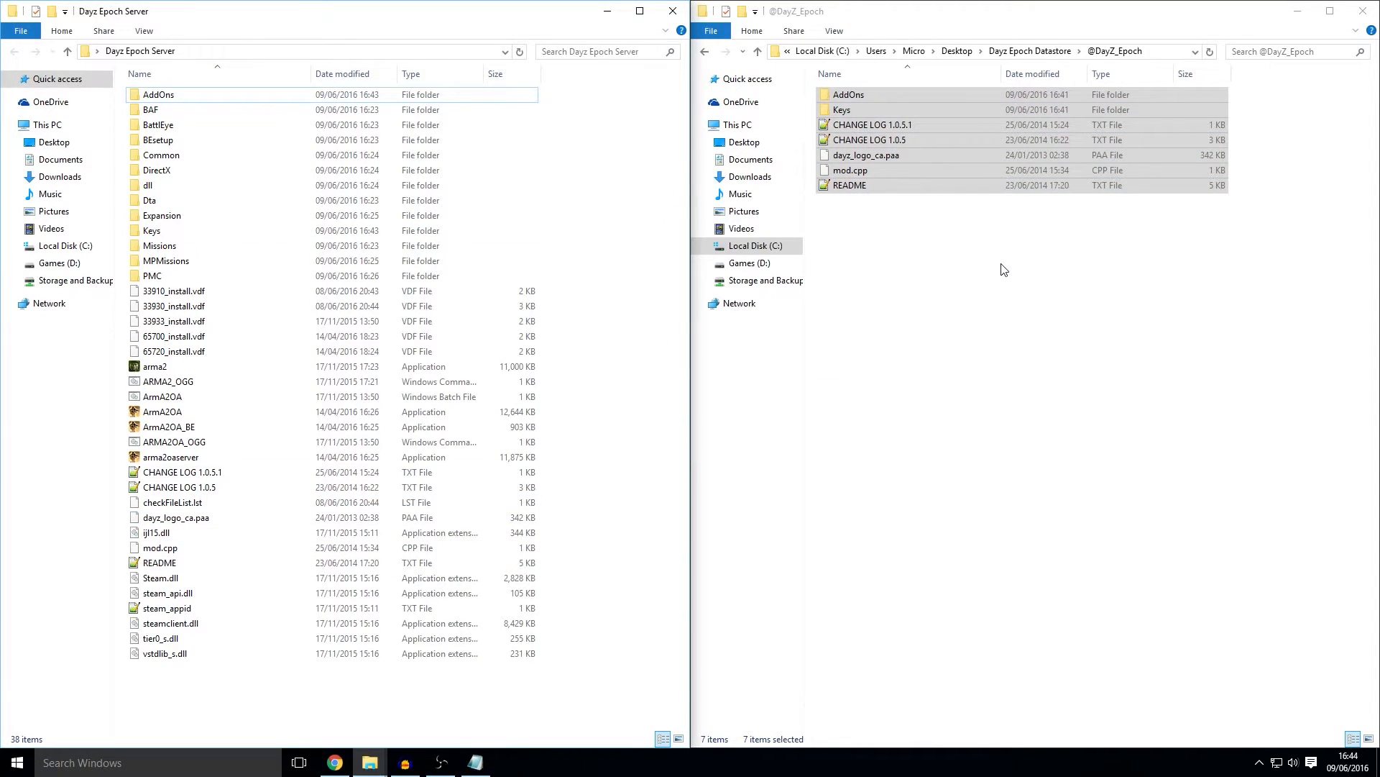
left_click(1038, 52)
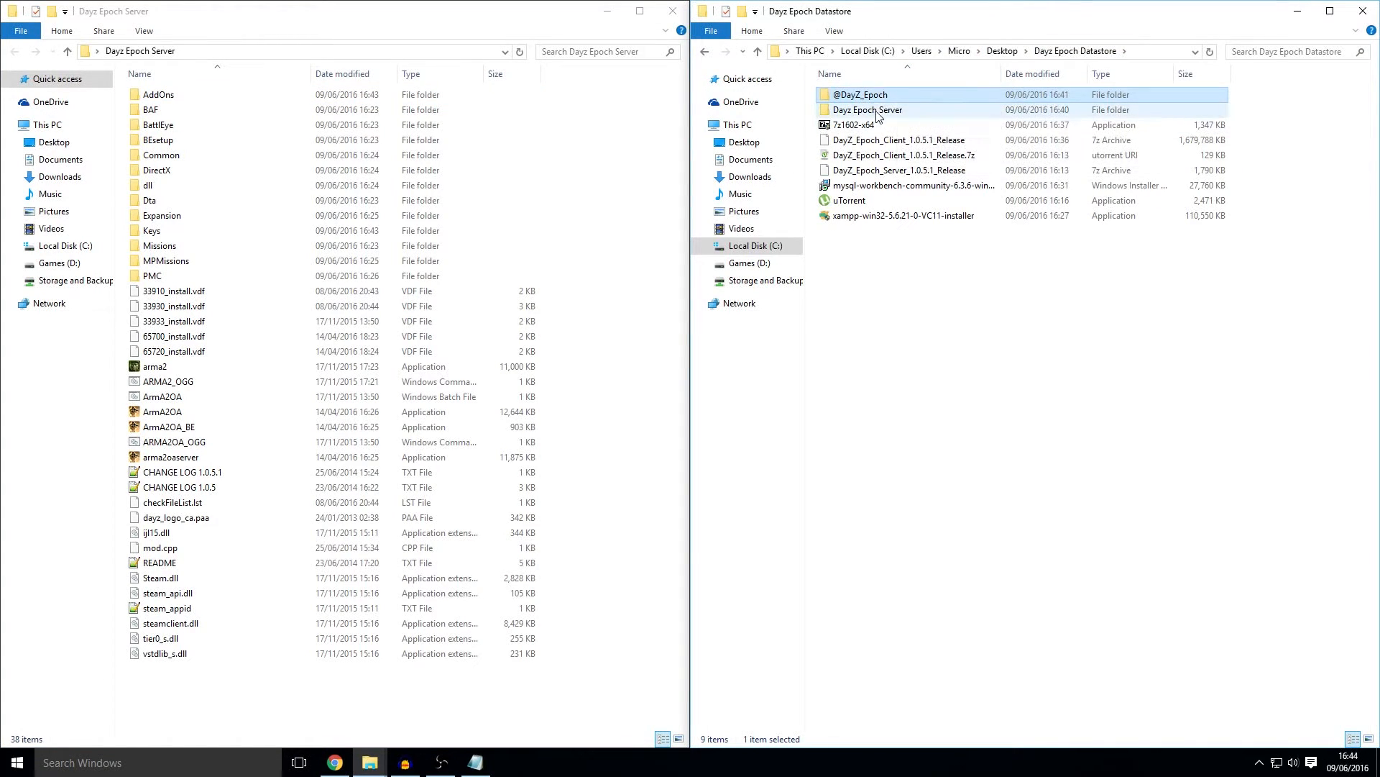
double_click(877, 112)
left_click(892, 96)
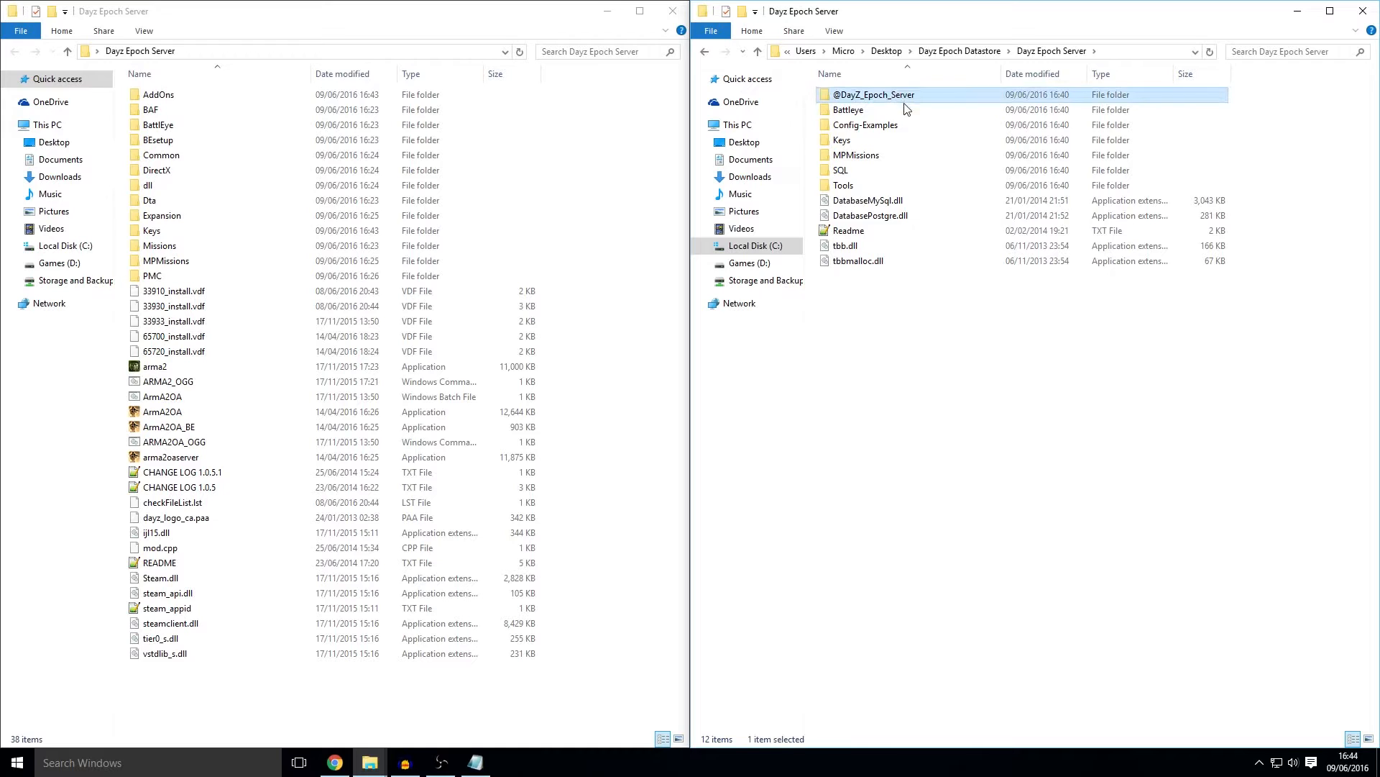
left_click_drag(897, 115, 610, 170)
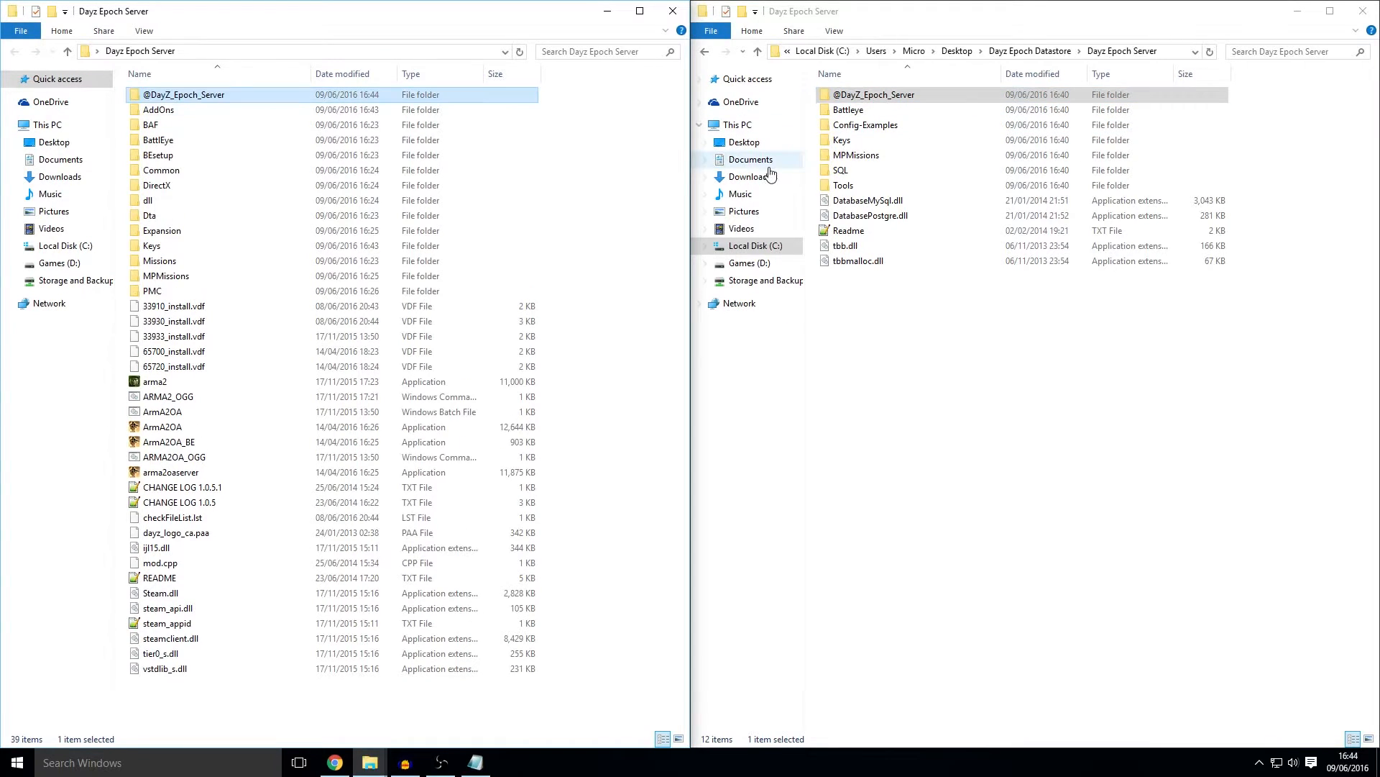
left_click(854, 112)
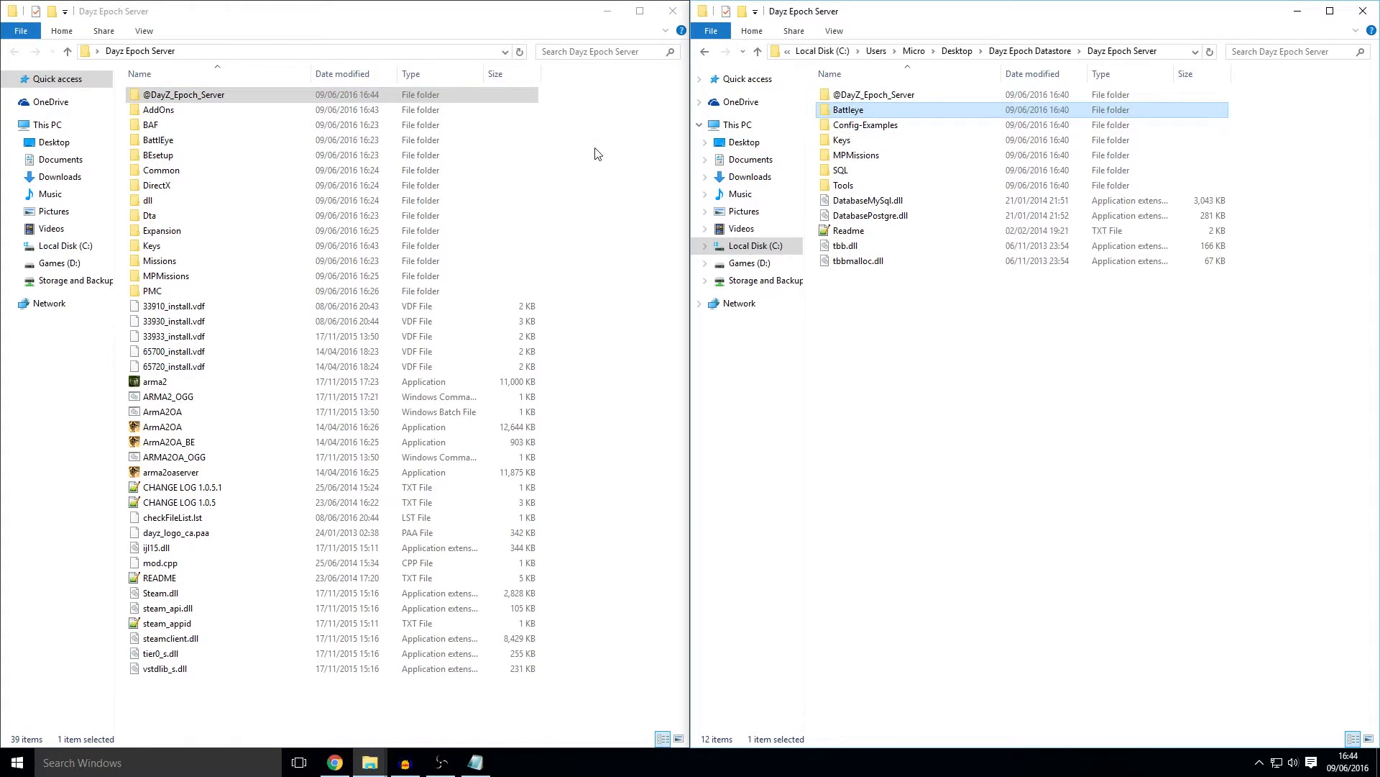
left_click_drag(595, 154, 604, 161)
left_click(851, 146)
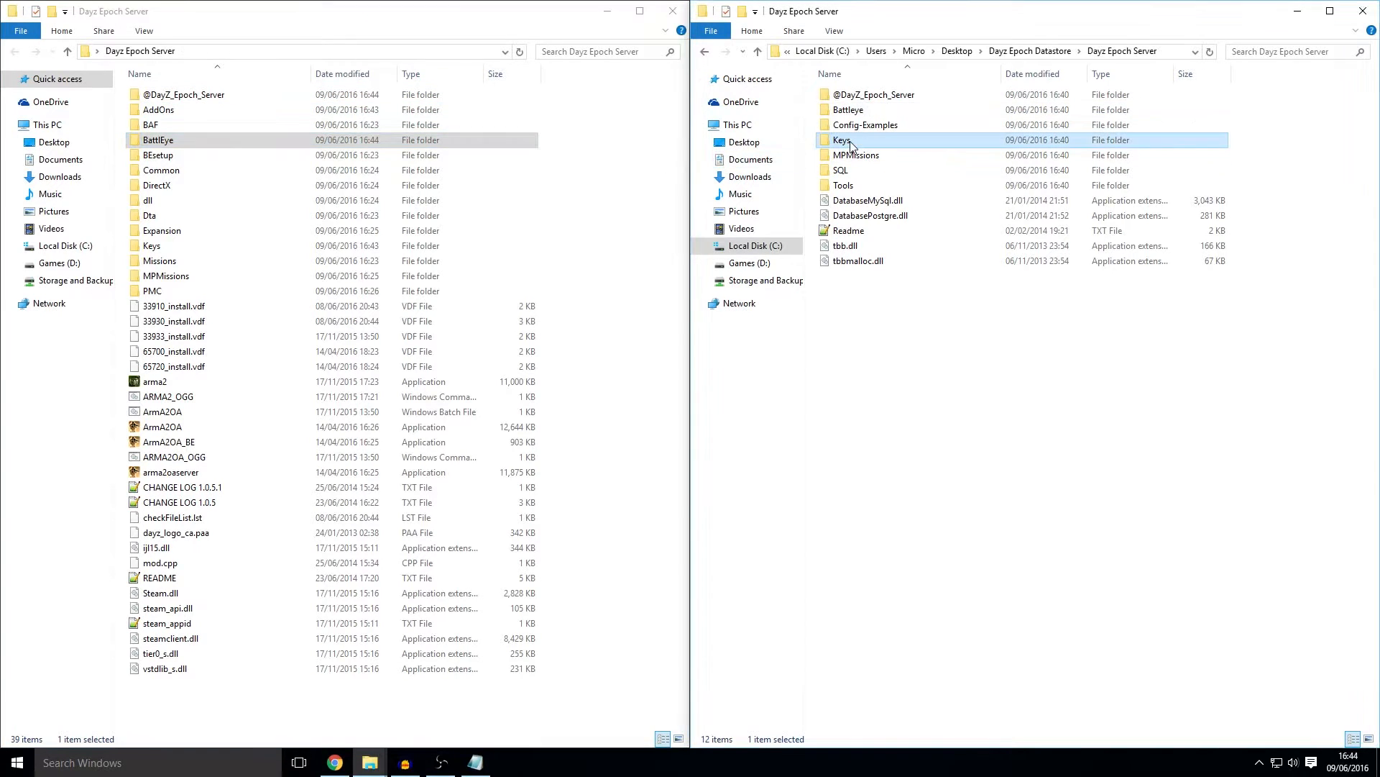
left_click_drag(579, 247, 601, 234)
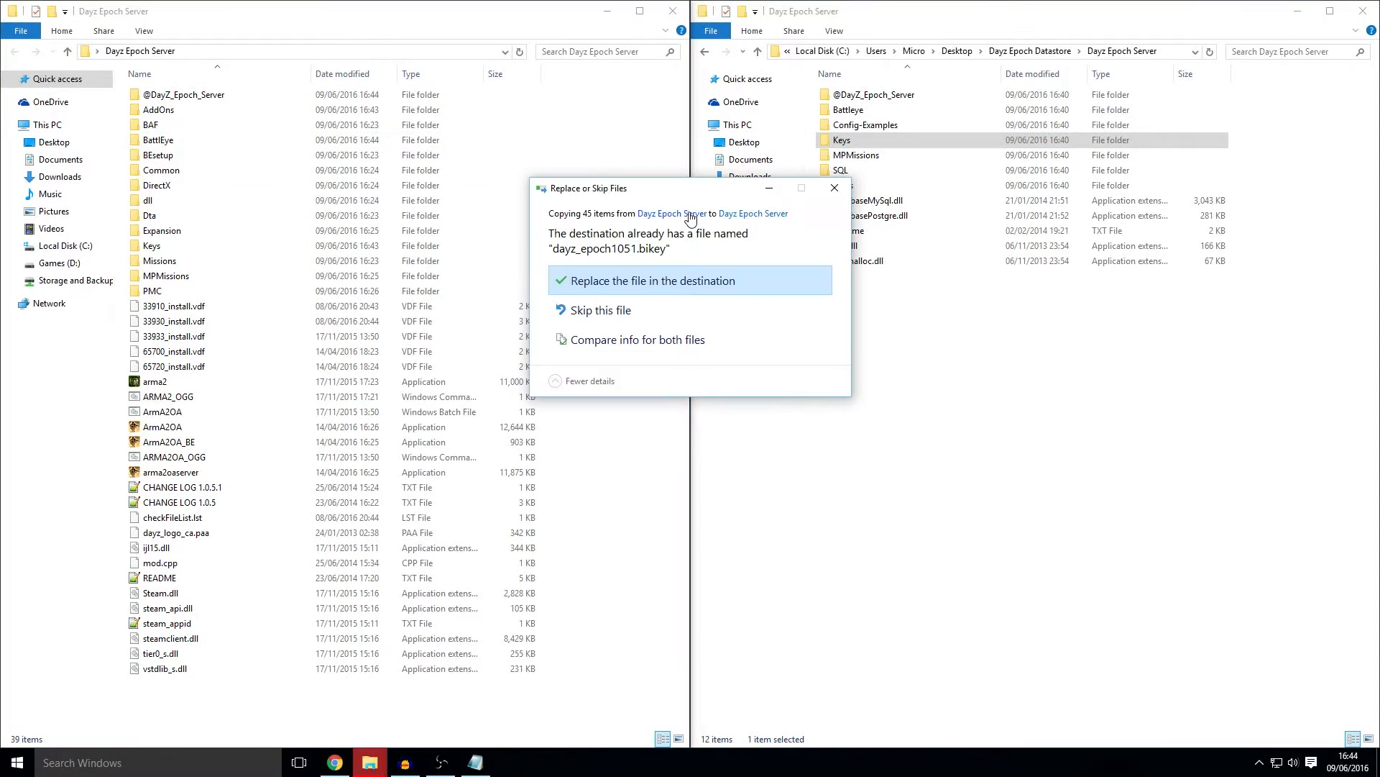
left_click(632, 286)
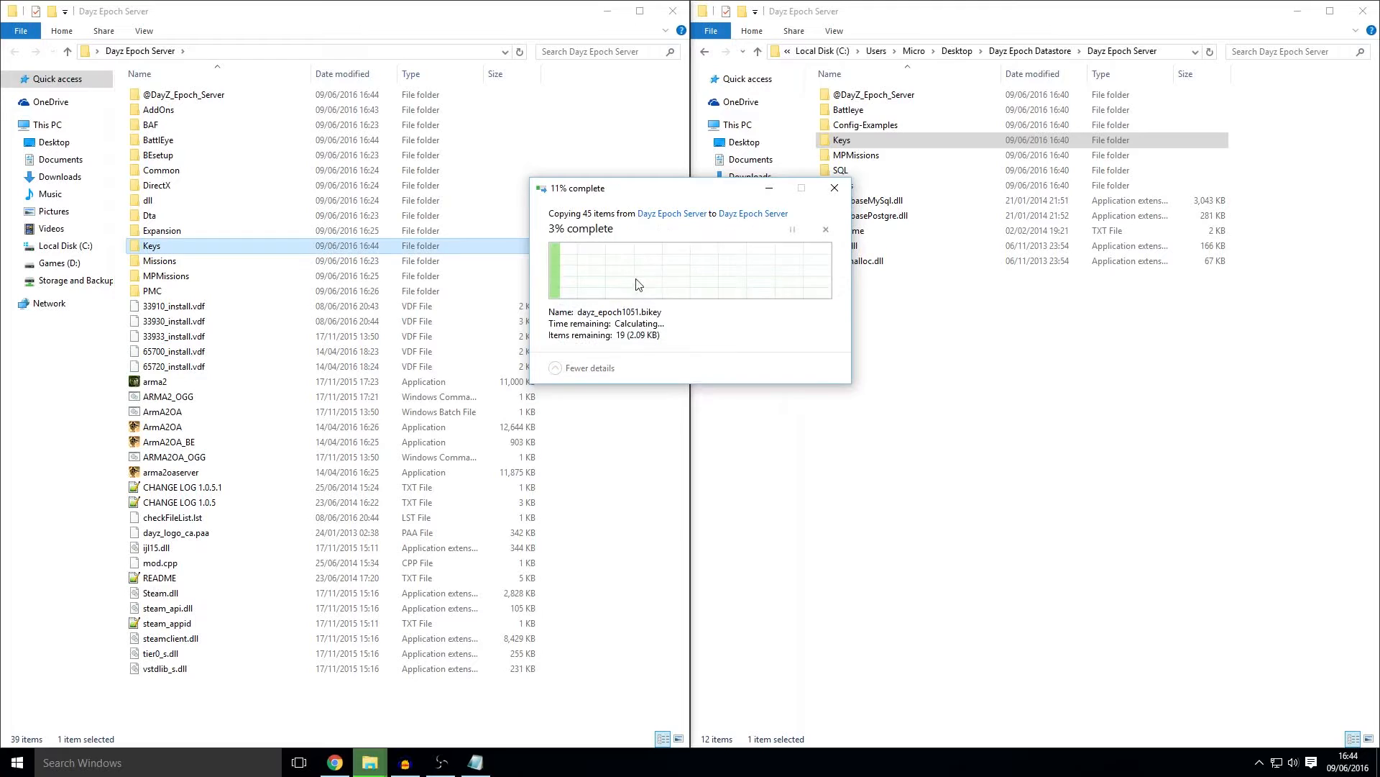
Step: Paste DatabaseMySql, DatabasePostgre, tbb and tbbmalloc DLLs into the game server folder
double_click(873, 171)
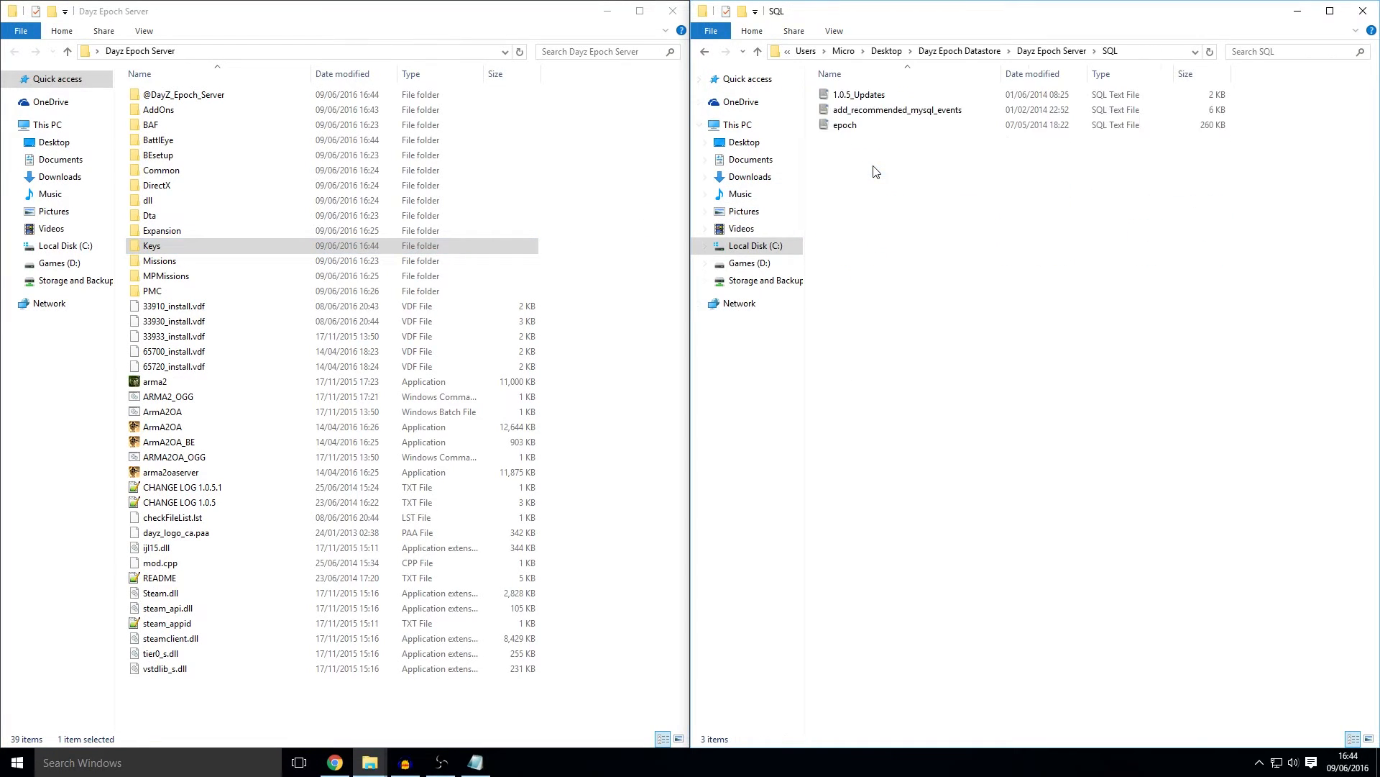
left_click(705, 51)
left_click(868, 202)
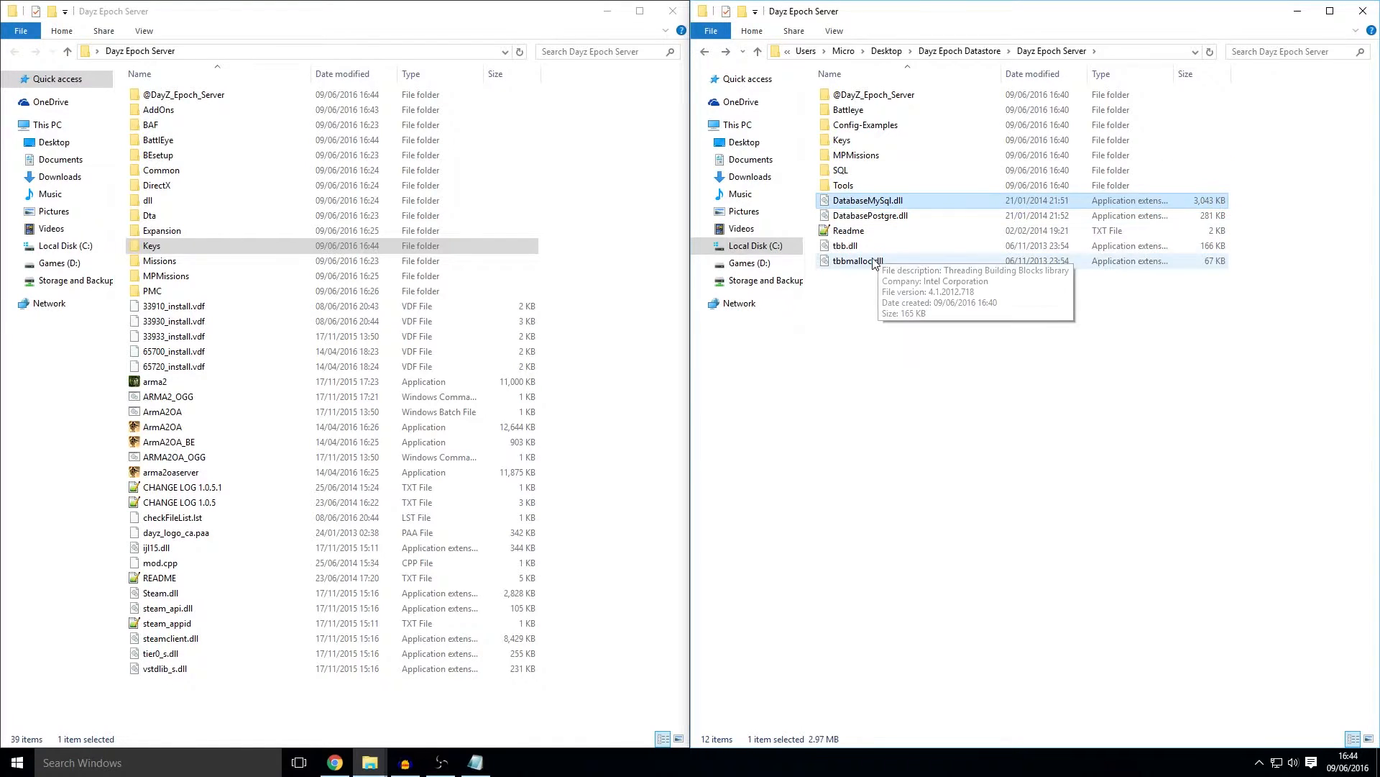
left_click(873, 262, "shift")
left_click(862, 234, "ctrl")
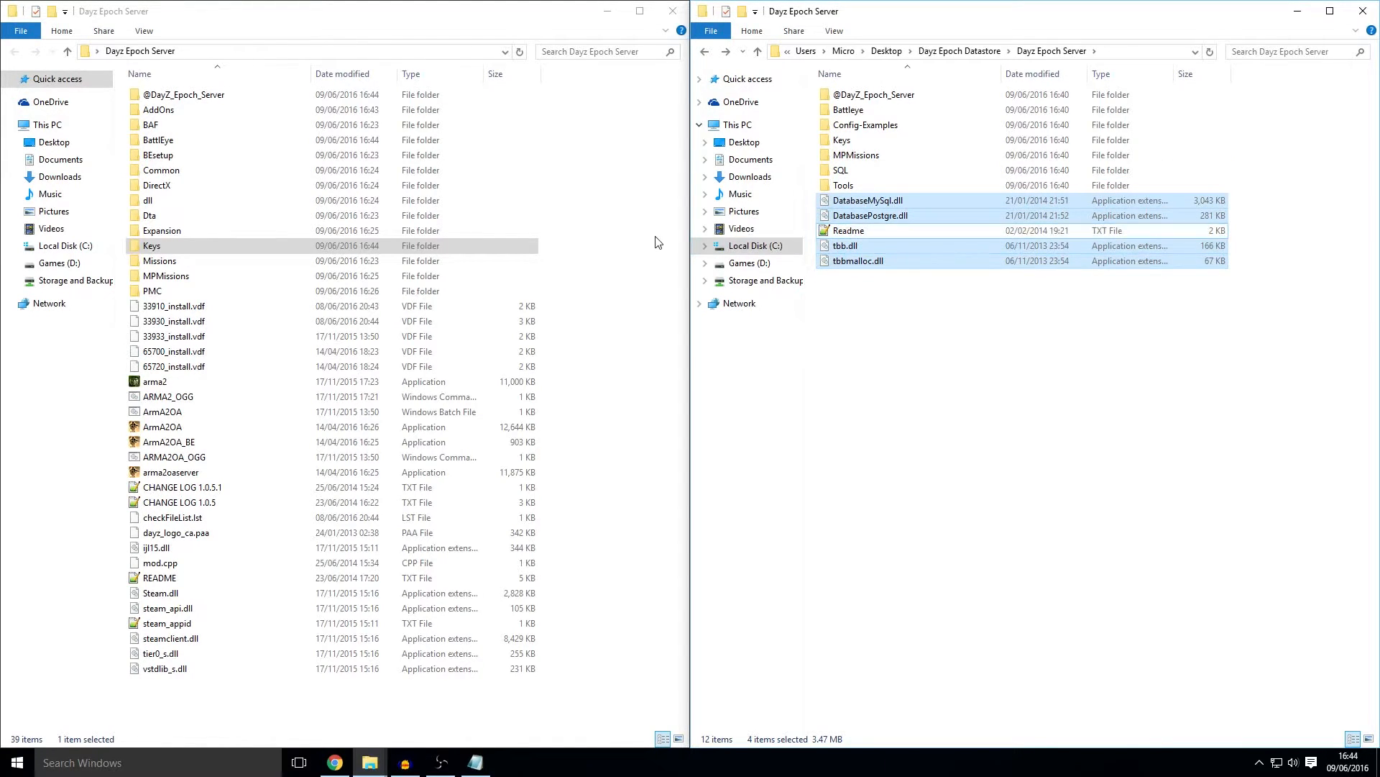
left_click(624, 227)
key("ctrl+v")
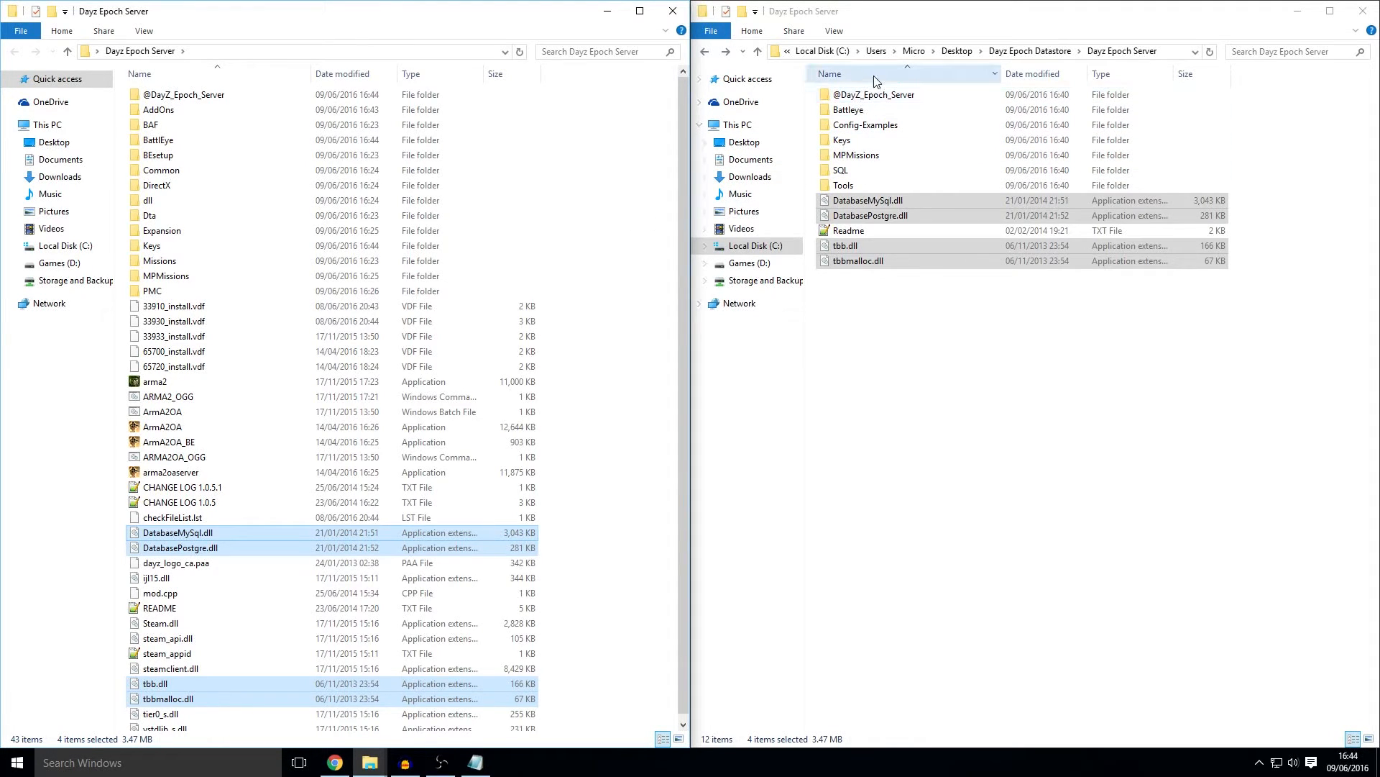
Step: Copy instance_11_Chernarus and DayZ_Epoch_instance_11_Chernarus from Config-Examples into the Dayz Epoch Server folder
double_click(875, 126)
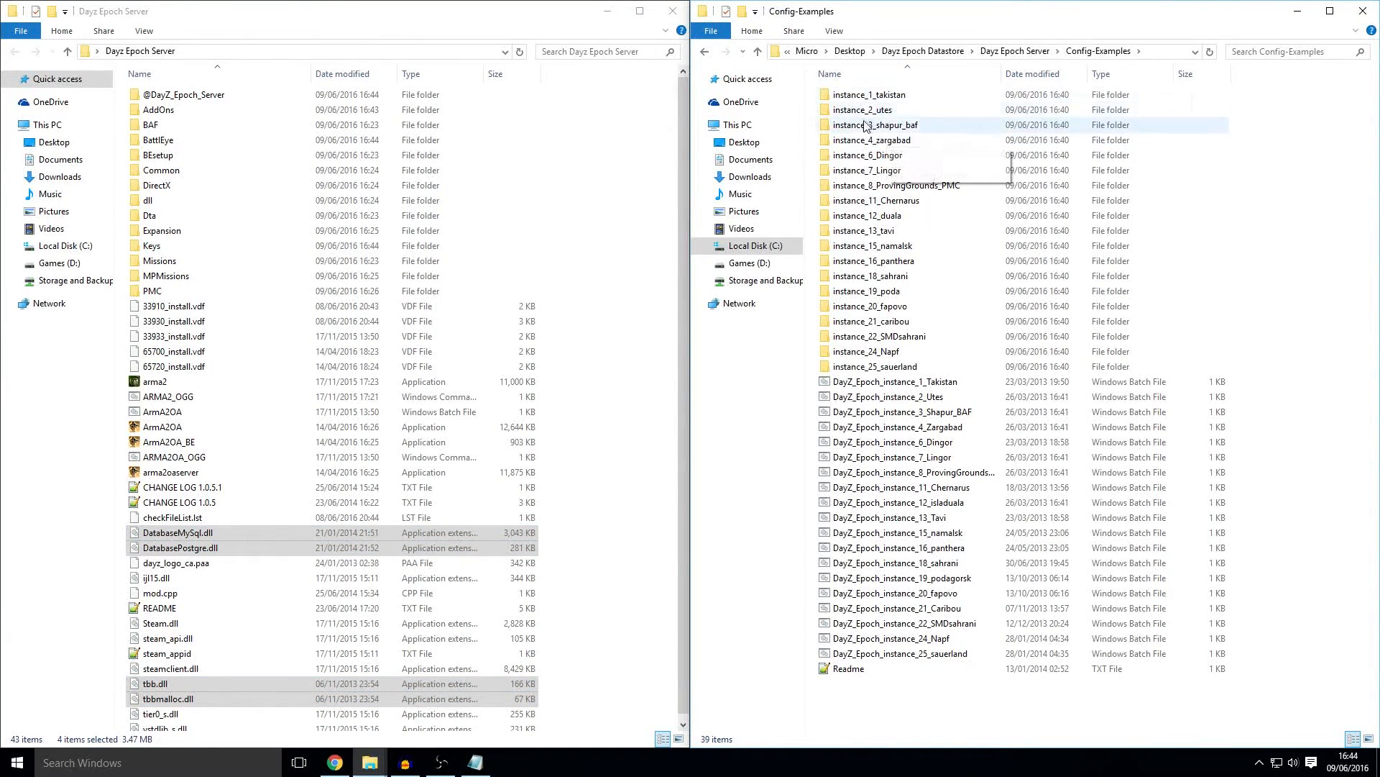
left_click(887, 200)
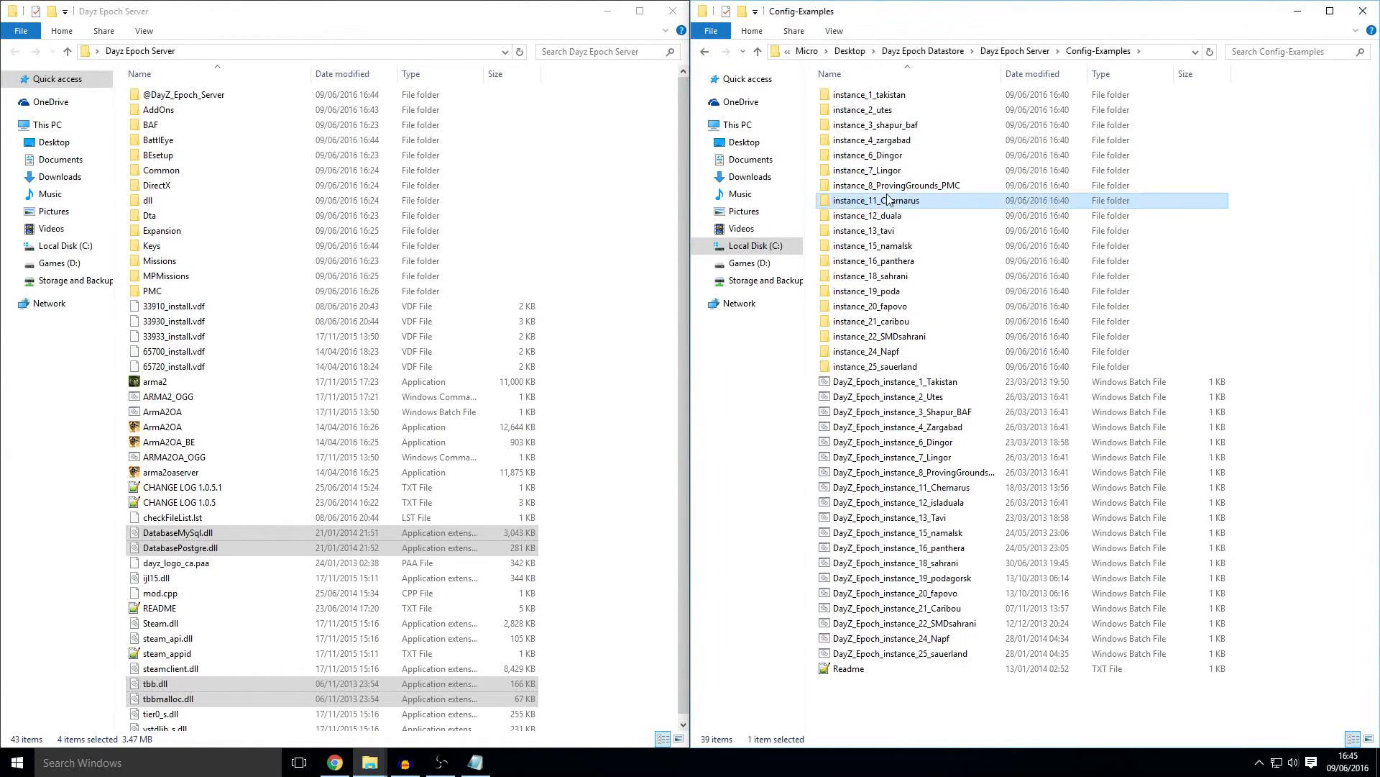
left_click(941, 488)
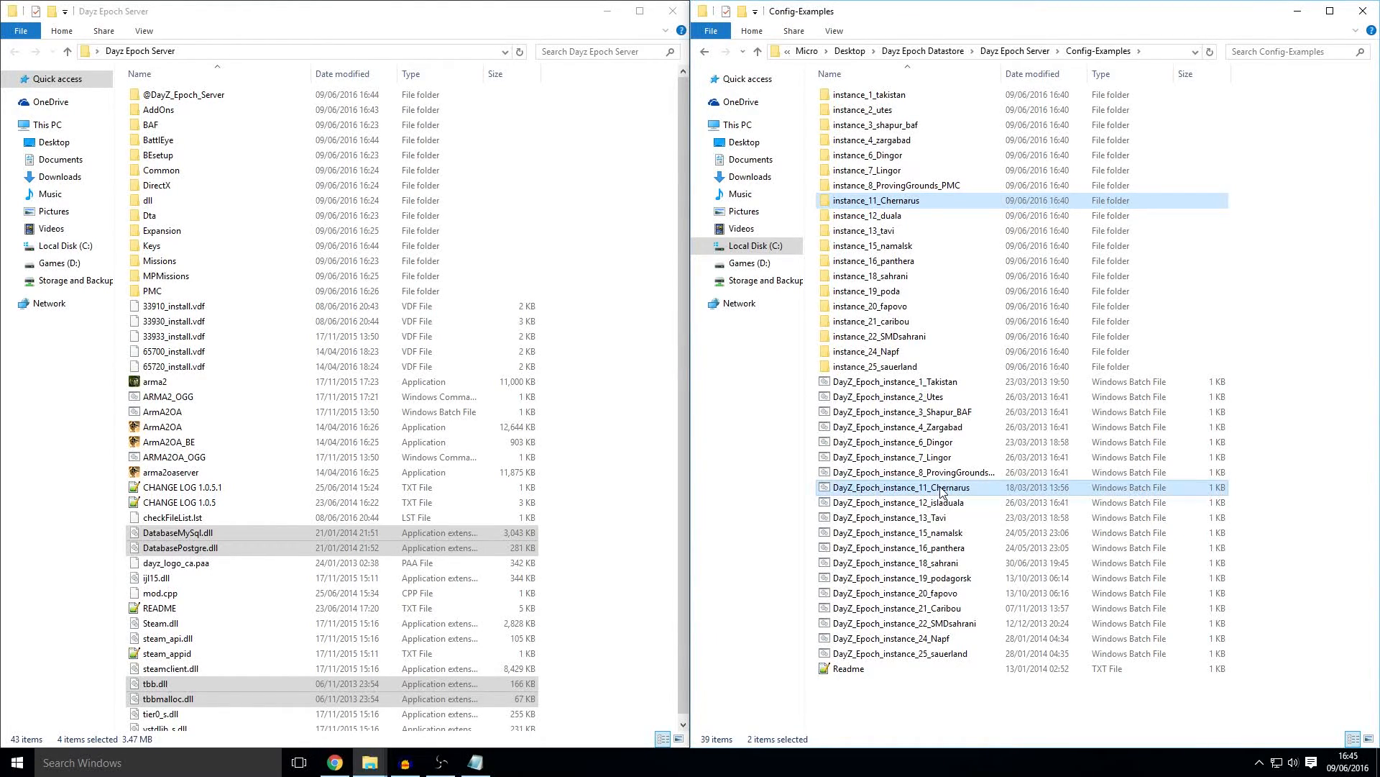
left_click(591, 427)
key("ctrl+v")
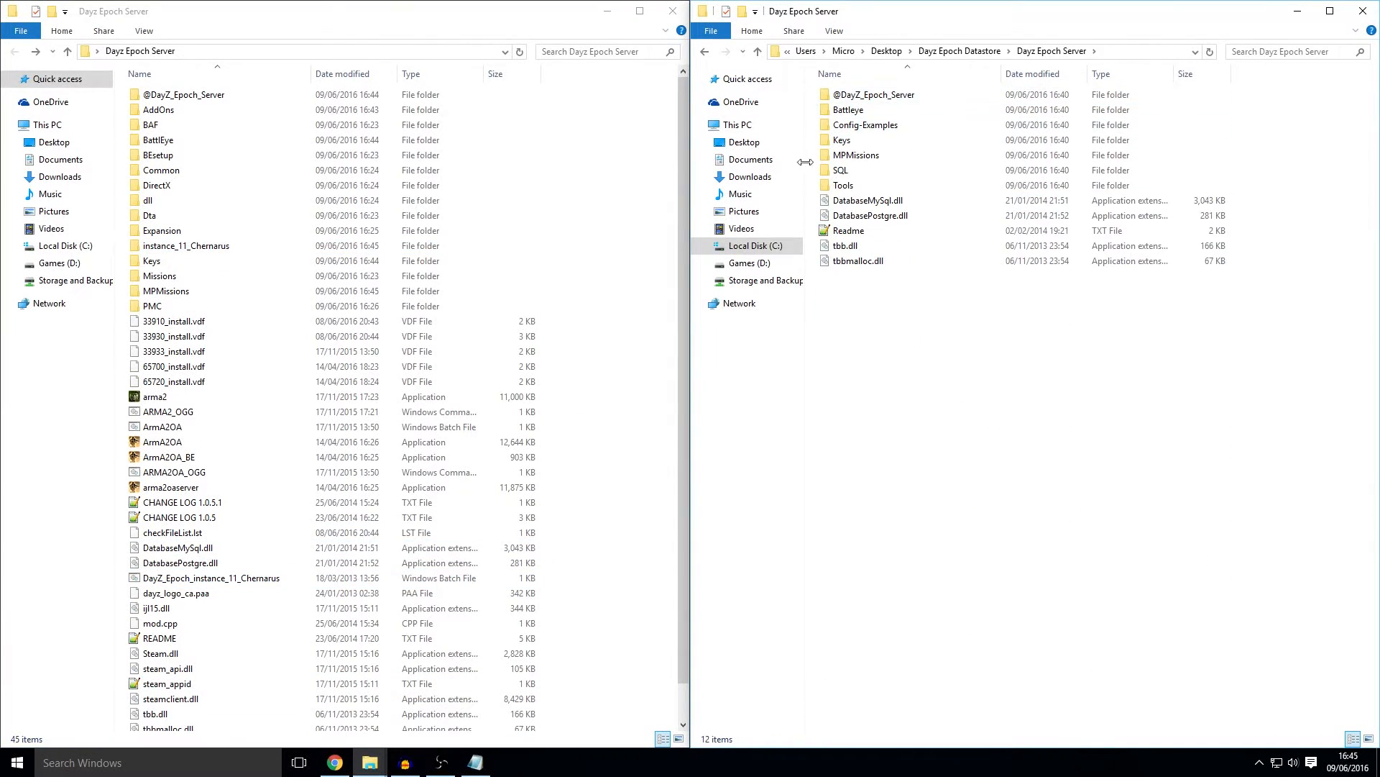
Step: Paste DayZ_Epoch_11.Chernarus into the server's MPMissions, then open it to see description, init, mission, server_traders
double_click(890, 156)
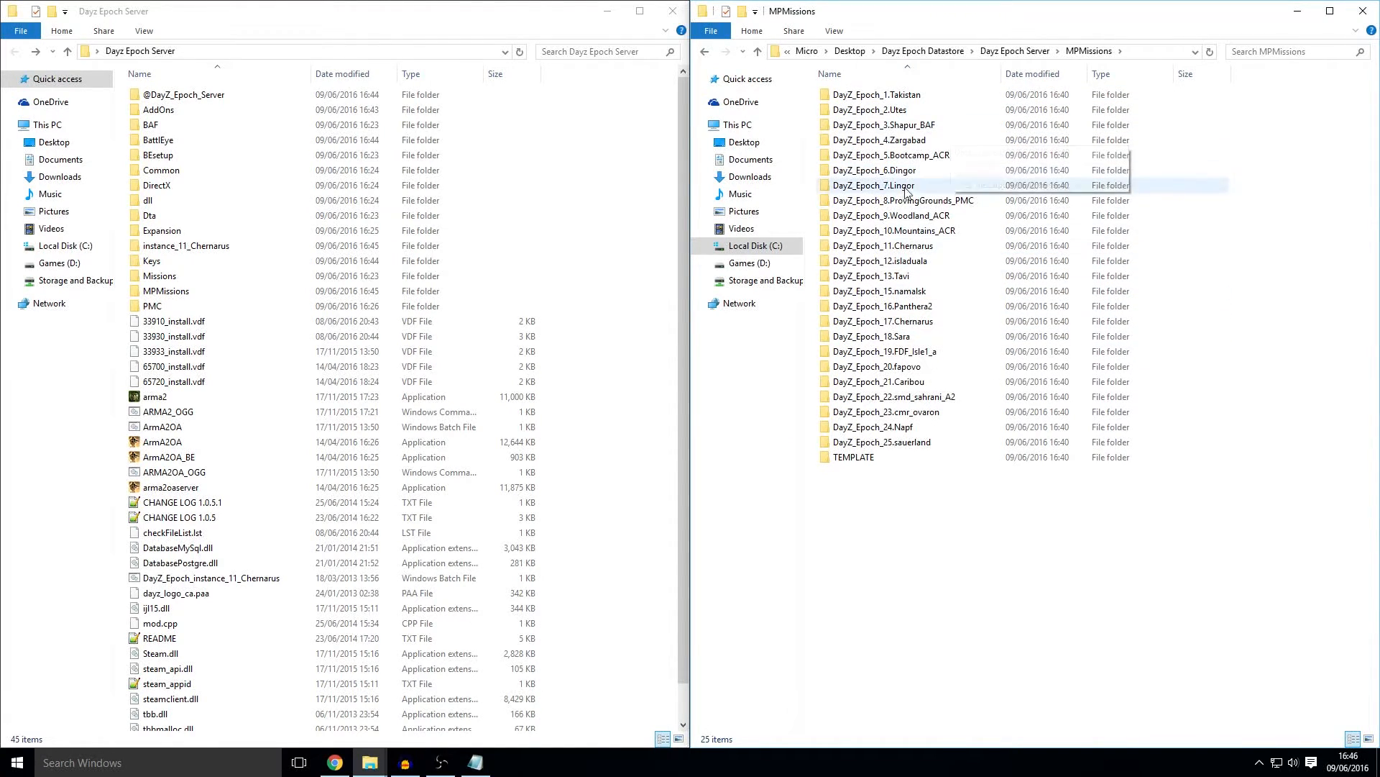
left_click(913, 247)
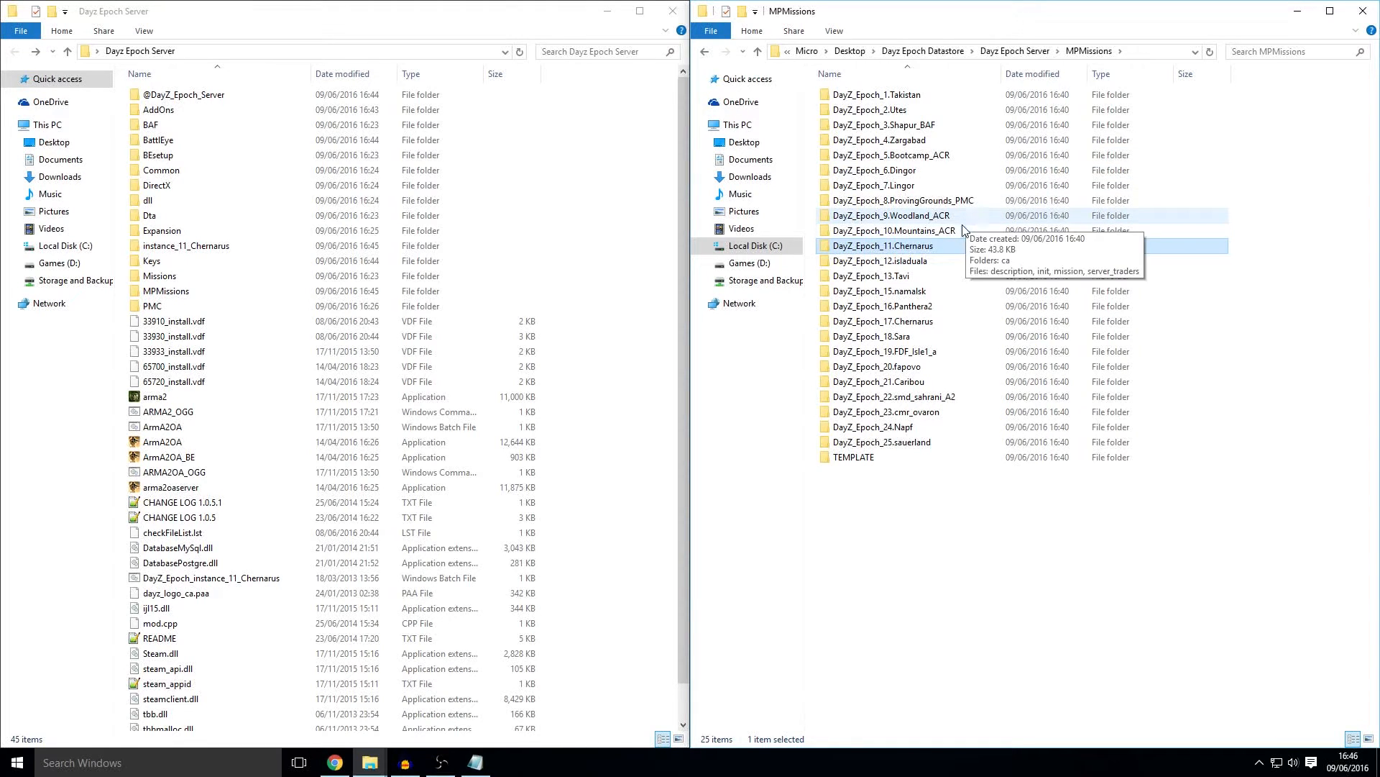
double_click(218, 290)
key("ctrl+v")
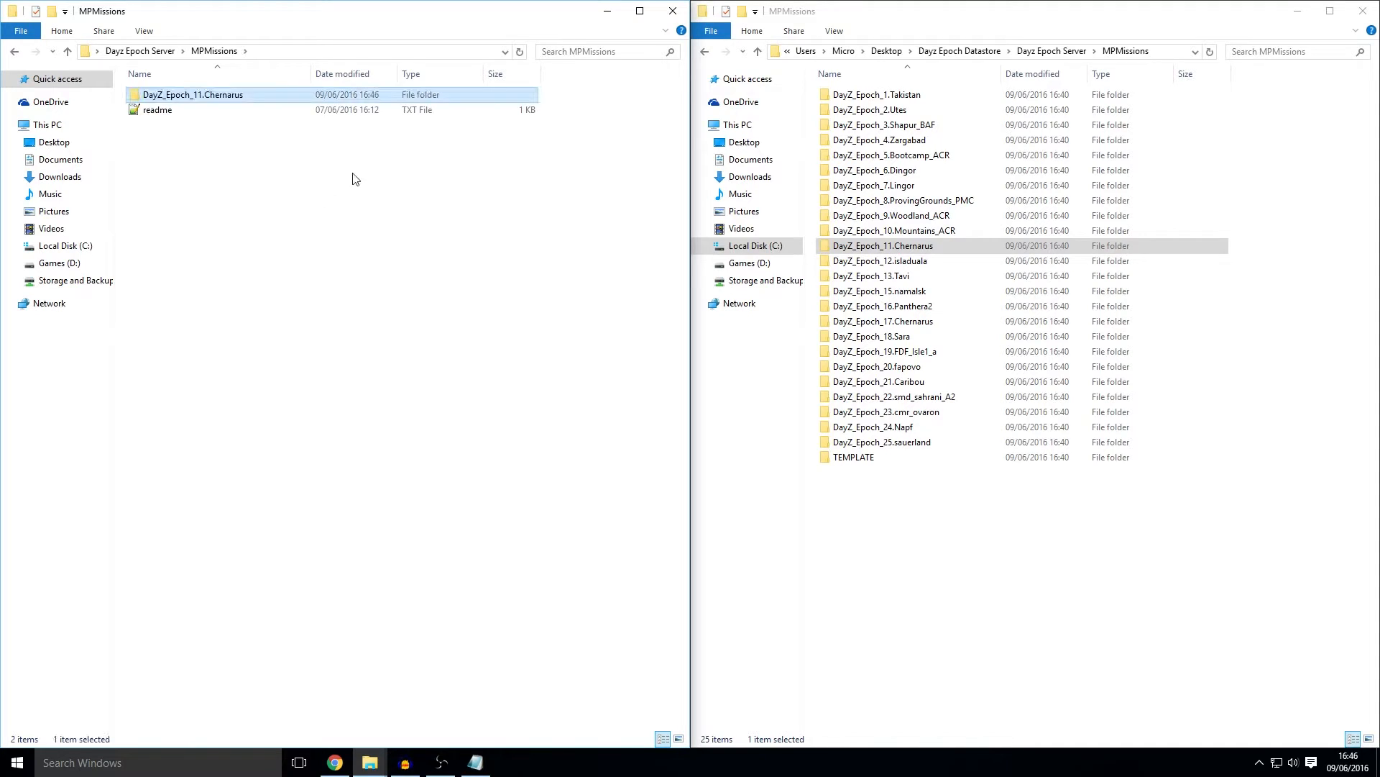
double_click(199, 96)
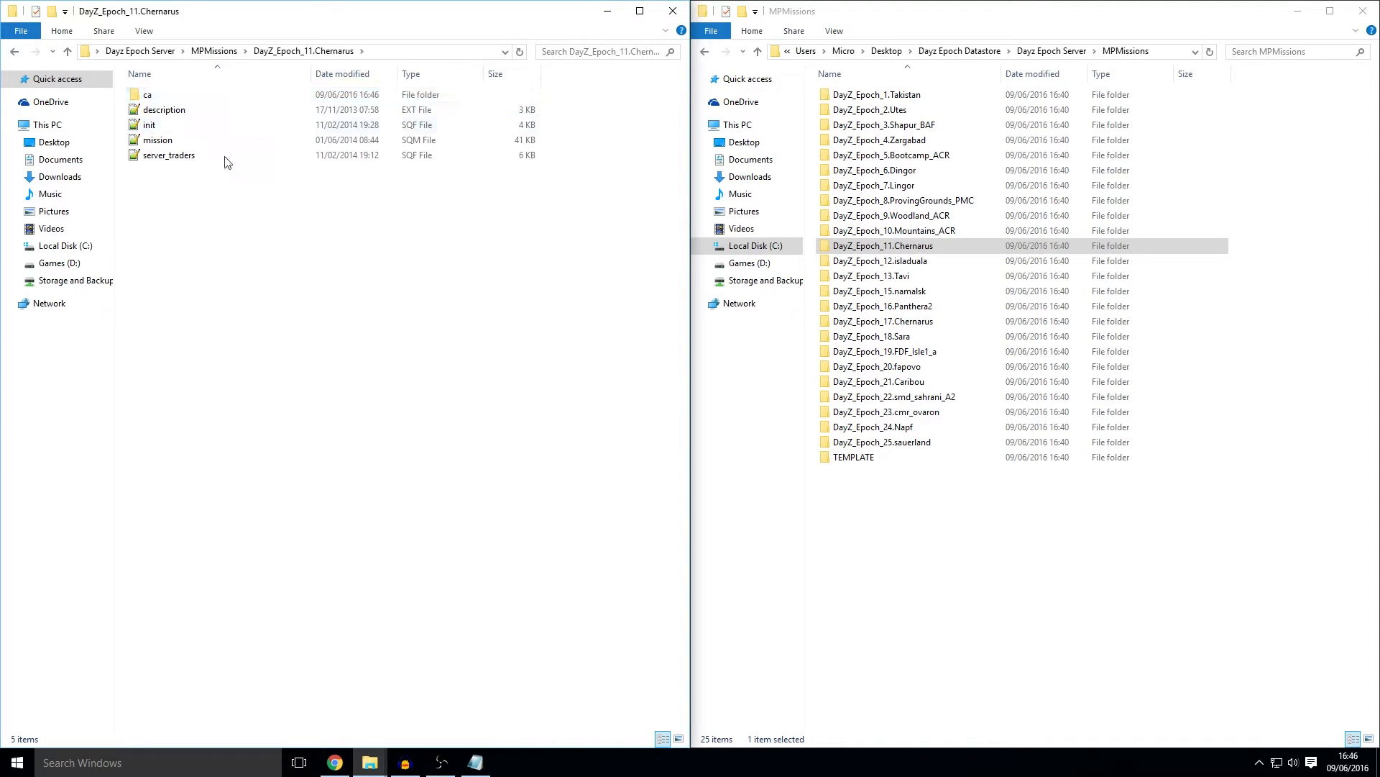
left_click_drag(219, 250, 199, 282)
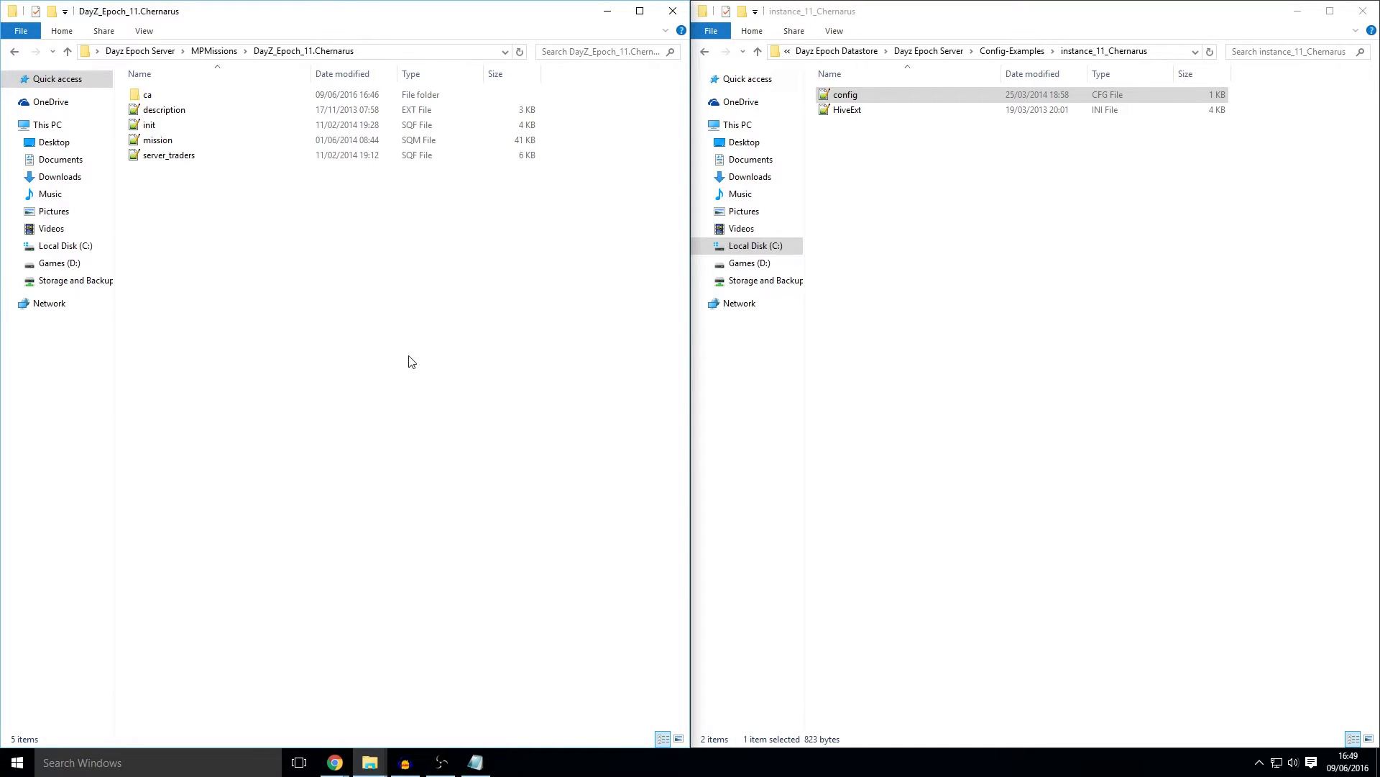
Step: Open config.cfg from the copied instance_11_Chernarus folder in Notepad++
left_click(142, 52)
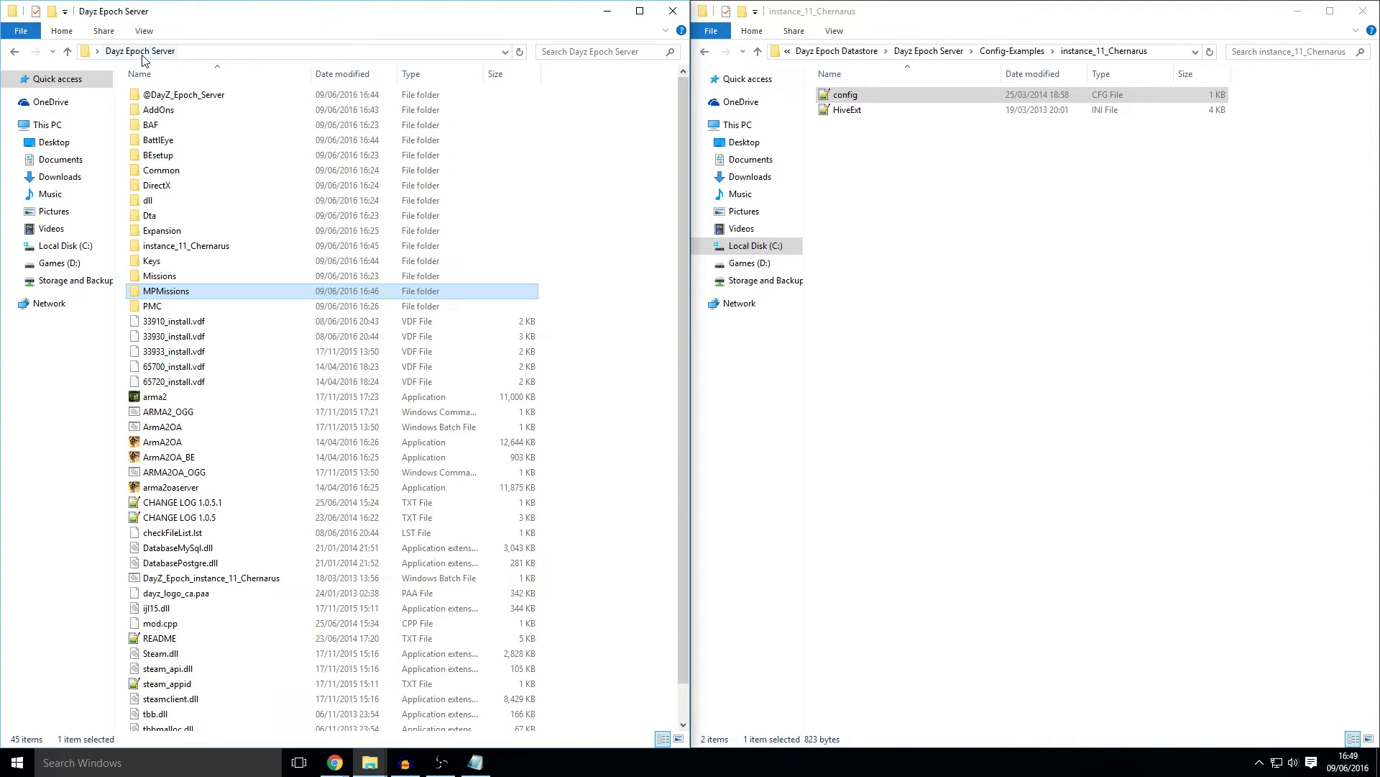
double_click(206, 252)
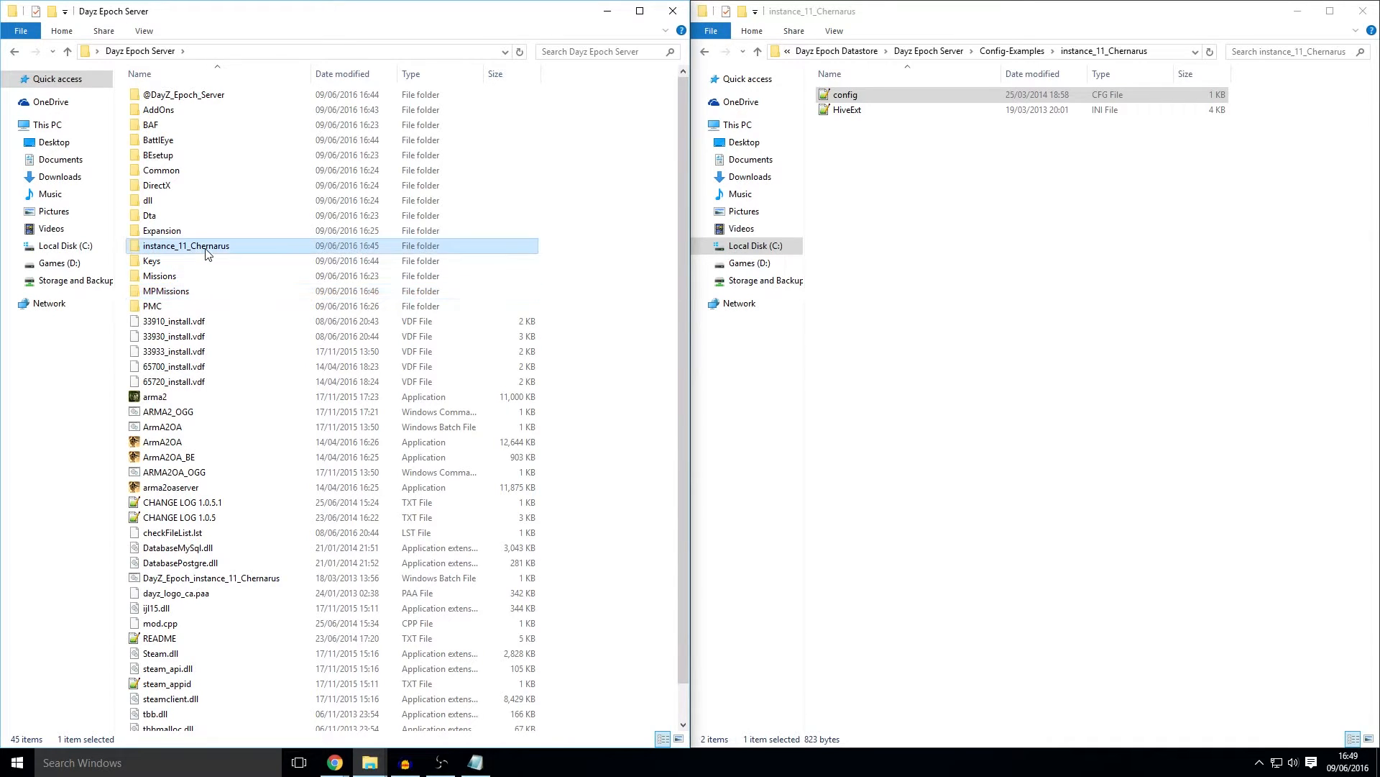
double_click(167, 100)
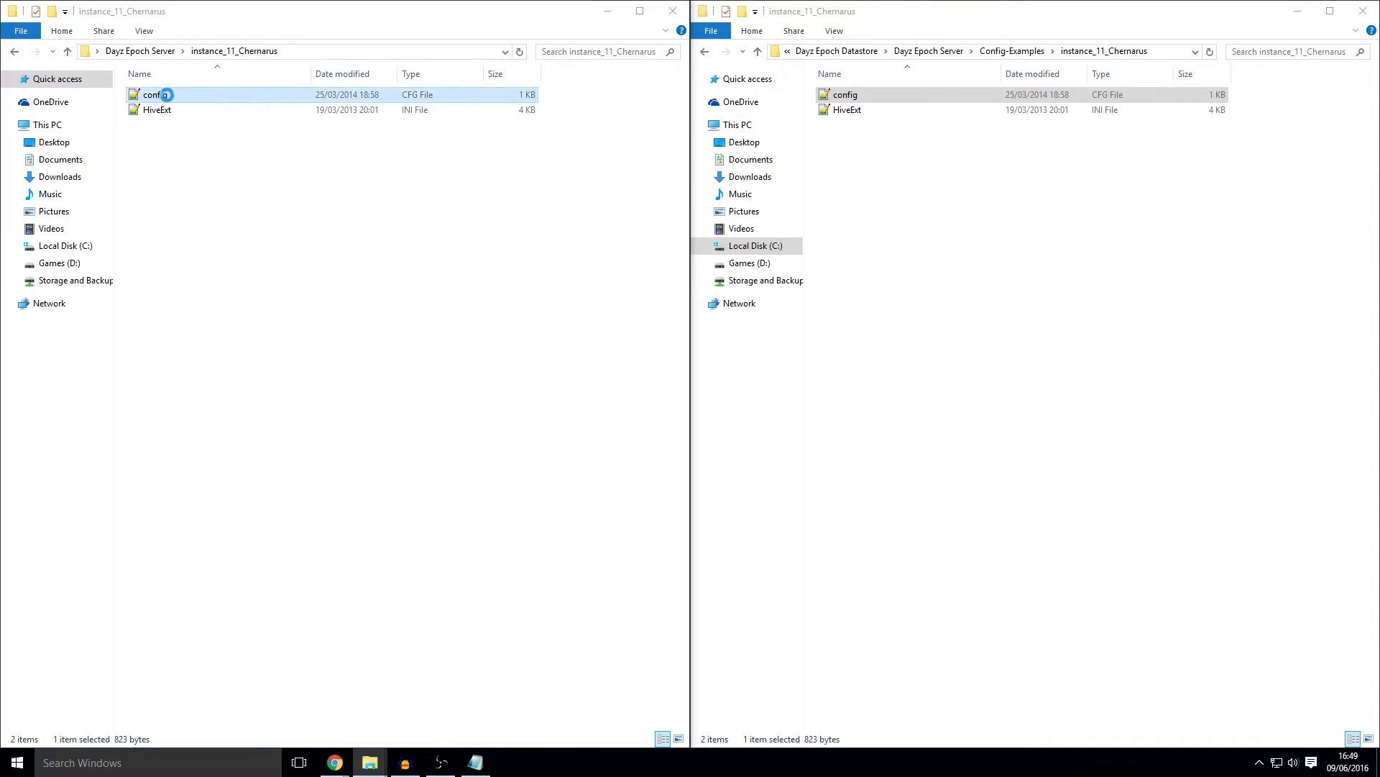
left_click_drag(268, 34, 415, 44)
Step: Insert steamport = 2312 and steamqueryport = 2313 on a new line after requiredSecureId = 2
left_click(351, 228)
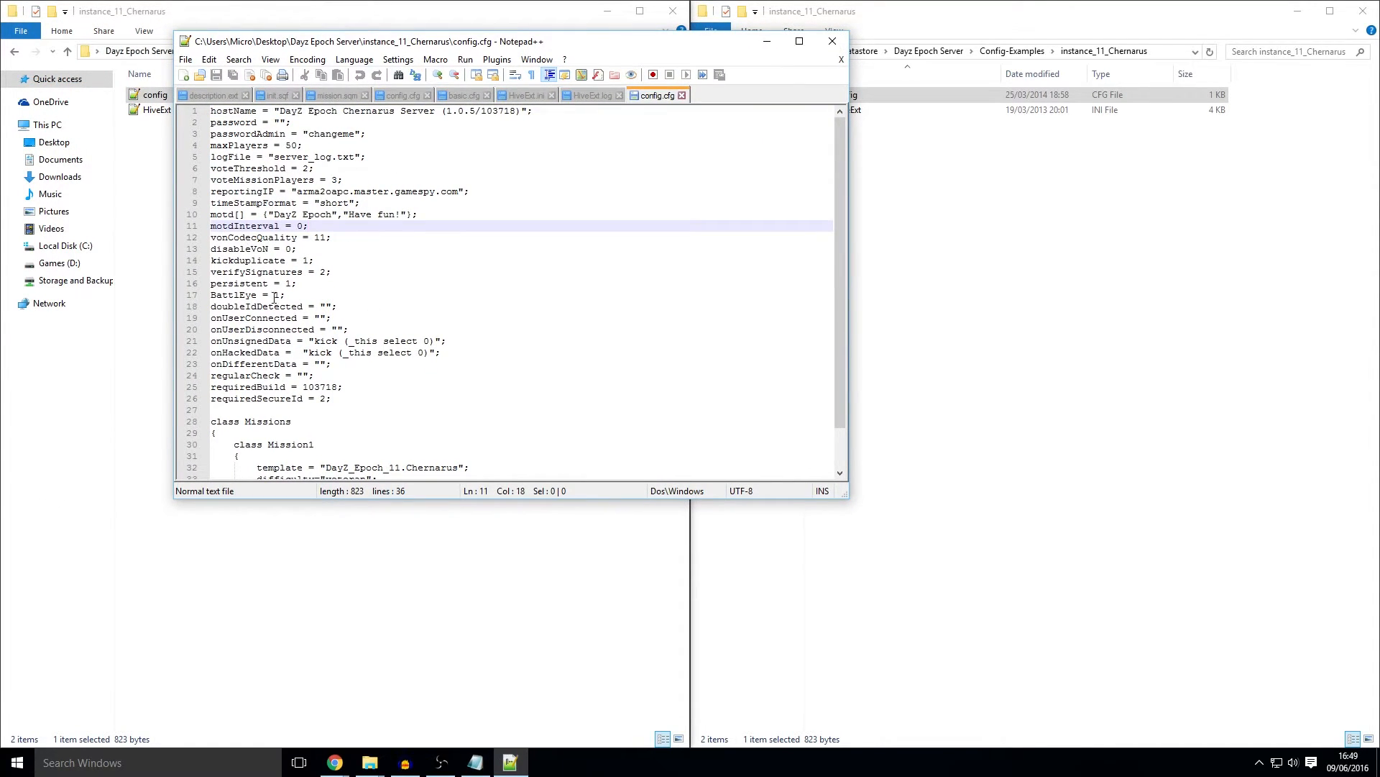
scroll(280, 291, "down", 2)
left_click(336, 352)
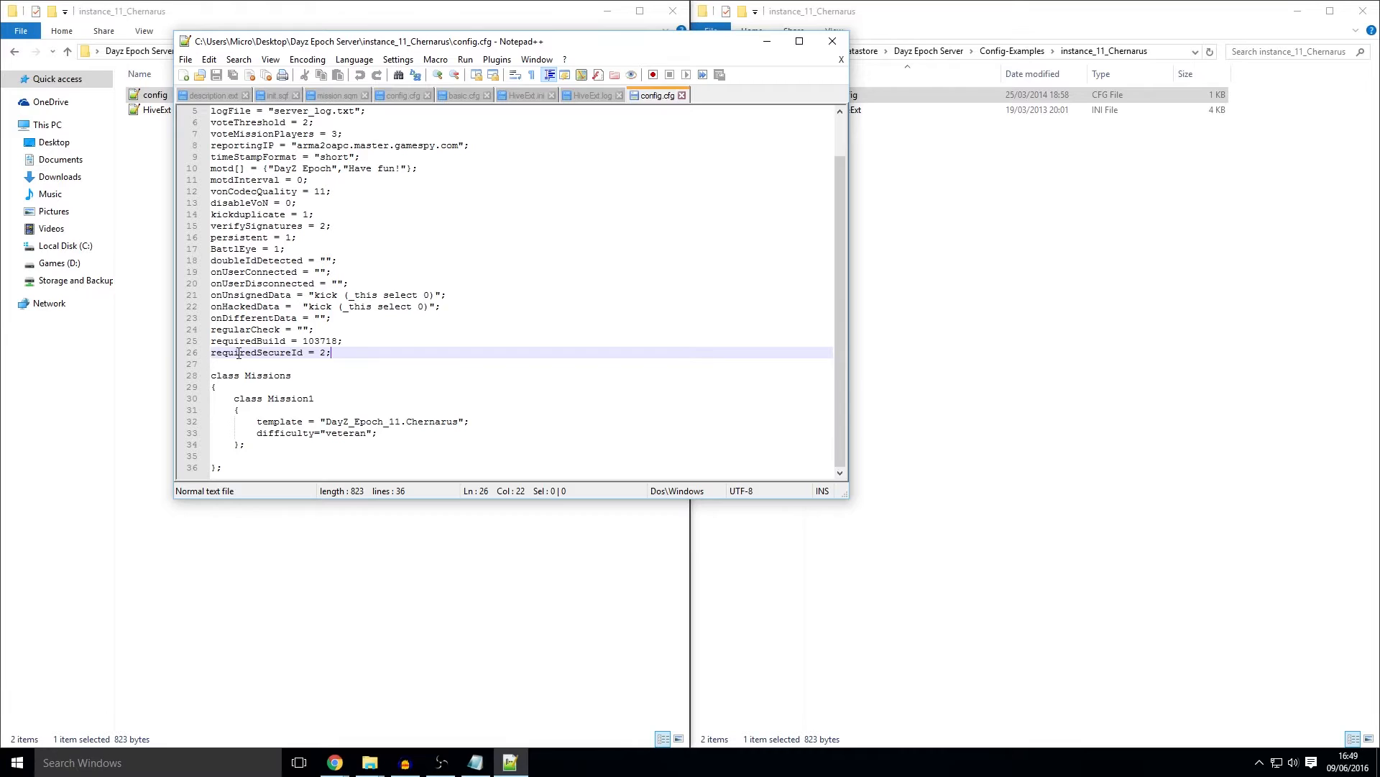
key("Return")
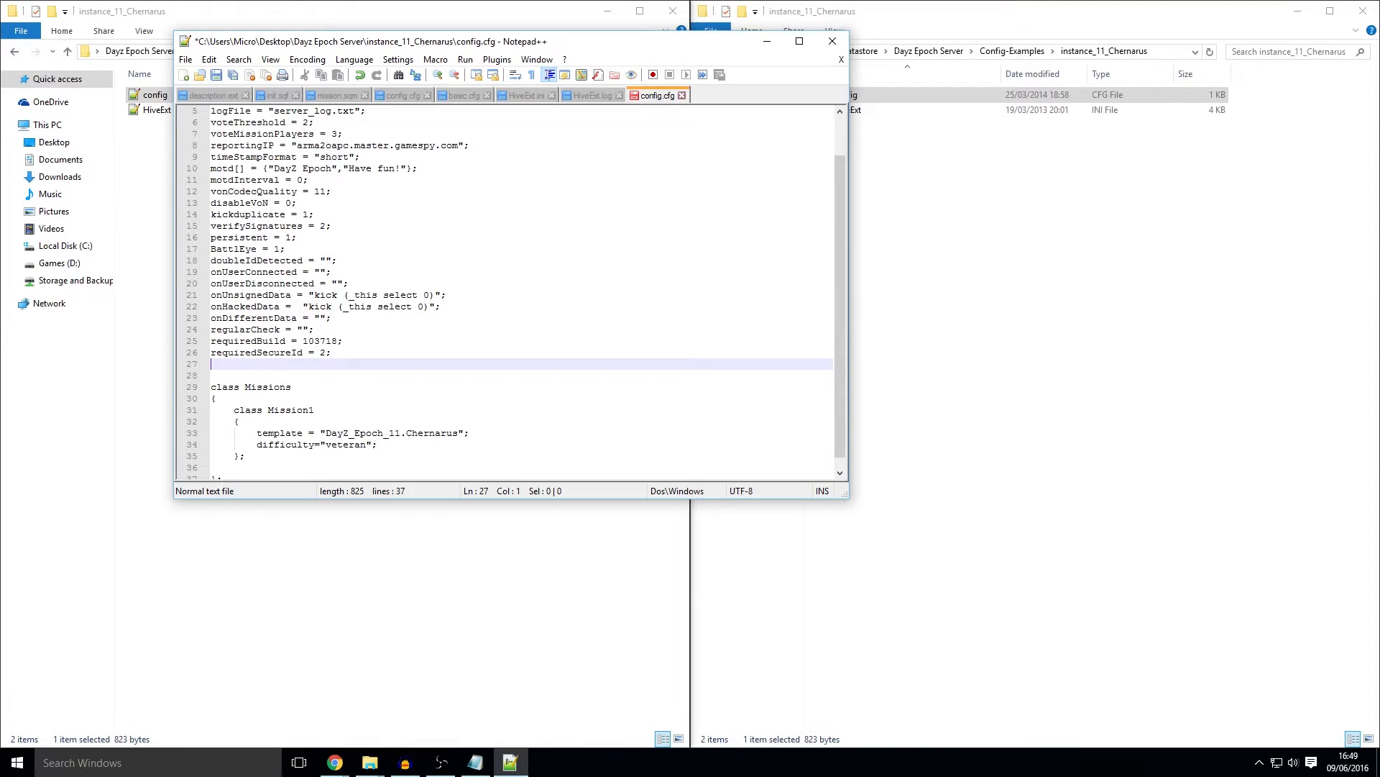
key("alt+Tab")
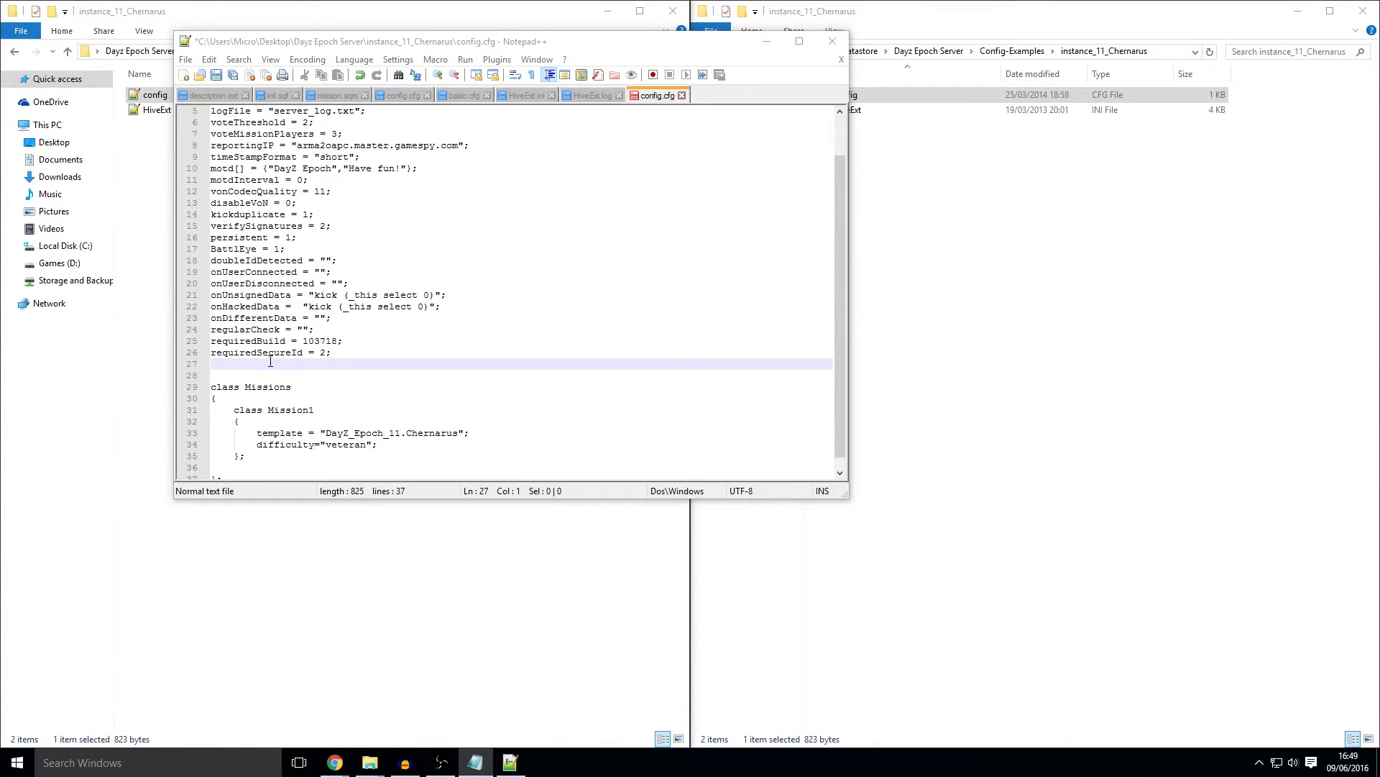
key("alt+Tab")
type("steamport = 2312; steamqueryport = 2313;")
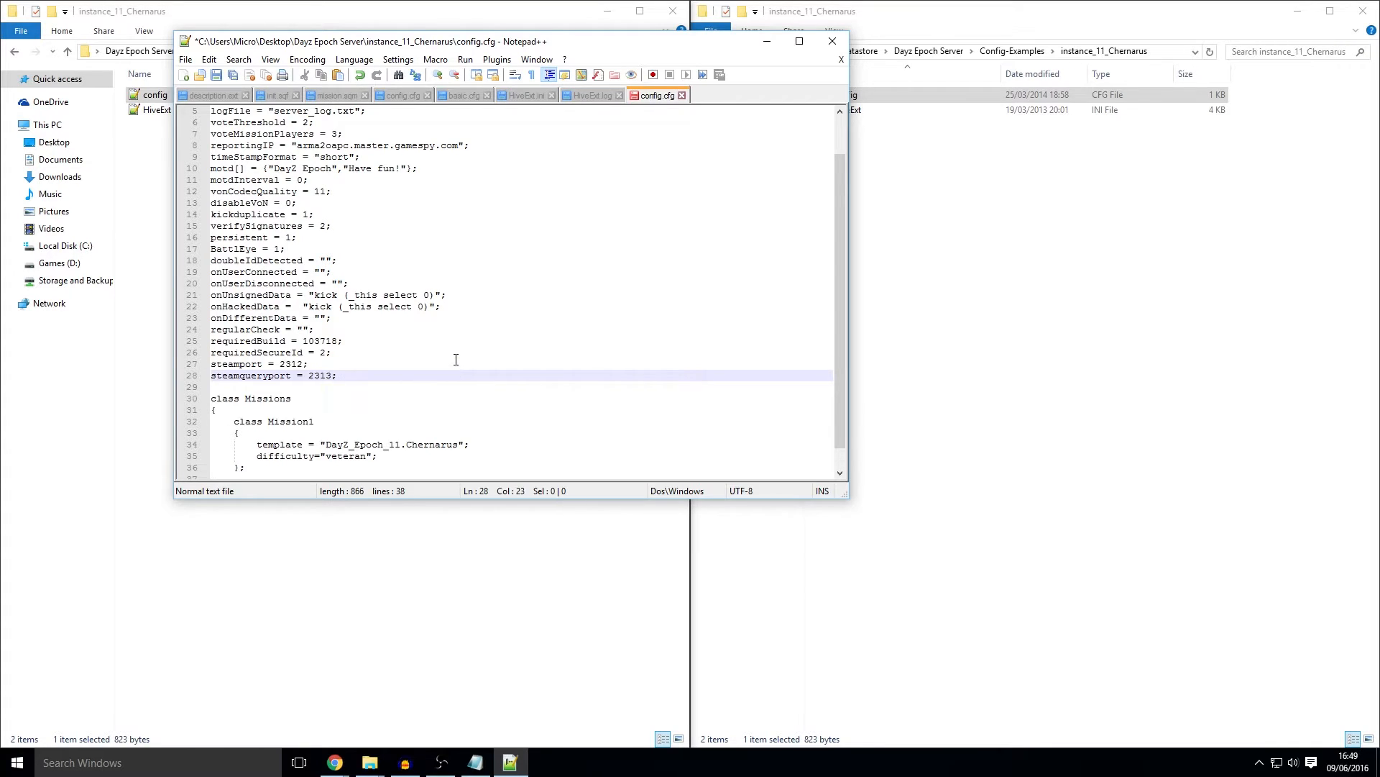
key("shift+Up")
key("shift+Home")
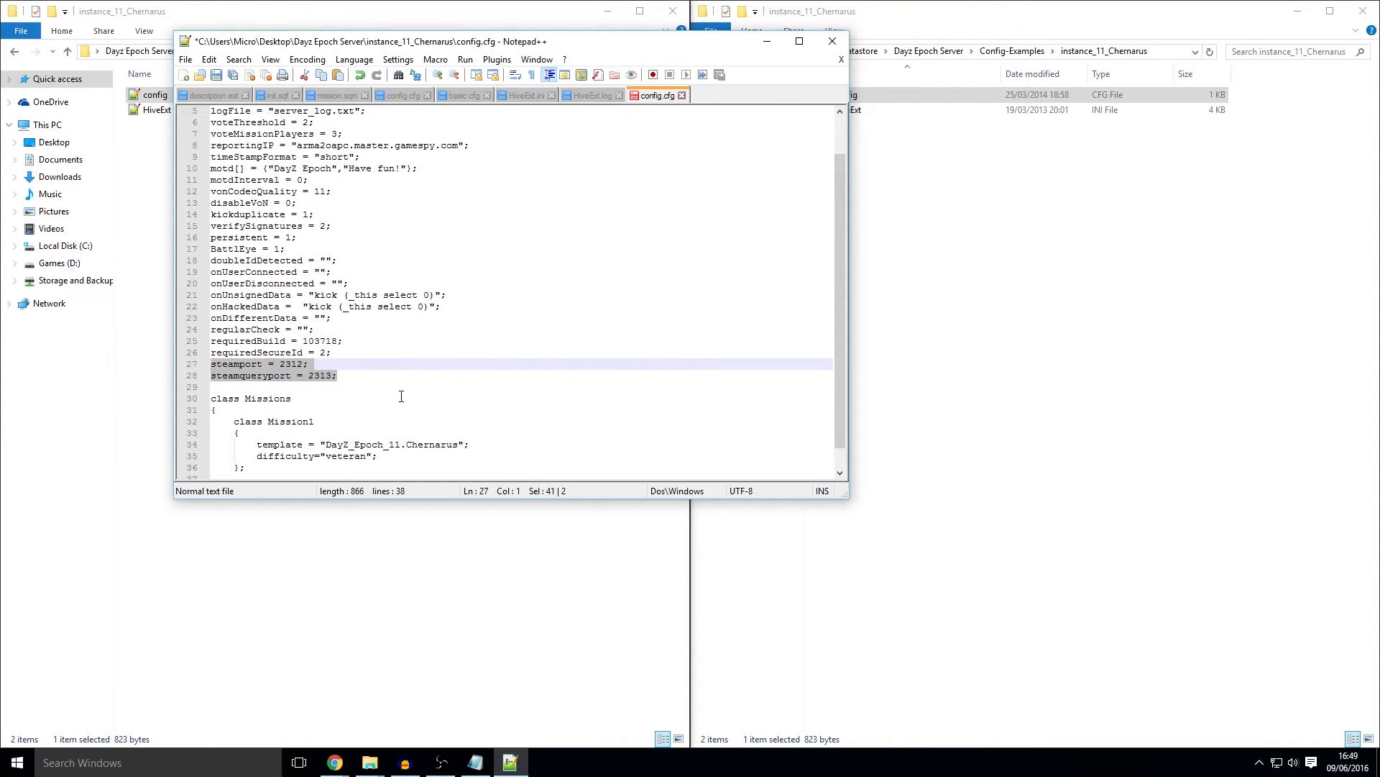
left_click(410, 392)
scroll(424, 381, "down", 1)
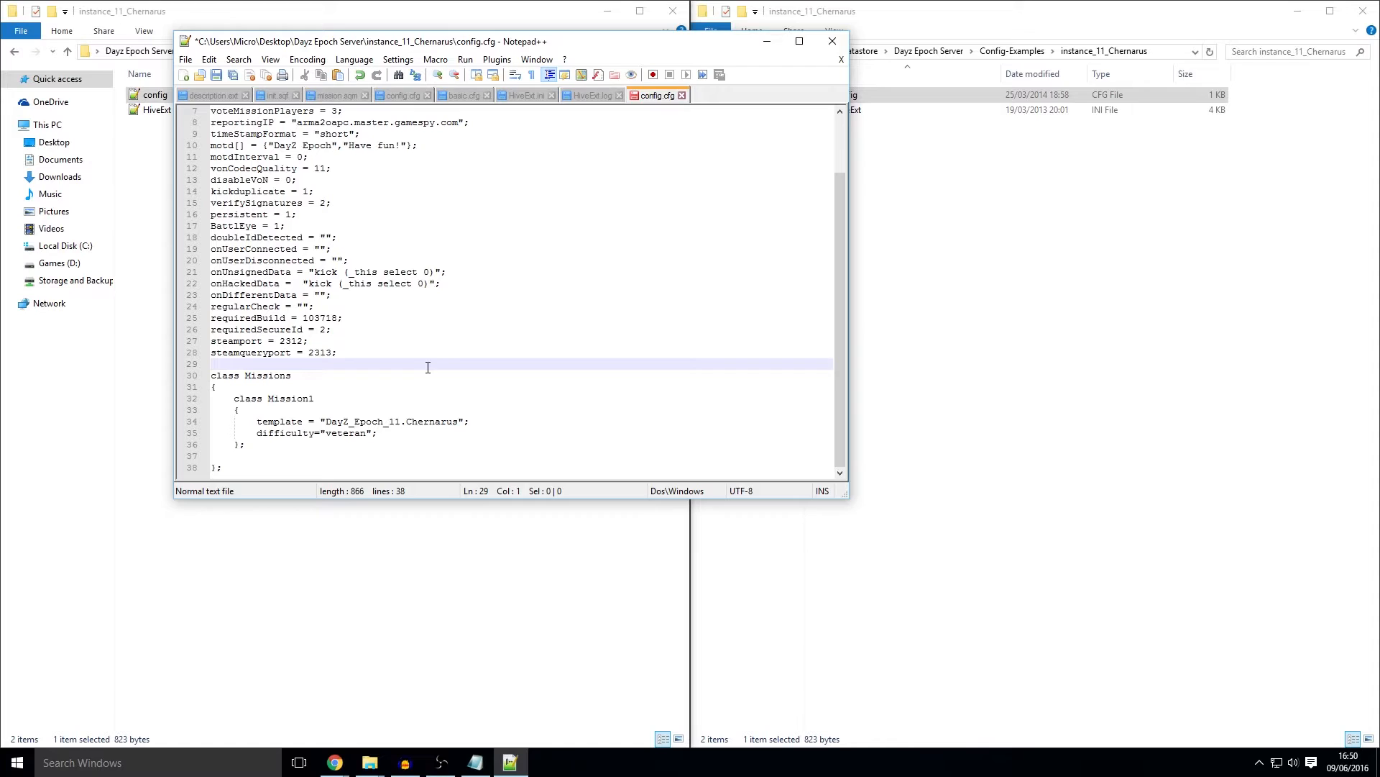
scroll(432, 365, "up", 2)
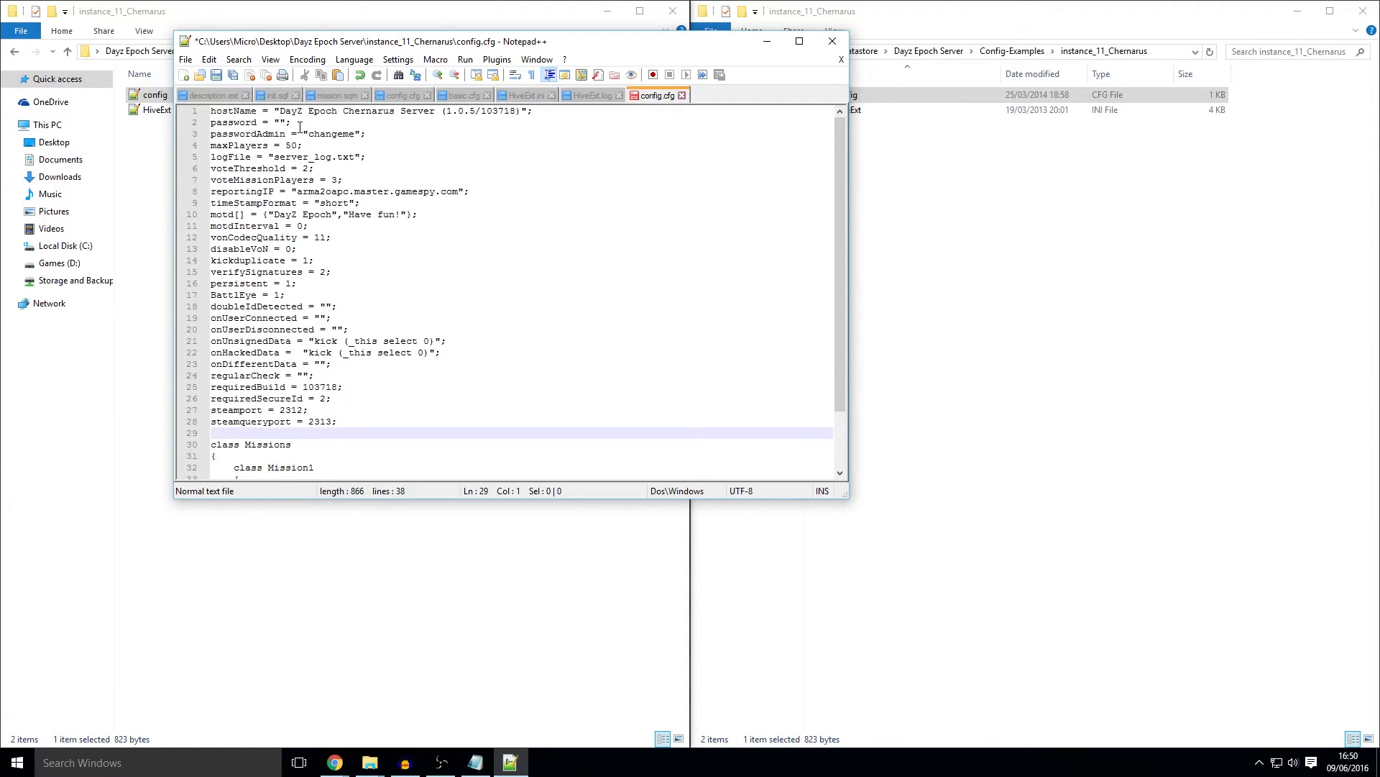
Step: Replace the DayZ Epoch Chernarus Server hostName with the owner's Dayz Epoch Server title
left_click_drag(279, 113, 437, 114)
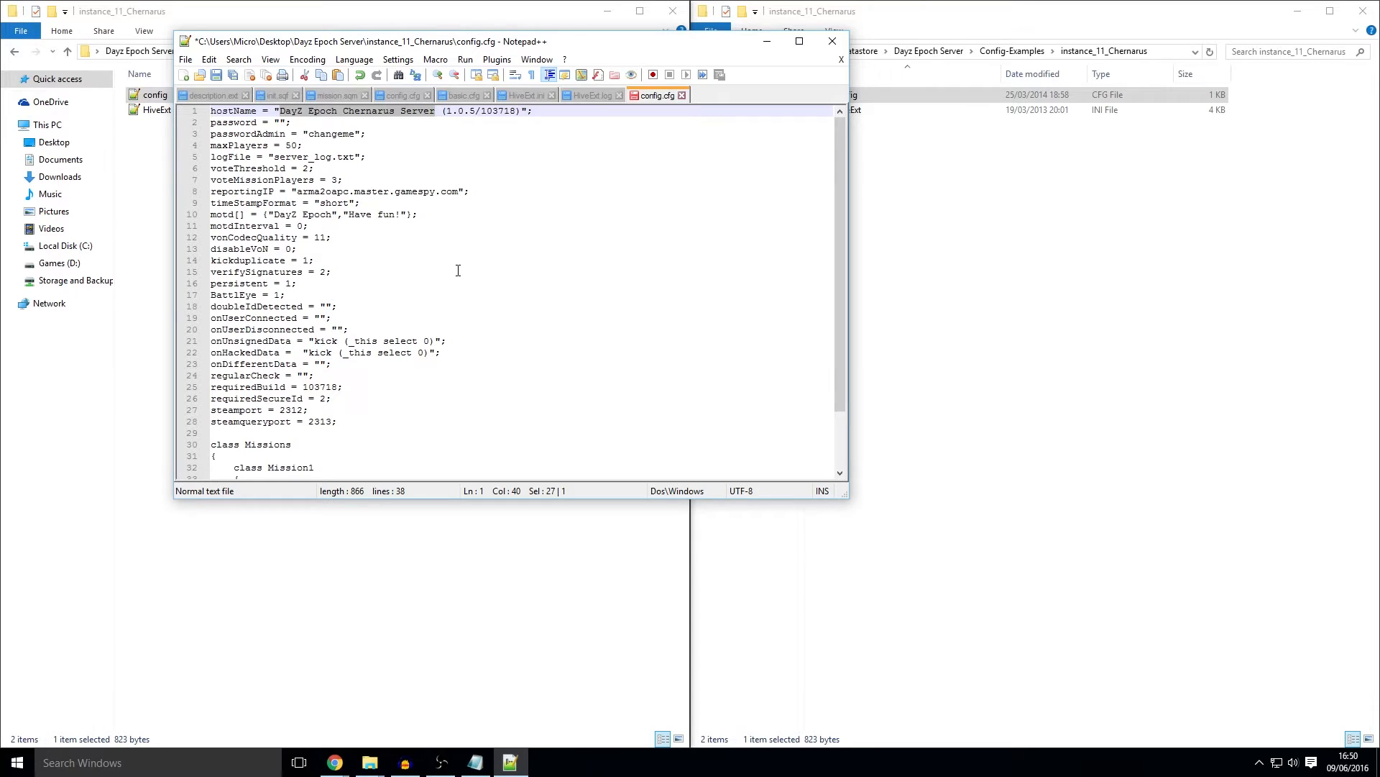
type("xMicr")
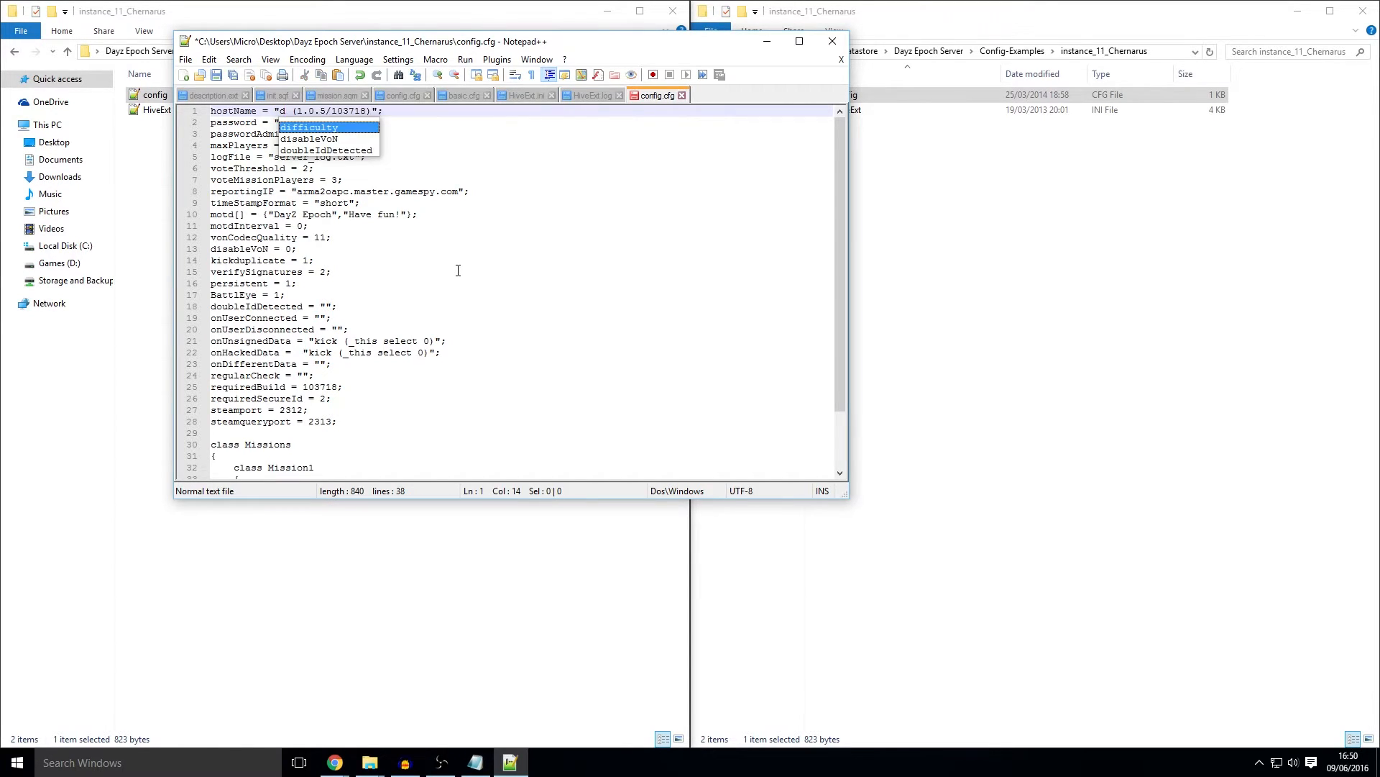
type("oNi")
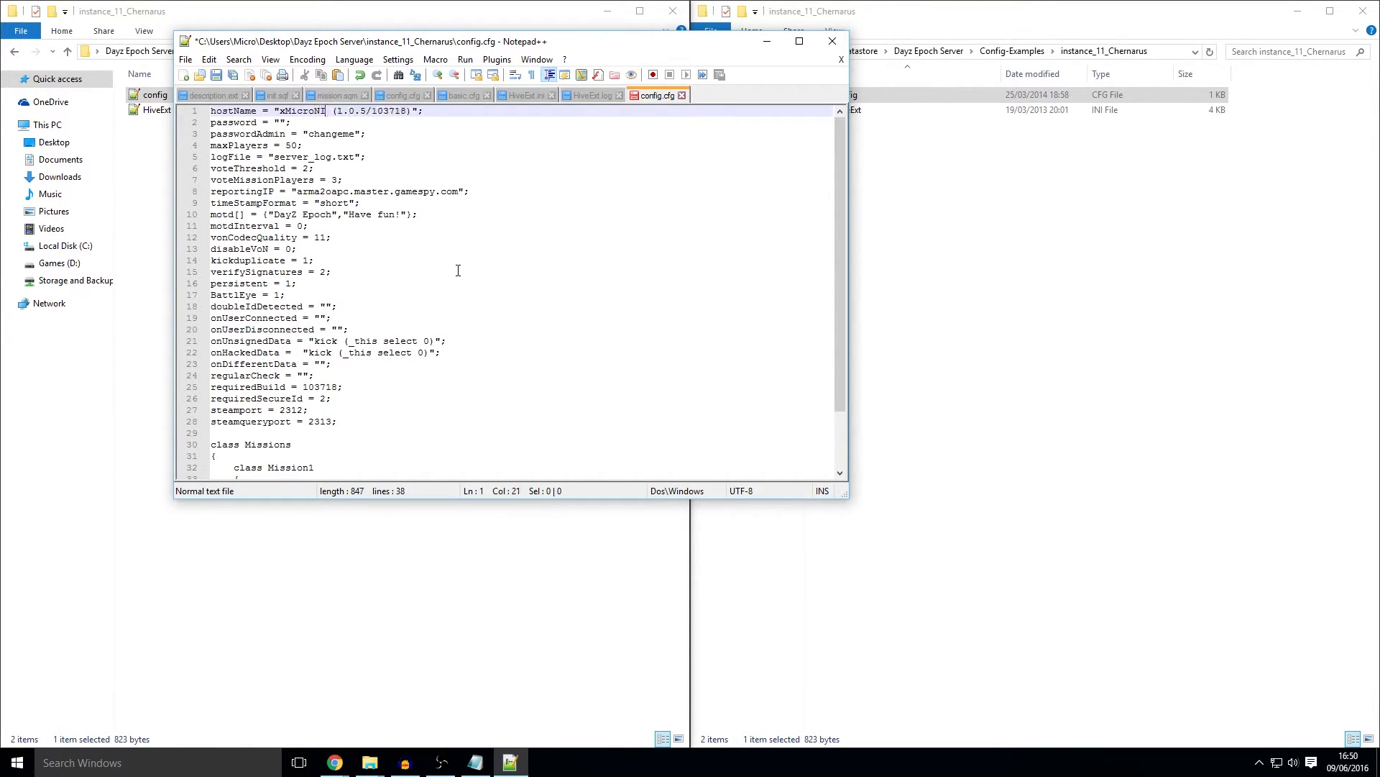
type("njax's")
type(" Dayz Epo")
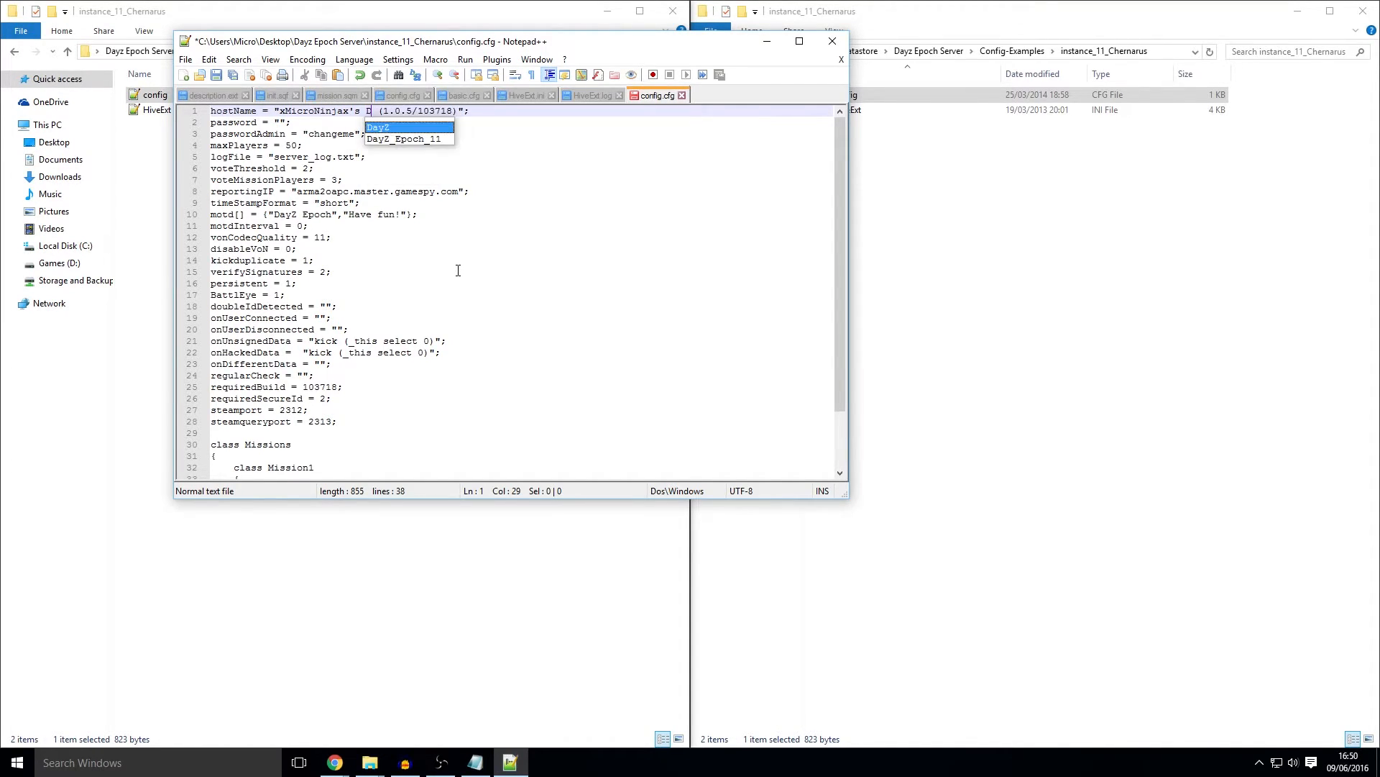
type("ch Server")
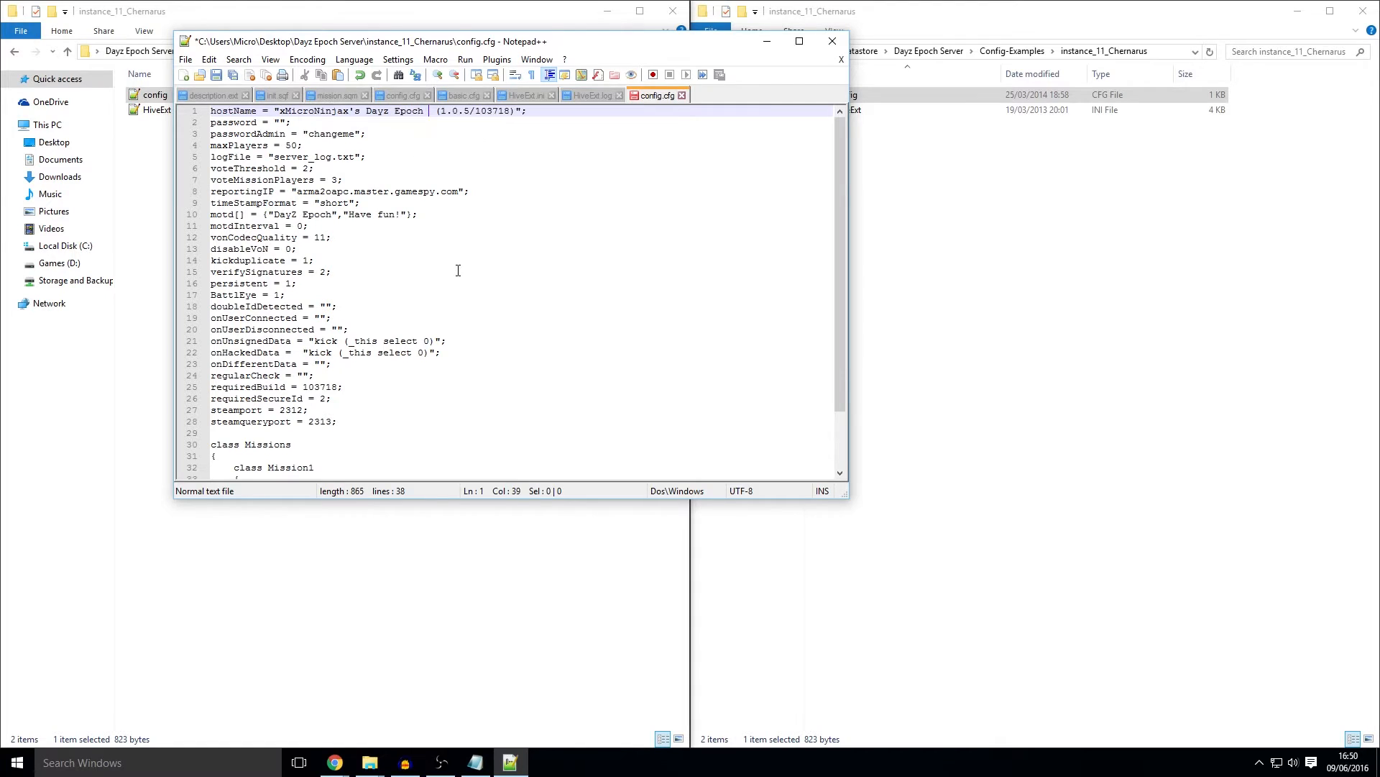
left_click_drag(471, 113, 551, 111)
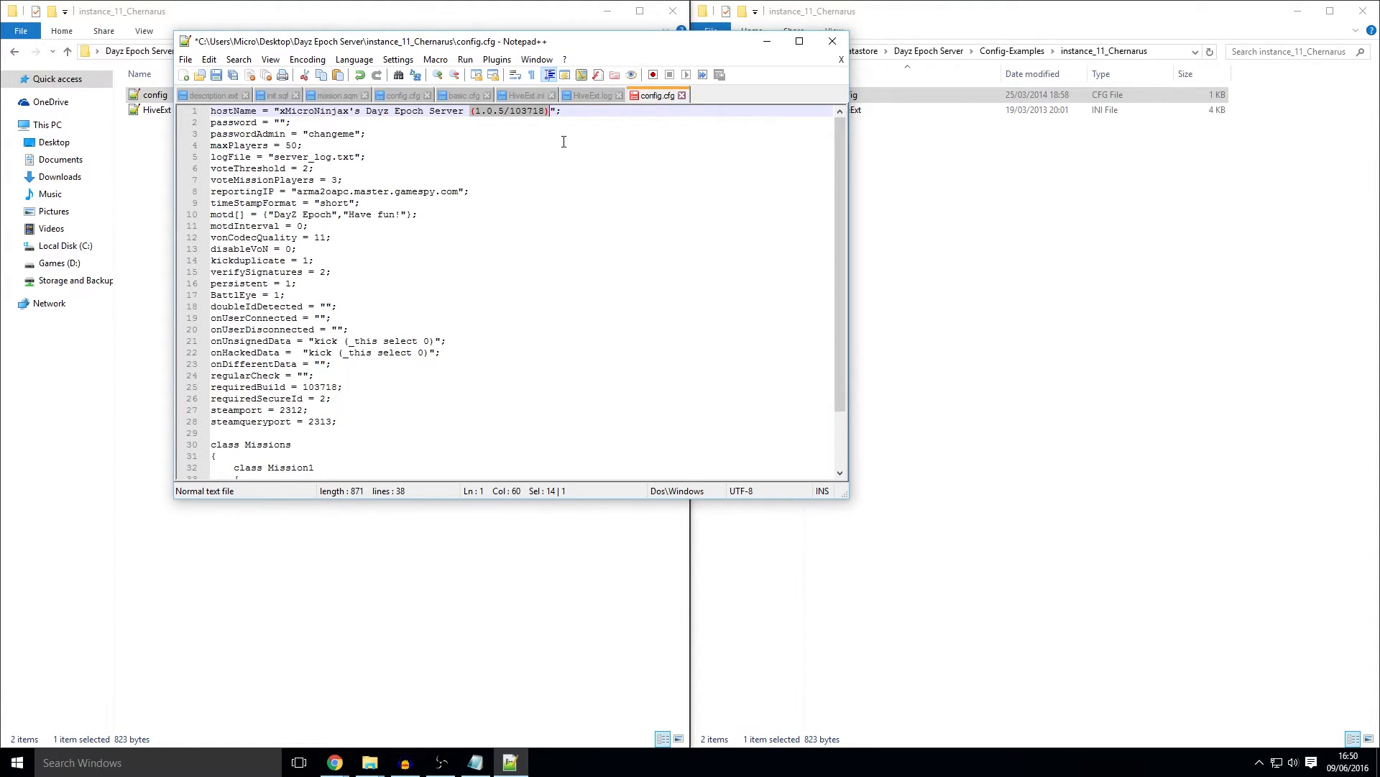
left_click(561, 143)
mouse_move(563, 110)
left_mouse_down()
mouse_move(470, 113)
mouse_move(579, 115)
left_mouse_up()
left_click(579, 115)
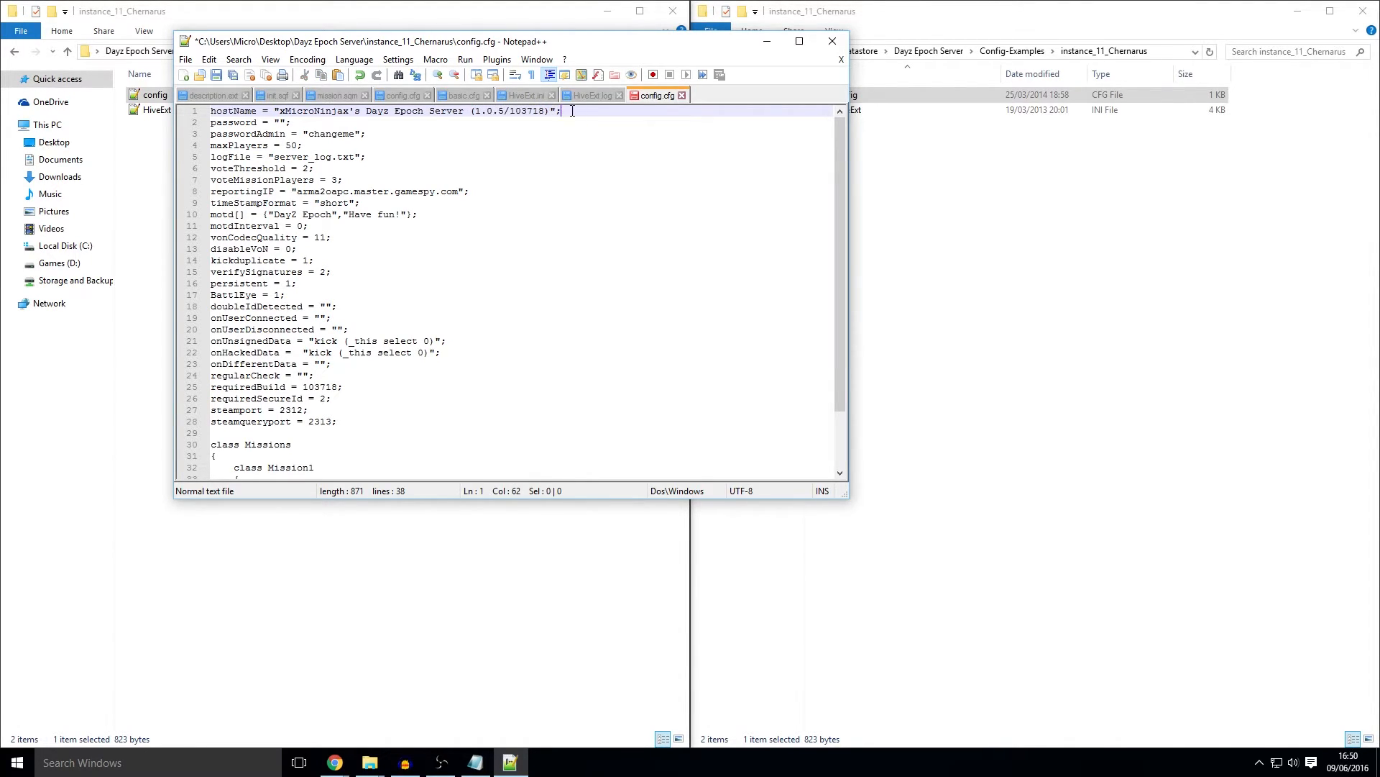
left_click(276, 122)
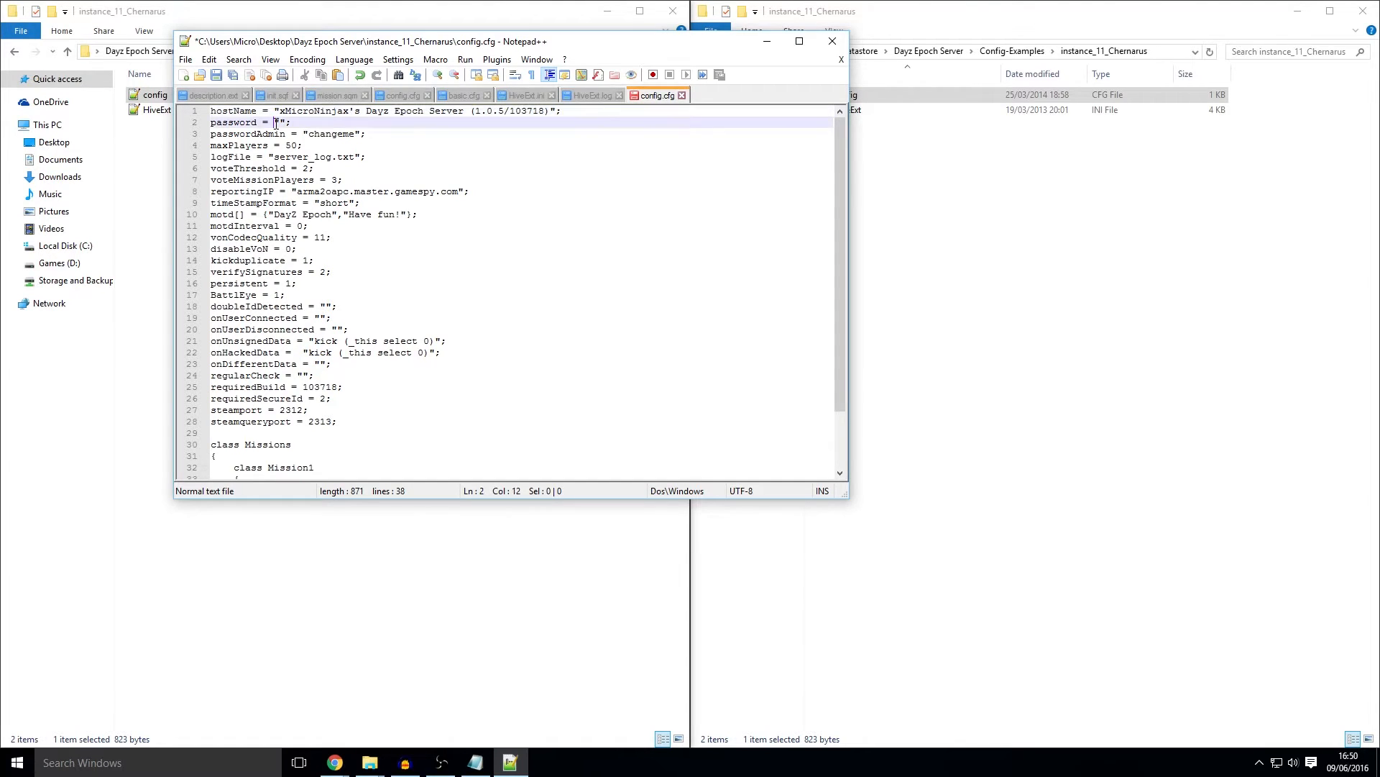
left_click_drag(292, 122, 215, 122)
left_click(305, 124)
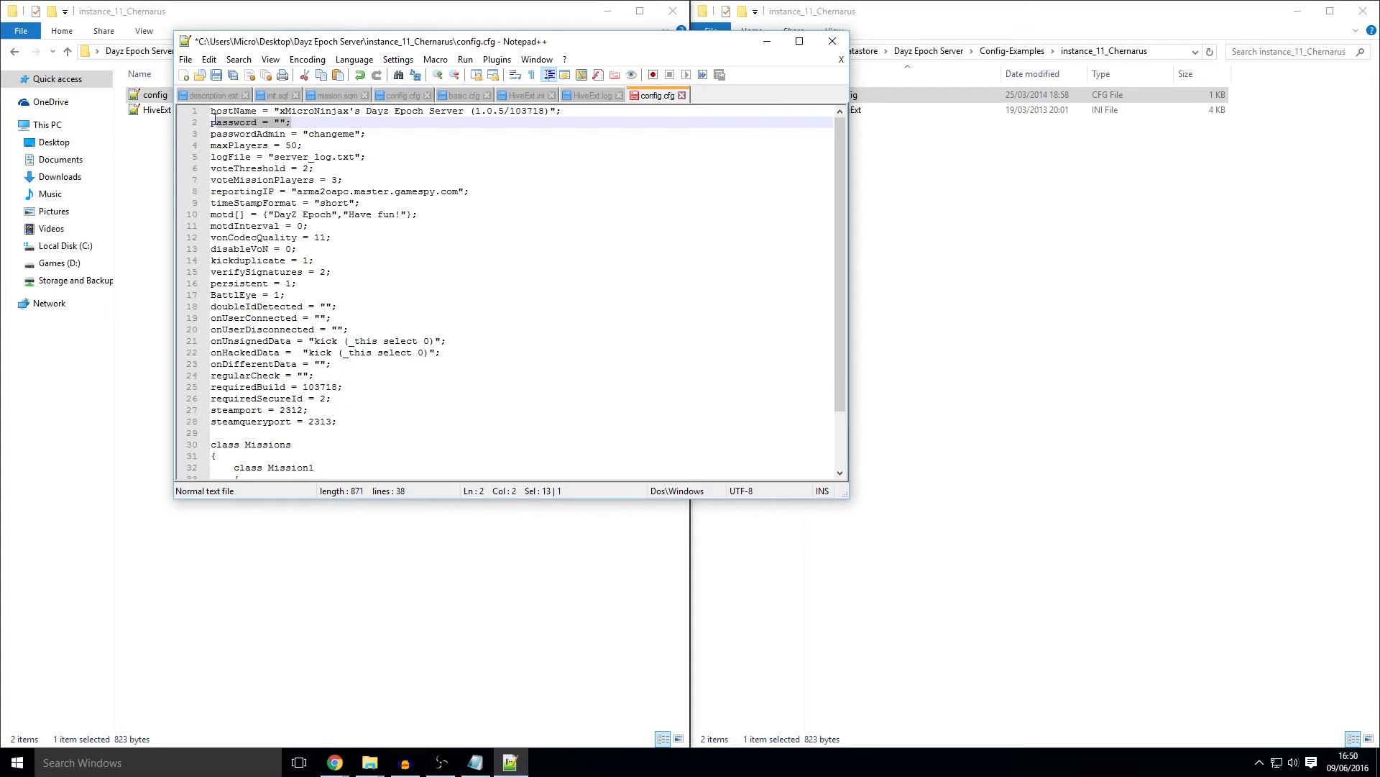
left_click(286, 122)
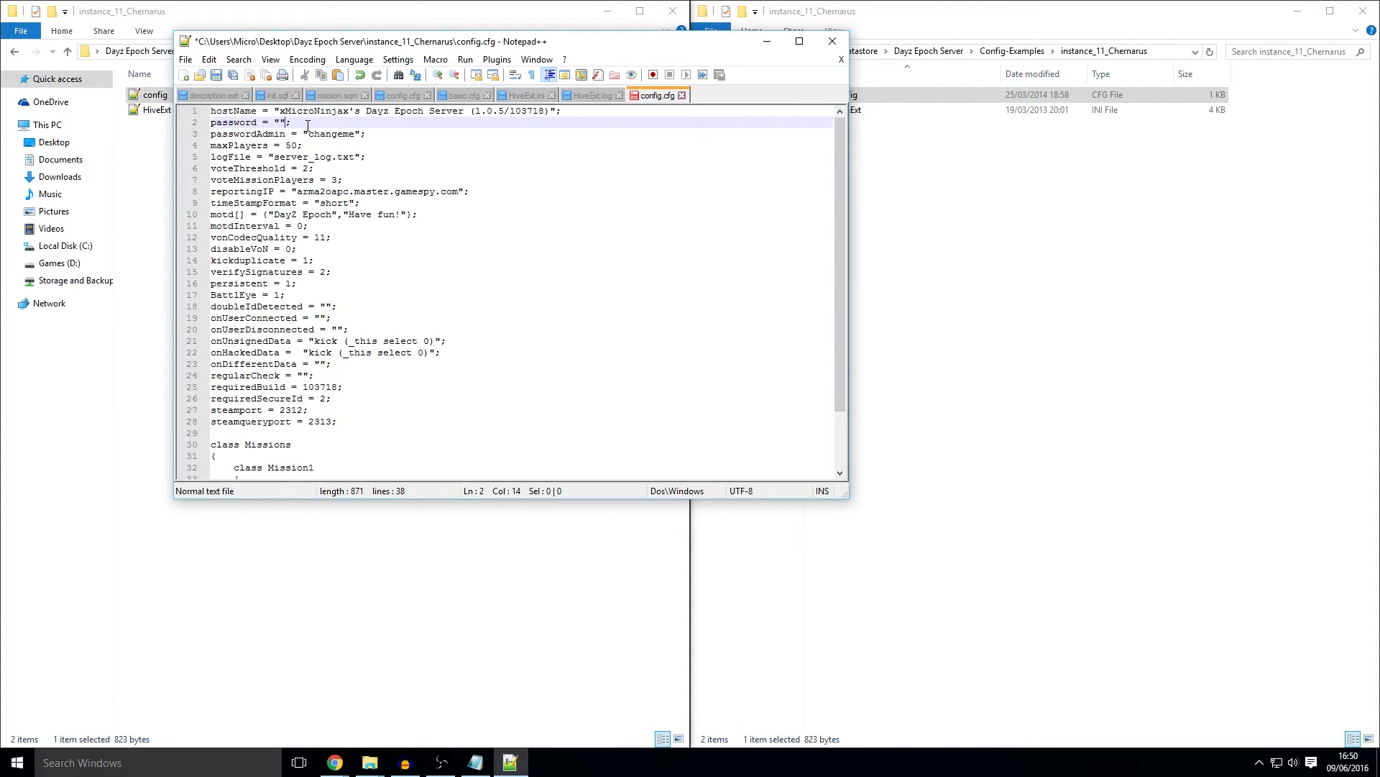
type("name")
key("ctrl+shift+Left")
key("BackSpace")
double_click(329, 134)
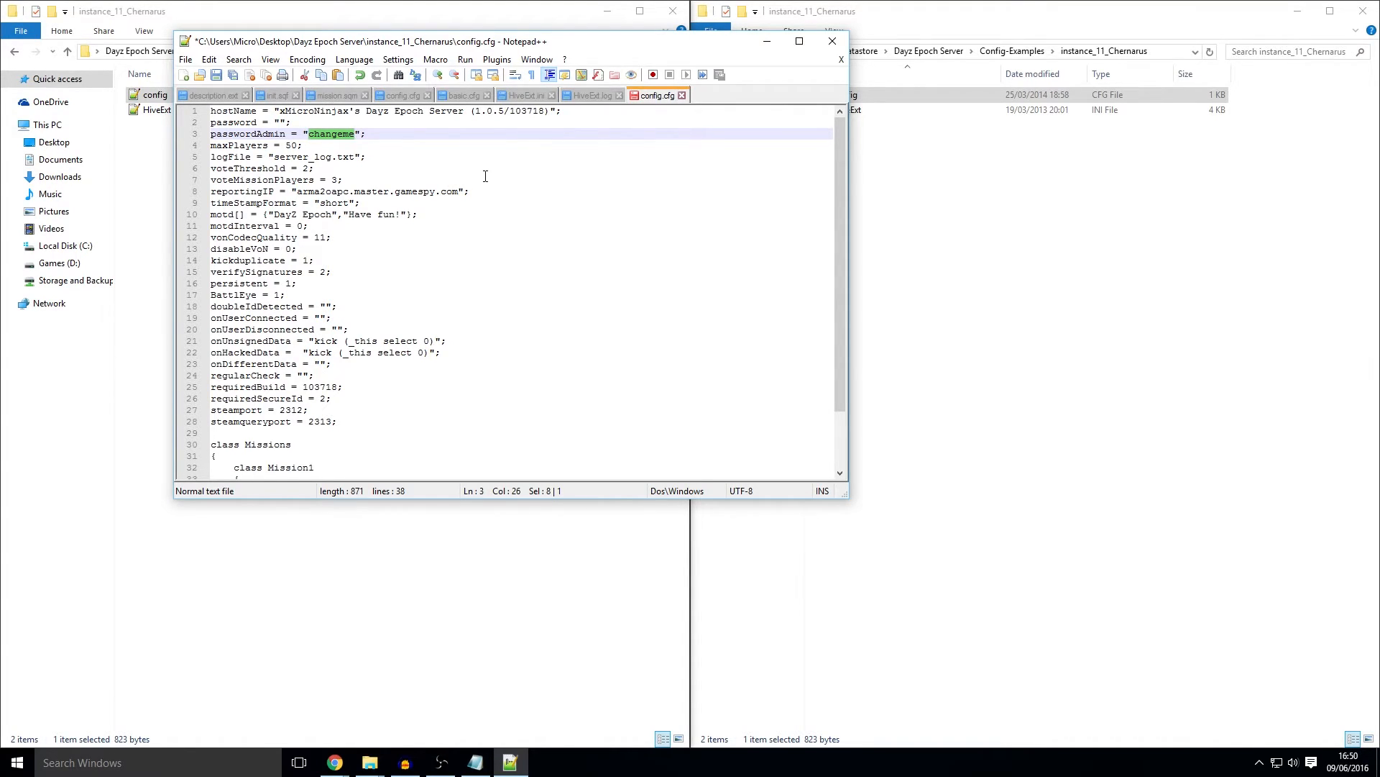
Step: Review maxPlayers 50, the log file, voting, reportingIP, timeStampFormat and message-of-the-day settings
double_click(291, 145)
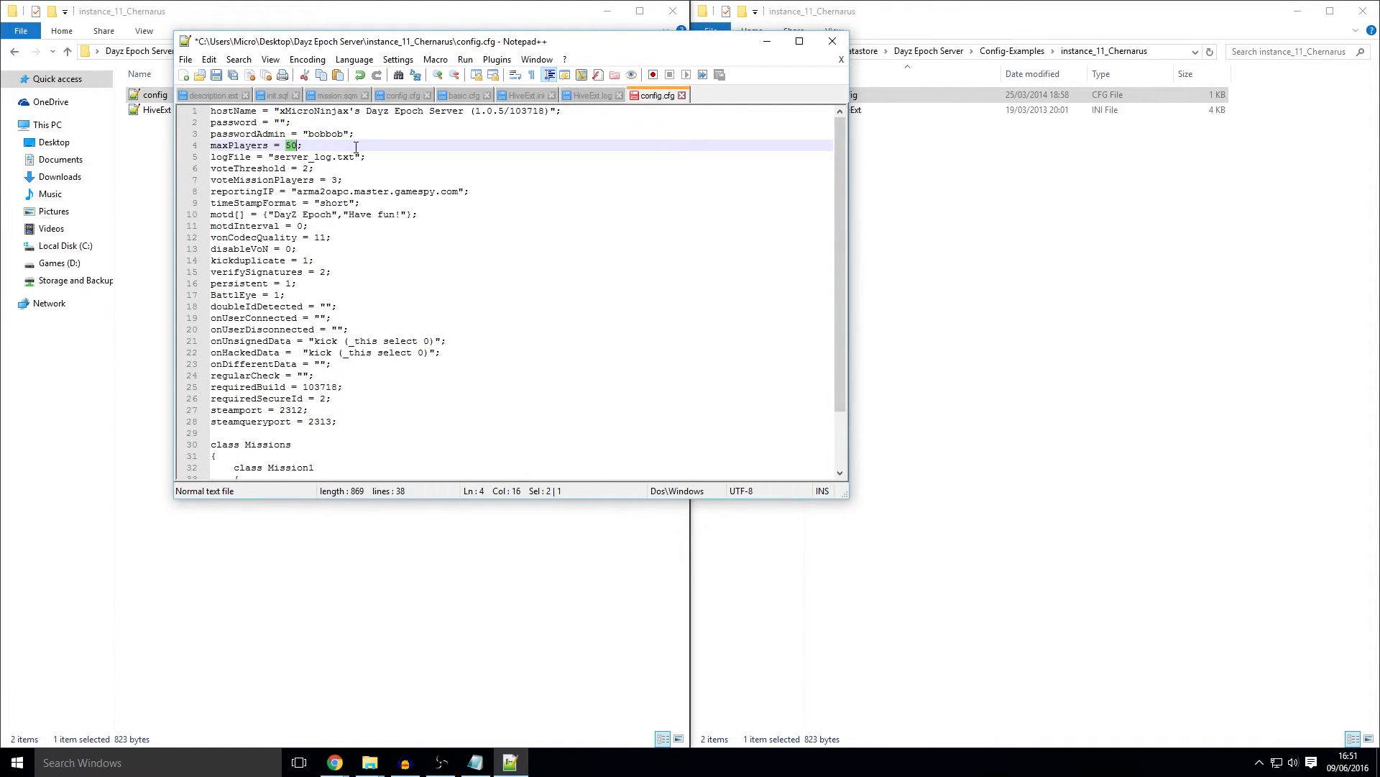
left_click_drag(366, 157, 267, 160)
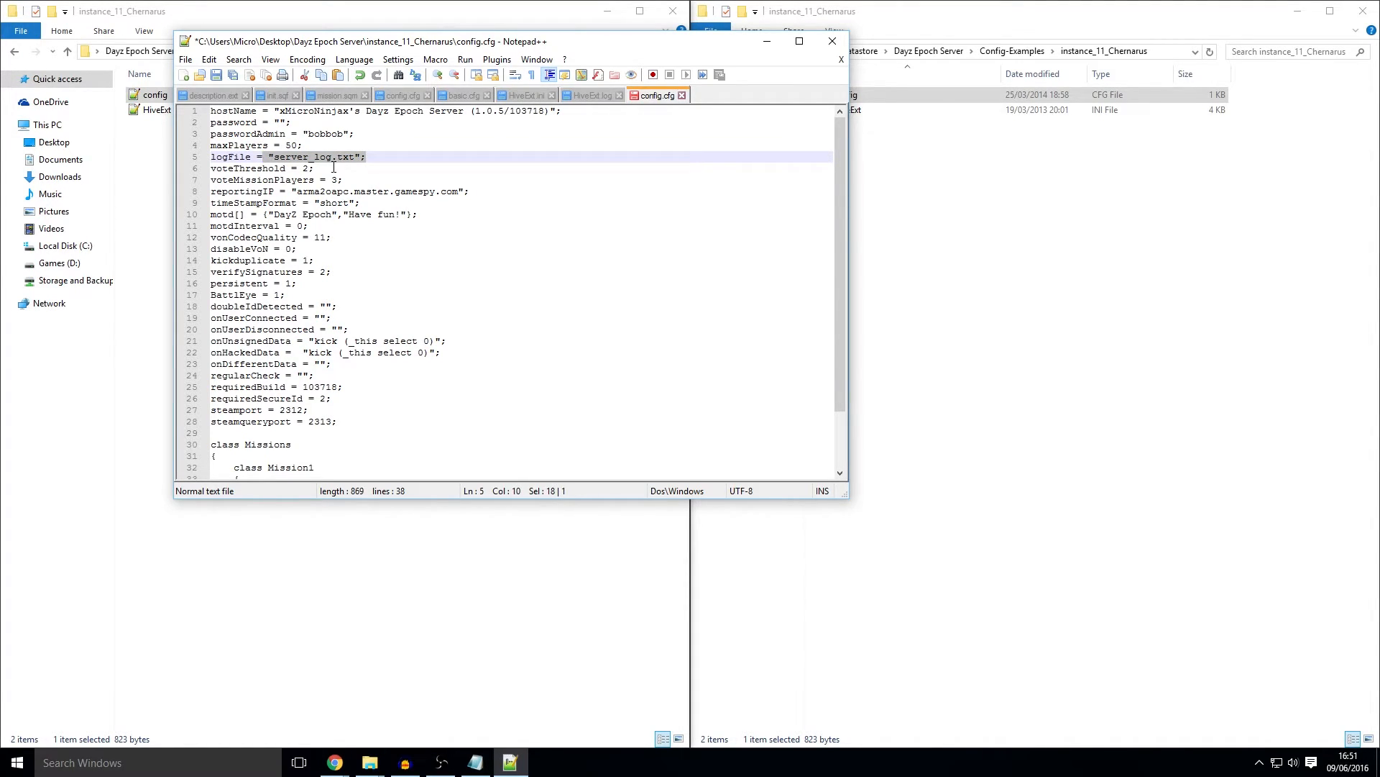
left_click(333, 170)
key("Down")
key("Down")
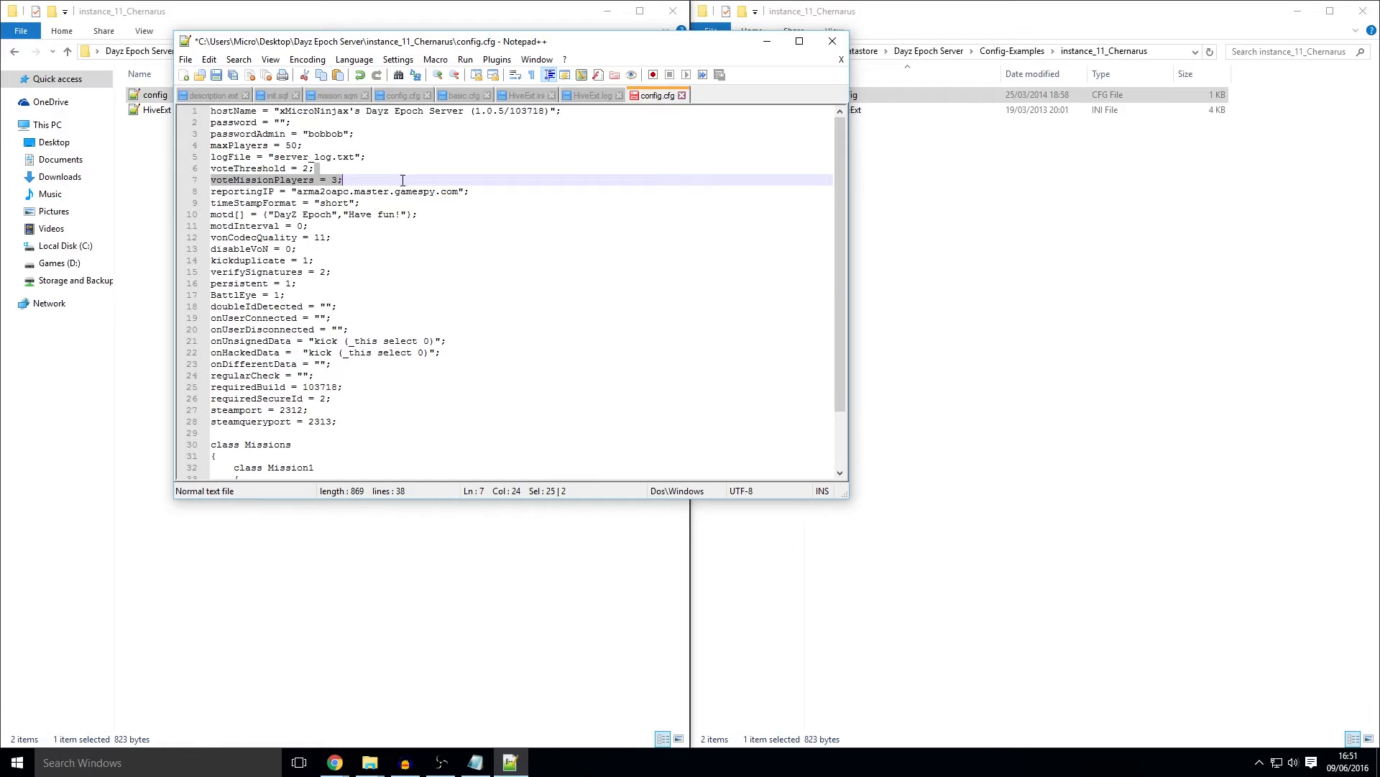
left_click(269, 169)
key("Down")
key("Down")
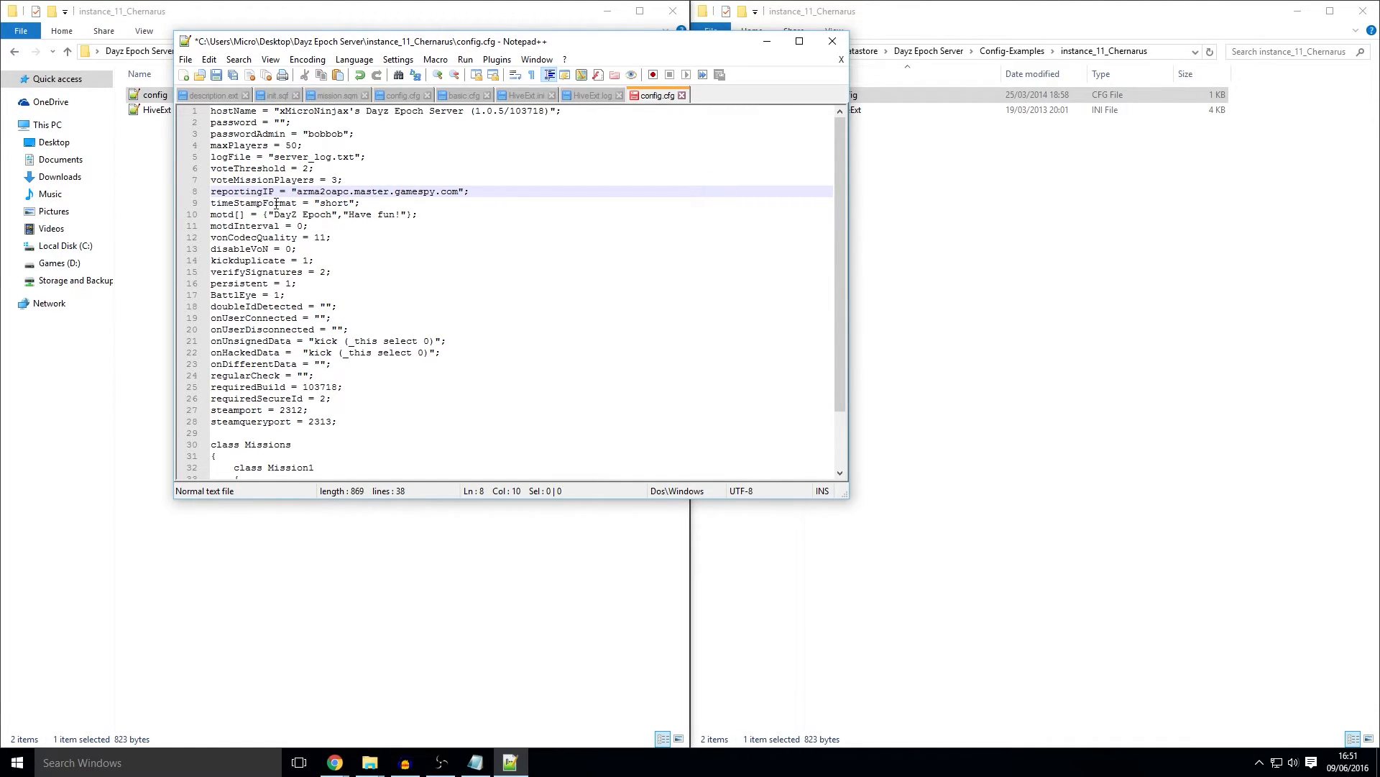
left_click(280, 205)
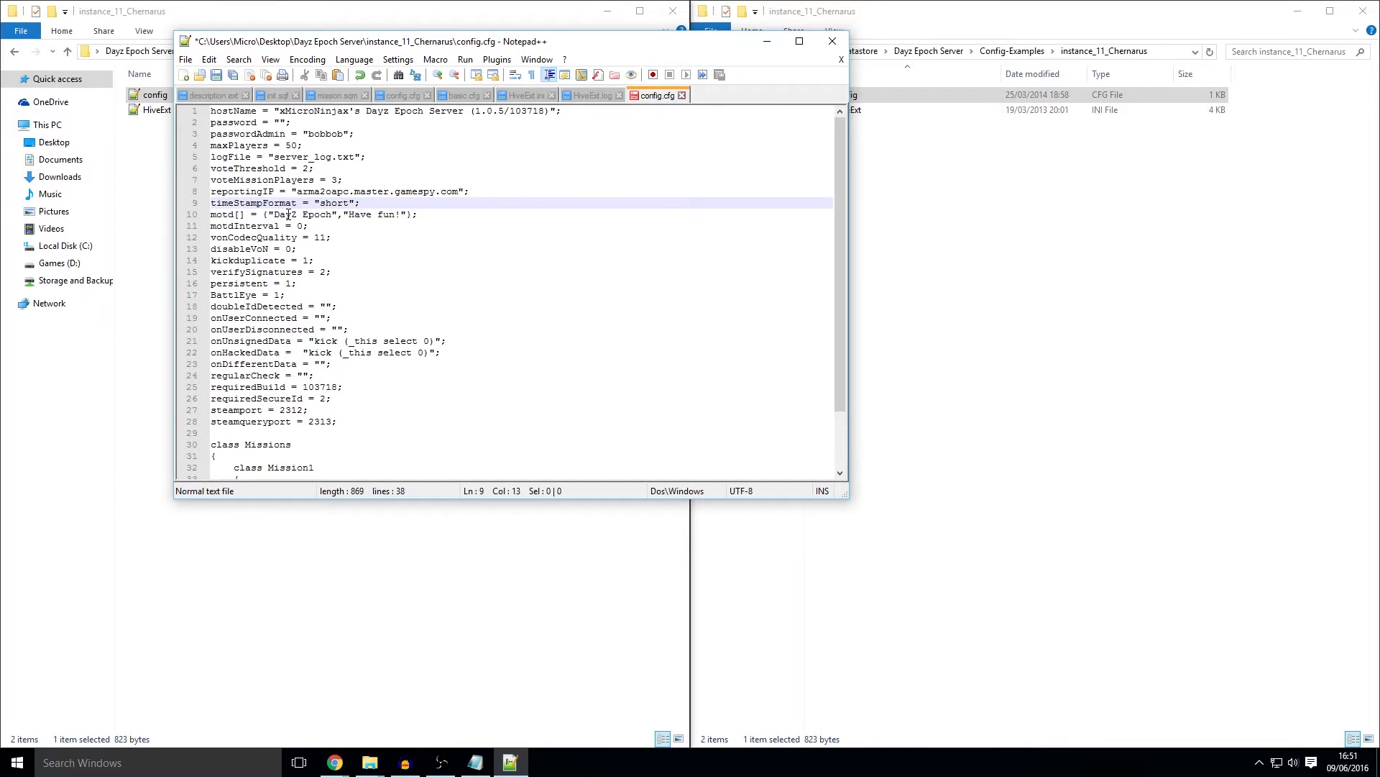
left_click(277, 214)
left_click_drag(277, 214, 333, 215)
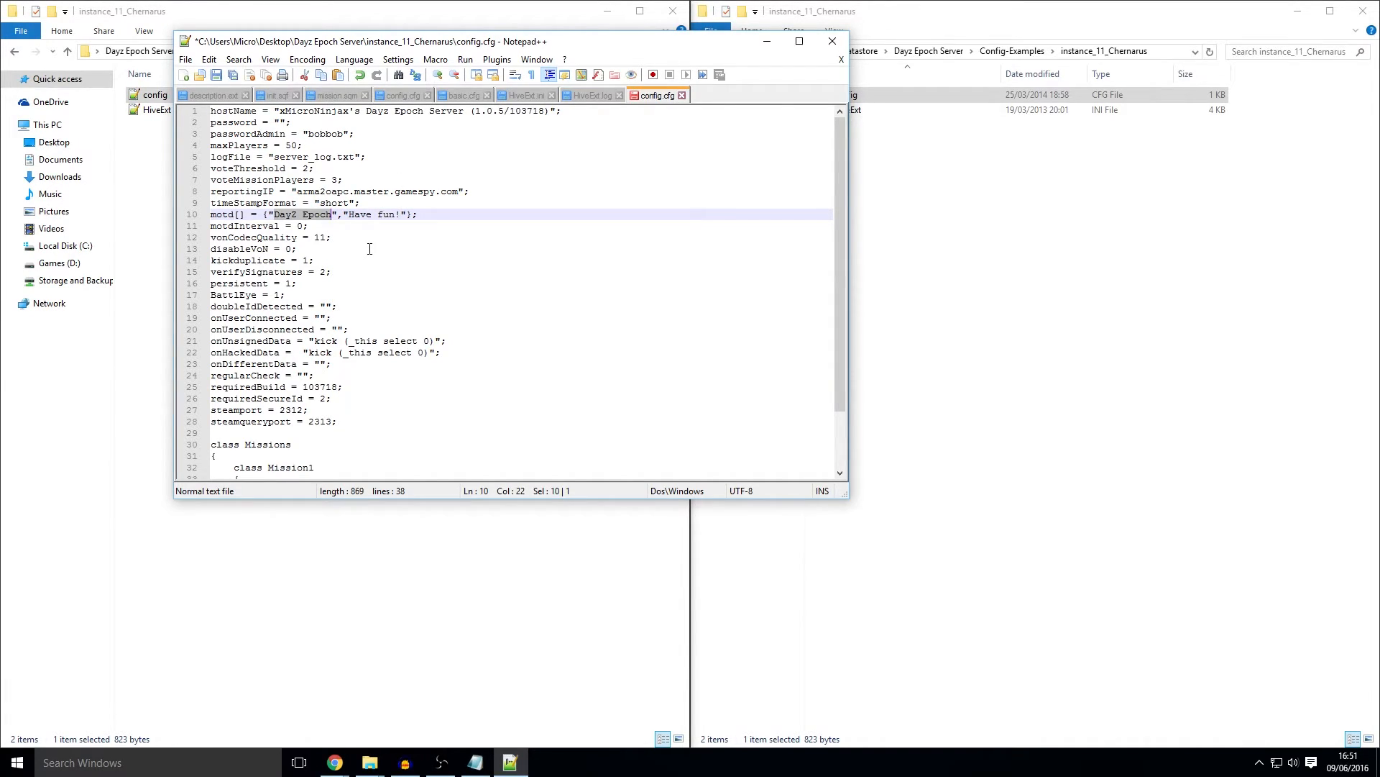
left_click_drag(349, 214, 399, 217)
left_click(387, 233)
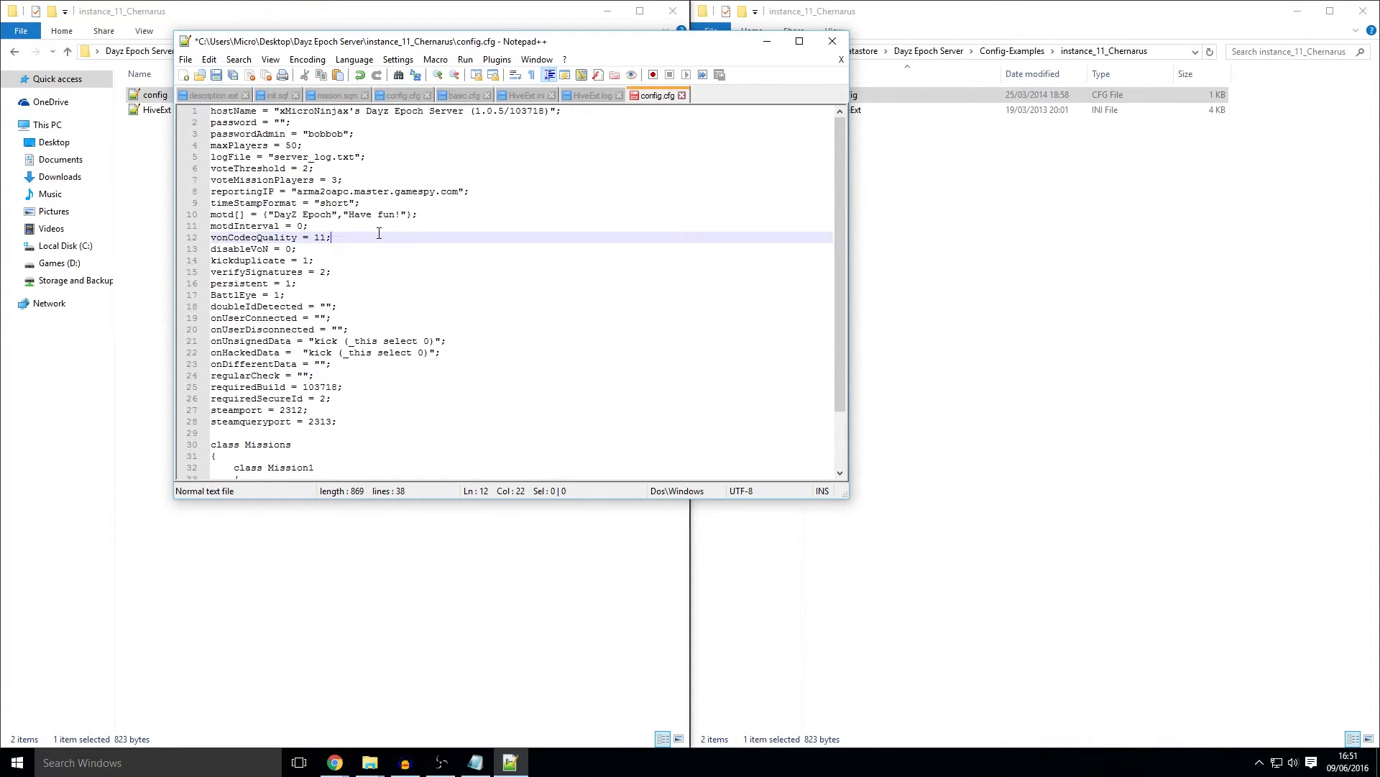
left_click_drag(343, 216, 338, 217)
scroll(353, 209, "down", 1)
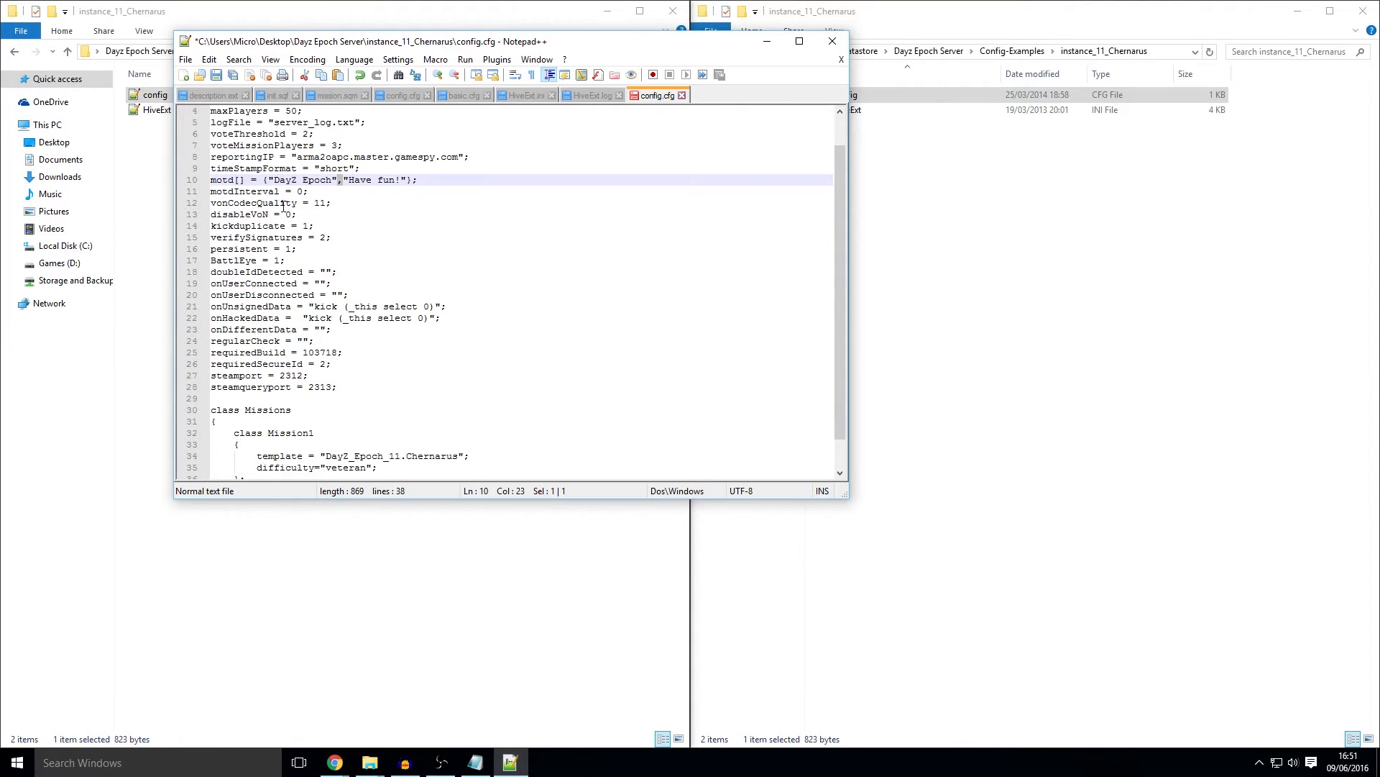
Step: Review the vonCodecQuality 11, disableVoN 0, kickduplicate, verifySignatures and persistent settings
scroll(335, 180, "down", 1)
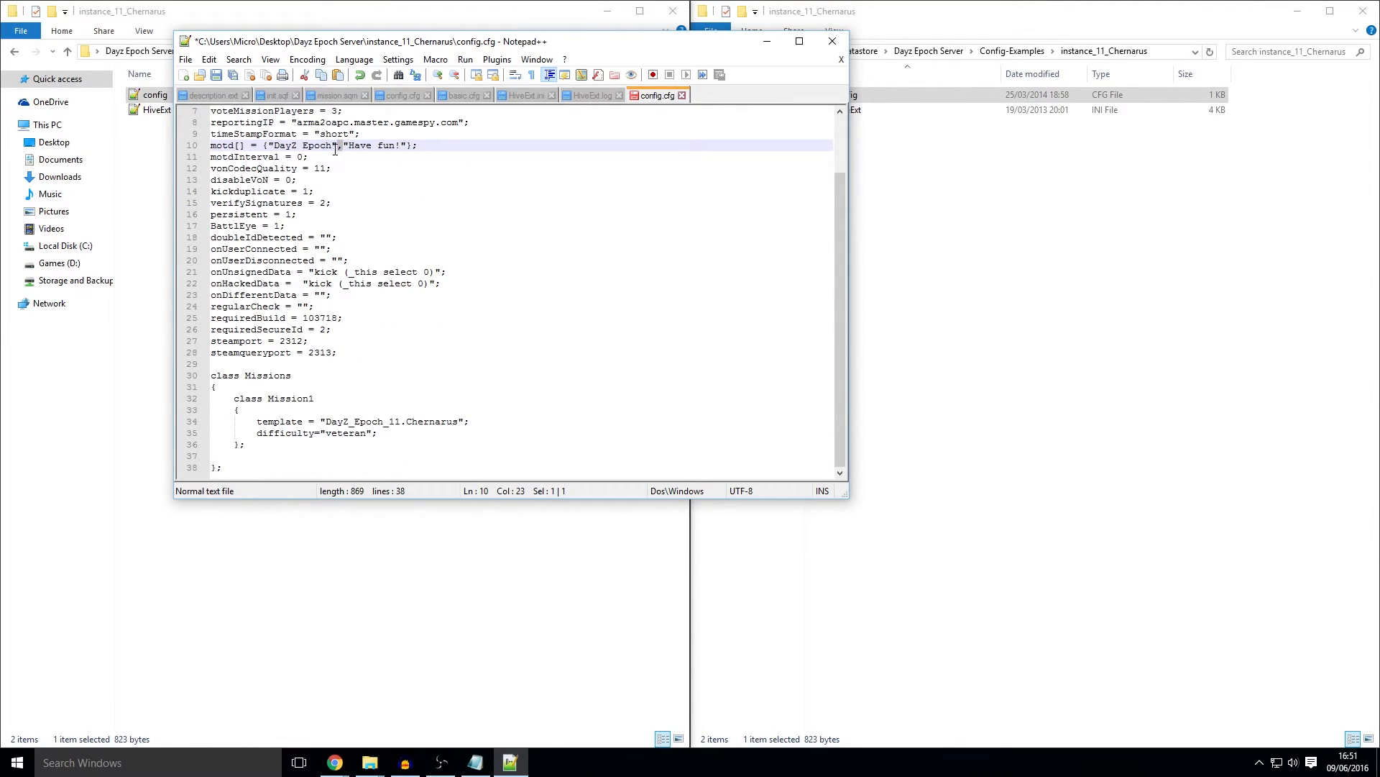
double_click(319, 168)
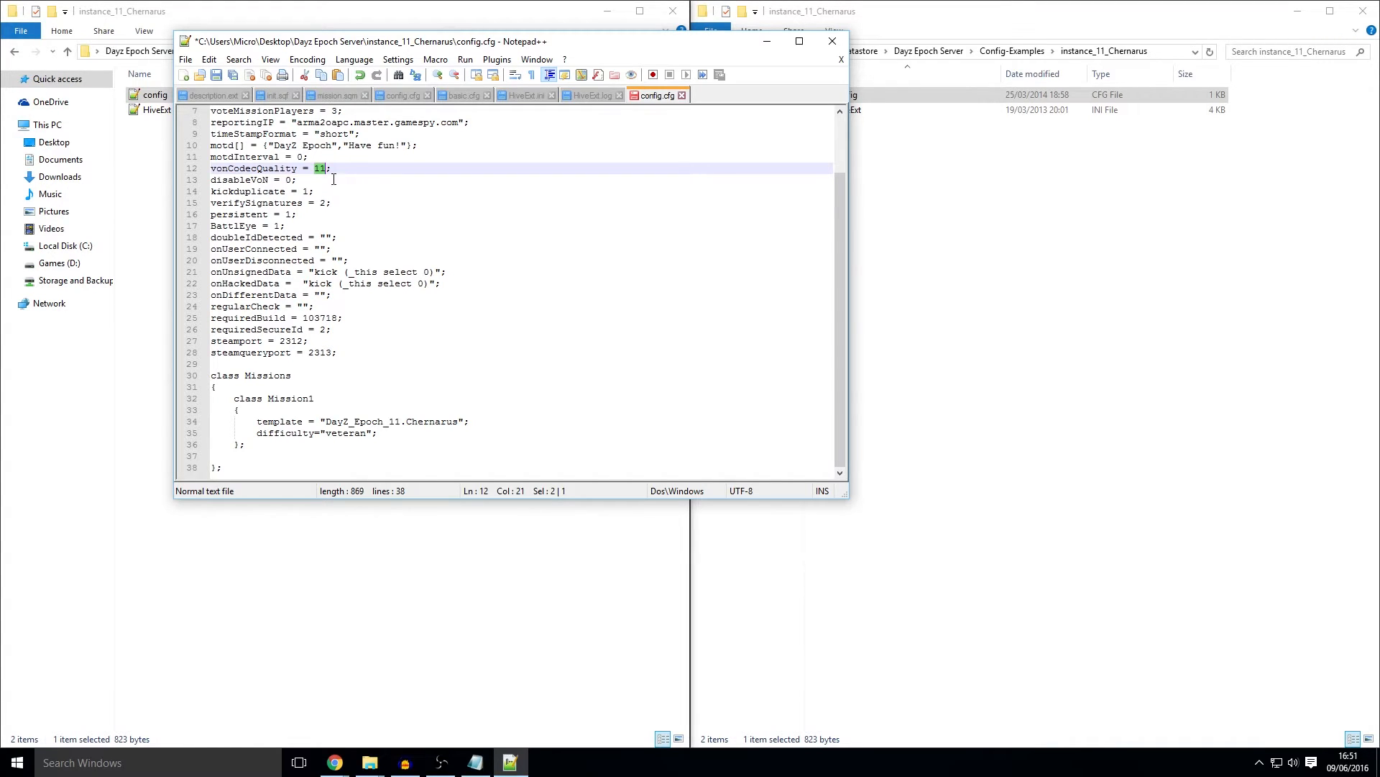
left_click(335, 192)
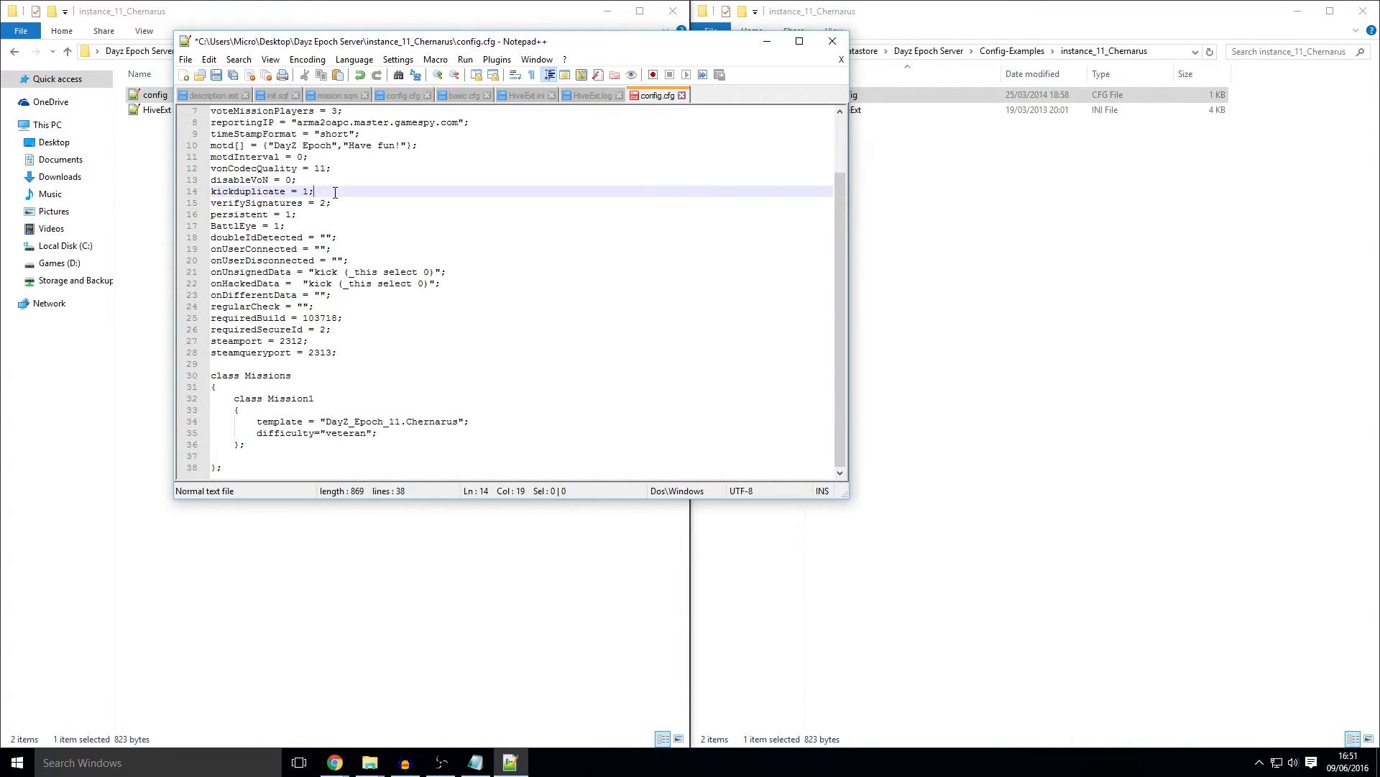
left_click(328, 181)
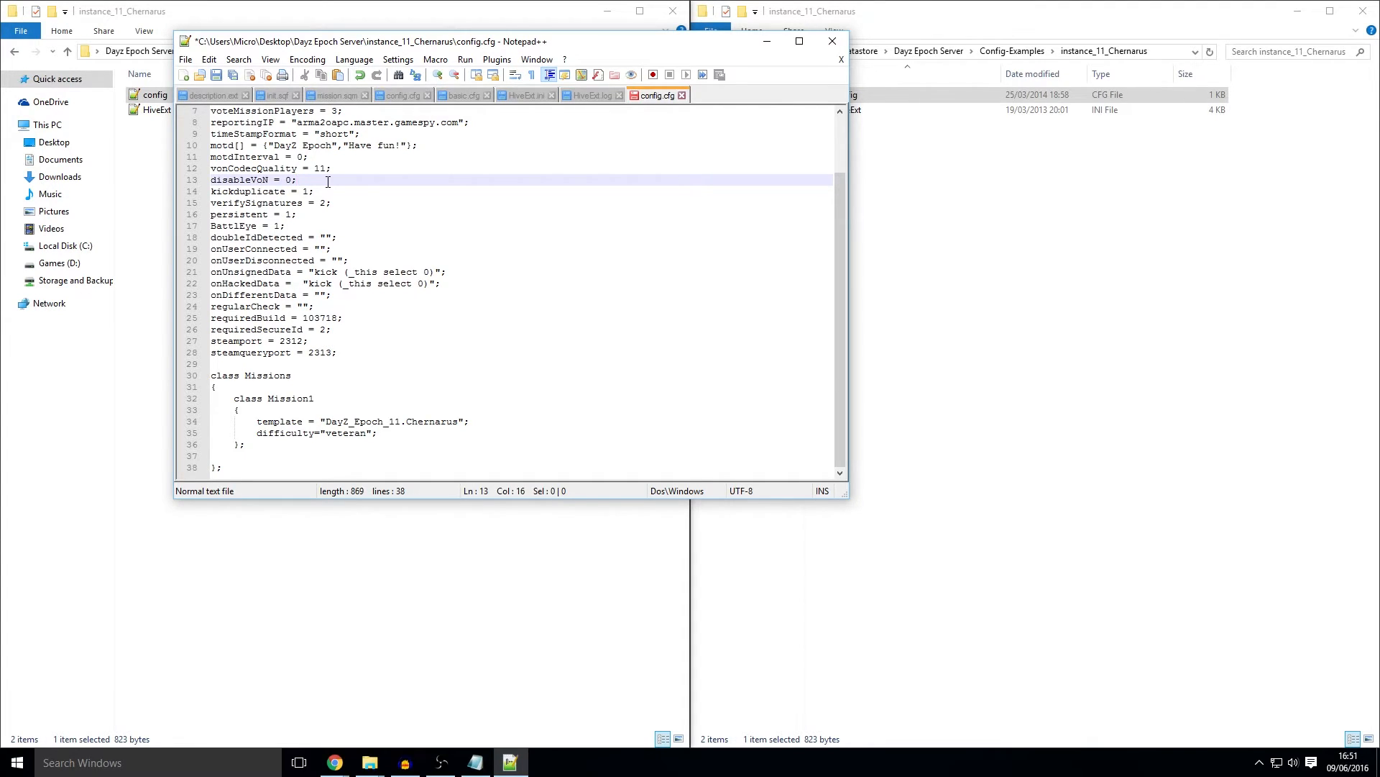
double_click(289, 182)
left_click_drag(316, 191, 210, 191)
left_click_drag(333, 208, 202, 205)
left_click_drag(313, 214, 209, 216)
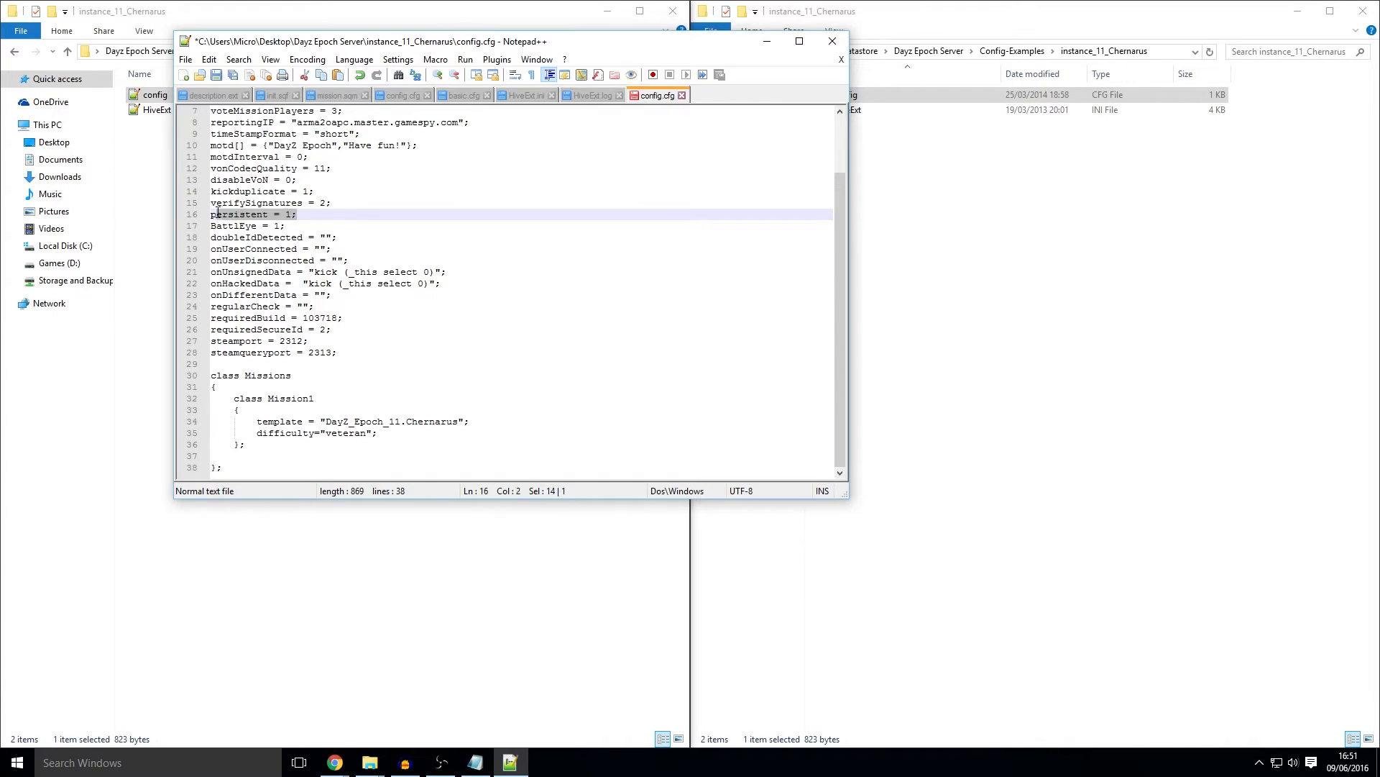
Step: Check the BattlEye, connection-event, steamport and requiredBuild lines, then save config.cfg and close Notepad++
left_click(360, 229)
left_click(374, 238)
left_click(373, 250)
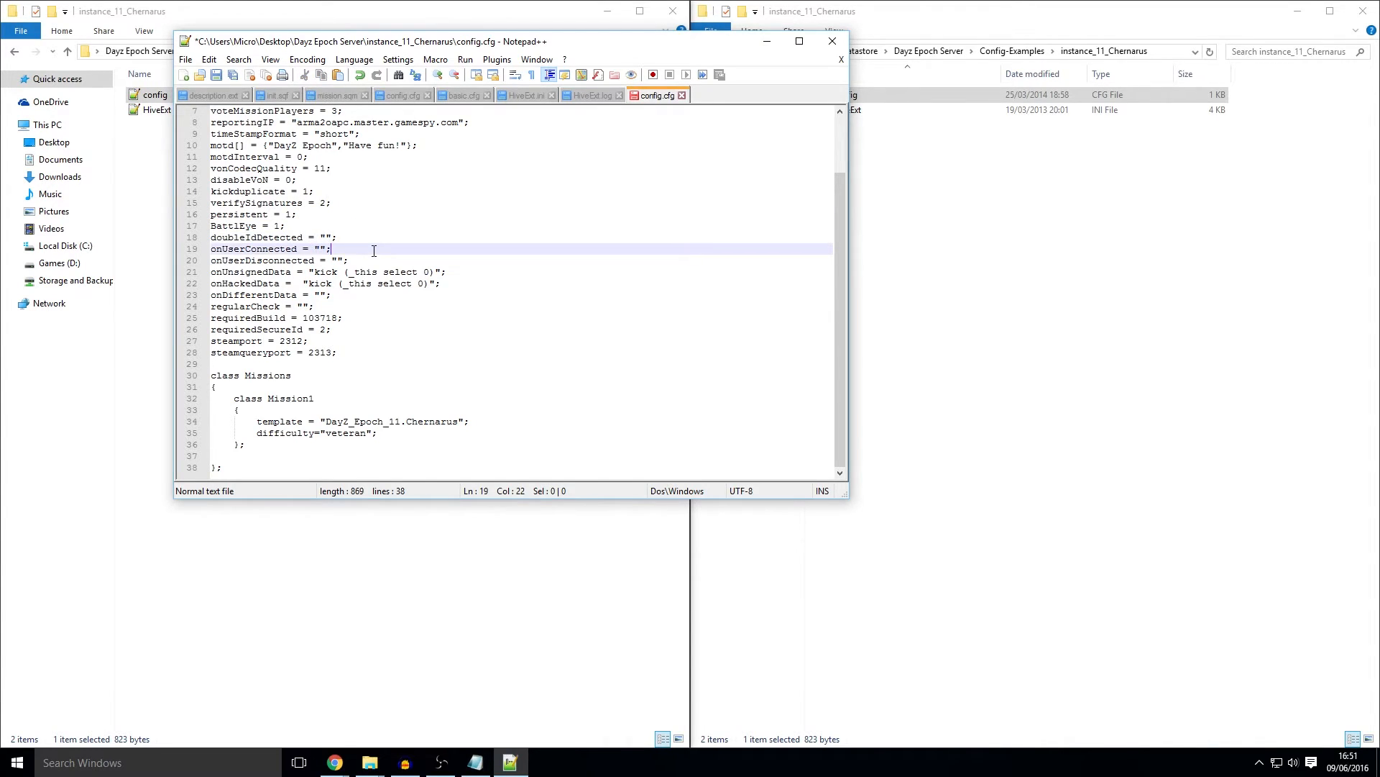
left_click(381, 261)
left_click(451, 272)
left_click(462, 295)
left_click_drag(463, 330, 463, 324)
left_click(464, 319)
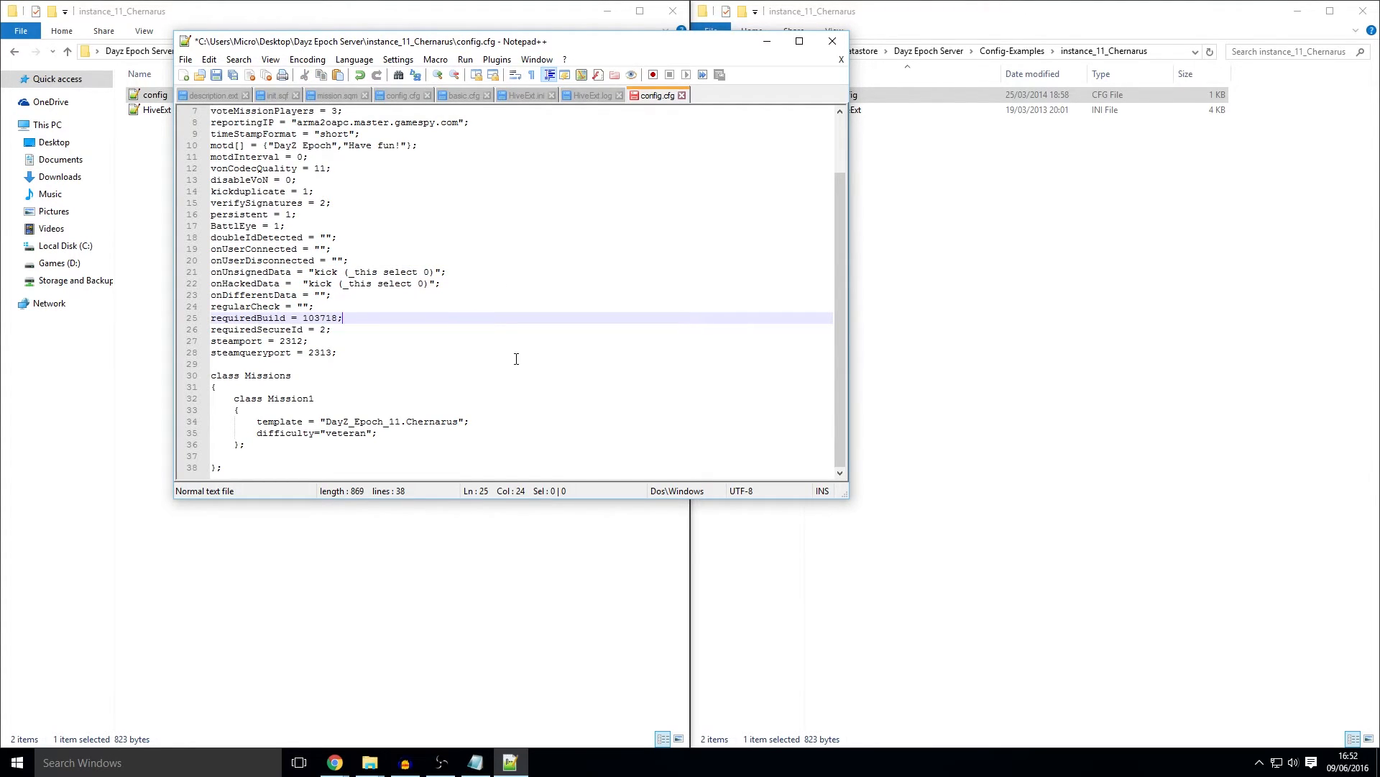
key("ctrl+s")
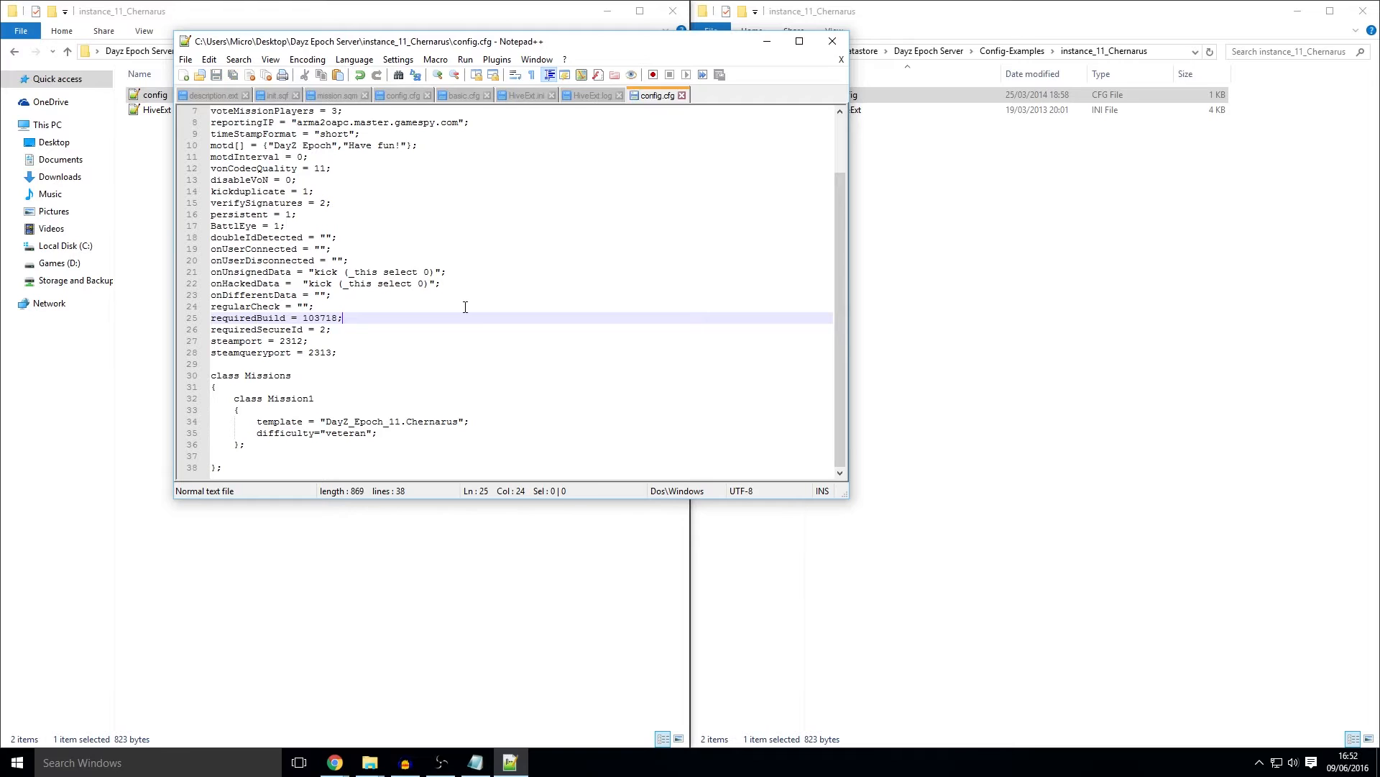
left_click(832, 41)
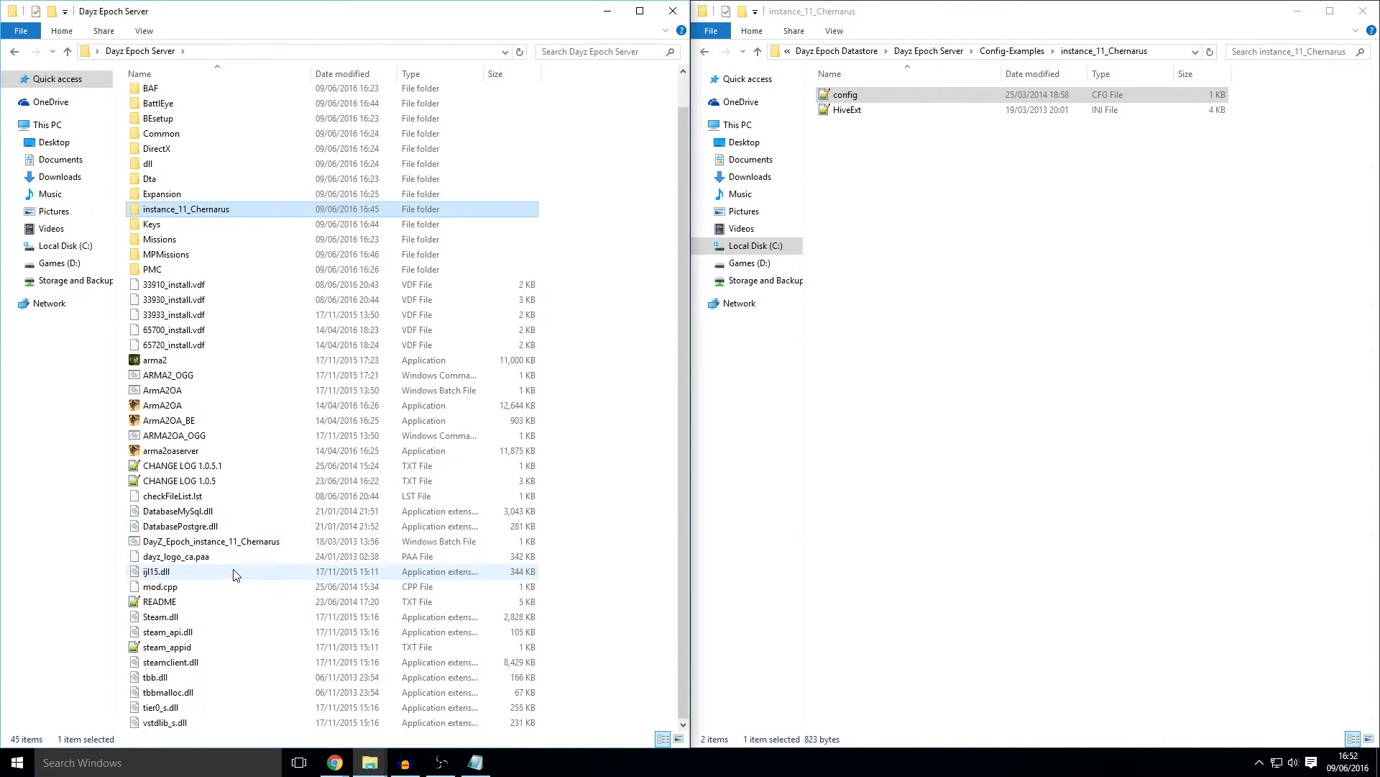
Step: Edit the Chernarus batch file in Notepad to remove Expansion\beta\ from the arma2oaserver.exe path, then close it
left_click(237, 542)
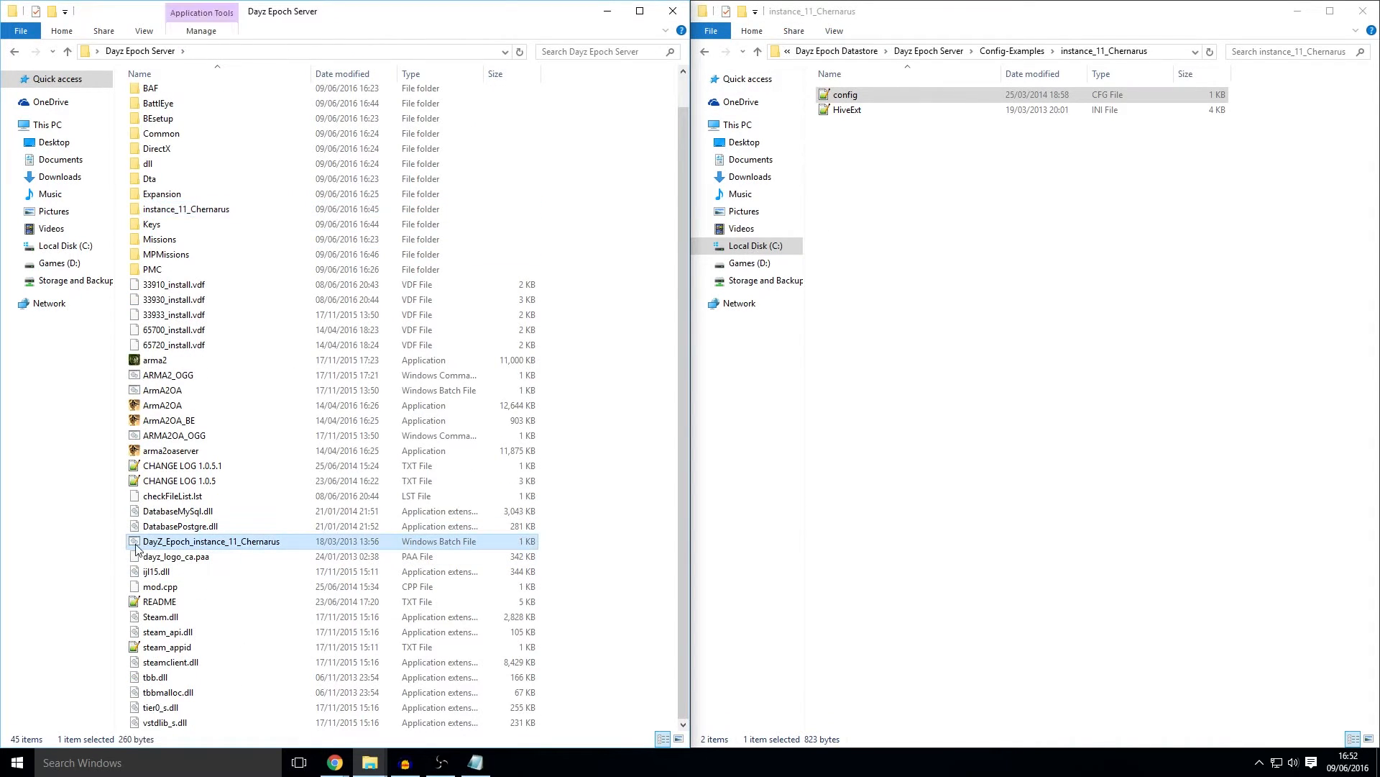
right_click(243, 545)
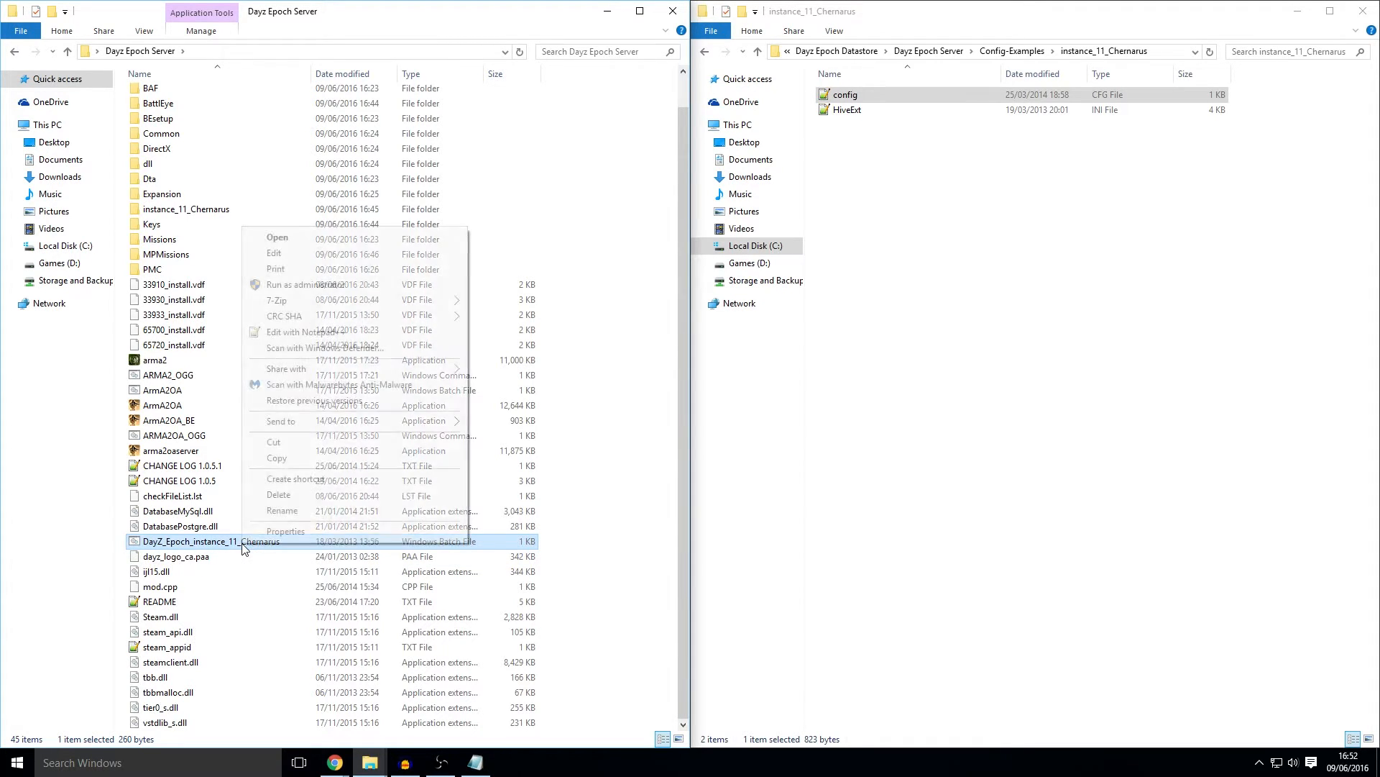
left_click(283, 252)
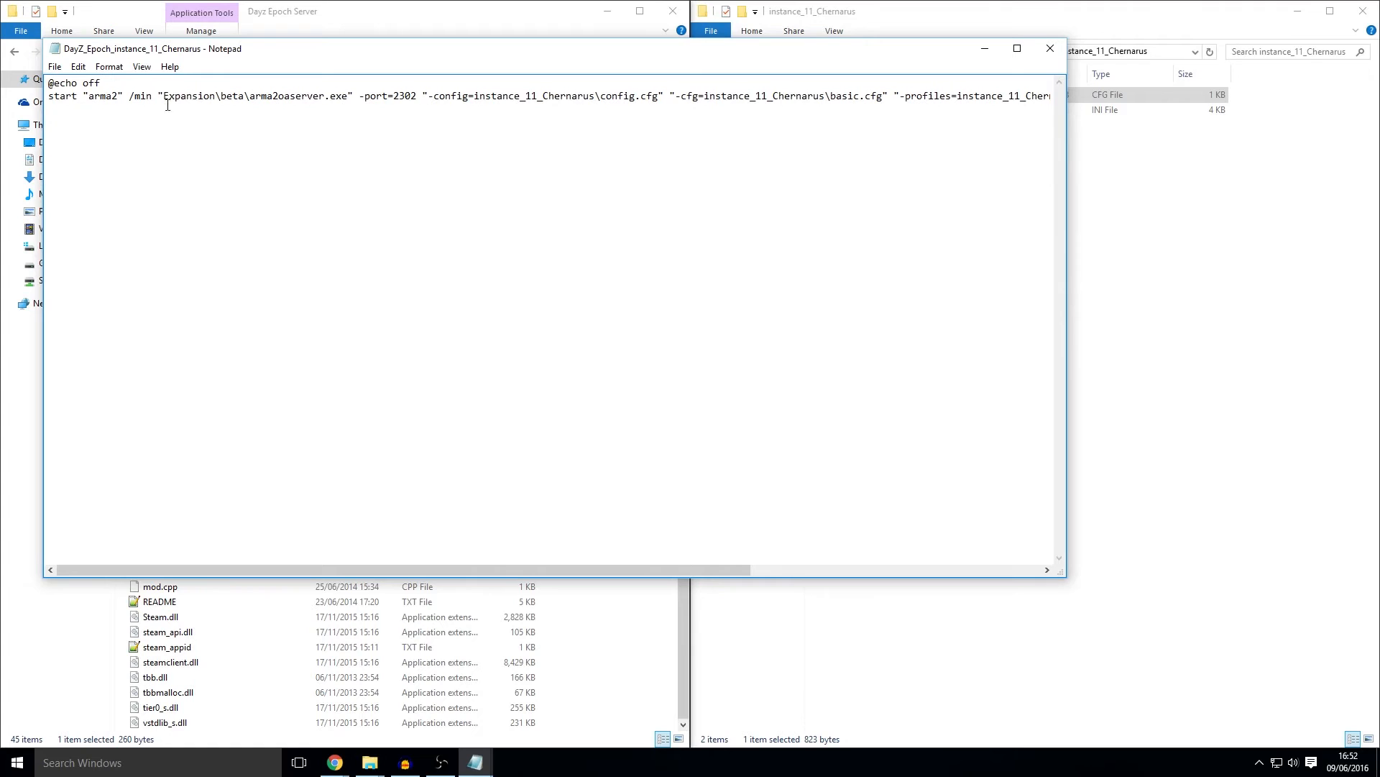
left_click_drag(163, 98, 253, 100)
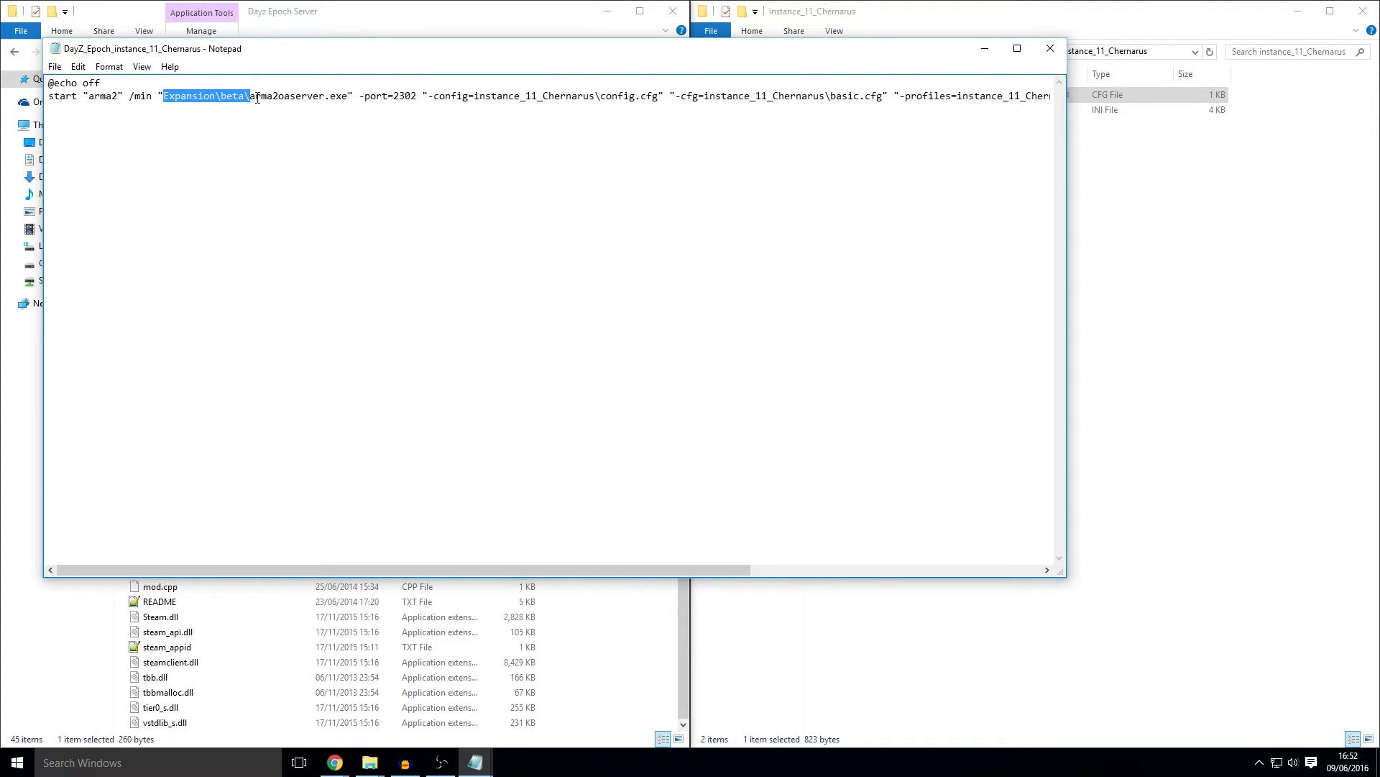
key("Delete")
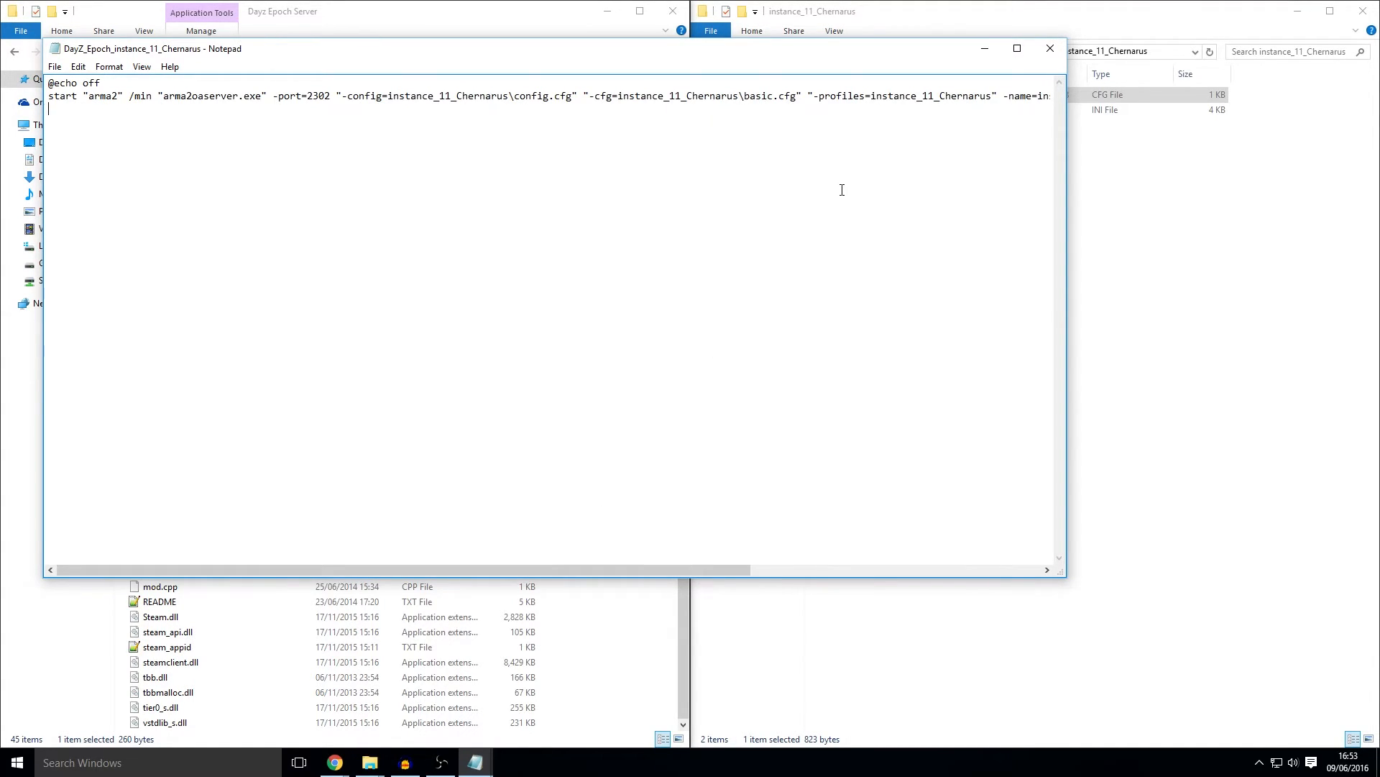
left_click(1050, 48)
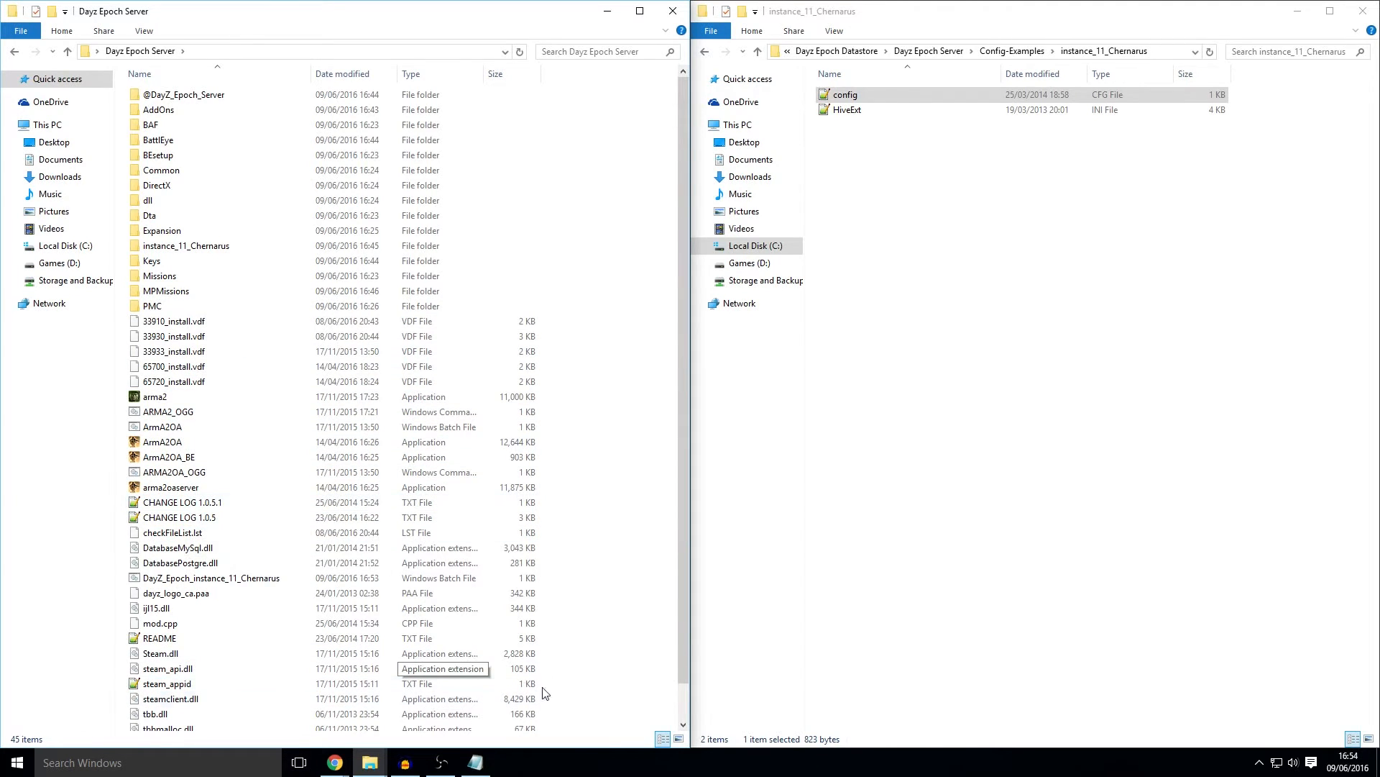
Step: Open HiveExt.ini from instance_11_Chernarus and look over its [Time] section
double_click(218, 252)
double_click(179, 111)
left_click(457, 363)
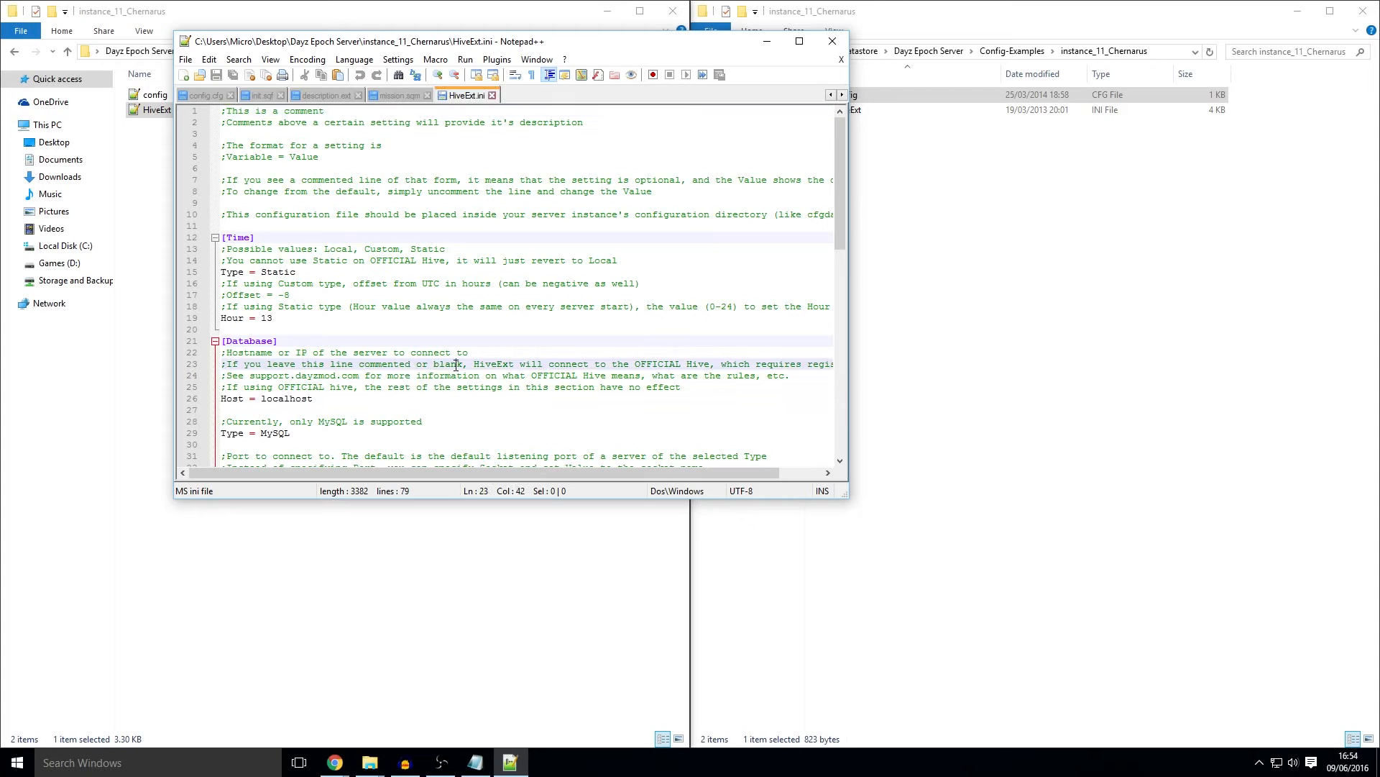
scroll(316, 294, "down", 1)
left_click_drag(279, 294, 177, 200)
left_click(347, 271)
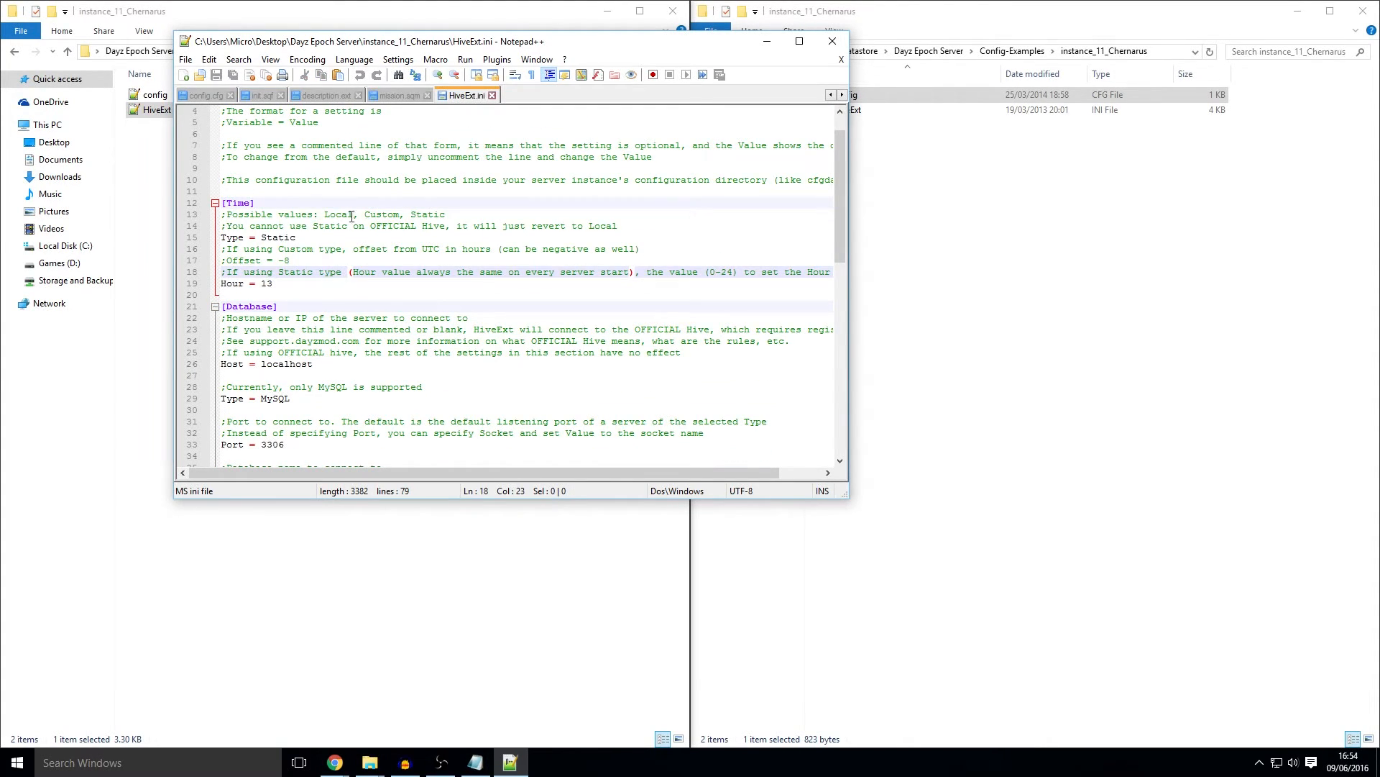
left_click_drag(675, 272, 219, 203)
scroll(540, 279, "down", 7)
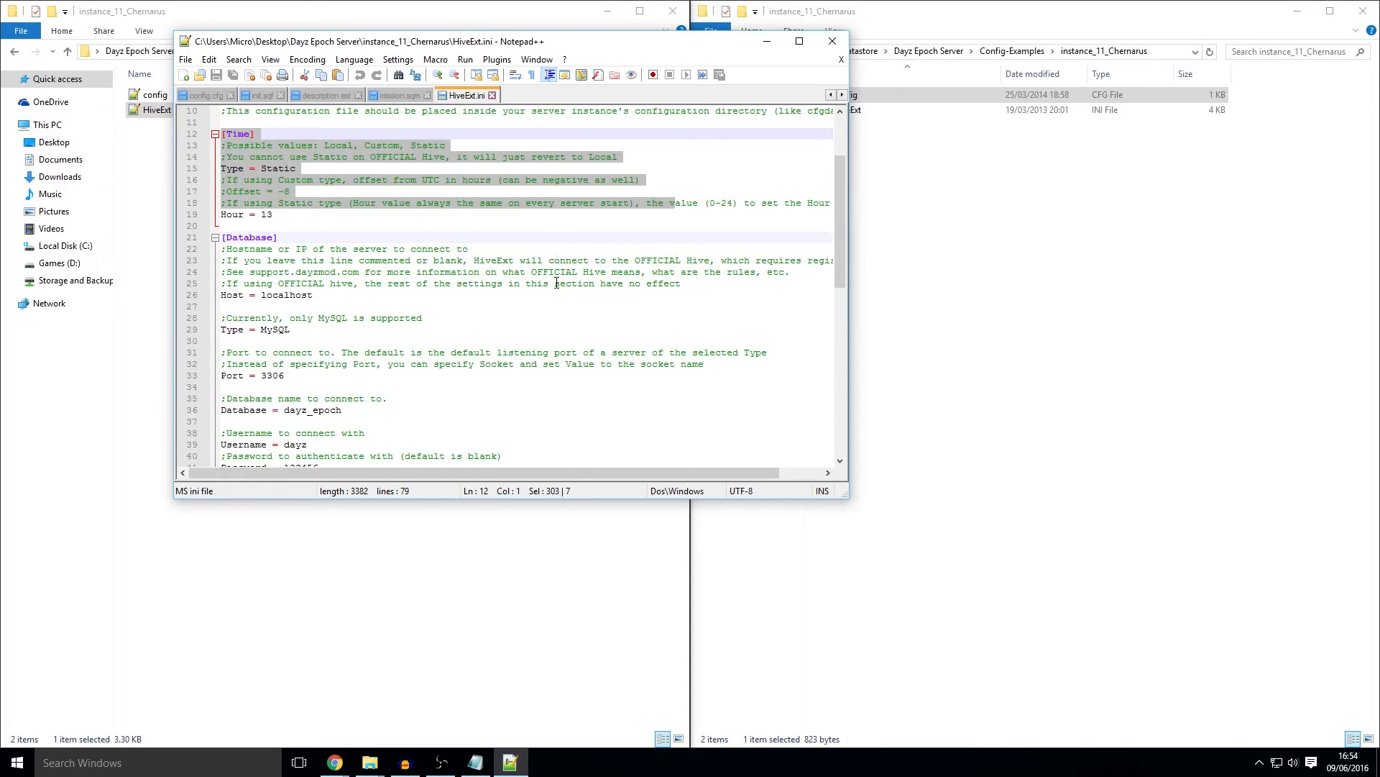
scroll(539, 279, "down", 4)
scroll(334, 256, "up", 7)
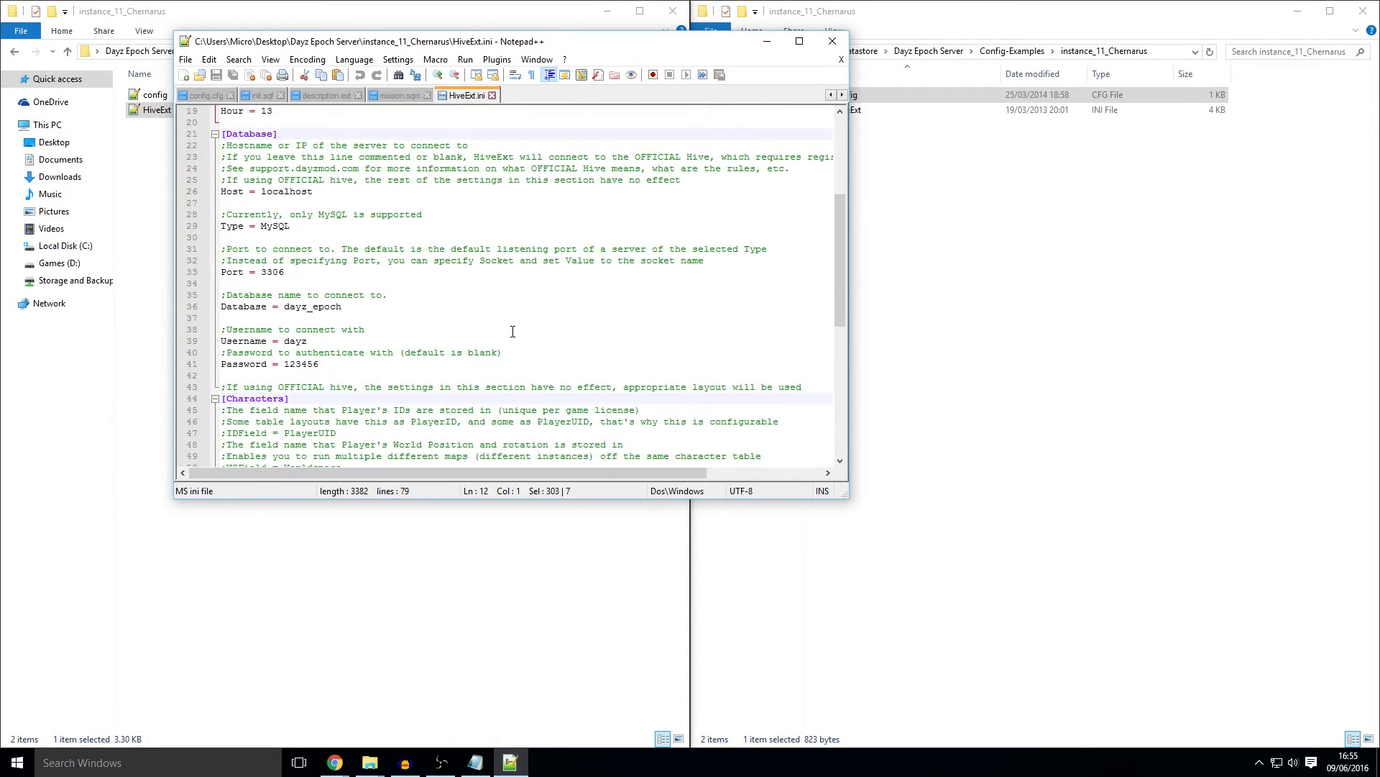
Step: Check the database settings: host localhost, port 3306, database dayz_epoch
left_click_drag(320, 203, 344, 228)
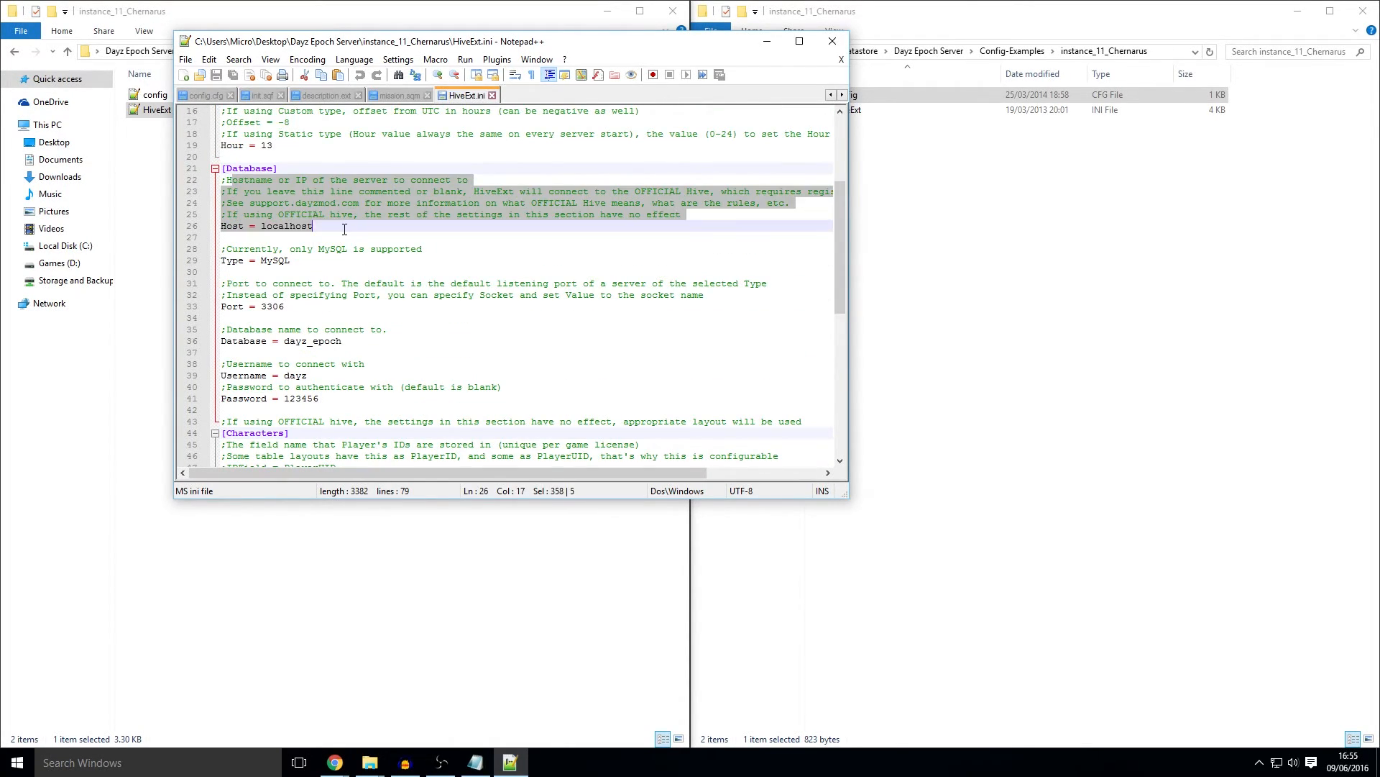
left_click(353, 230)
double_click(296, 228)
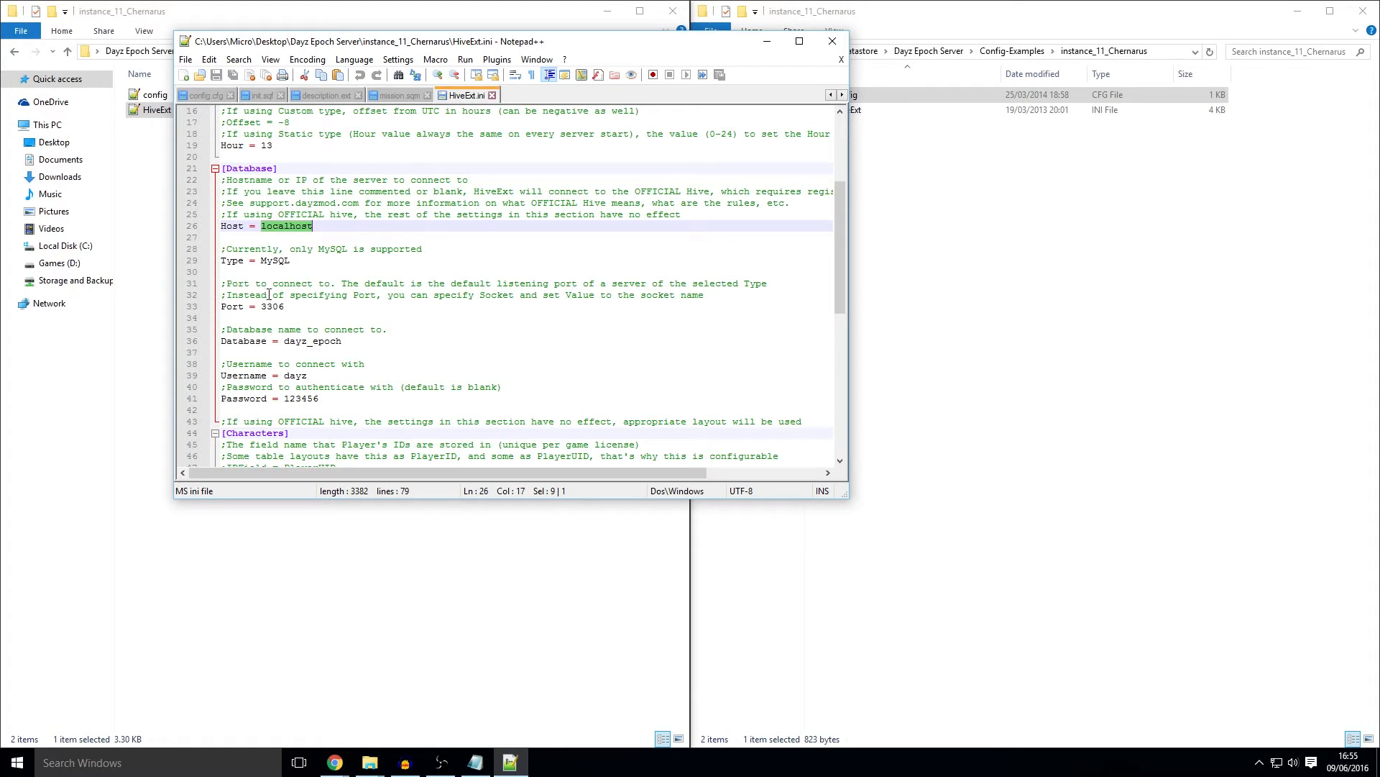
scroll(246, 321, "down", 1)
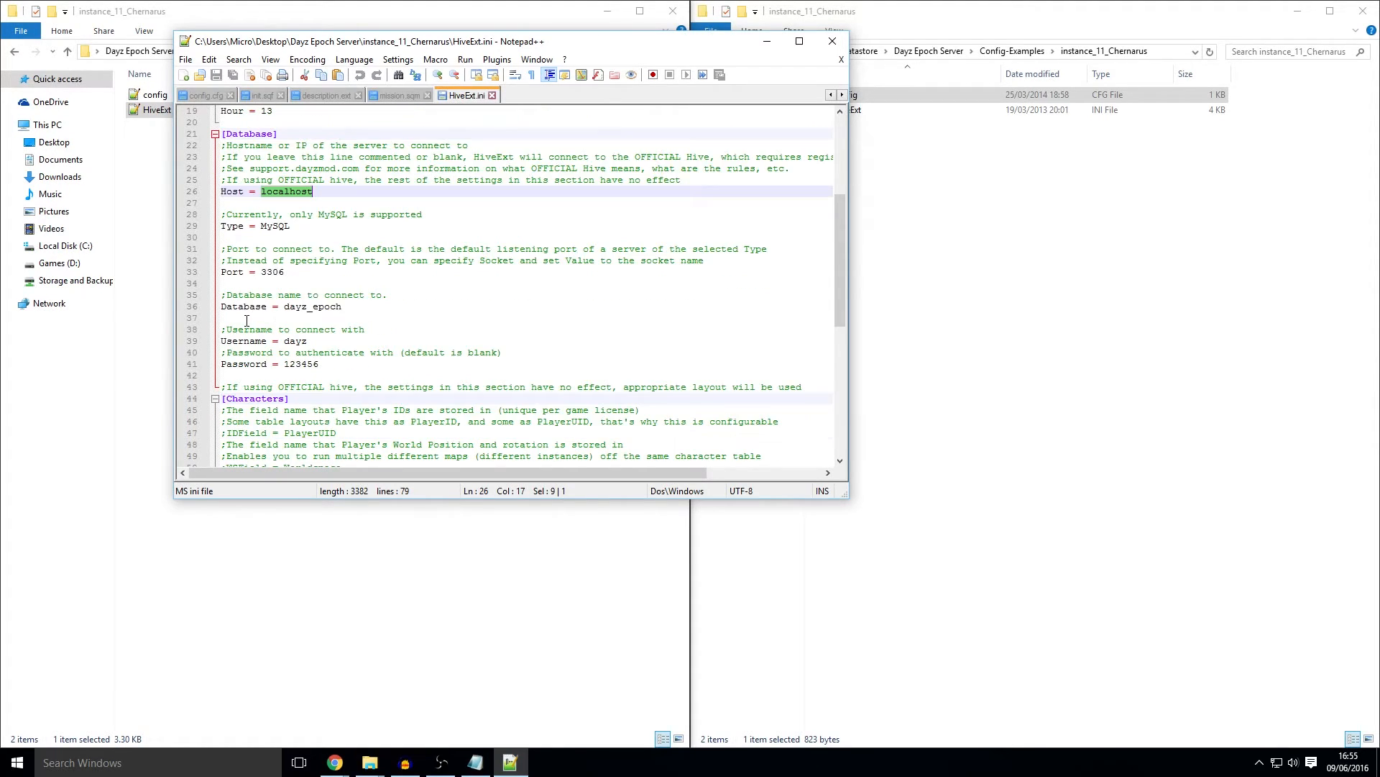
double_click(271, 272)
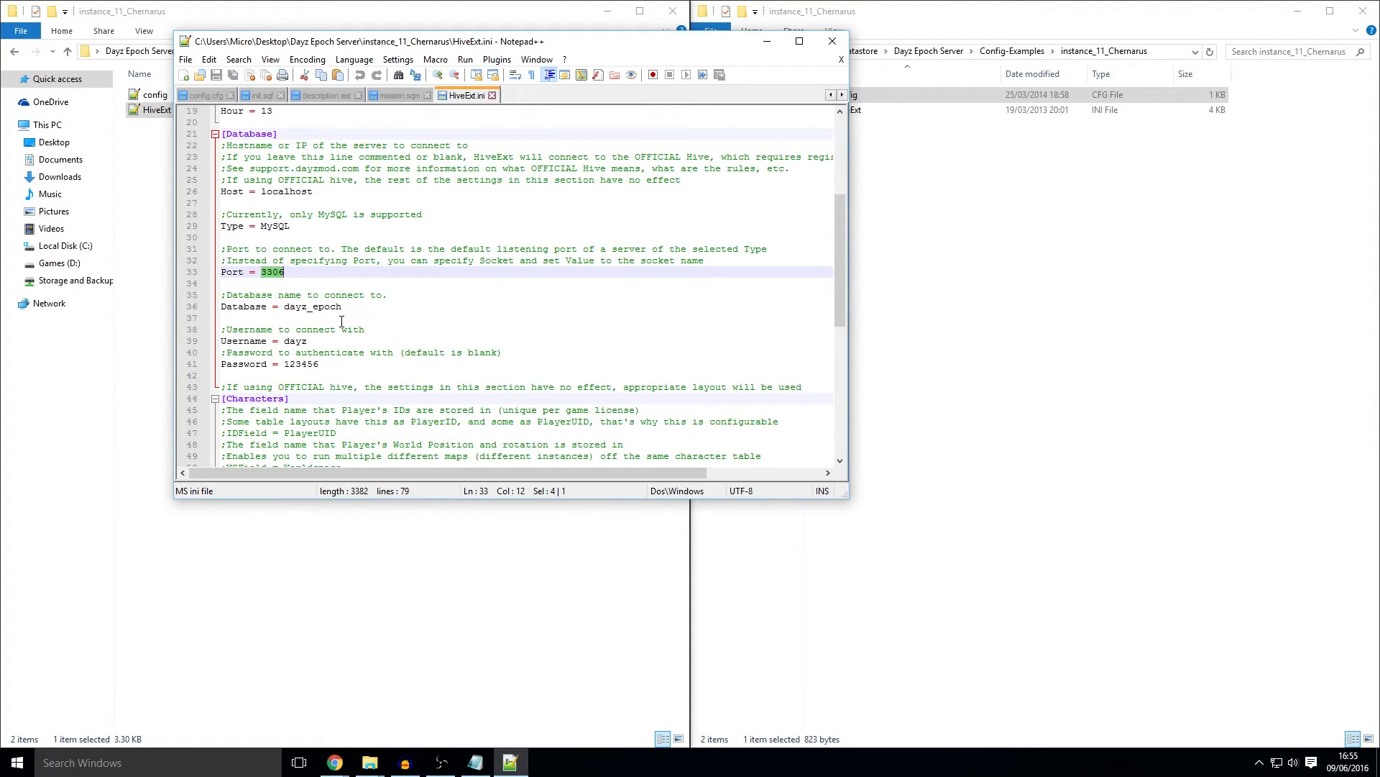
scroll(341, 322, "down", 1)
left_click_drag(360, 274, 284, 272)
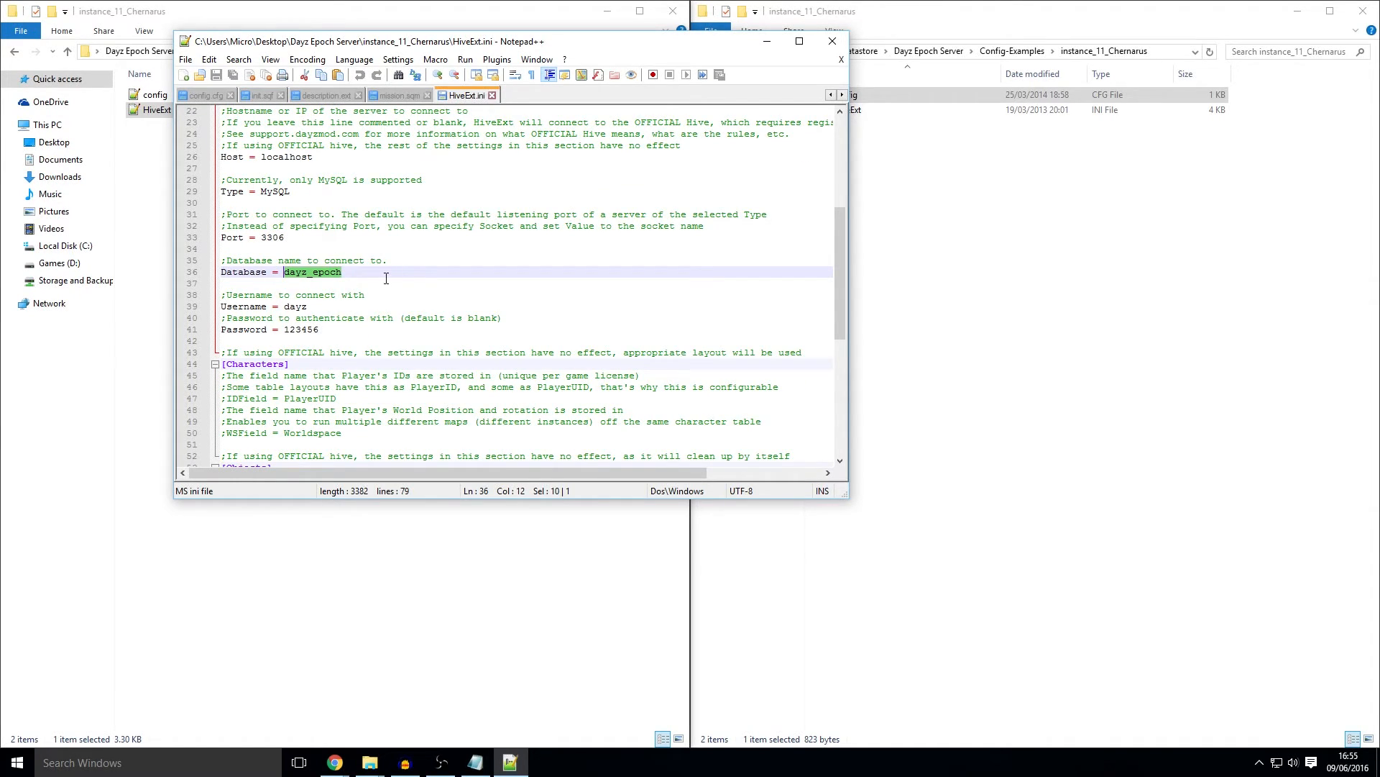
scroll(369, 286, "down", 1)
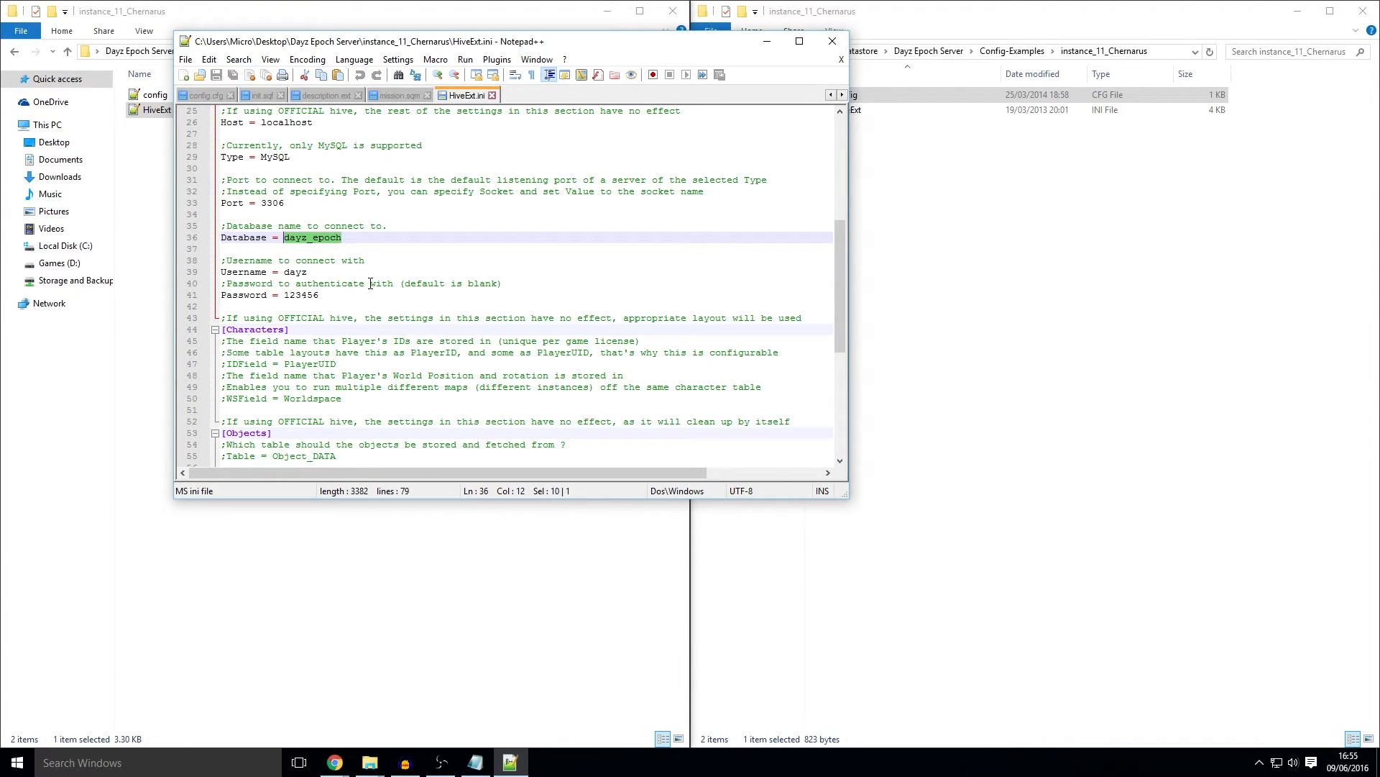
Step: Change Username from dayz to root, blank the Password, then save and close HiveExt.ini
double_click(292, 273)
type("root")
left_click(443, 316)
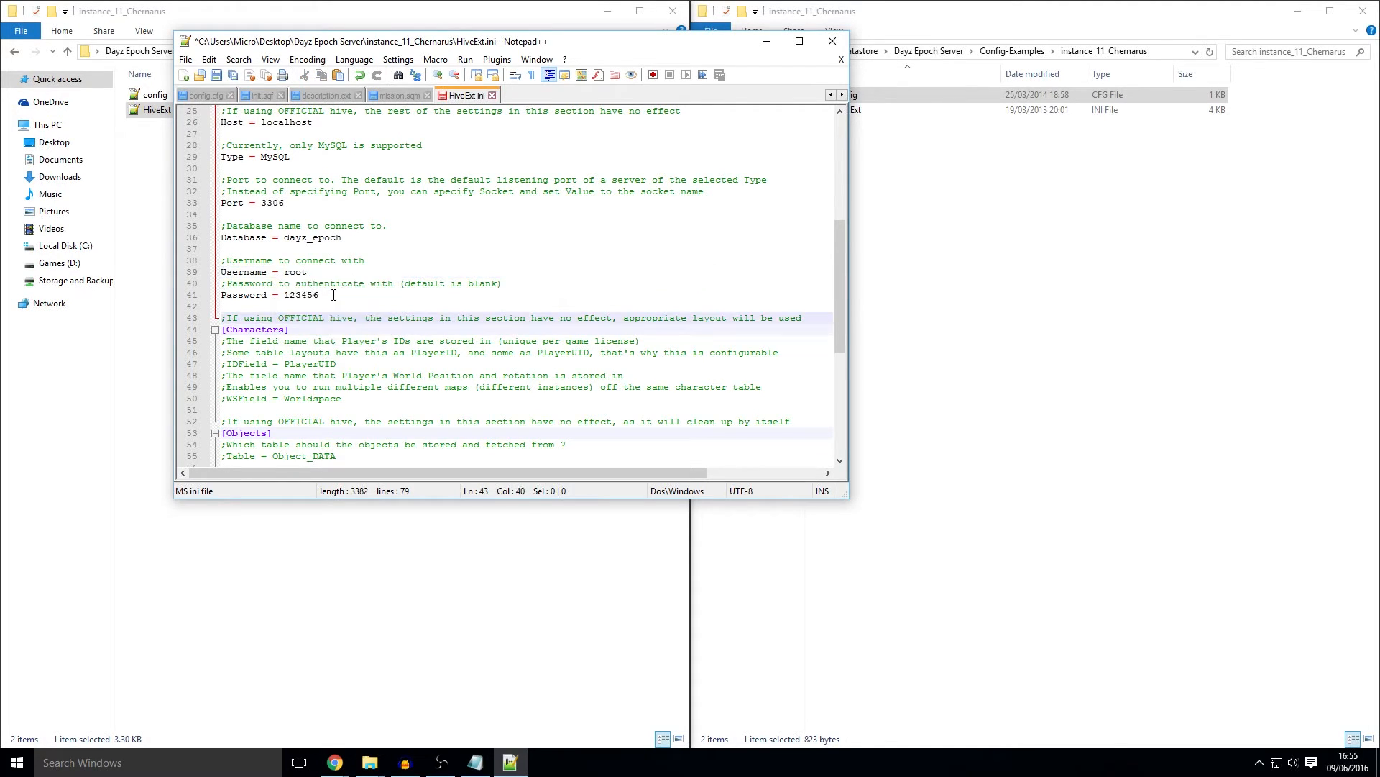
double_click(309, 295)
key("BackSpace")
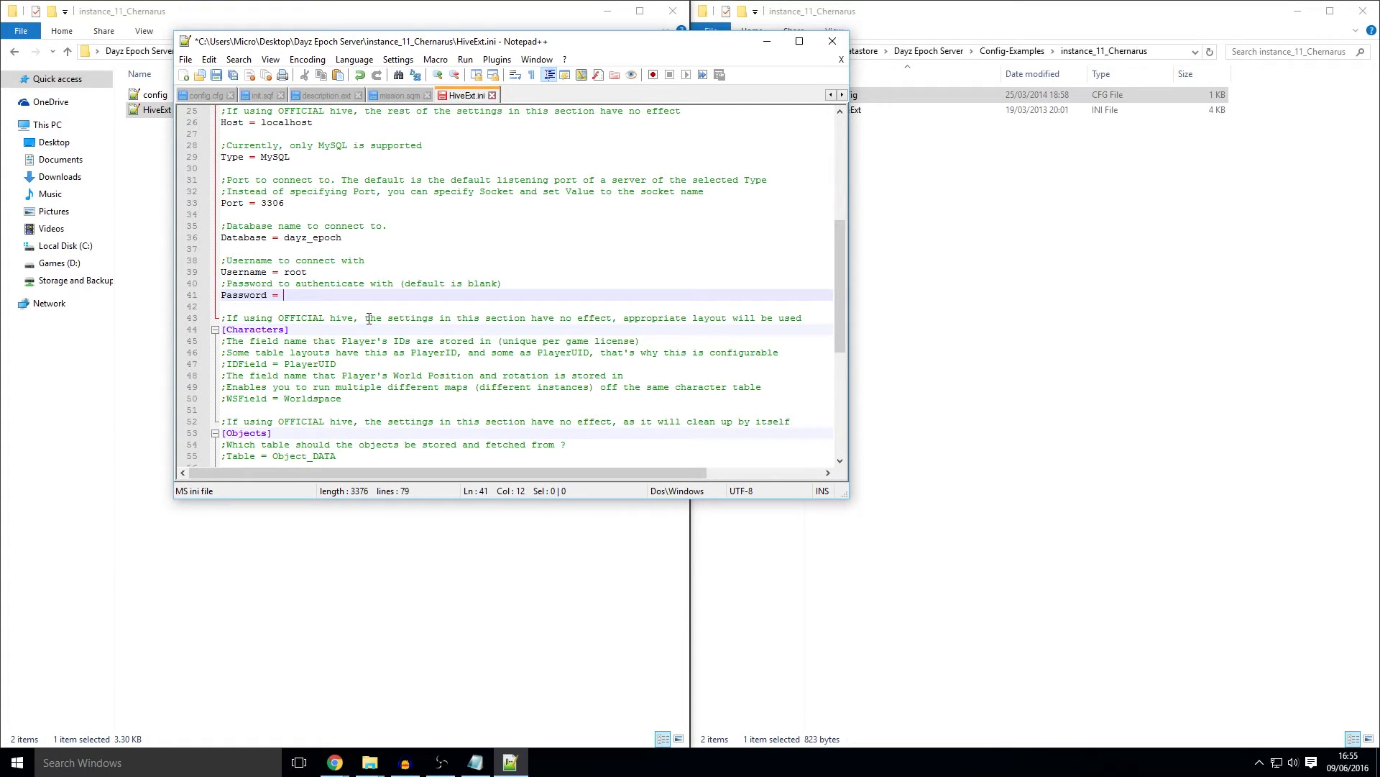
key("ctrl+s")
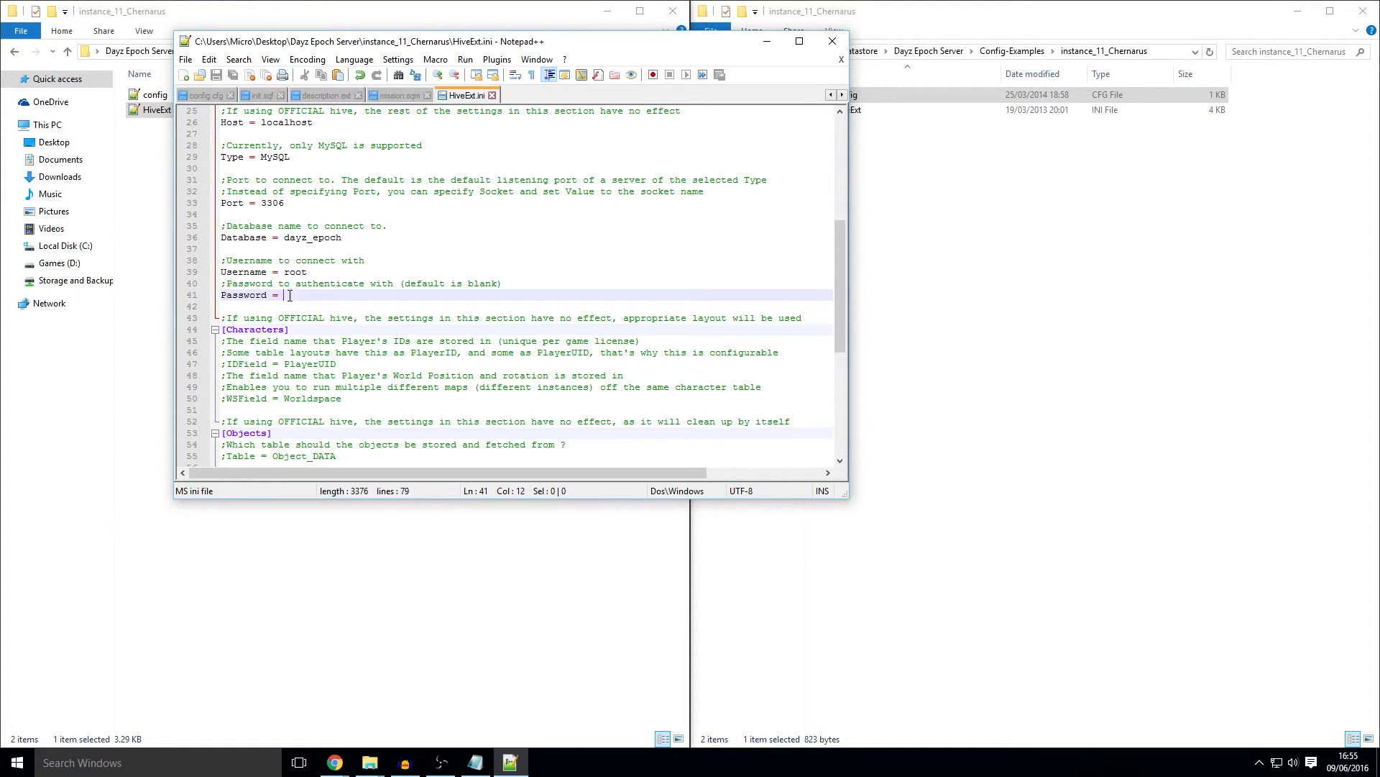
left_click(832, 41)
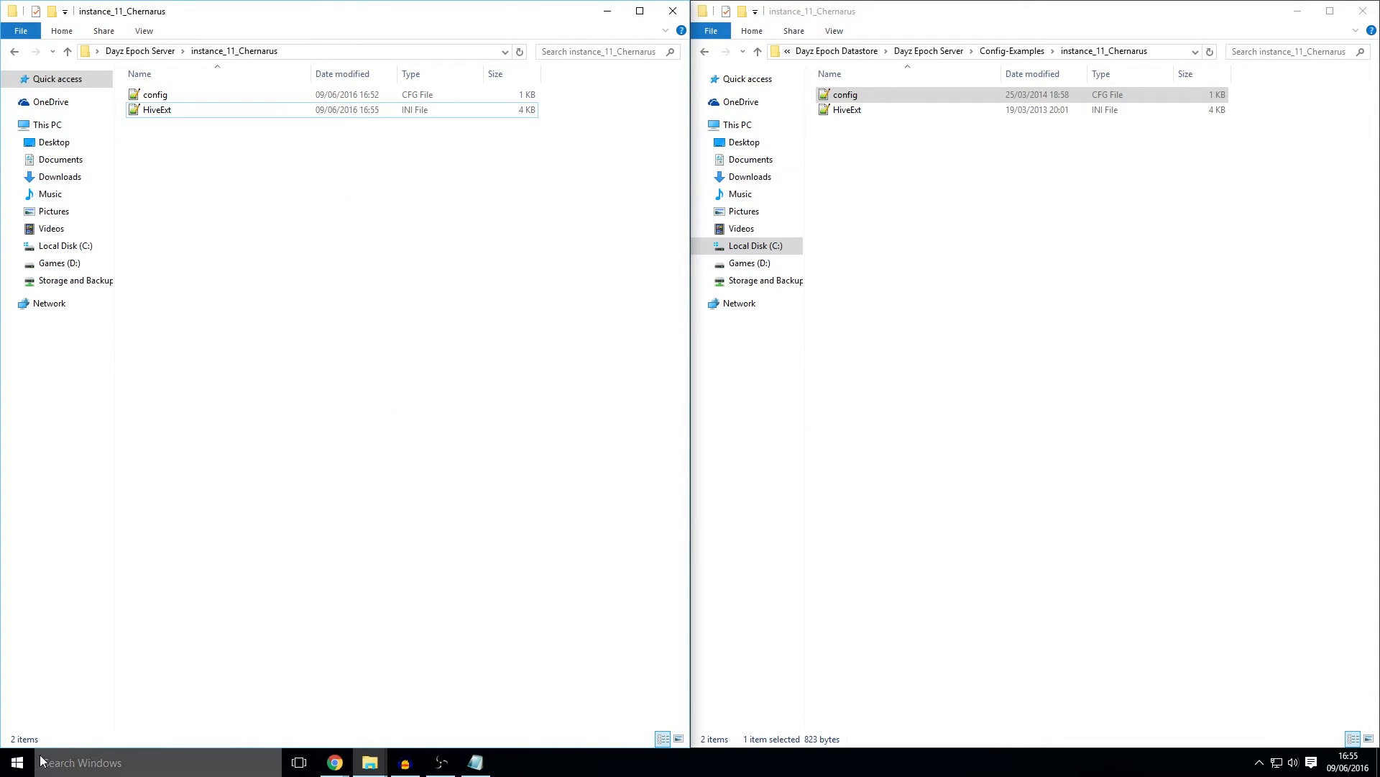
Step: Launch MySQL Workbench and save a new connection named dayz_epoch with username root
left_click(17, 762)
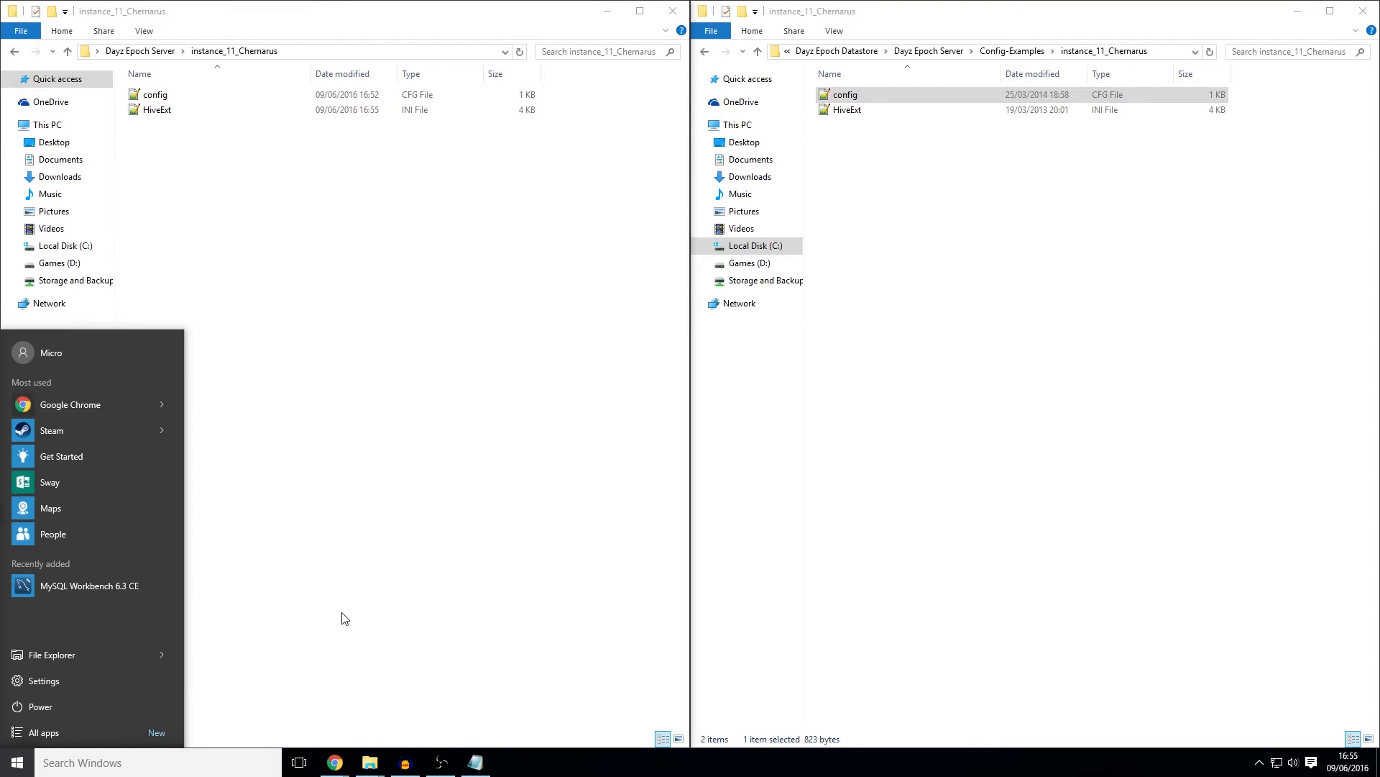
left_click(136, 584)
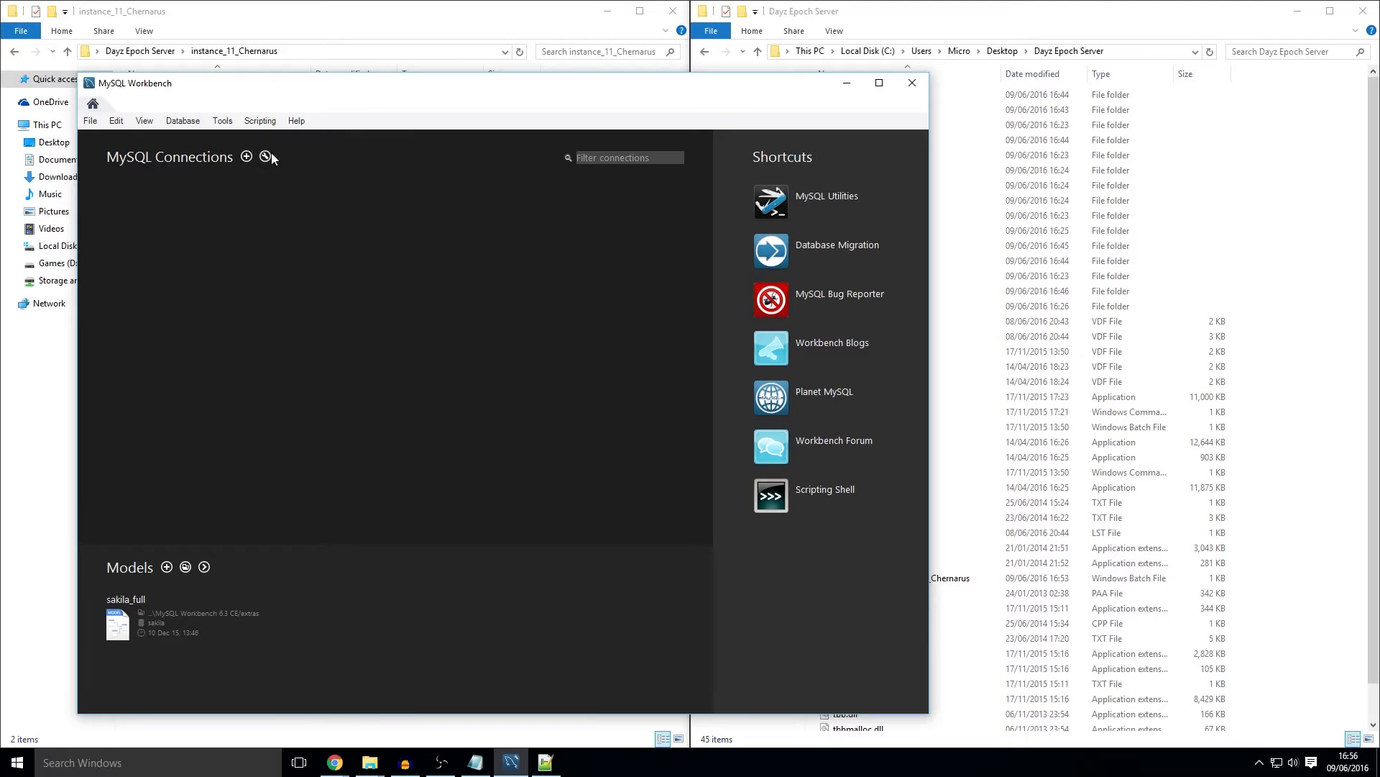
left_click(246, 157)
left_click(314, 253)
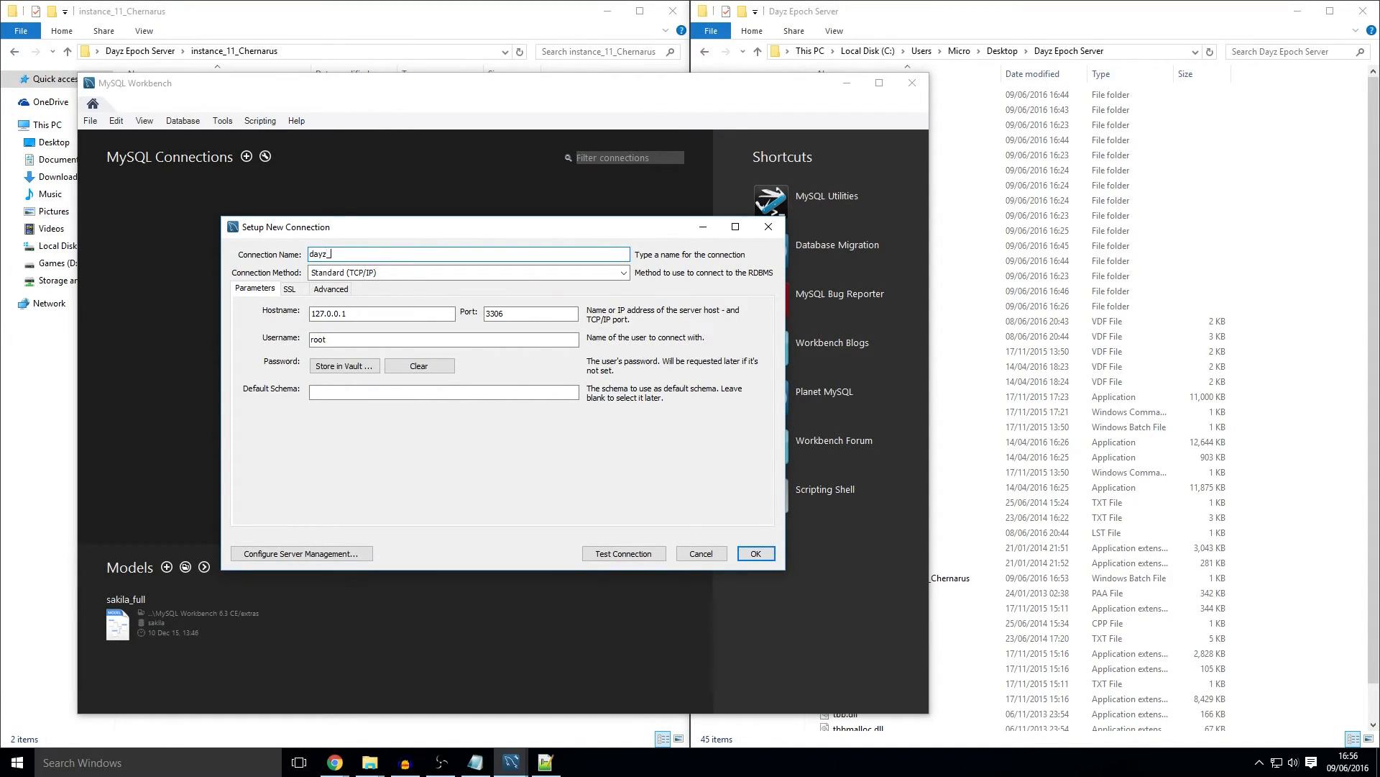
left_click(385, 338)
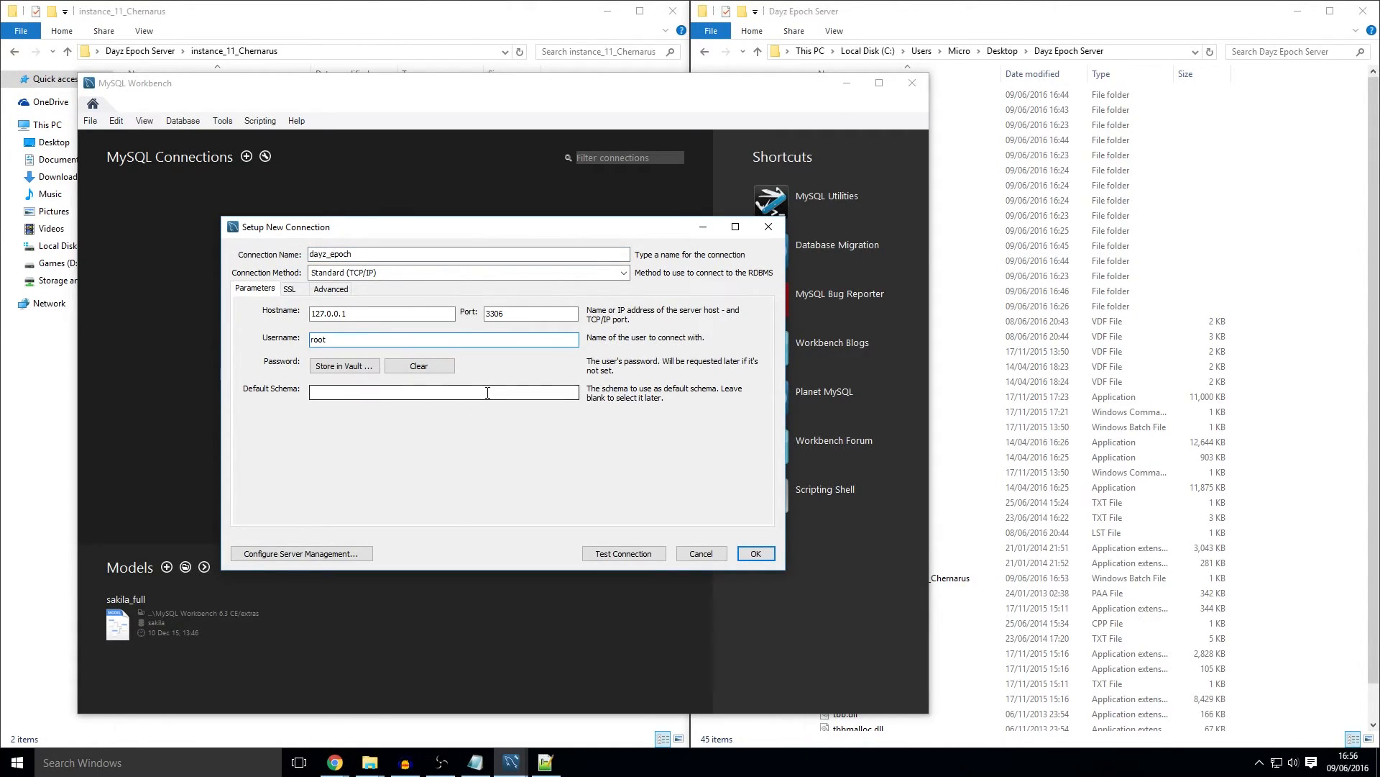
left_click(757, 553)
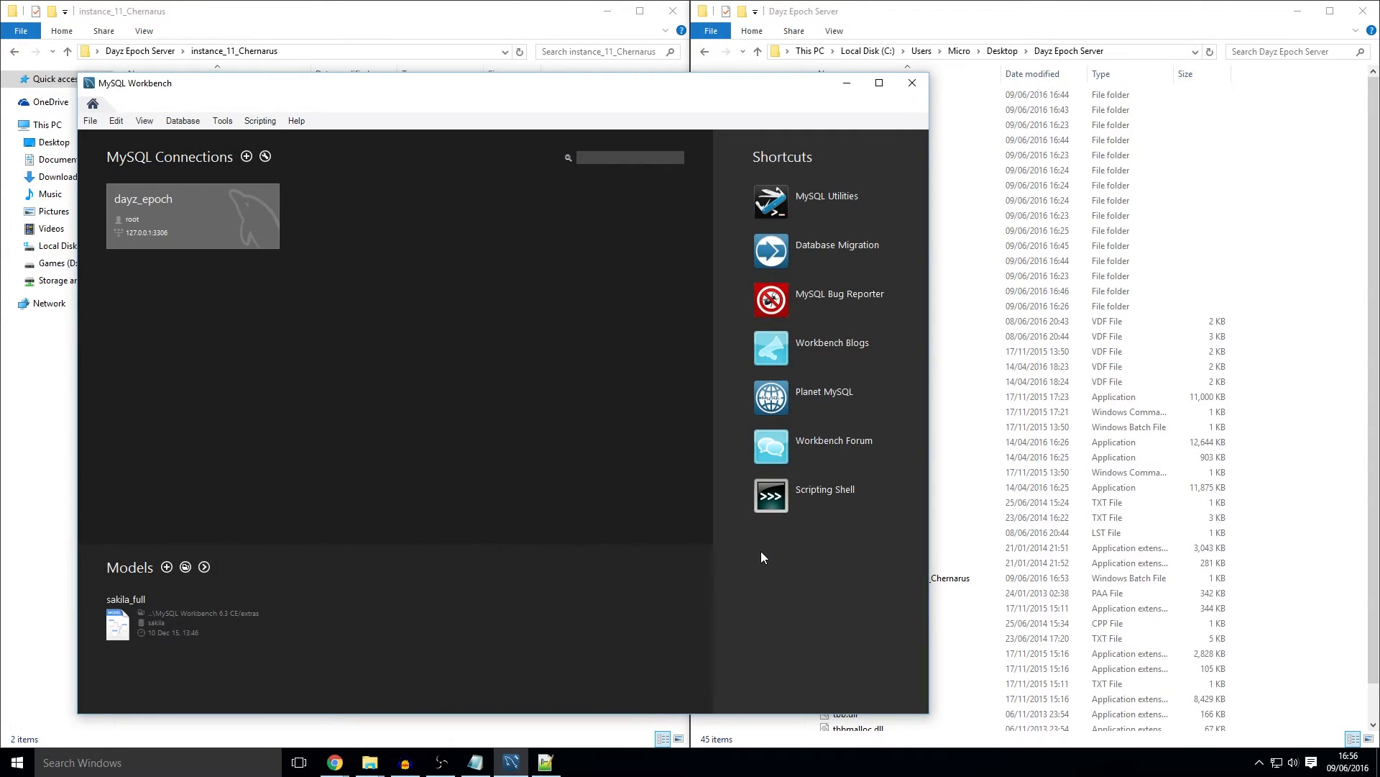
Step: Open the dayz_epoch connection, continuing past the server version warning
left_click(157, 205)
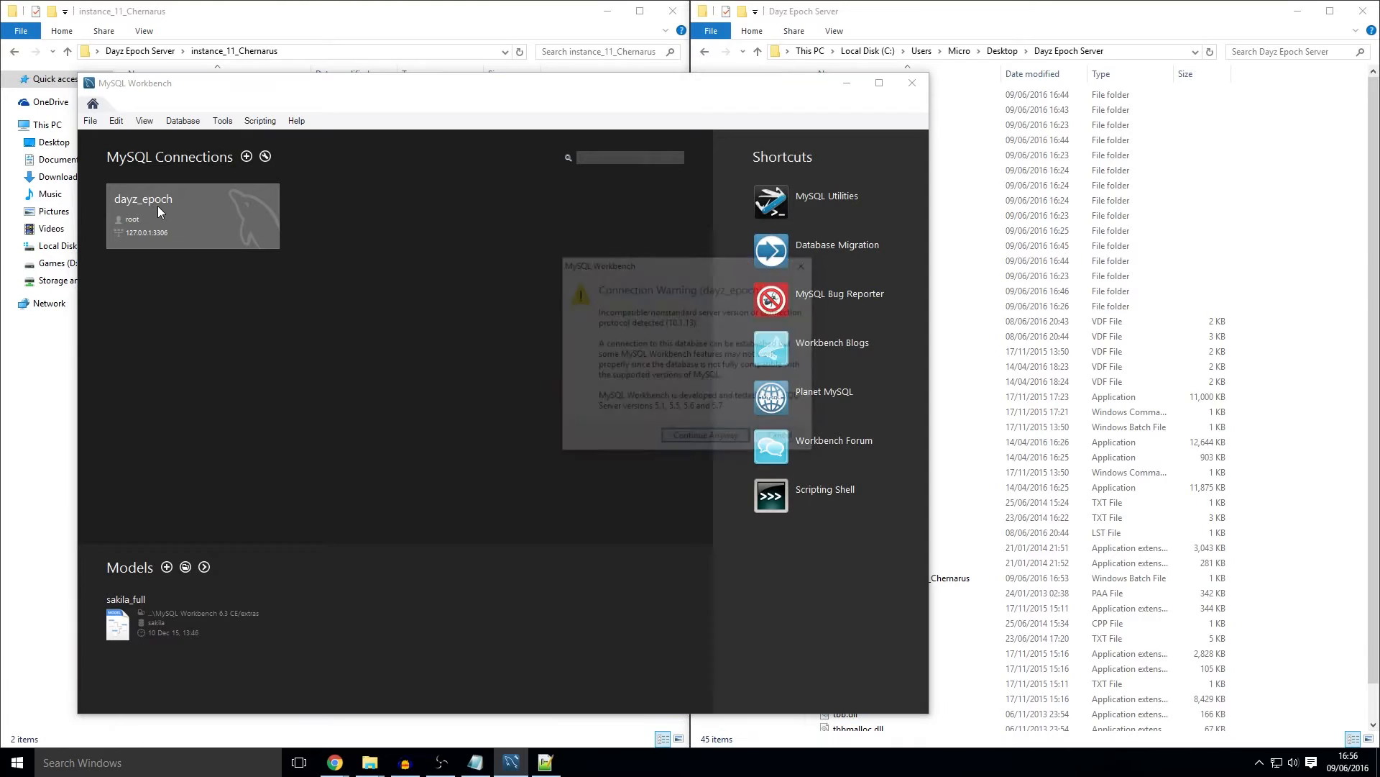
left_click(716, 440)
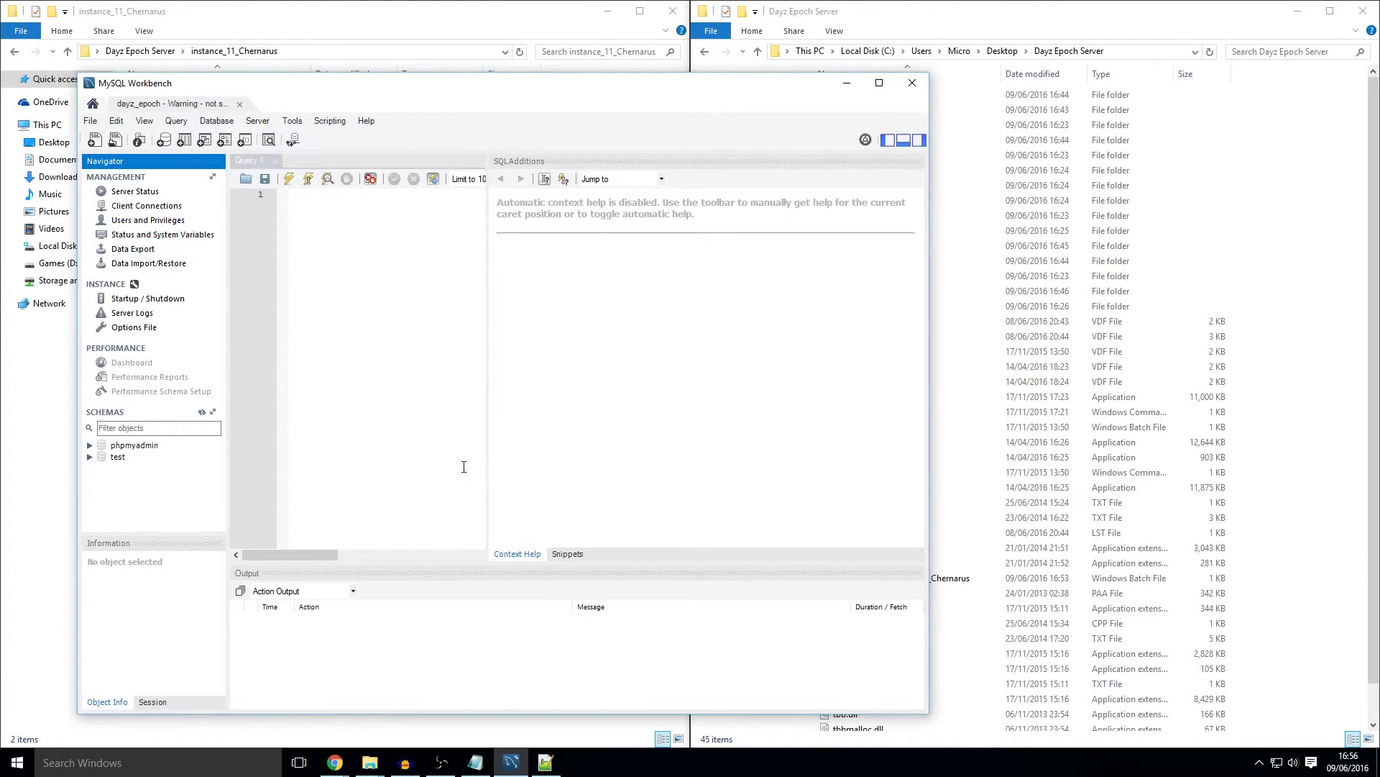
left_click(919, 140)
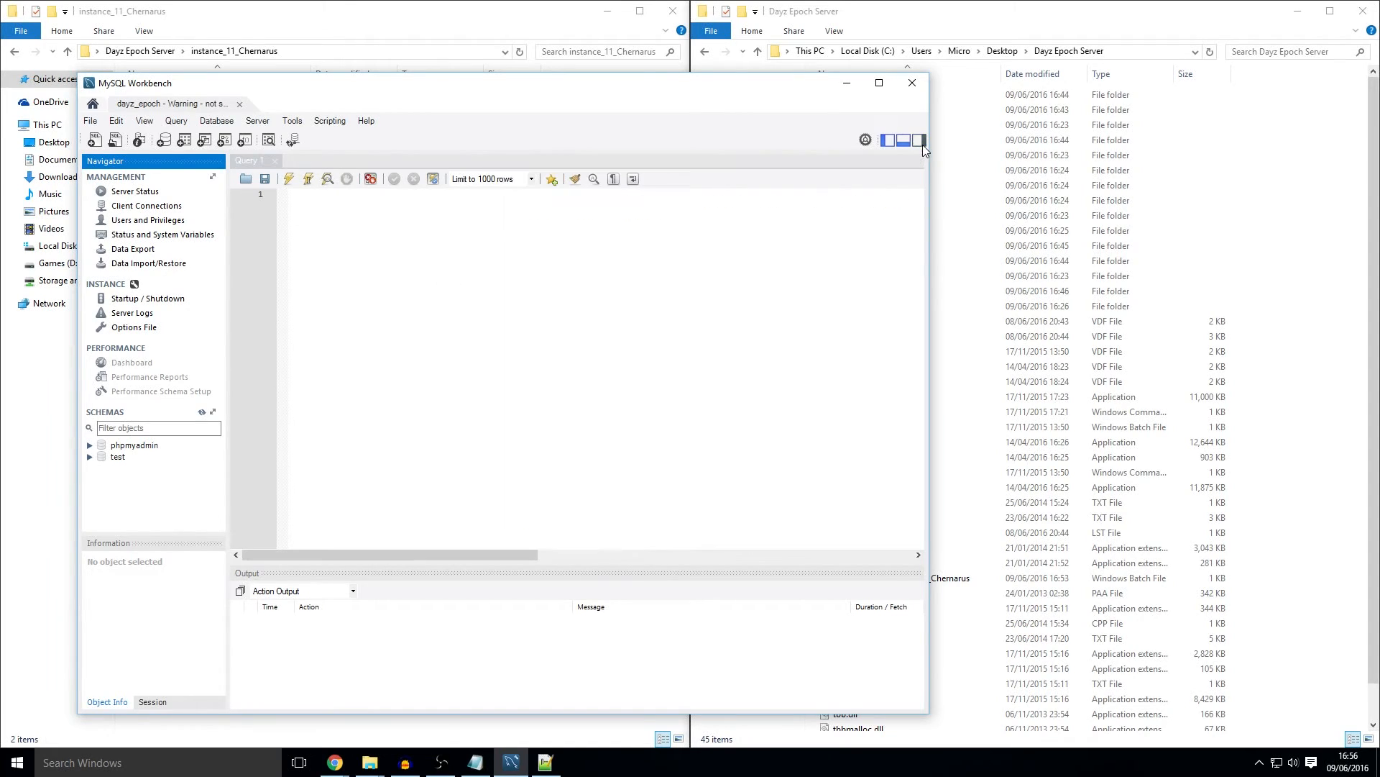
Step: Create and apply a schema named dayz_epoch, then expand it in the Schemas list
right_click(125, 468)
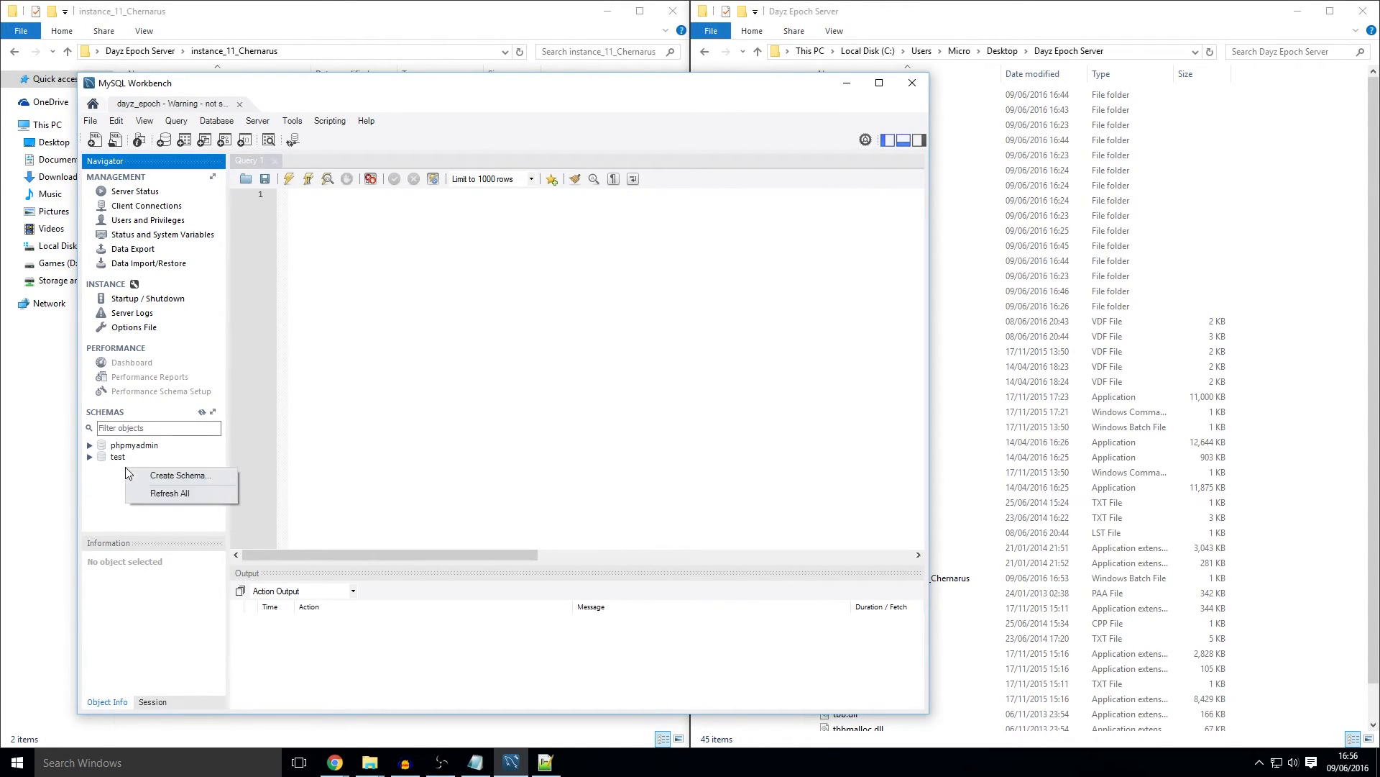
left_click(181, 475)
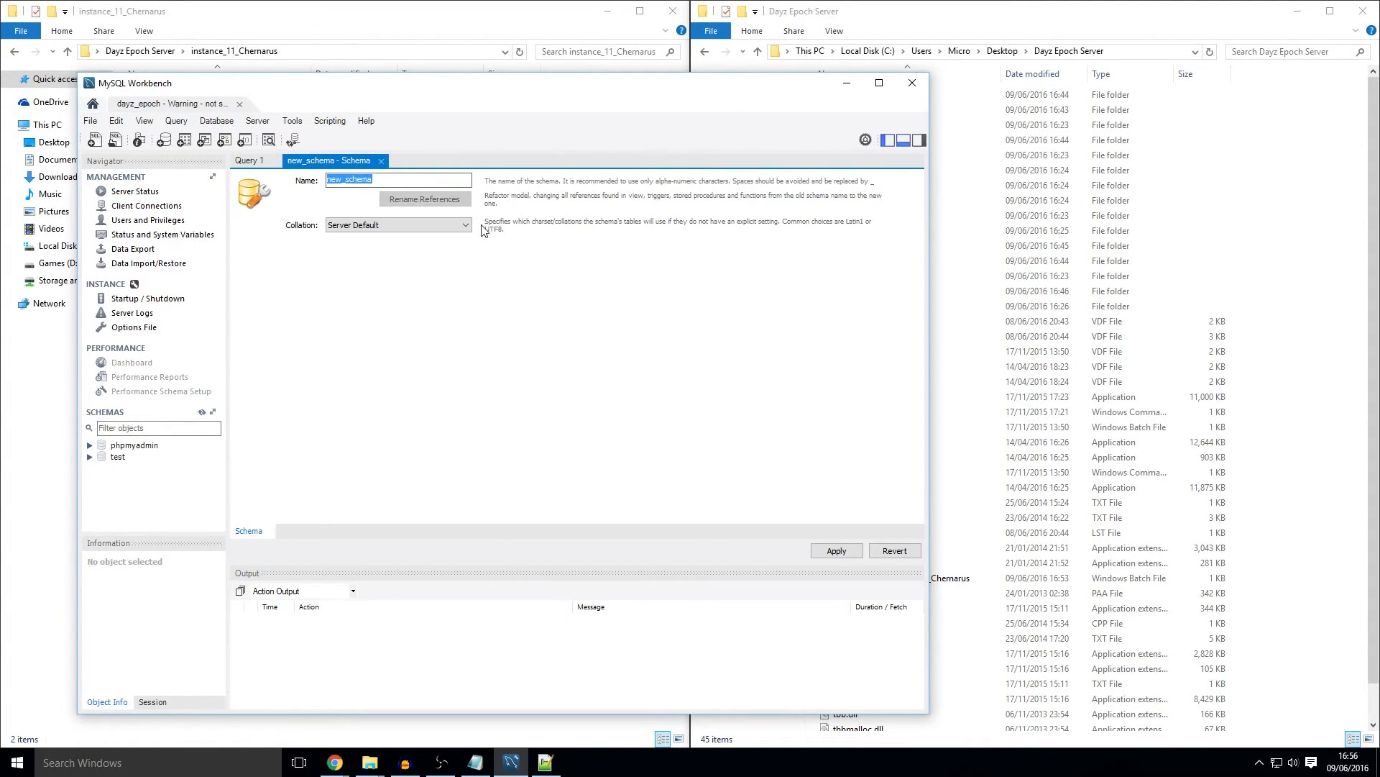
type("dayz_")
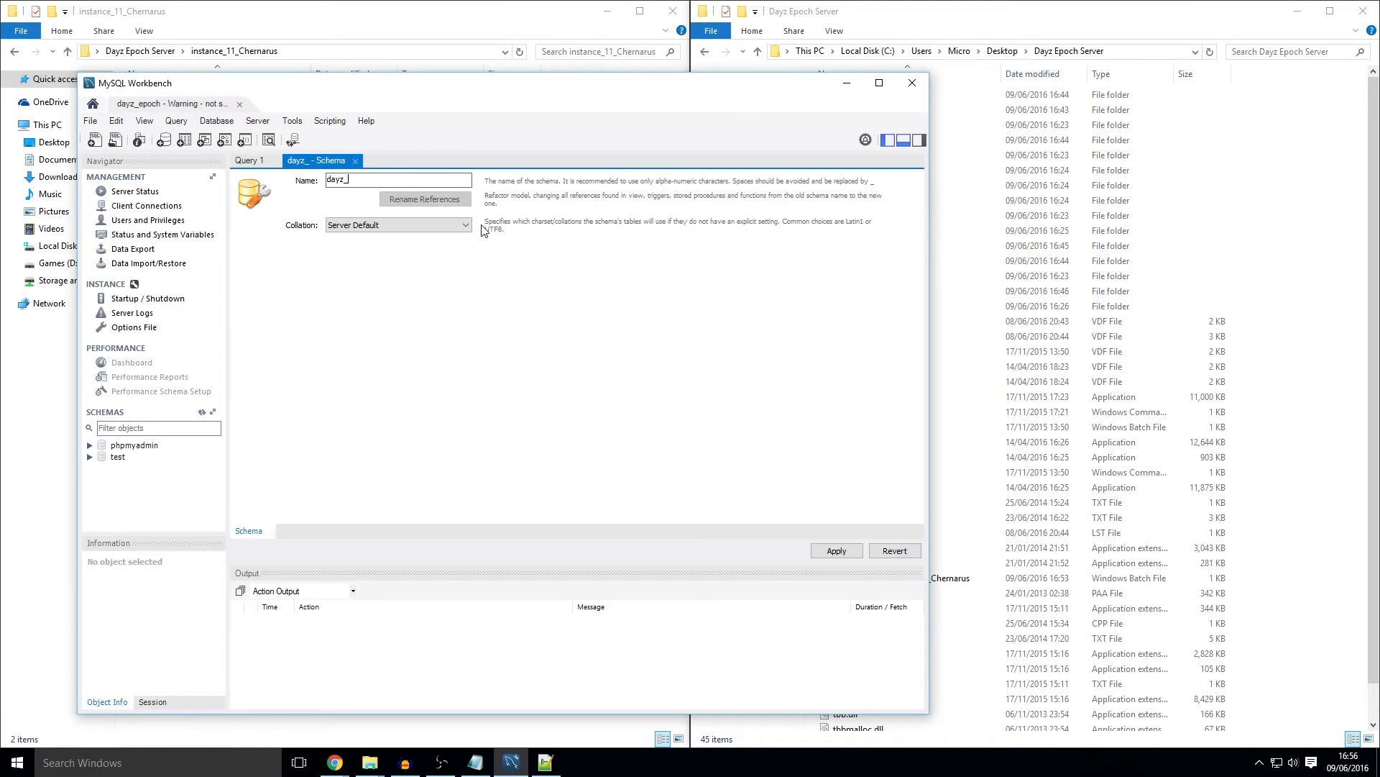
type("epoch")
left_click(837, 552)
left_click(881, 567)
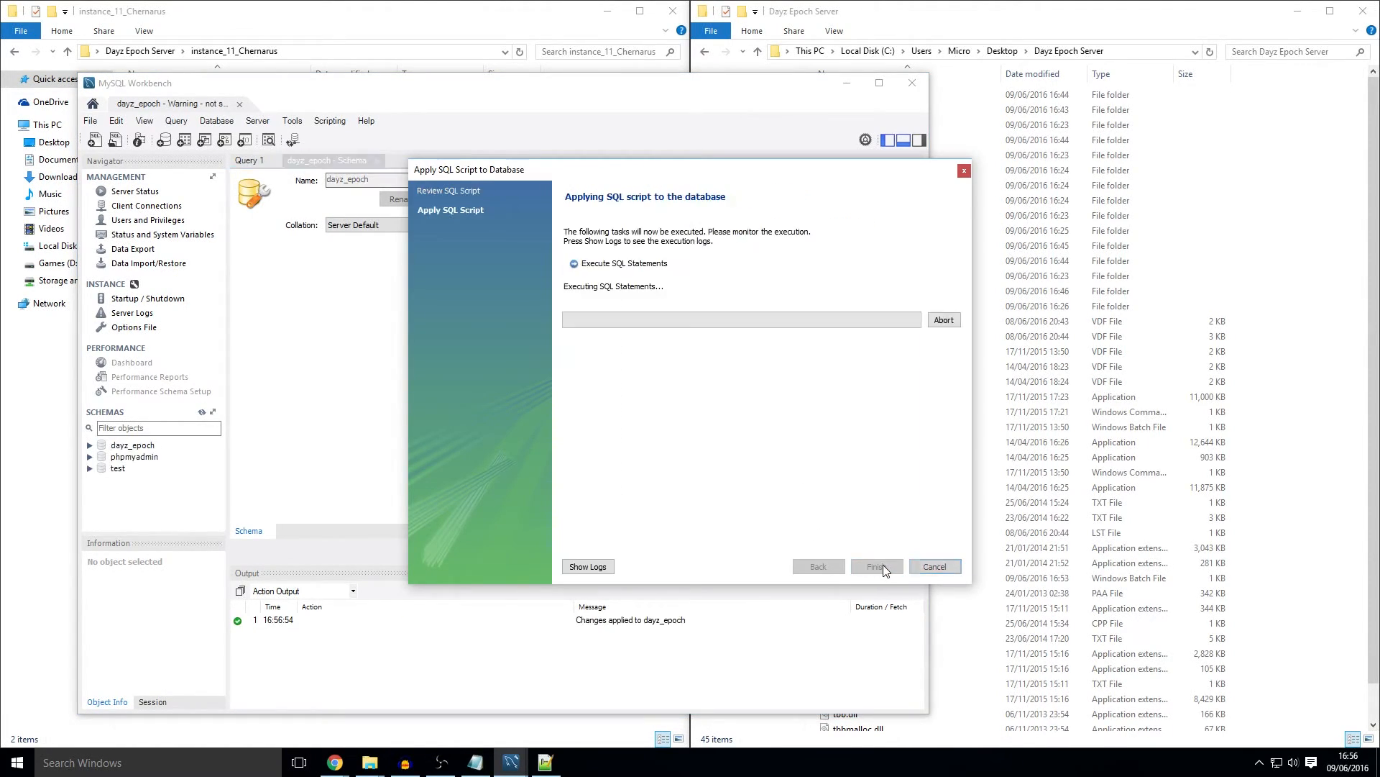
left_click(876, 567)
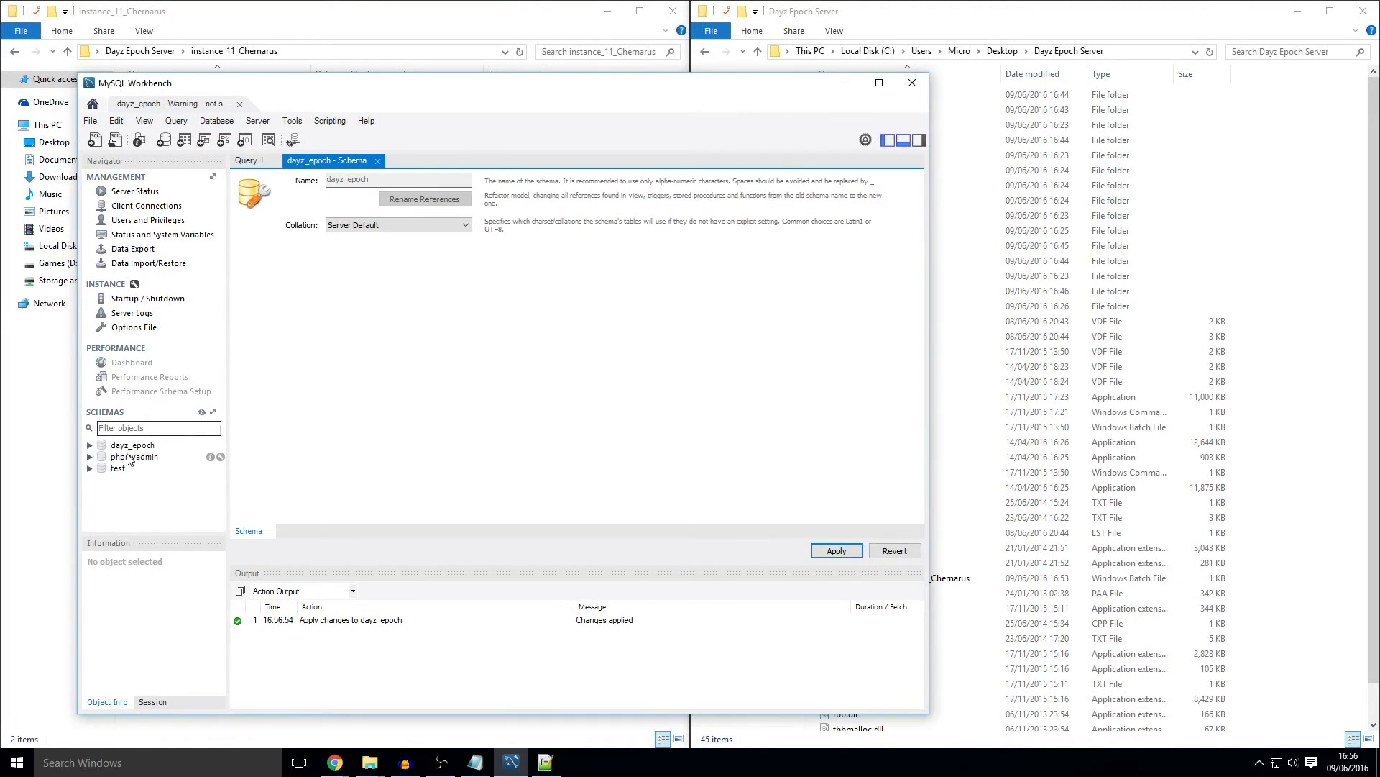
double_click(152, 446)
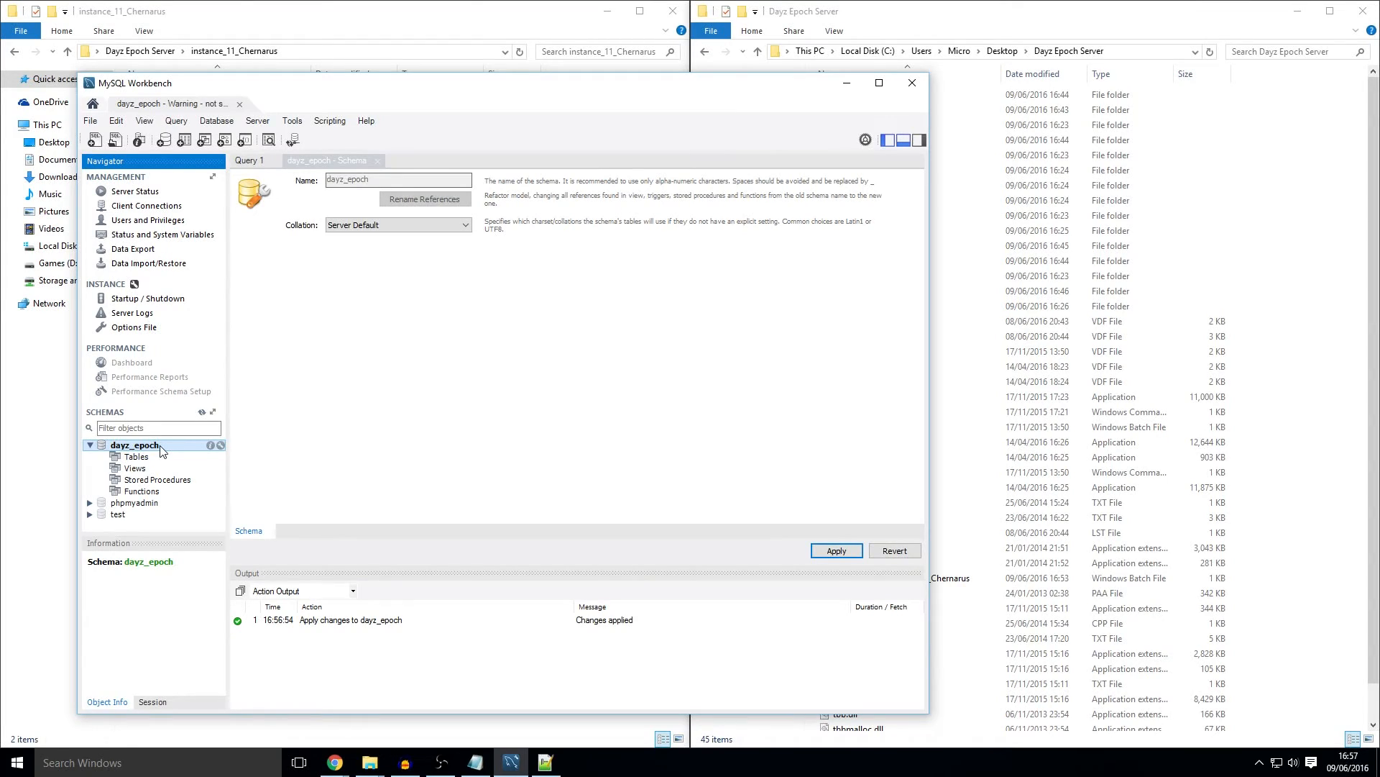
Step: Load epoch.sql from Dayz Epoch Datastore > Dayz Epoch Server > SQL into the editor and execute it
left_click(96, 141)
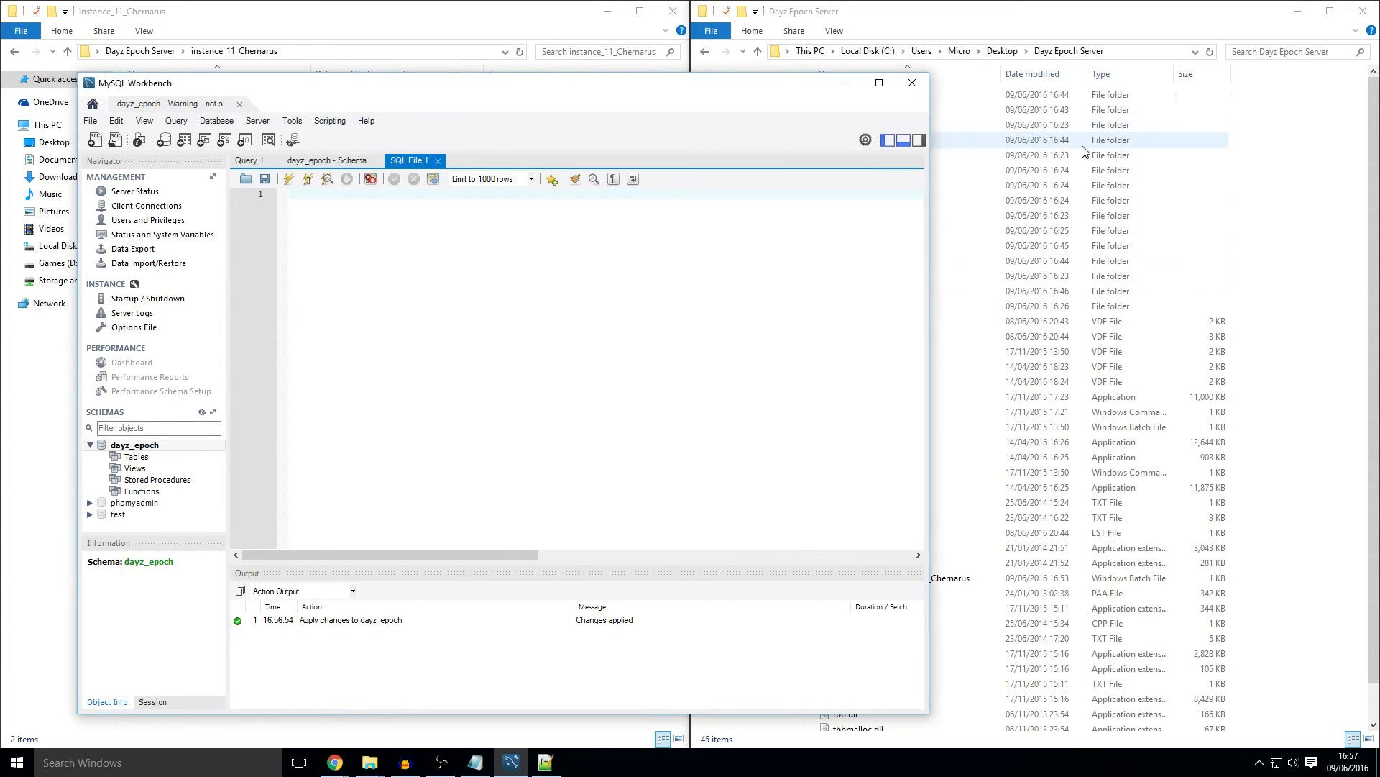
left_click(1220, 281)
left_click(1002, 51)
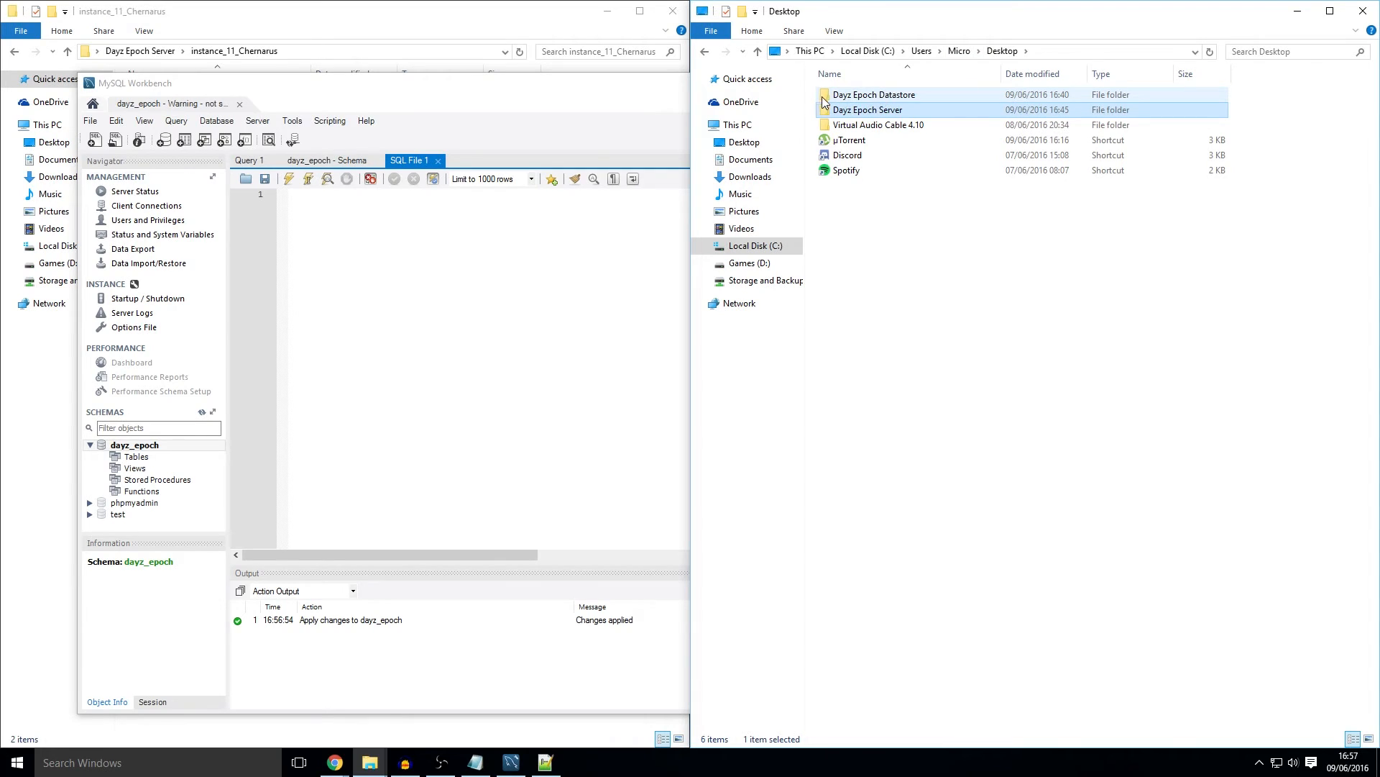
double_click(876, 93)
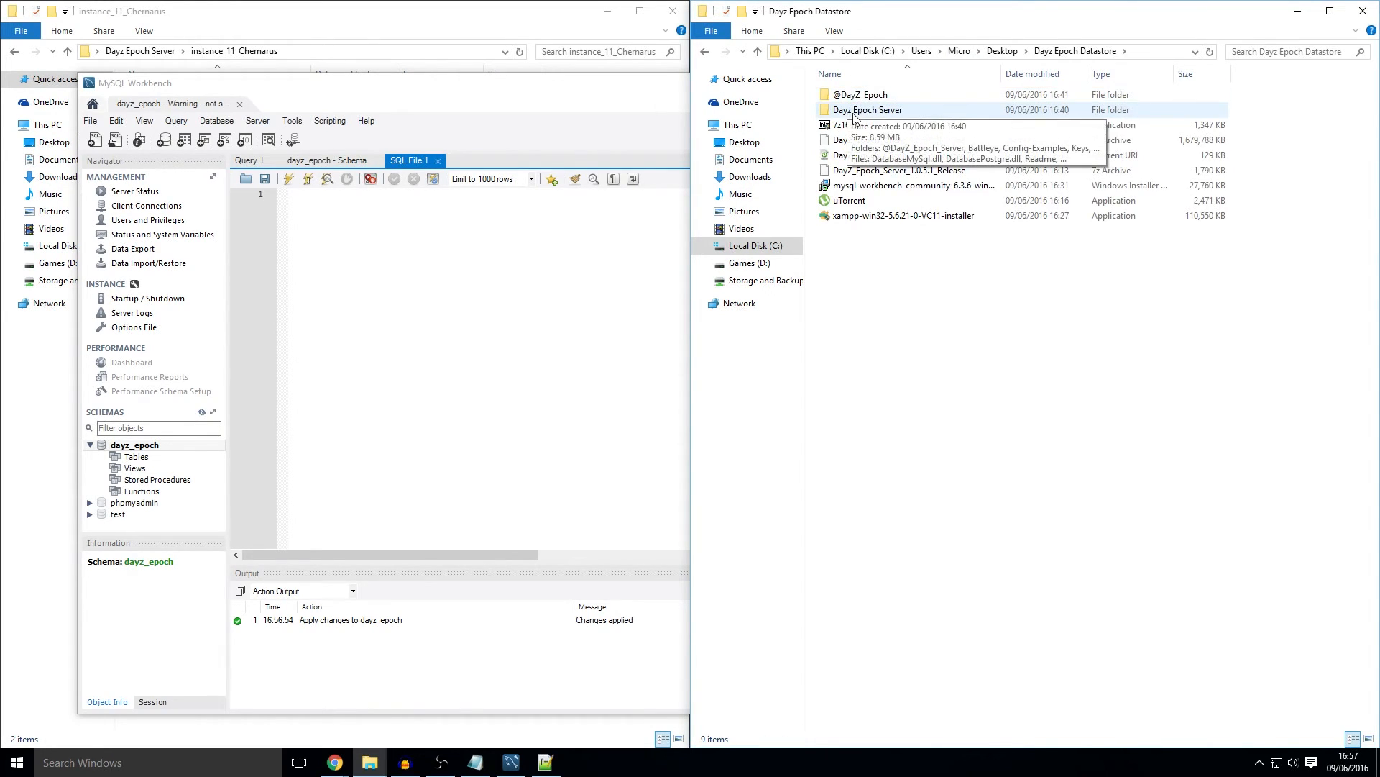
double_click(870, 110)
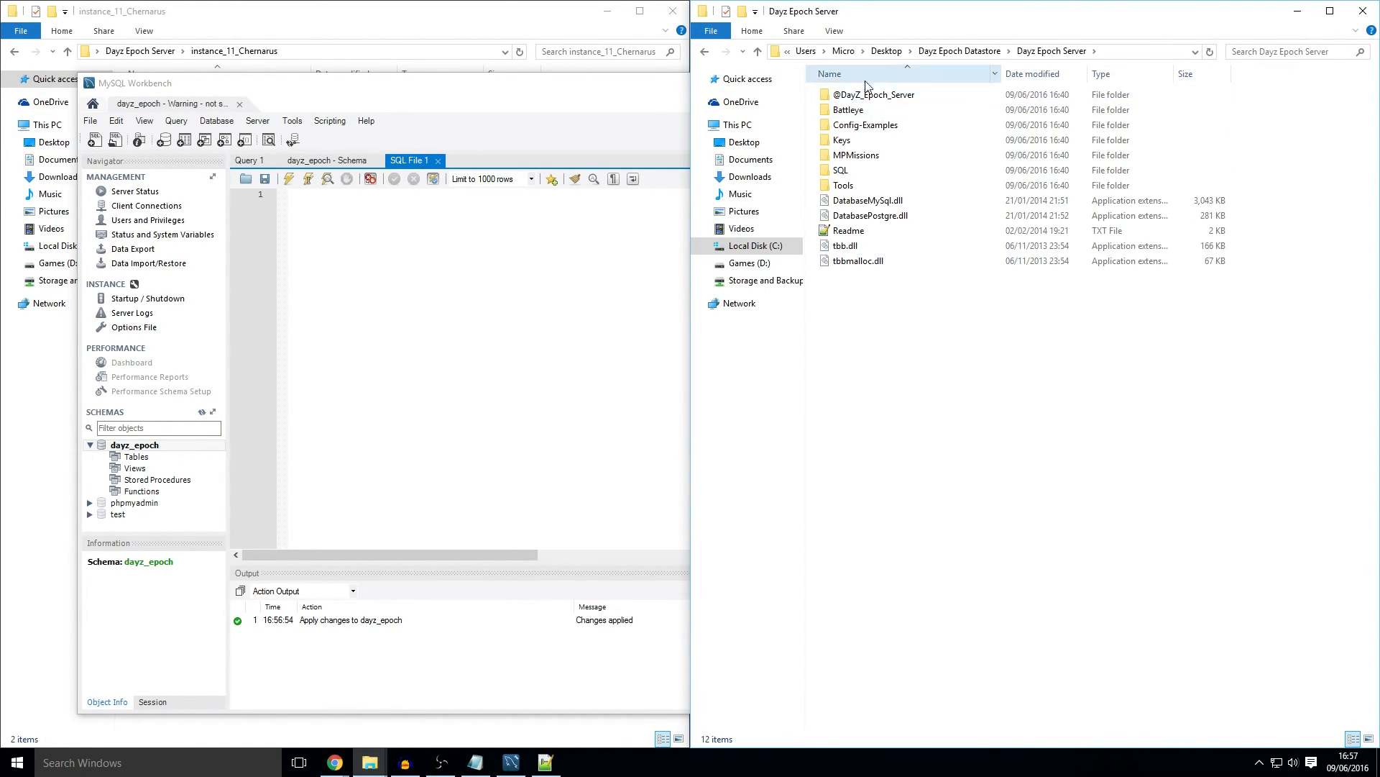
double_click(841, 171)
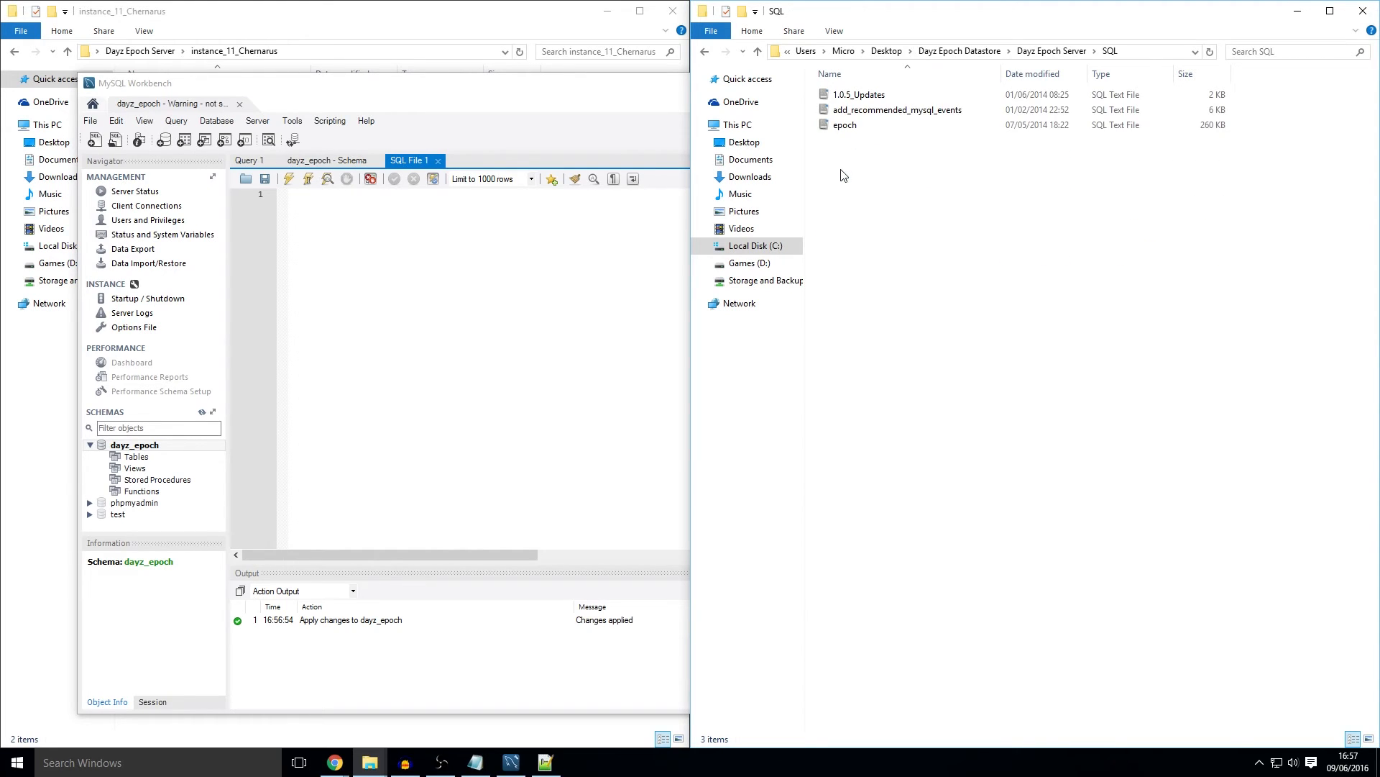
left_click(856, 127)
left_click_drag(838, 128, 356, 219)
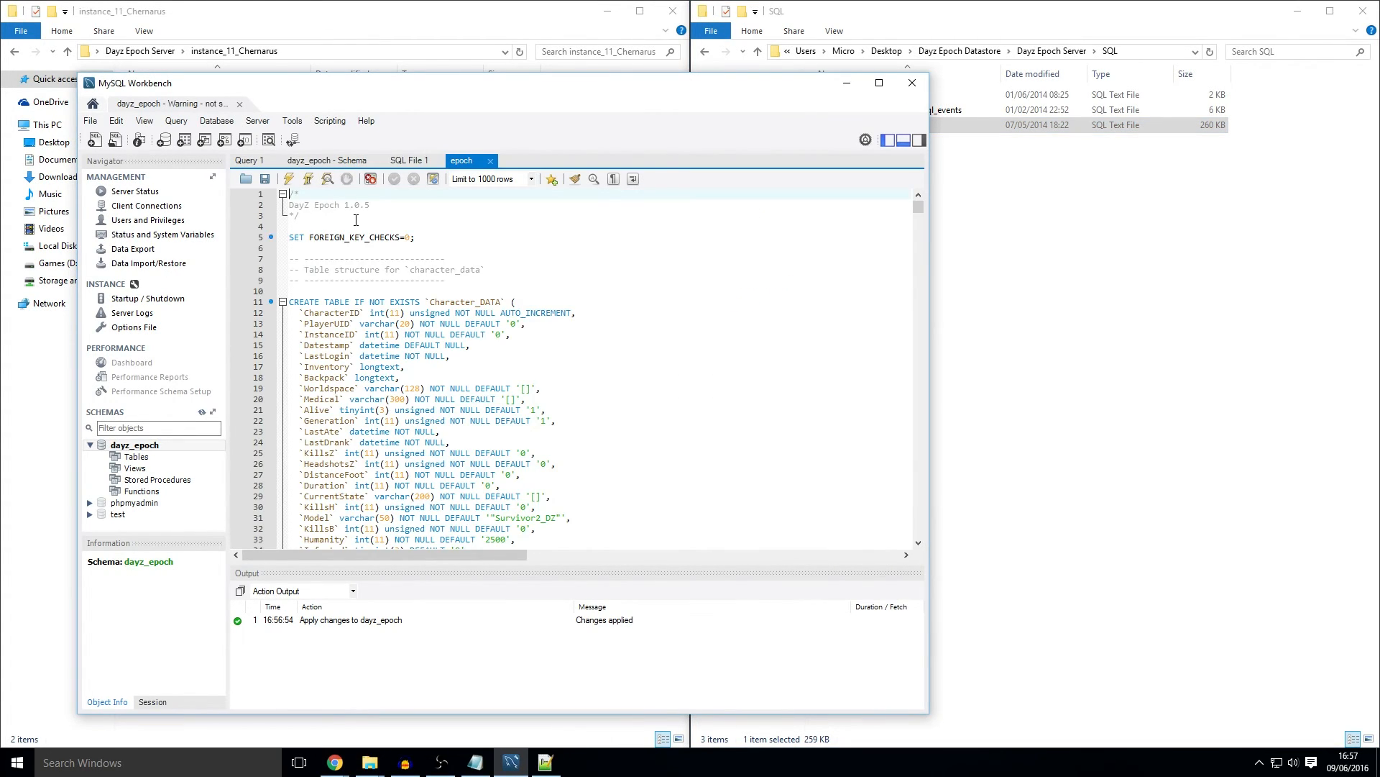
left_click(289, 179)
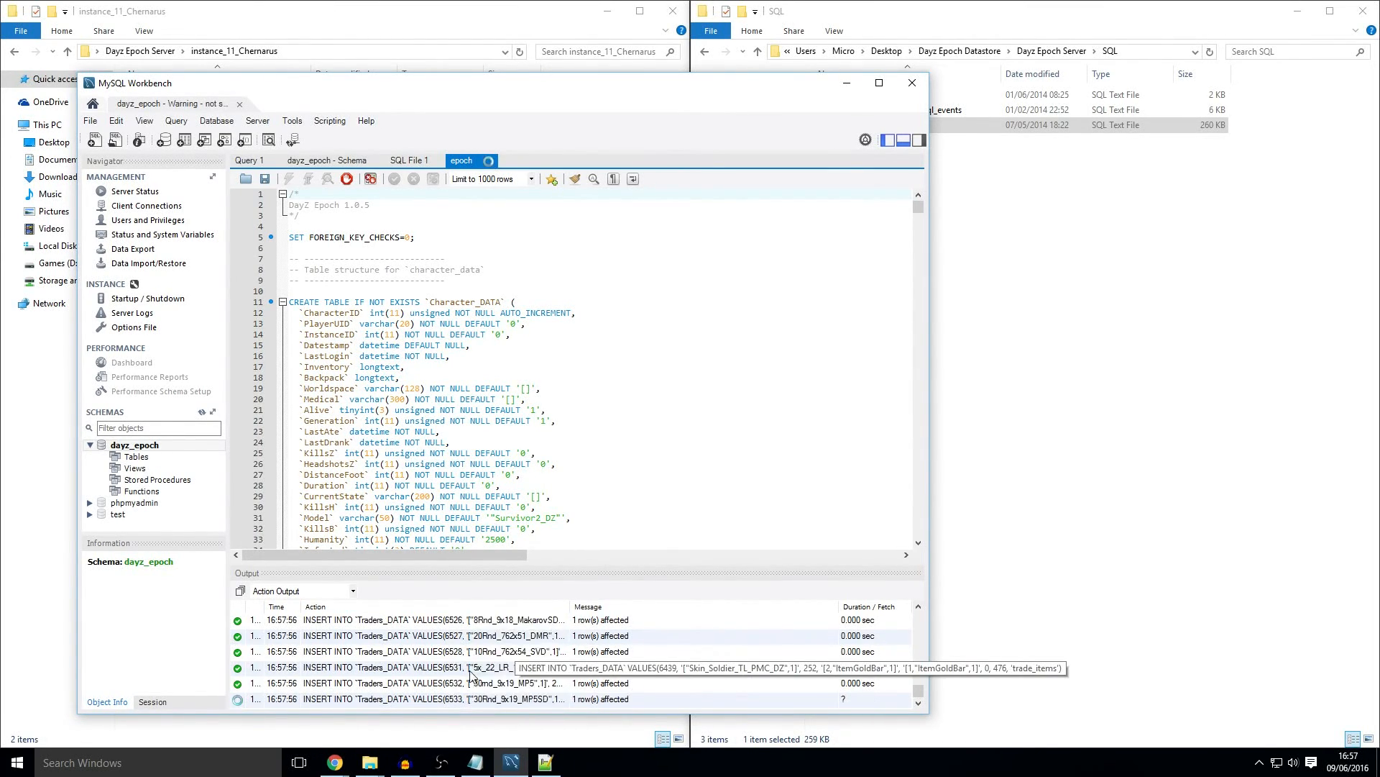
Step: Refresh schemas, expand dayz_epoch's tables, and inspect the trader_tids and traders_data columns
left_click(201, 413)
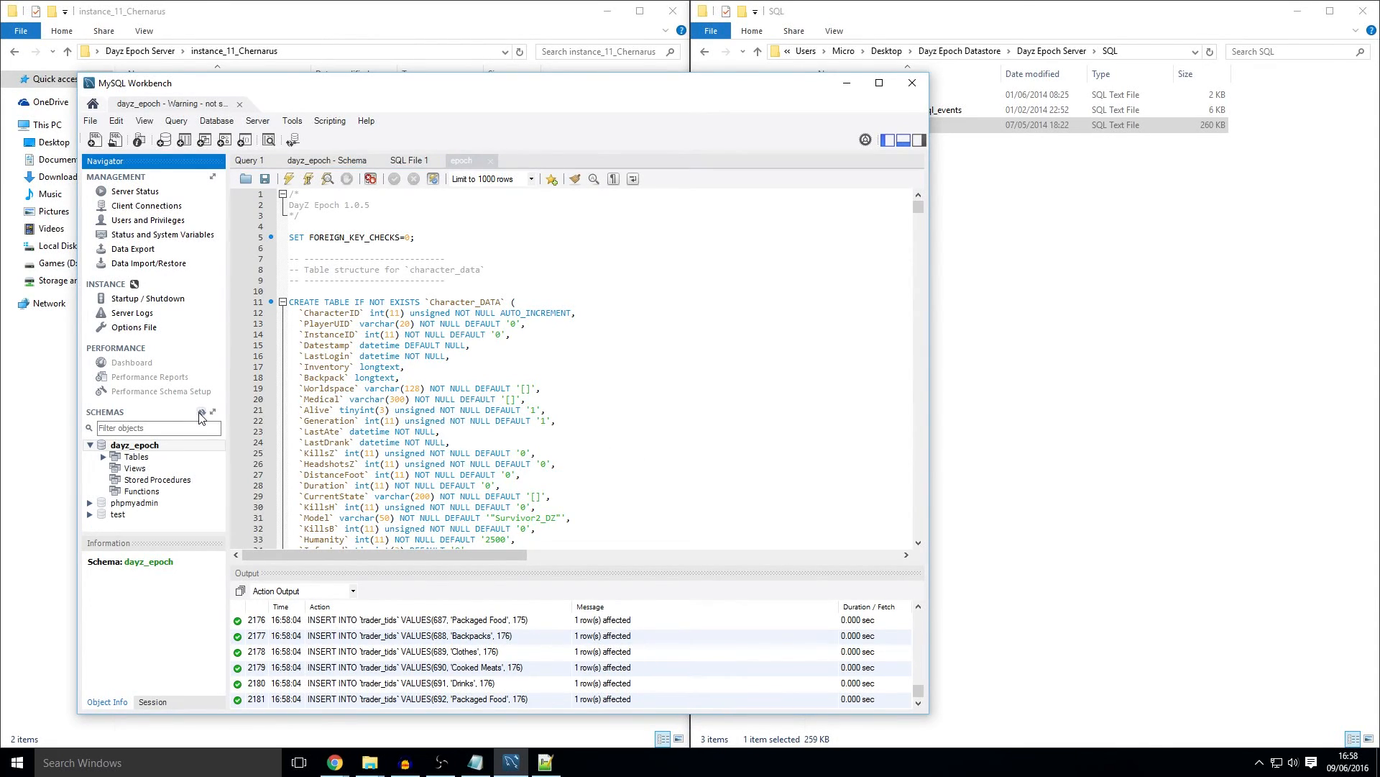
left_click(104, 458)
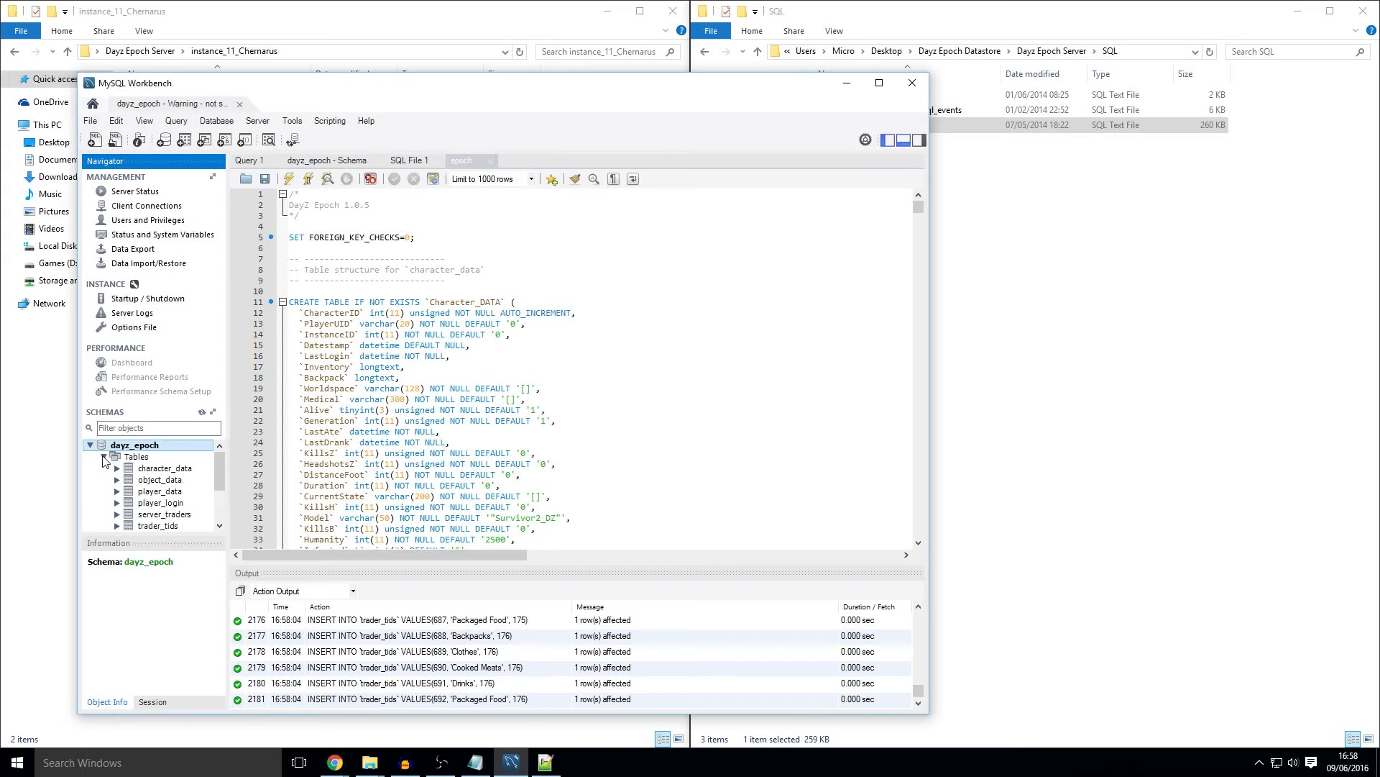
scroll(171, 496, "down", 1)
left_click(175, 491)
scroll(175, 492, "up", 1)
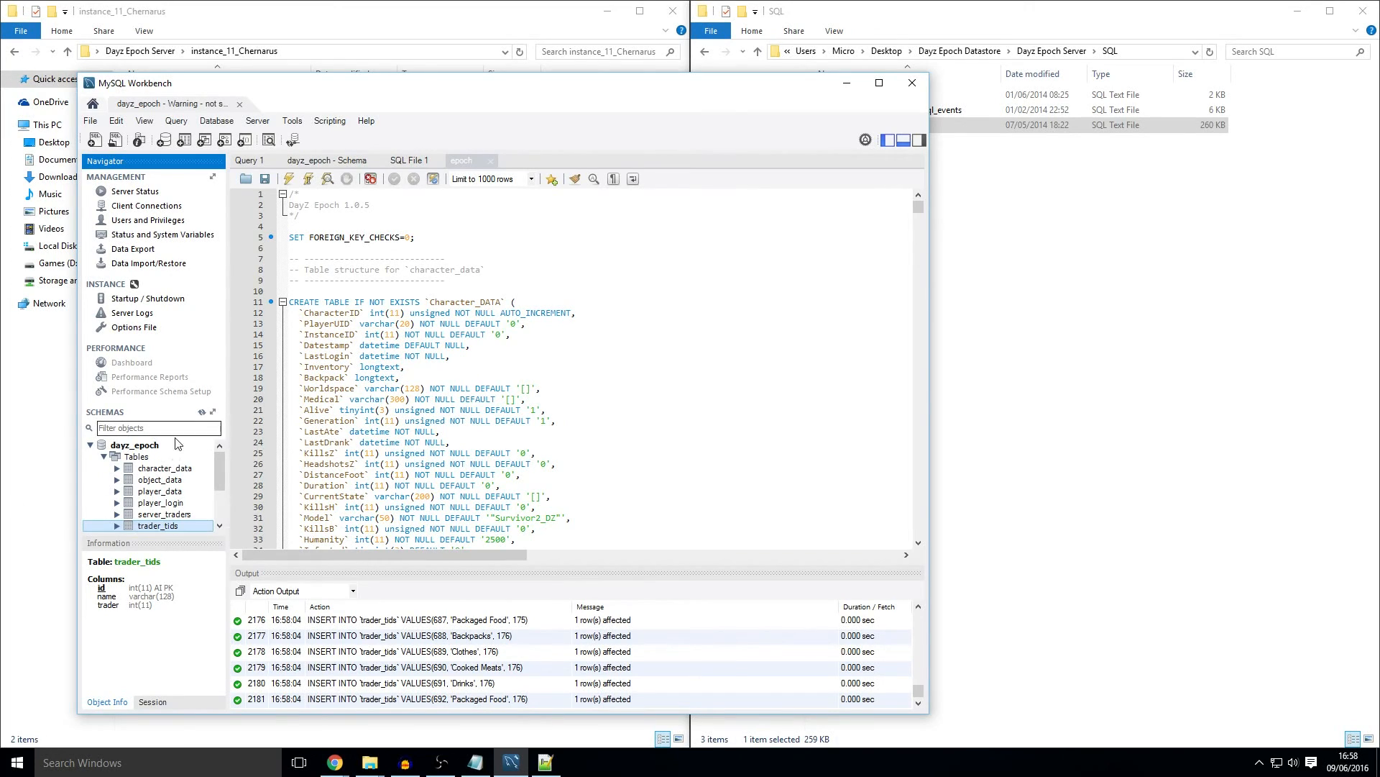
scroll(144, 511, "down", 1)
left_click(156, 502)
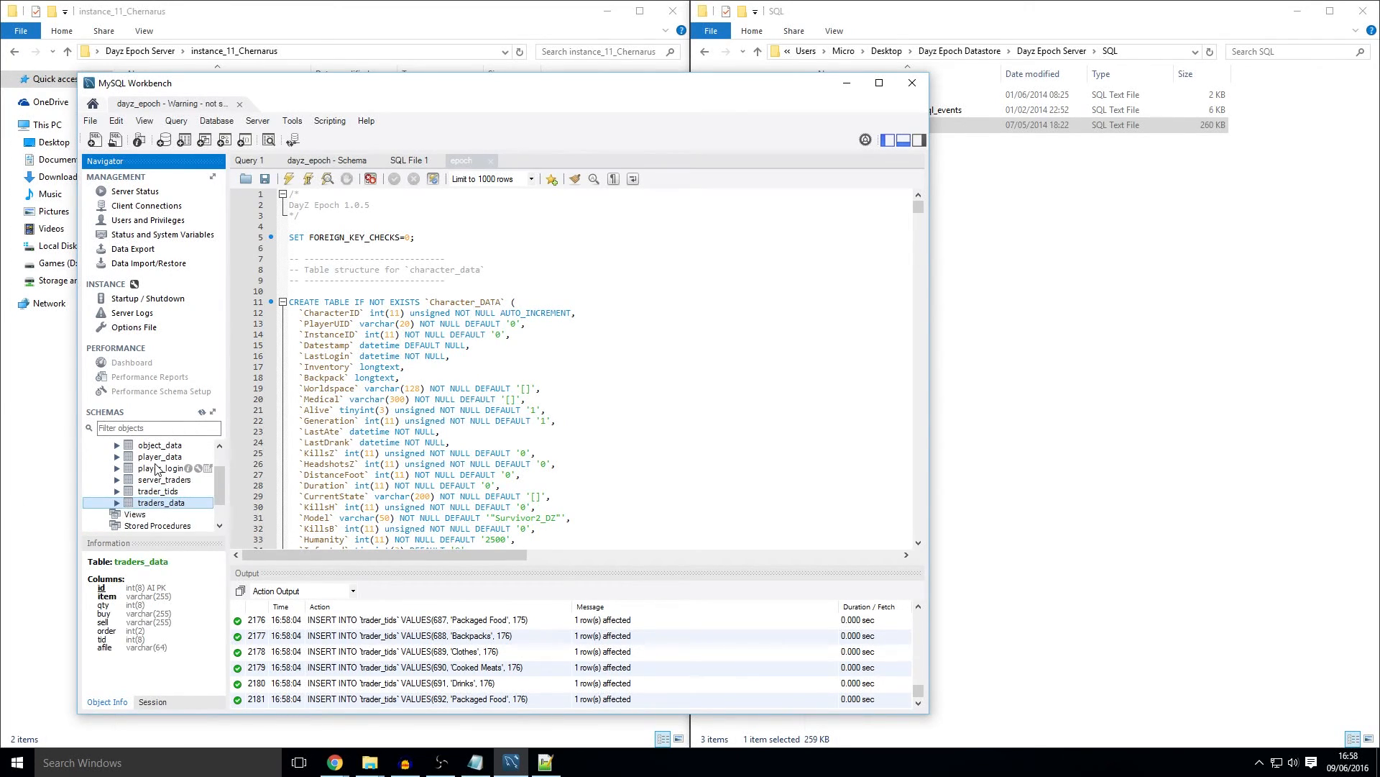
scroll(155, 471, "up", 1)
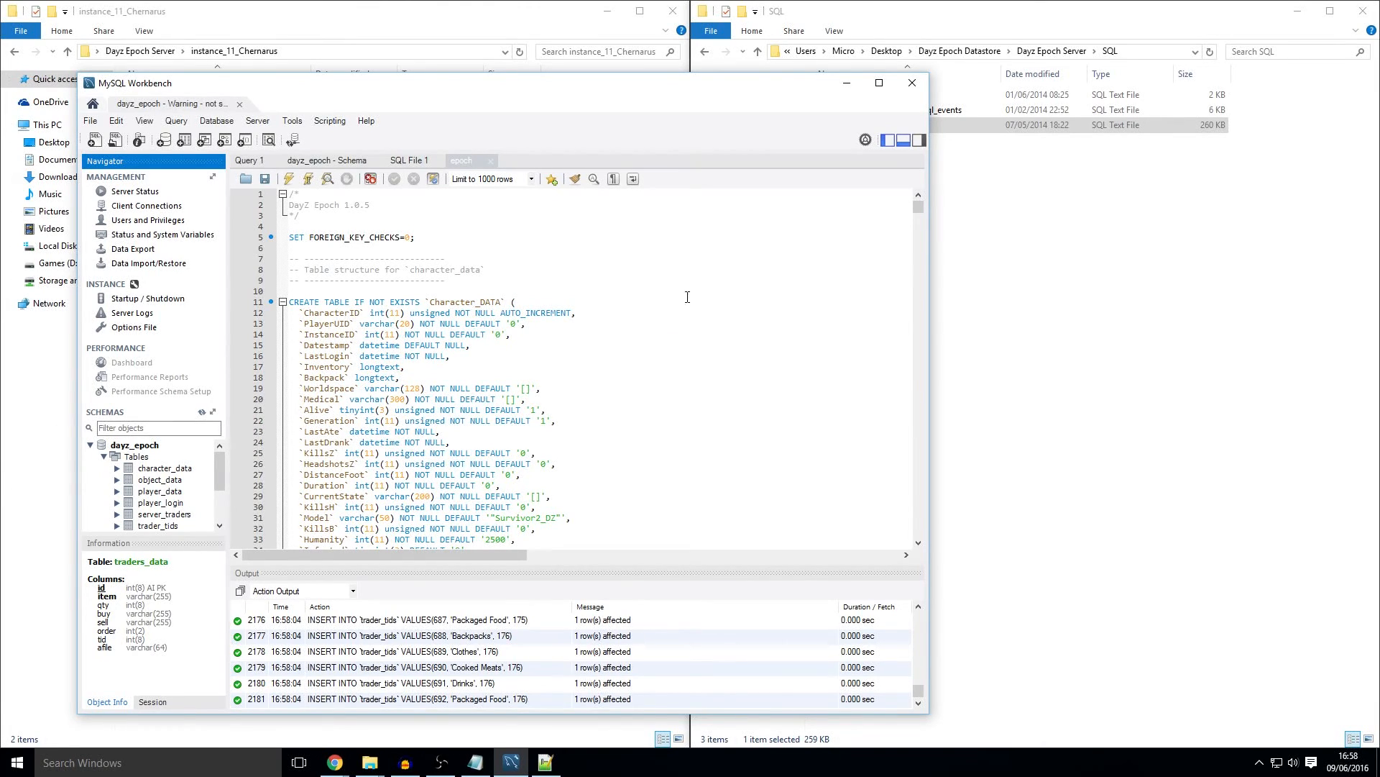
Step: Close MySQL Workbench and launch DayZ_Epoch_instance_11_Chernarus.bat from the Dayz Epoch Server folder
left_click(911, 84)
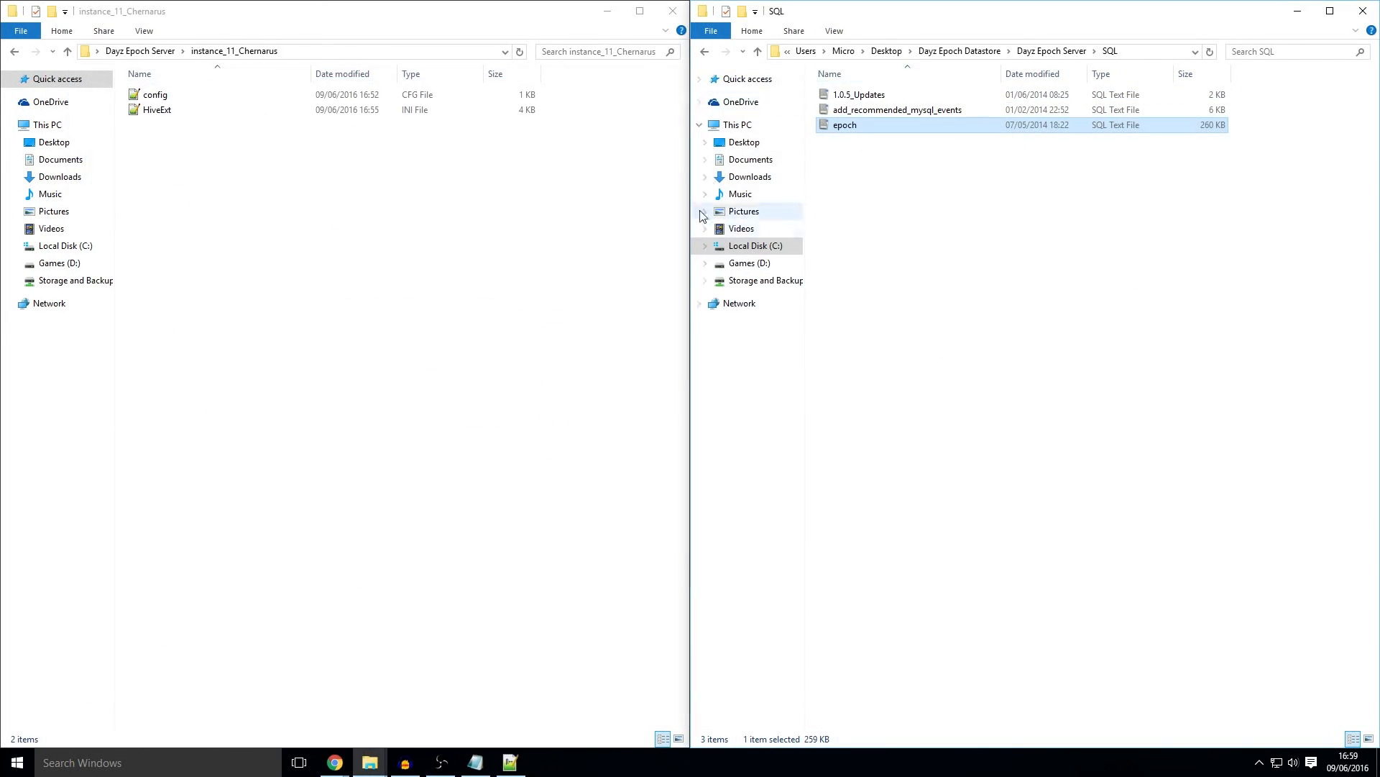
left_click(149, 55)
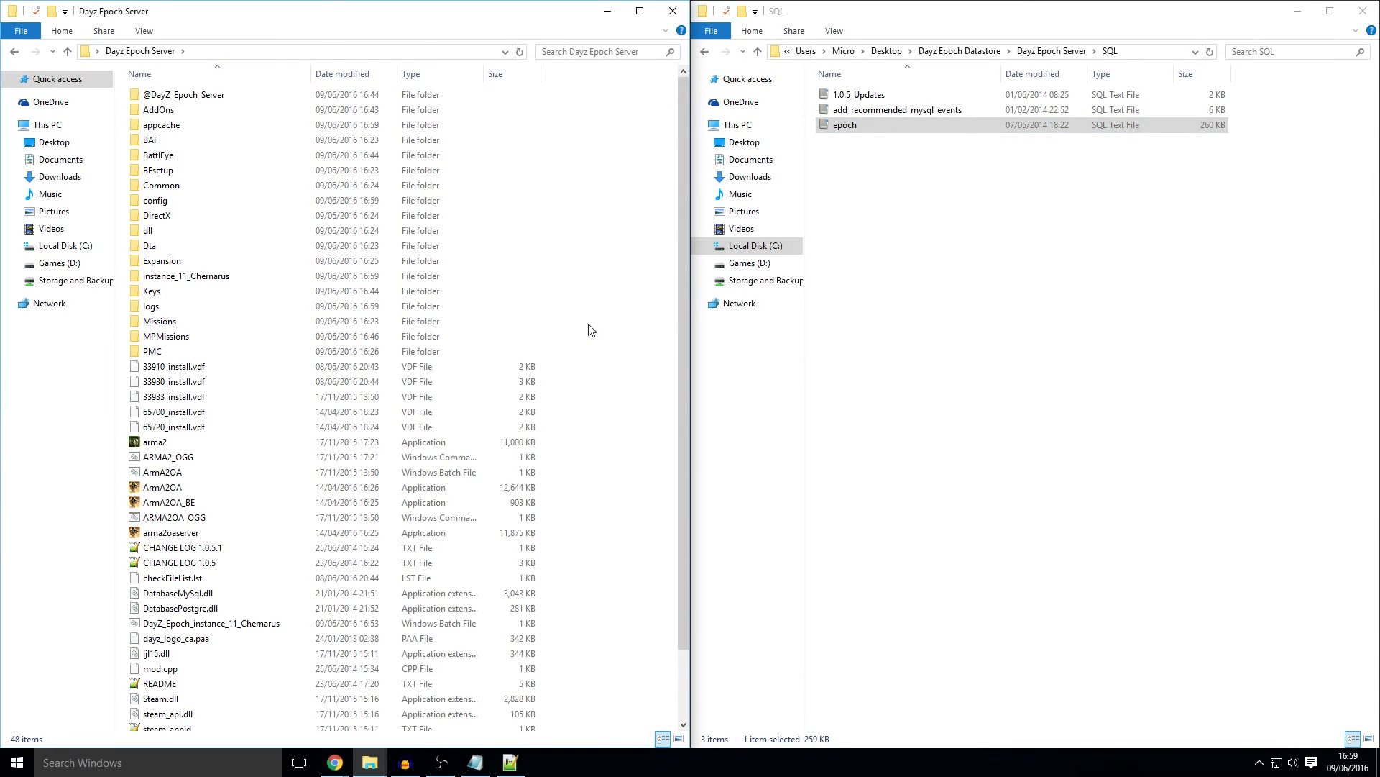
scroll(588, 330, "down", 2)
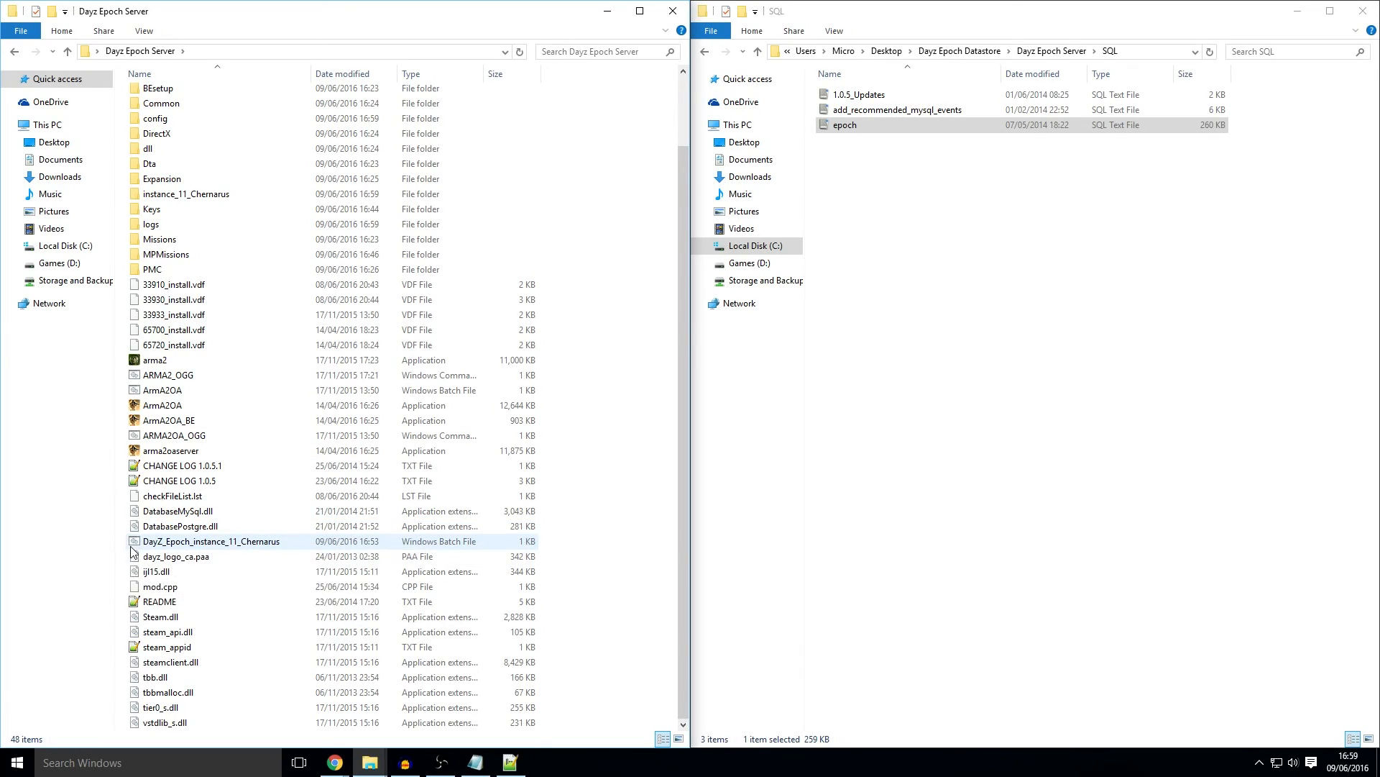
double_click(237, 543)
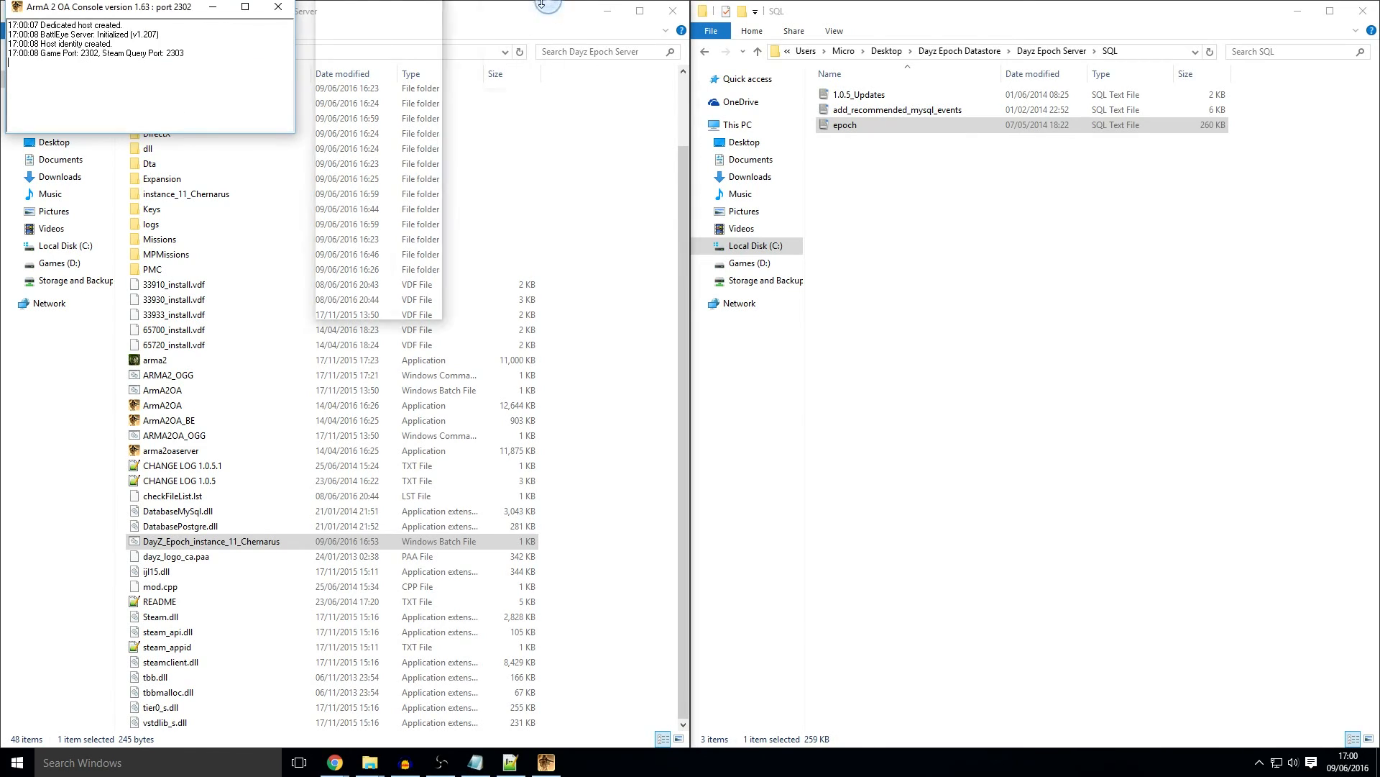
left_click_drag(164, 19, 532, 189)
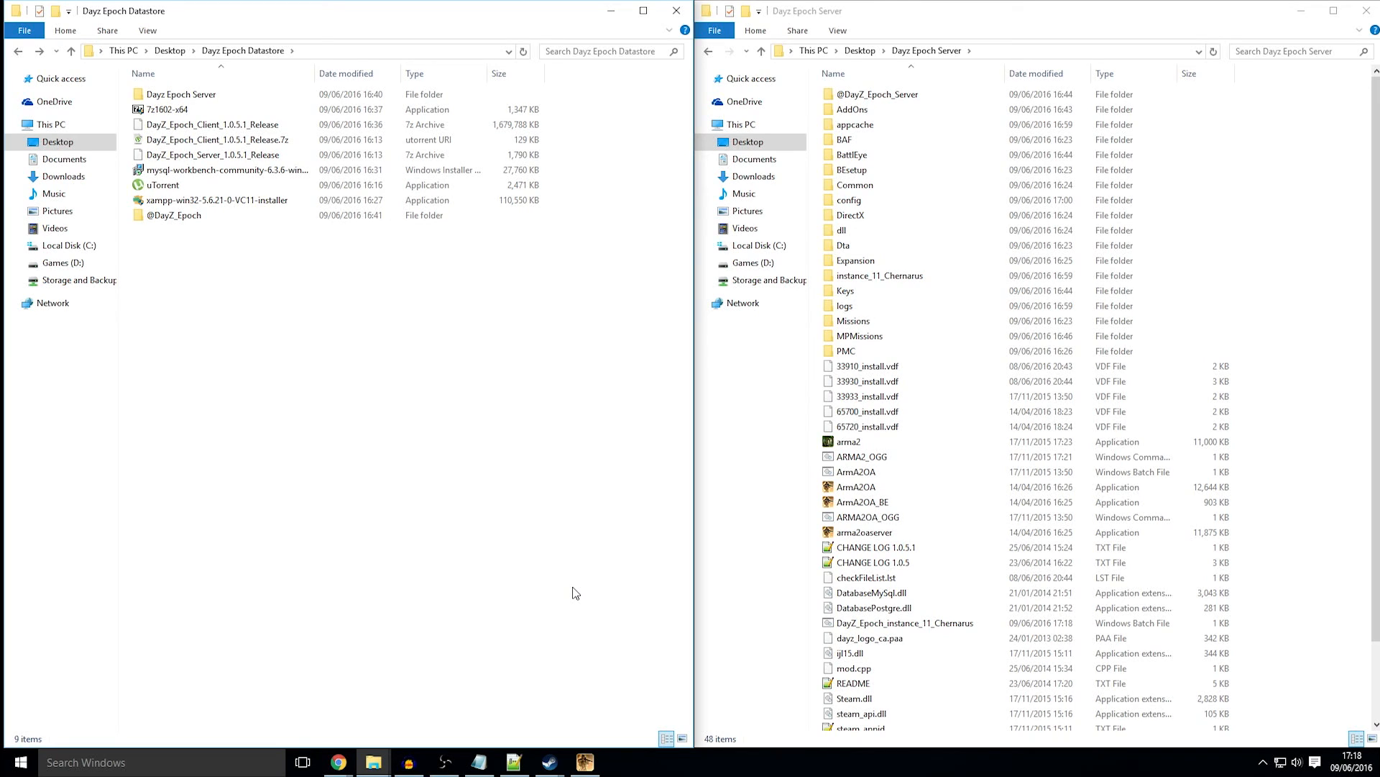
left_click(221, 215)
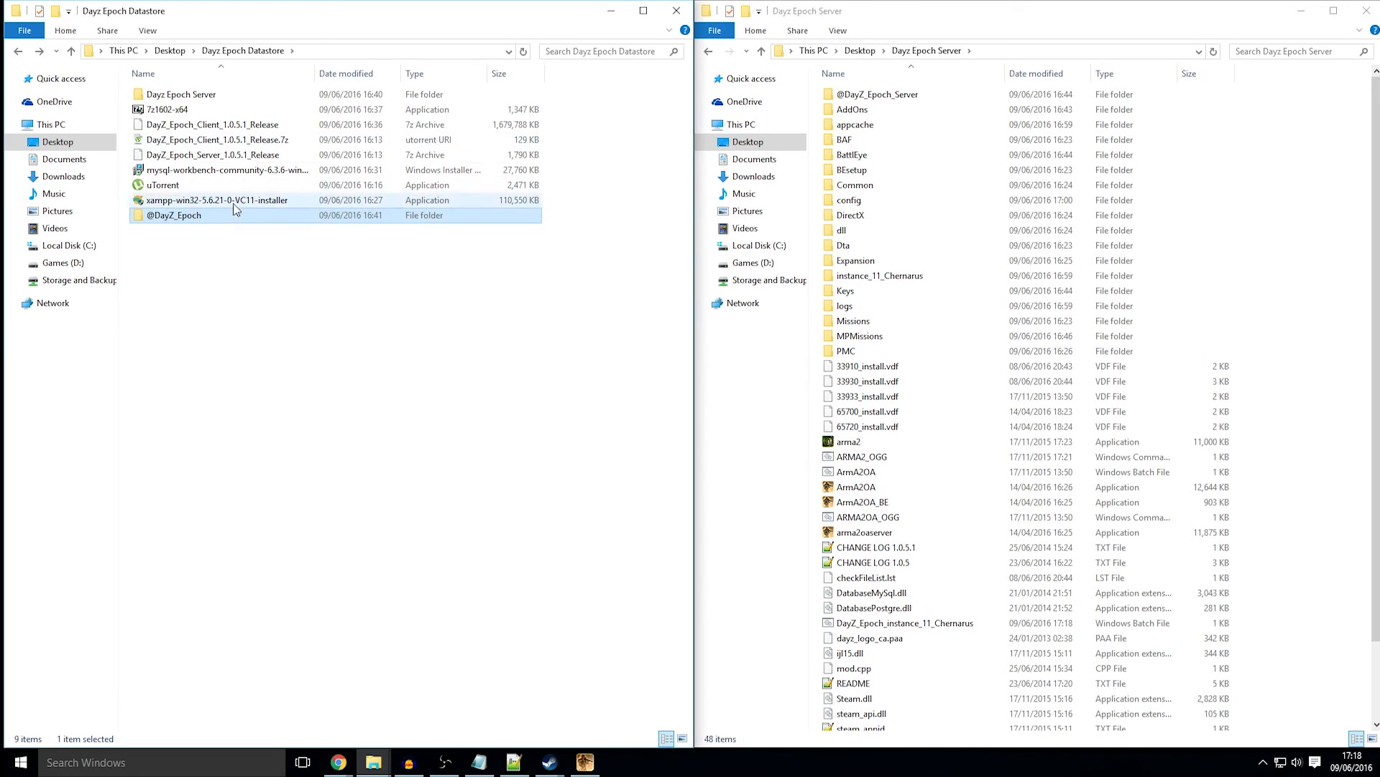
left_click(1310, 276)
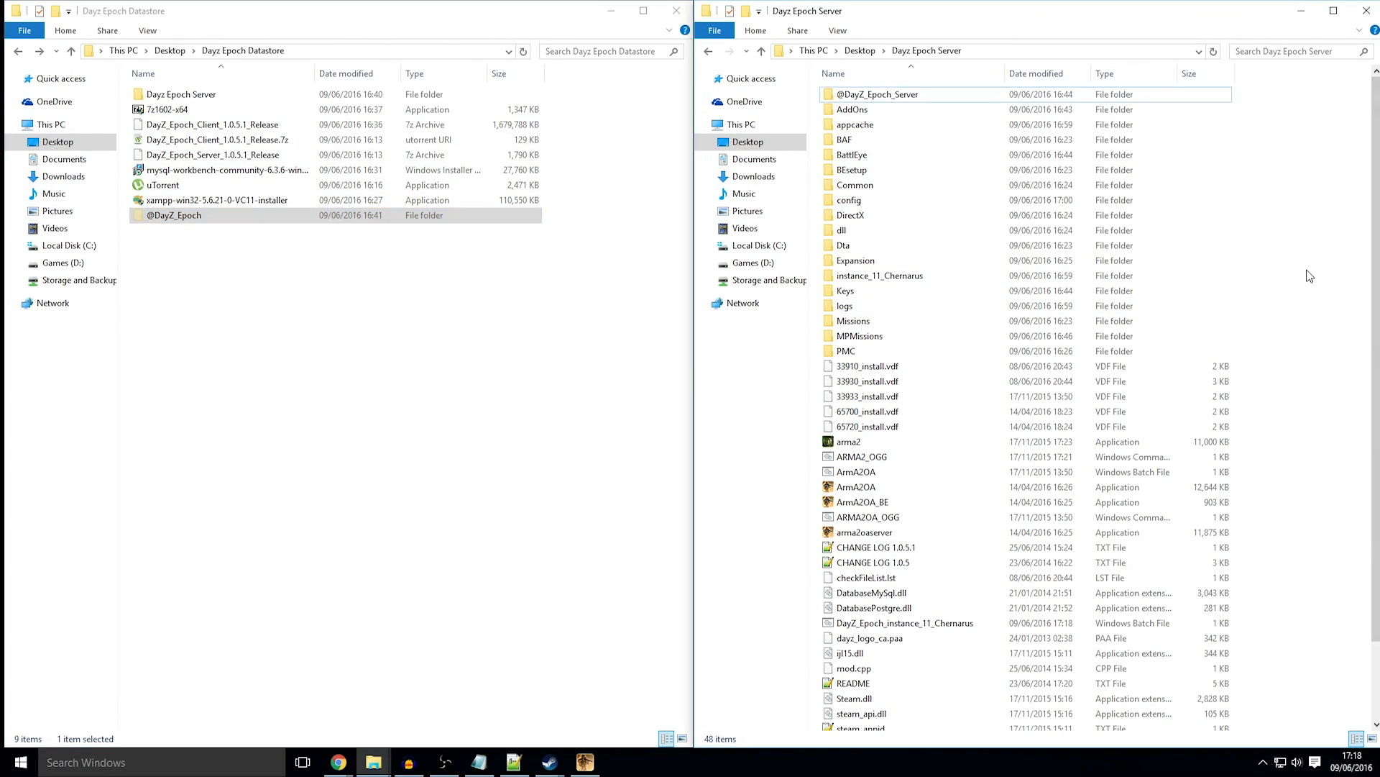
key("ctrl+v")
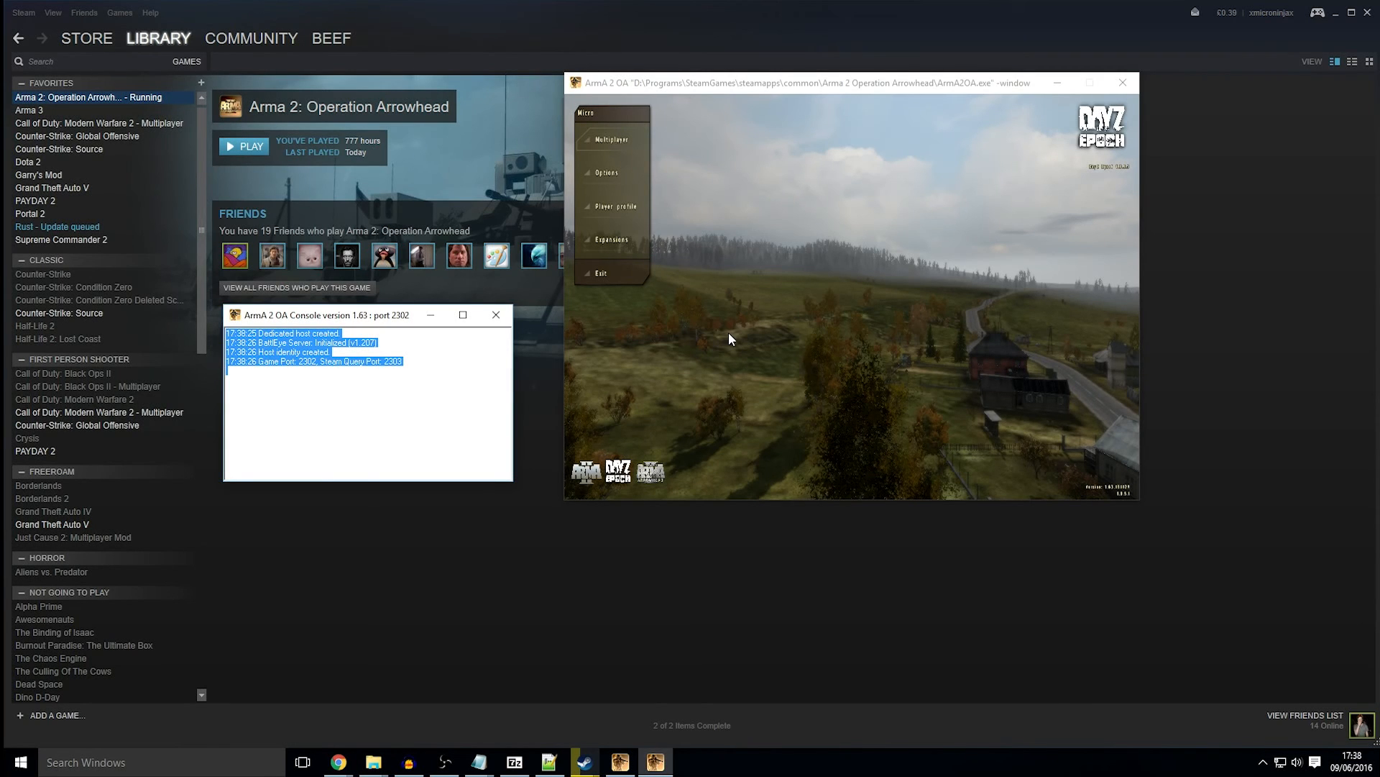
Step: Enable the DayZ Epoch 1.0.5.1 expansion in Arma 2 OA
left_click(728, 334)
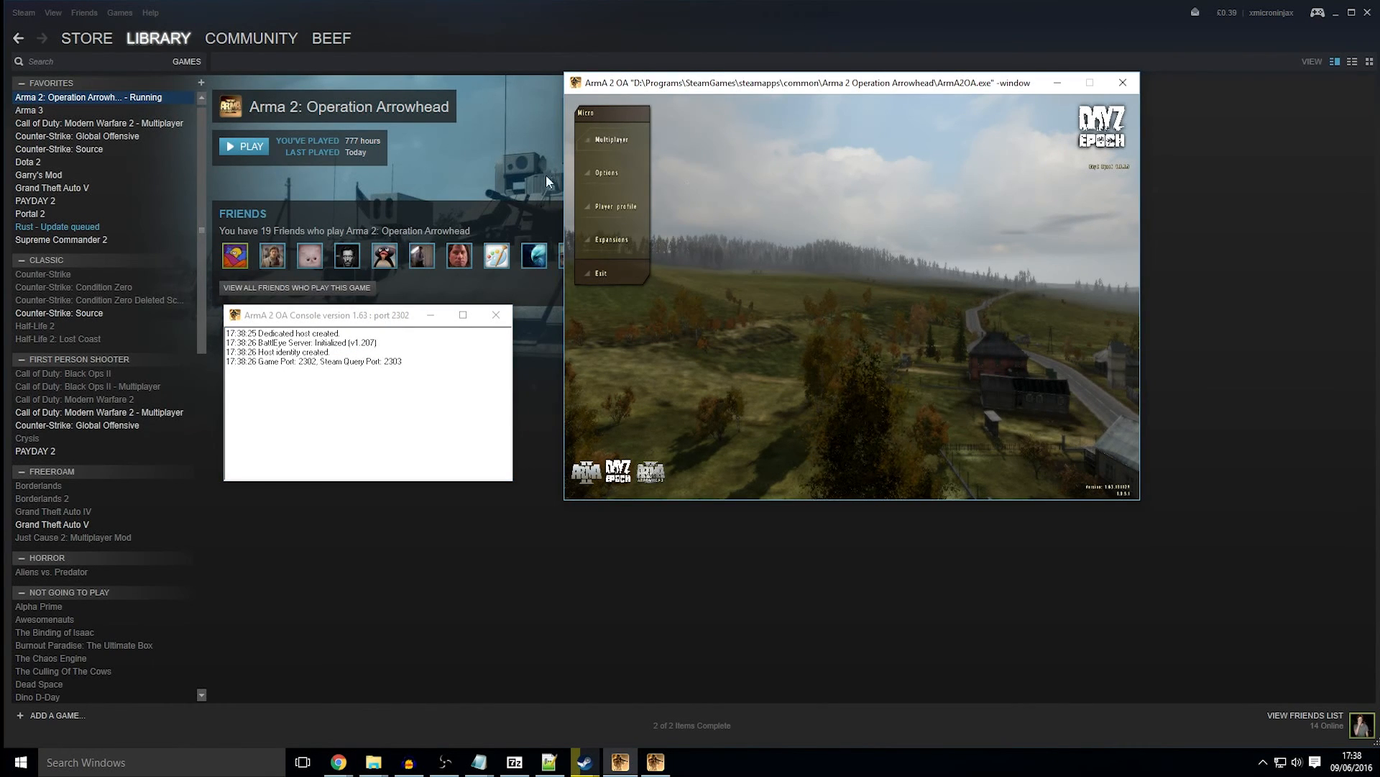
left_click(615, 240)
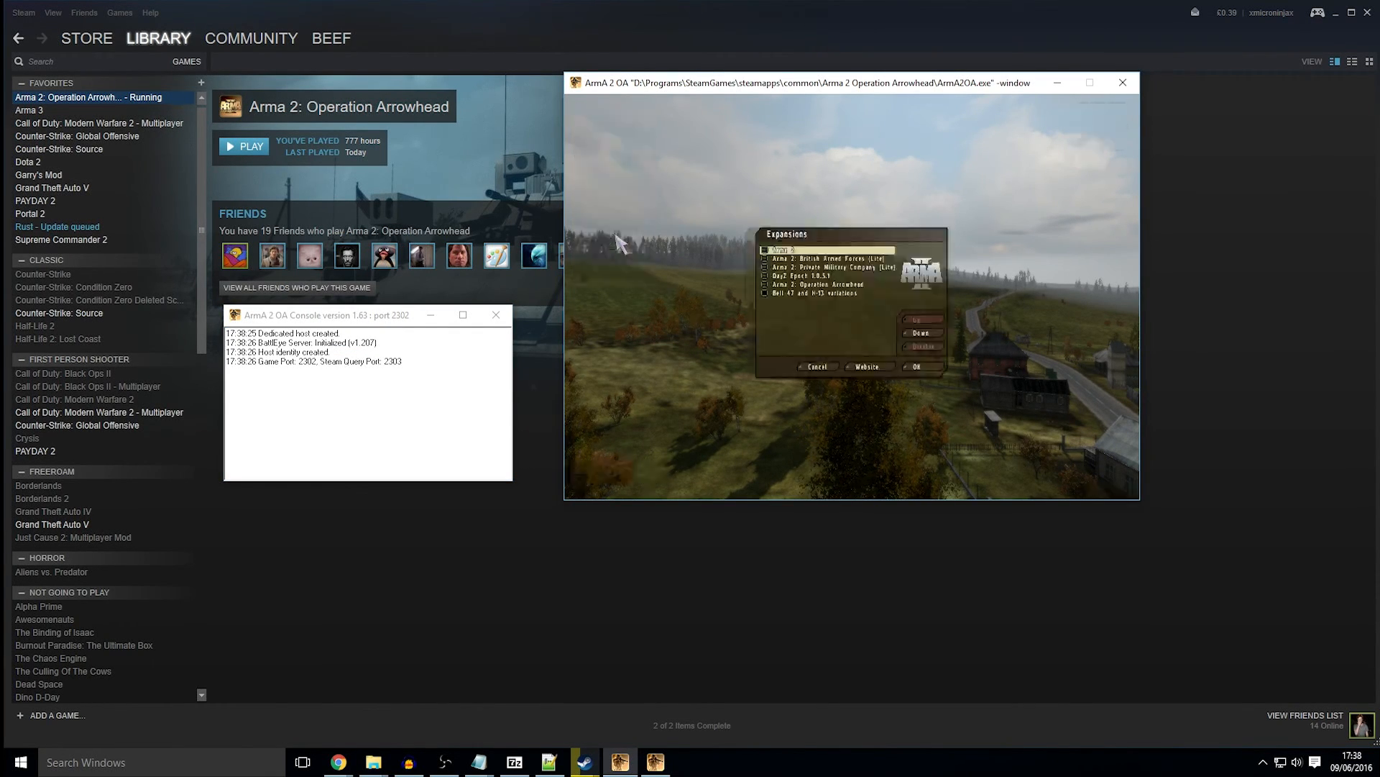
left_click(795, 277)
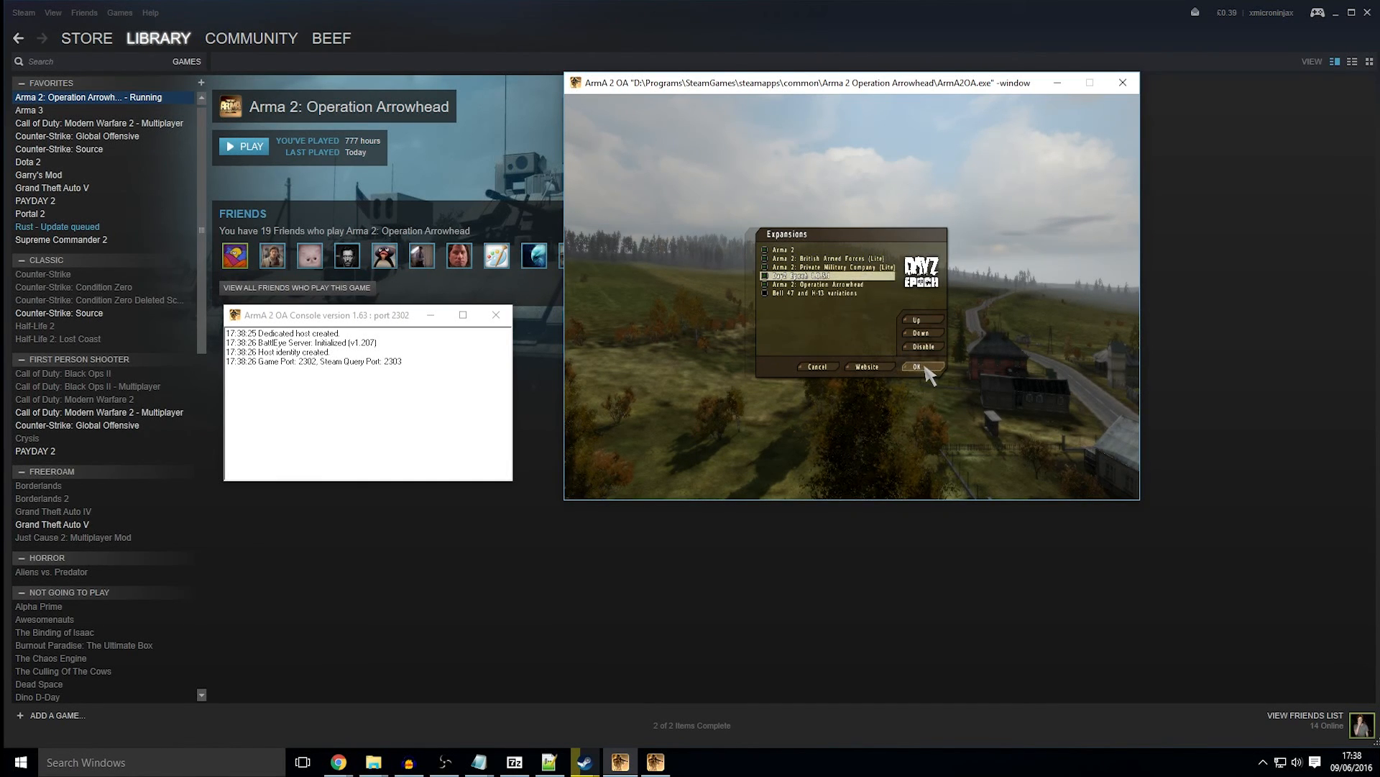
left_click(925, 366)
left_click(856, 298)
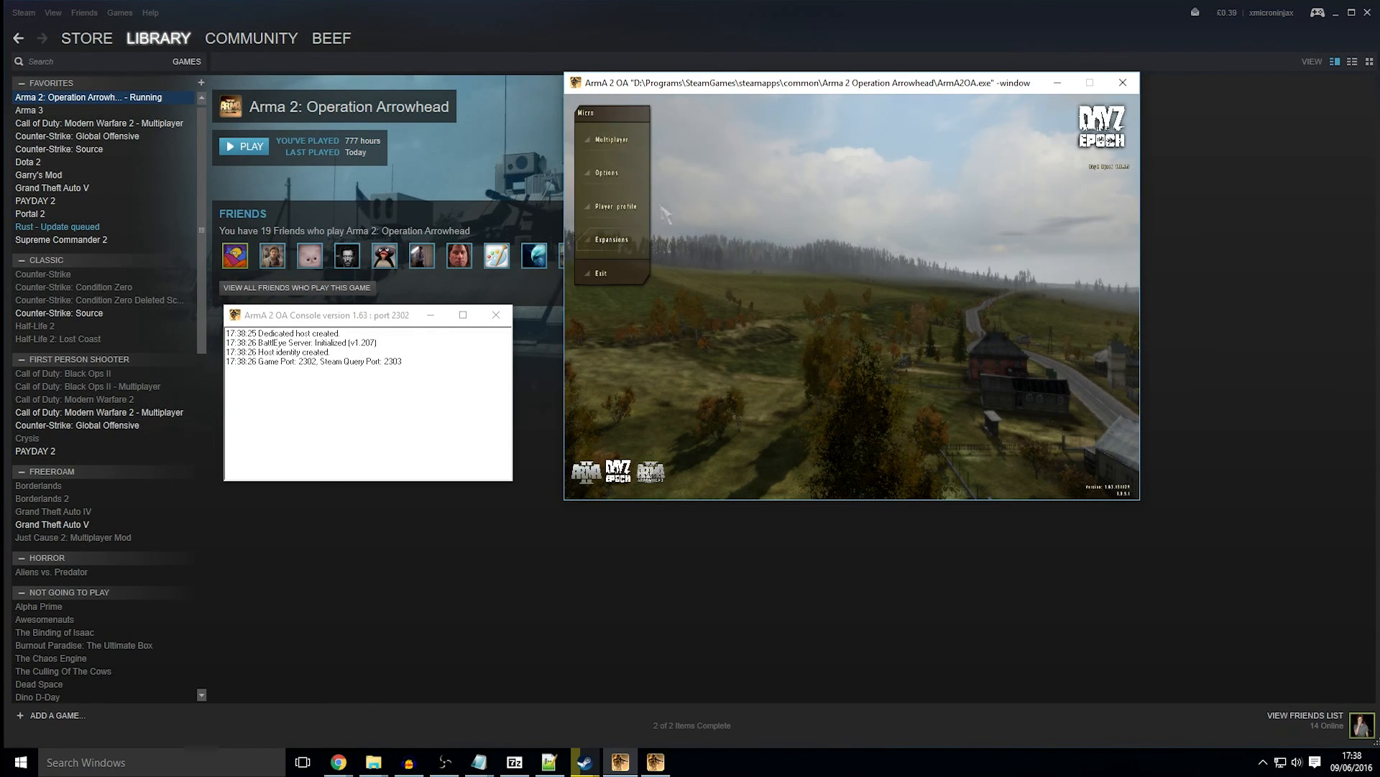
Step: Join the local DayZ Epoch server from the LAN multiplayer browser
left_click(620, 143)
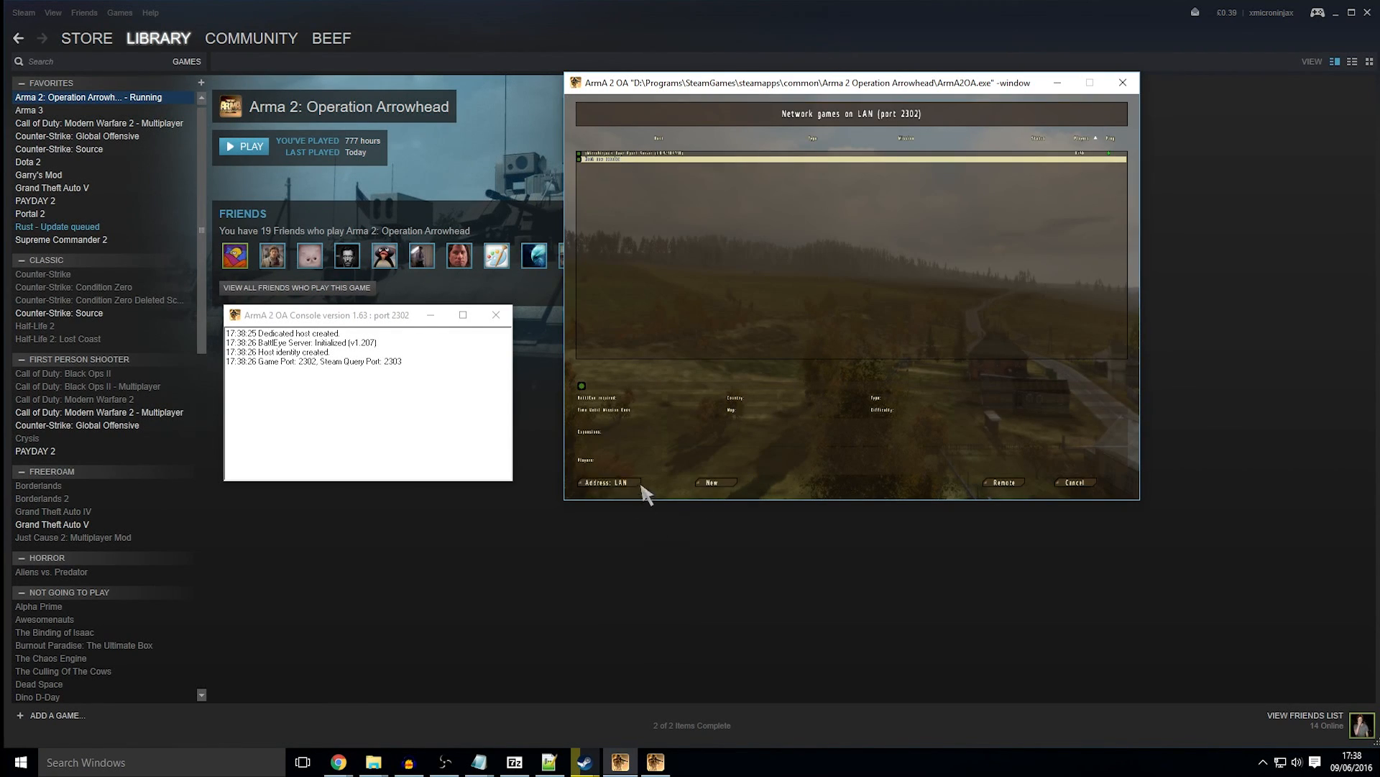
left_click(601, 156)
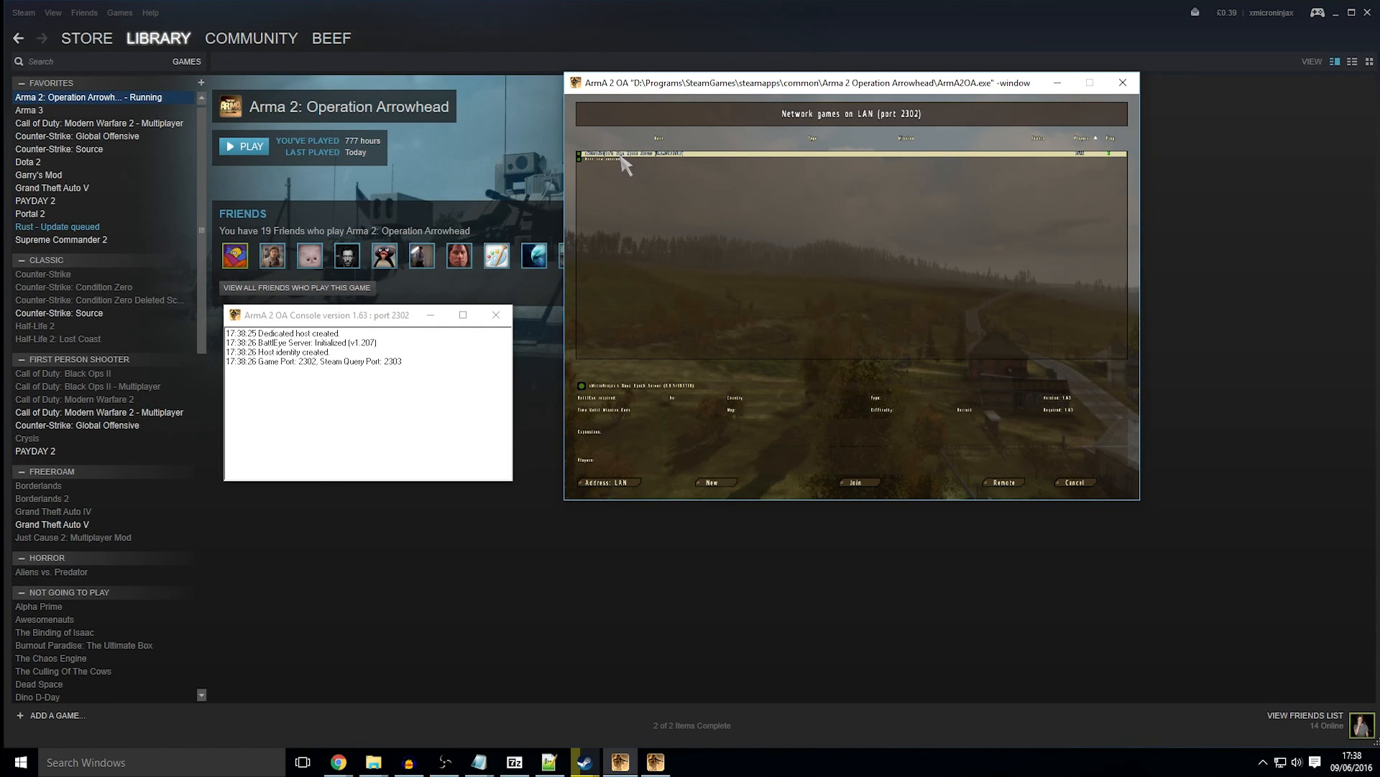
double_click(633, 155)
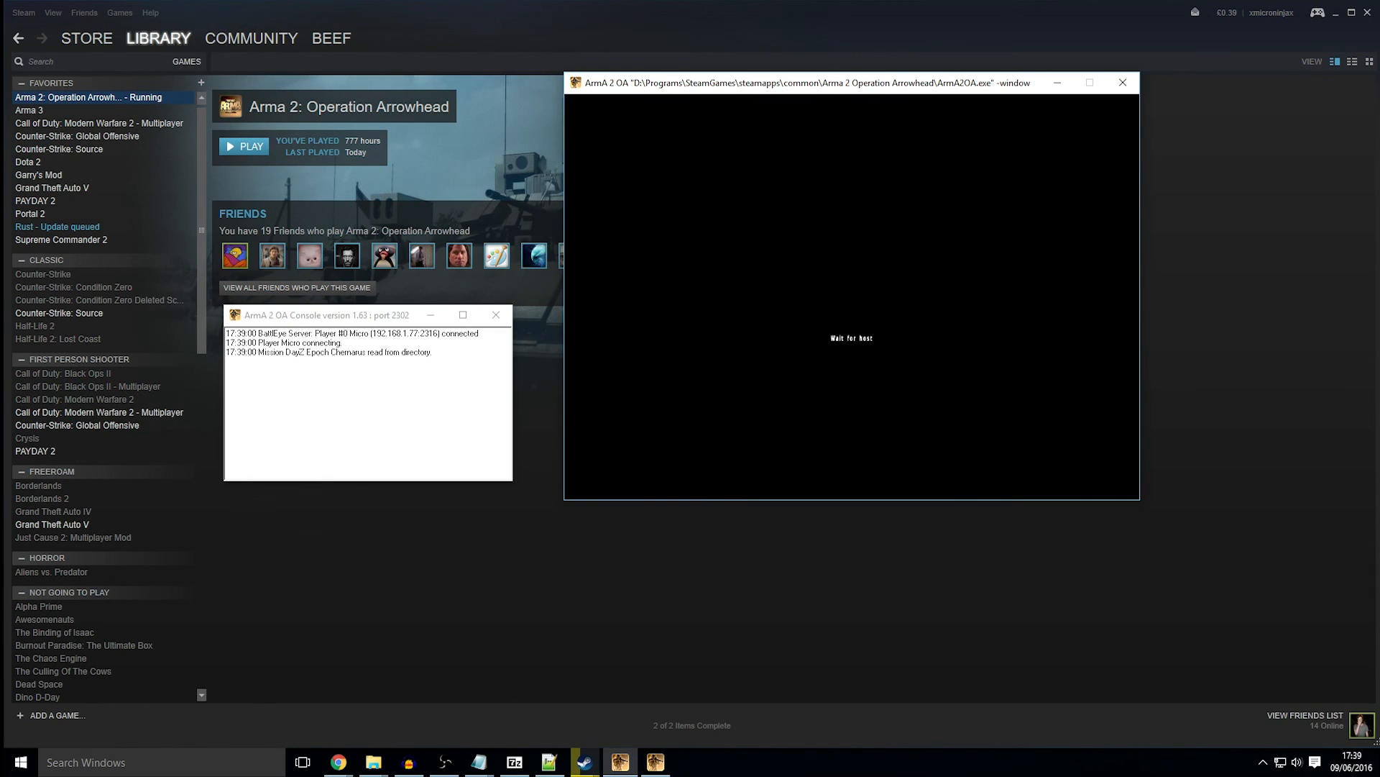